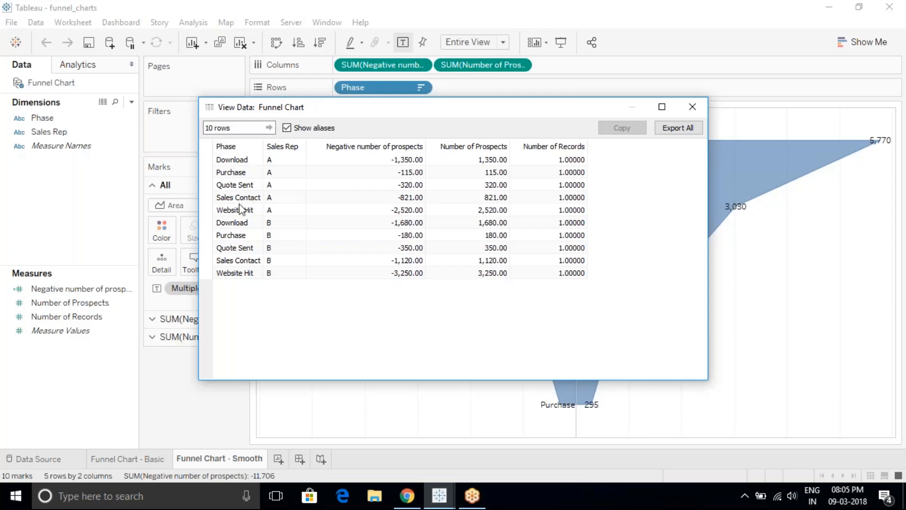
# Review the Phase and Number of Prospects values in the Funnel Chart source data, and close the data view
pyautogui.click(242, 211)
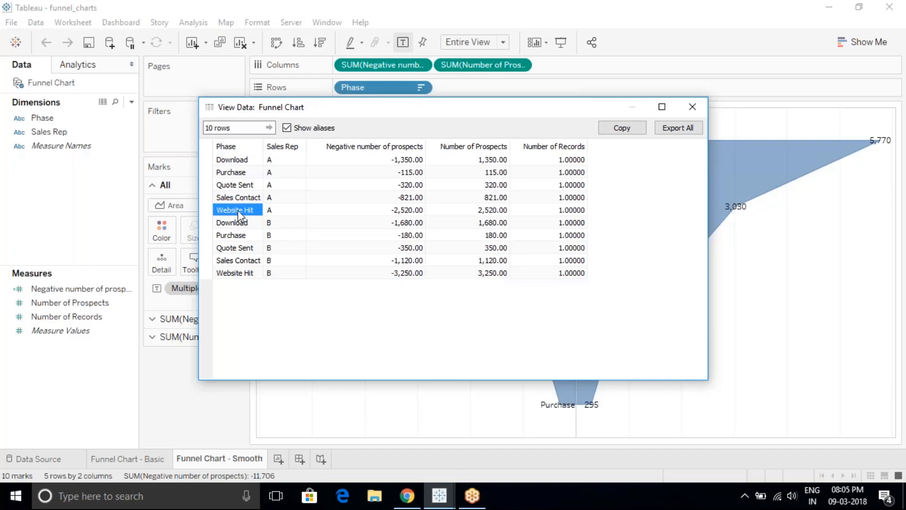
pyautogui.click(235, 199)
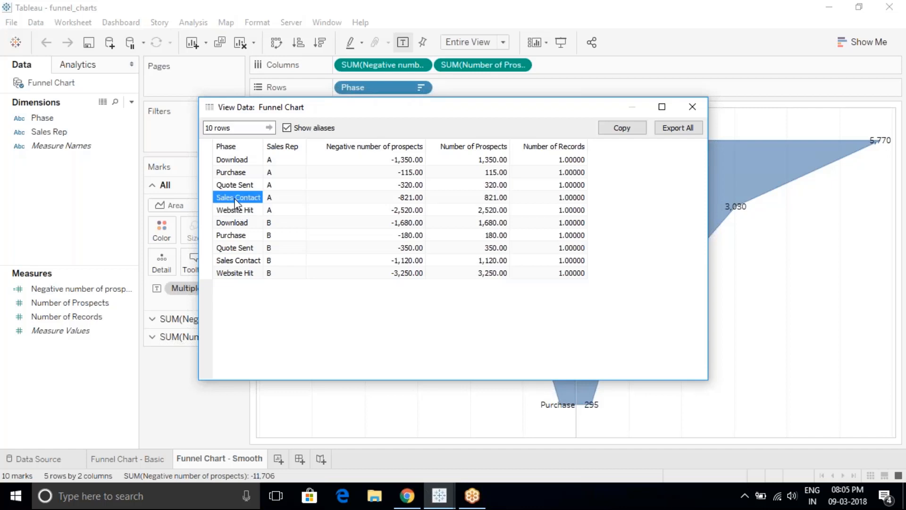
pyautogui.click(233, 163)
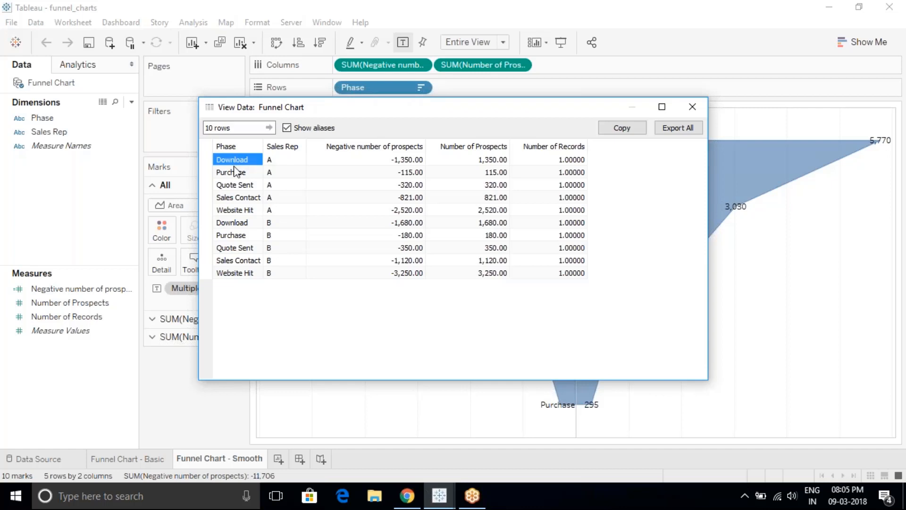
pyautogui.click(239, 199)
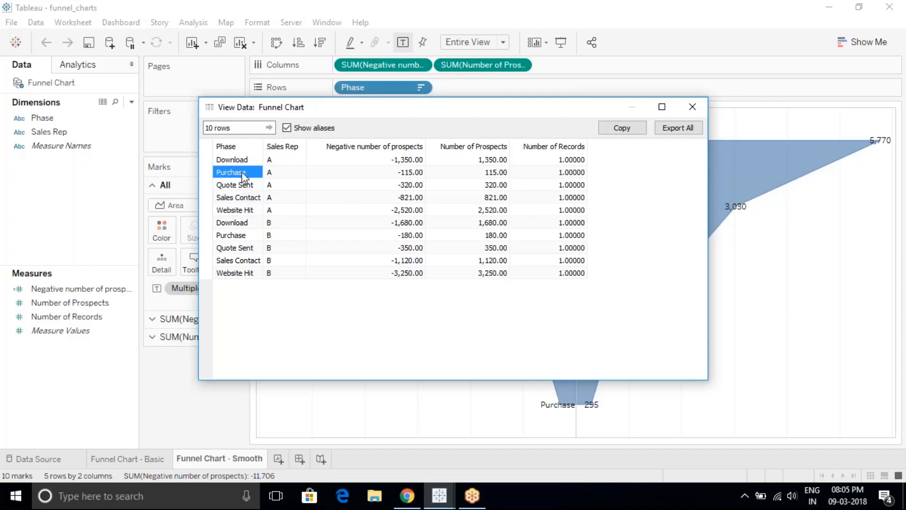
pyautogui.click(244, 210)
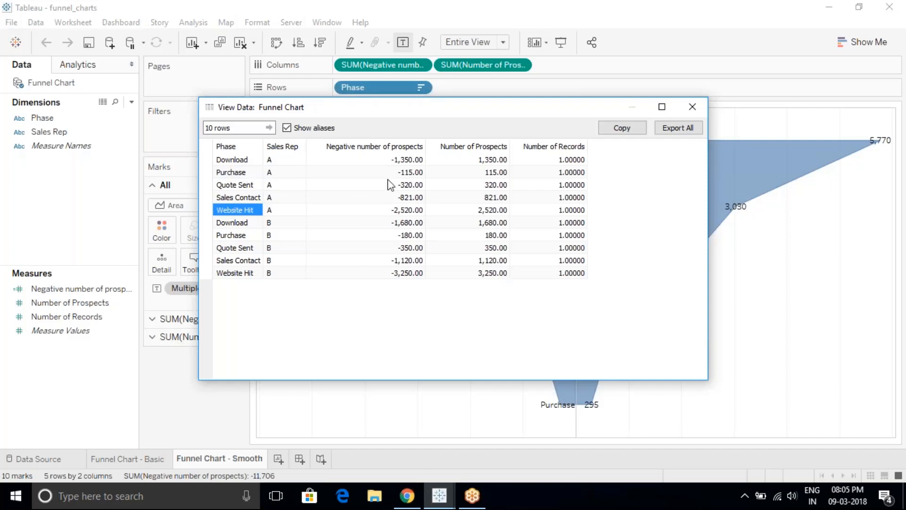
pyautogui.click(450, 161)
pyautogui.click(452, 173)
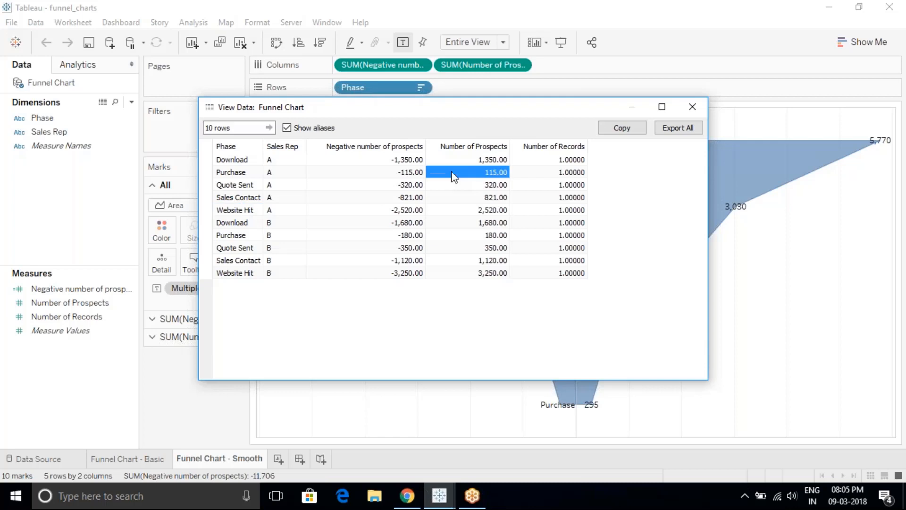
pyautogui.press('Escape')
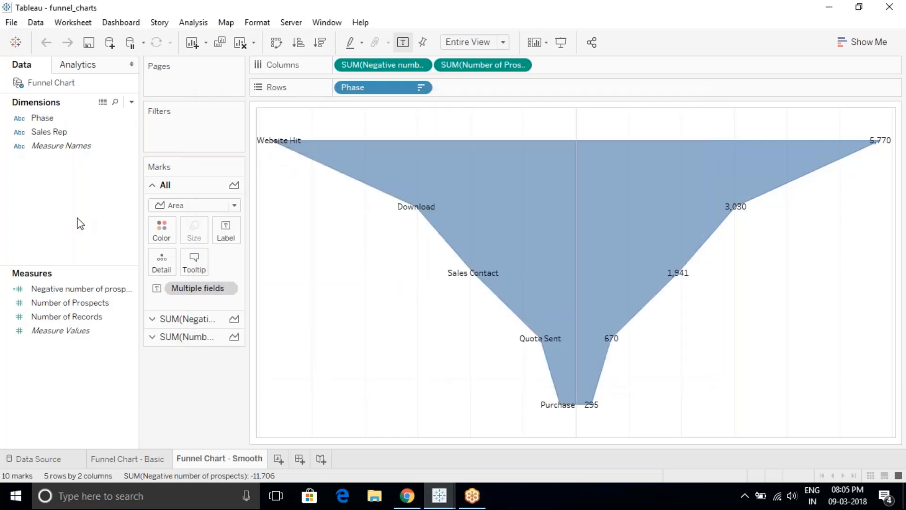
# Examine the Sales Rep dimension and compare the Number of Prospects measure with the calculated Negative number of prospects
pyautogui.click(47, 132)
pyautogui.click(71, 304)
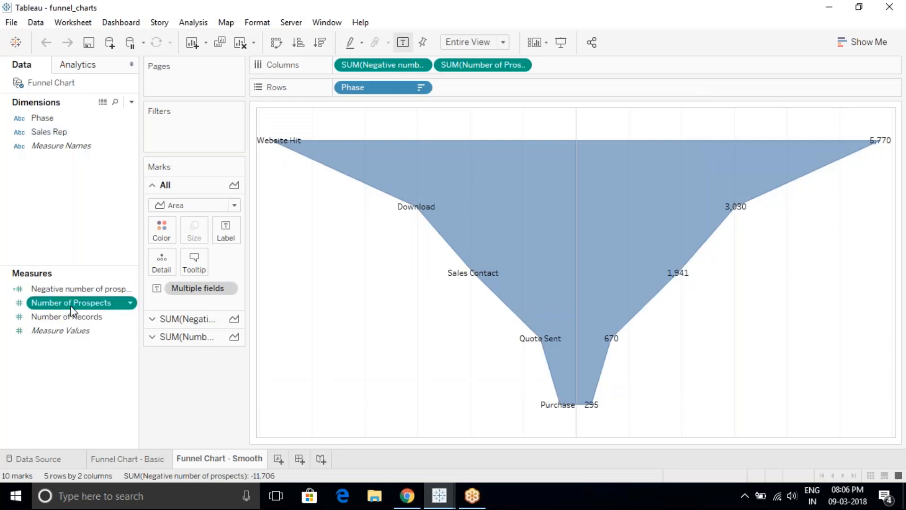
pyautogui.click(69, 290)
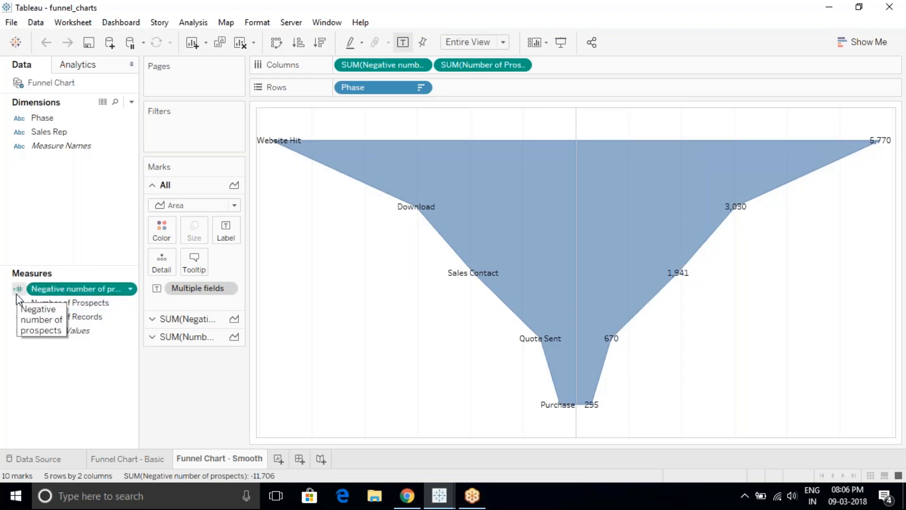
pyautogui.click(76, 306)
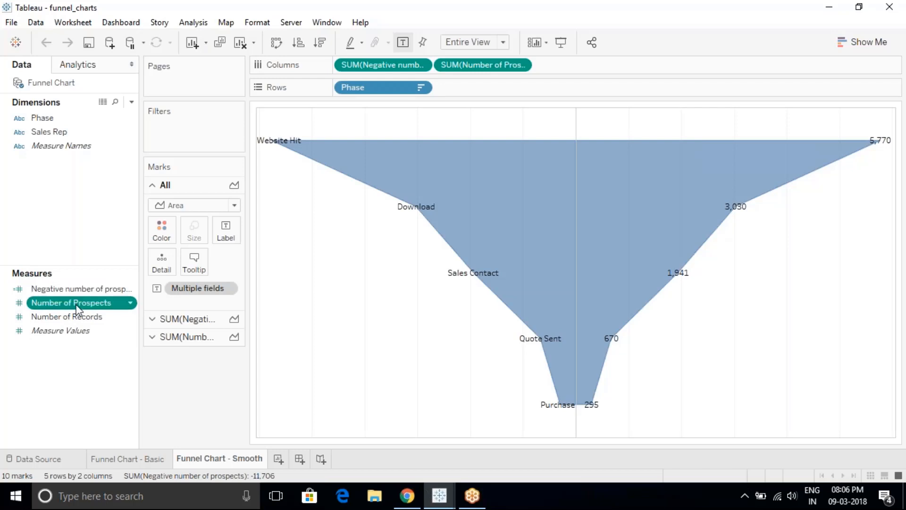
pyautogui.keyDown('ctrl'); pyautogui.click(17, 292); pyautogui.keyUp('ctrl')
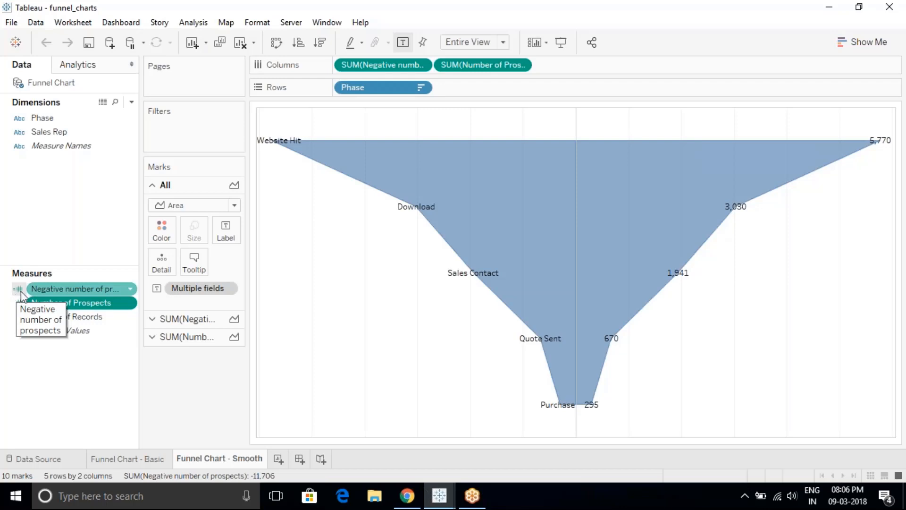
pyautogui.click(50, 289)
pyautogui.click(292, 383)
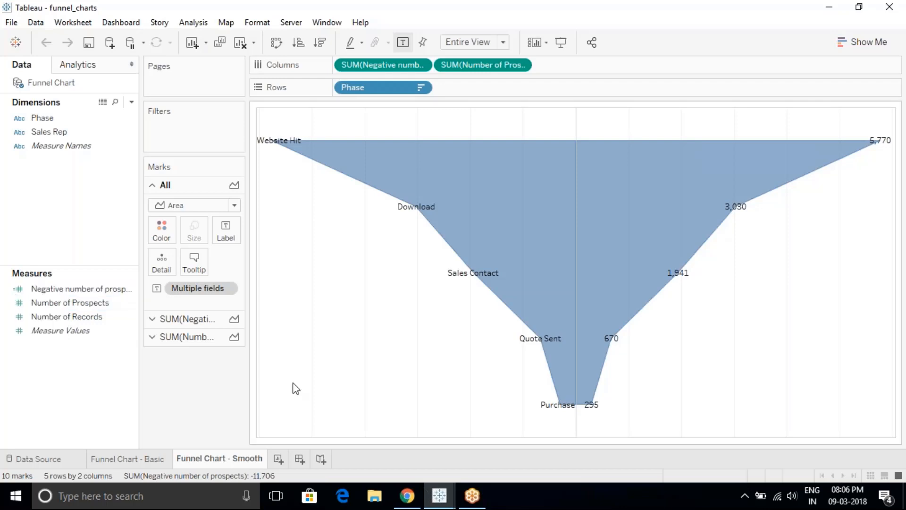
# Compare the finished charts on the Funnel Chart - Basic and Funnel Chart - Smooth sheets
pyautogui.click(157, 460)
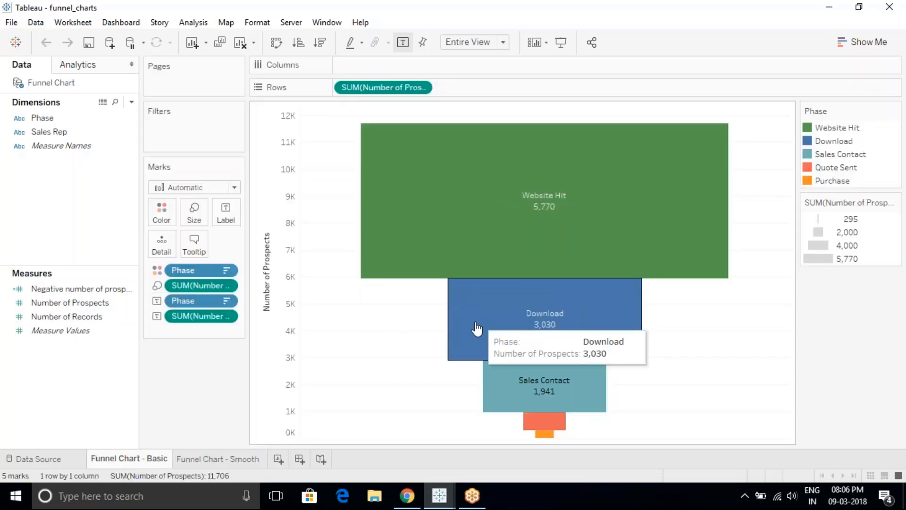
pyautogui.moveTo(567, 231)
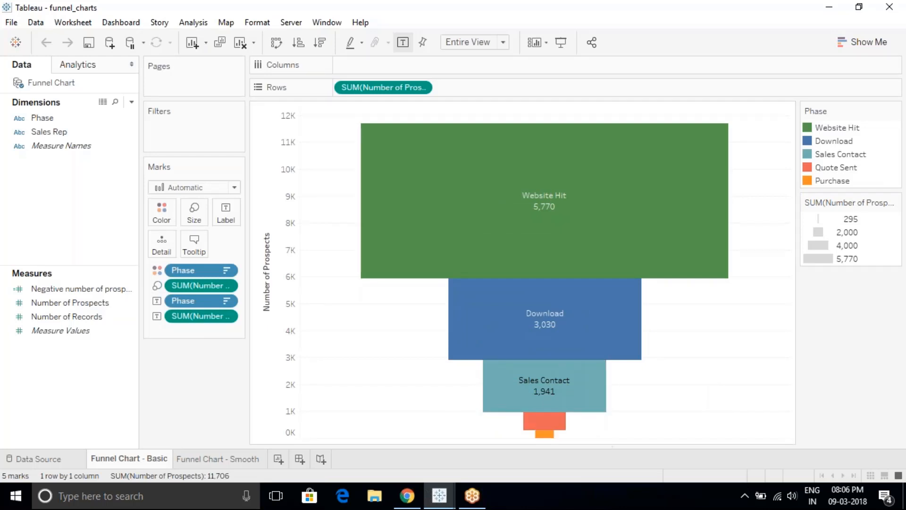
pyautogui.click(233, 459)
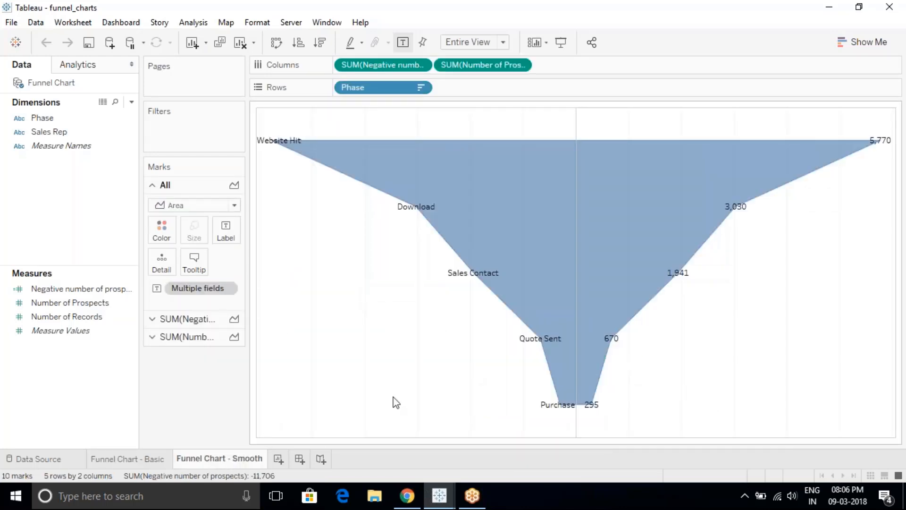
pyautogui.click(159, 459)
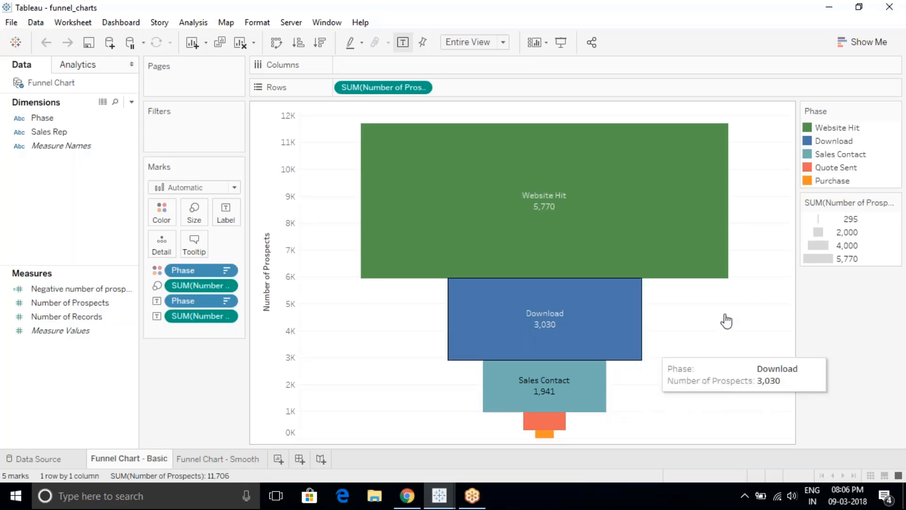
pyautogui.click(216, 460)
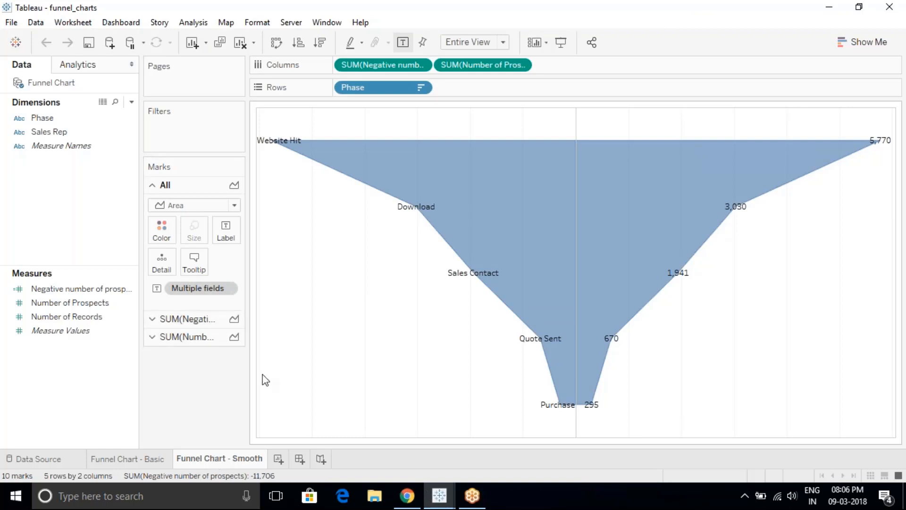
# Create a new worksheet and plot the sum of Number of Prospects on Rows as a single bar
pyautogui.click(278, 459)
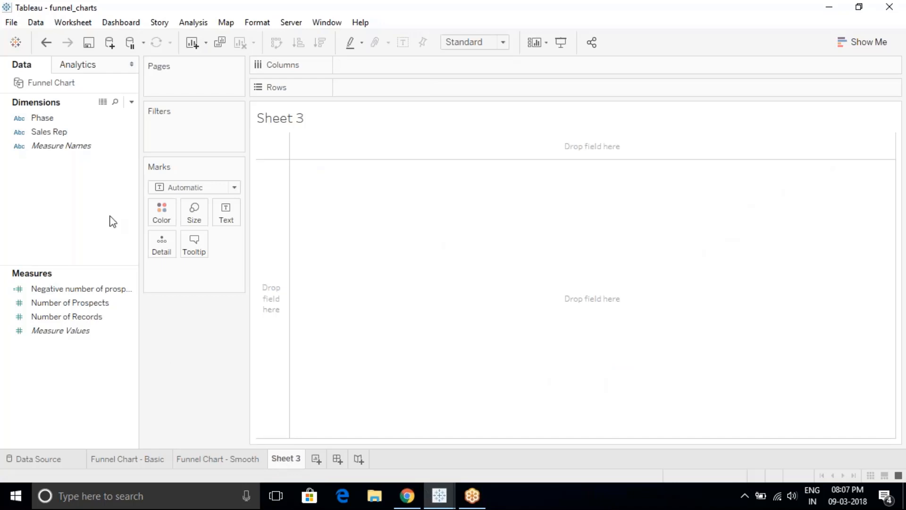
pyautogui.click(80, 304)
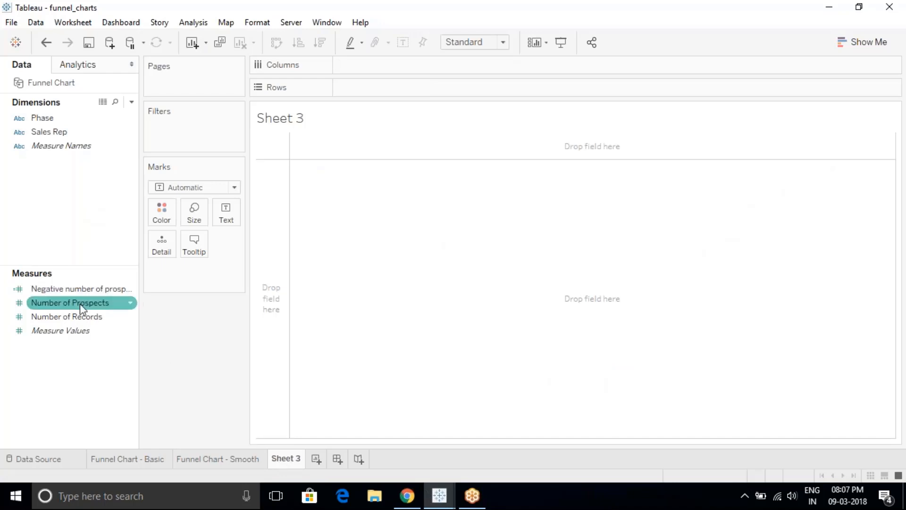
pyautogui.moveTo(80, 304)
pyautogui.mouseDown()
pyautogui.moveTo(373, 118)
pyautogui.moveTo(381, 87)
pyautogui.moveTo(354, 87)
pyautogui.moveTo(355, 97)
pyautogui.mouseUp()
pyautogui.moveTo(318, 304)
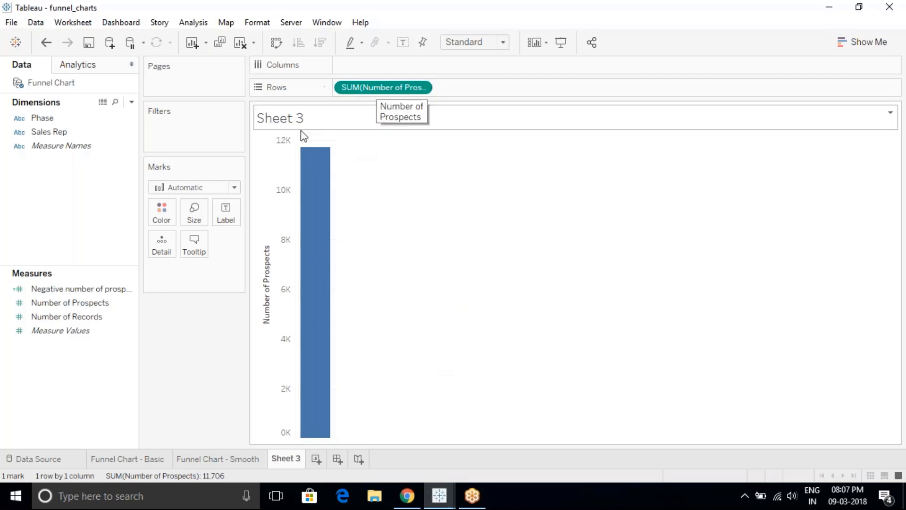
pyautogui.moveTo(308, 214)
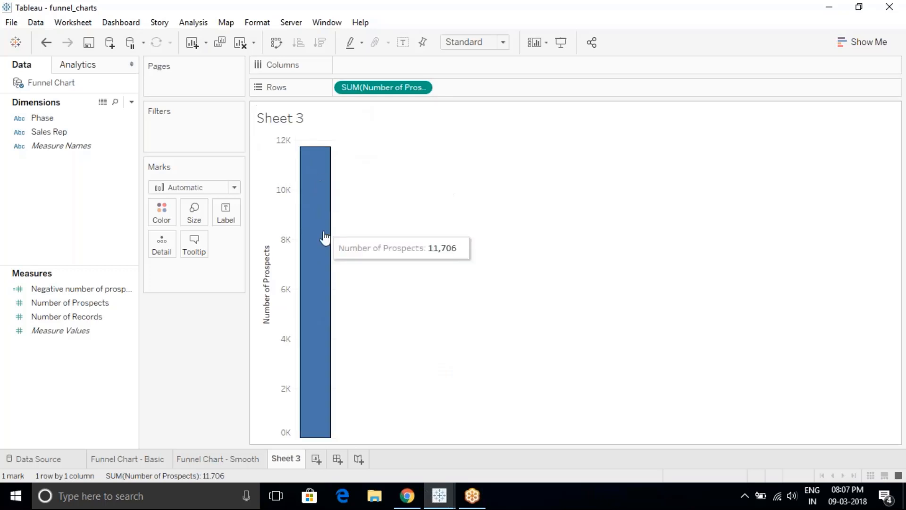
# Color the bar by Phase and sort the phases in descending order of Number of Prospects
pyautogui.click(61, 120)
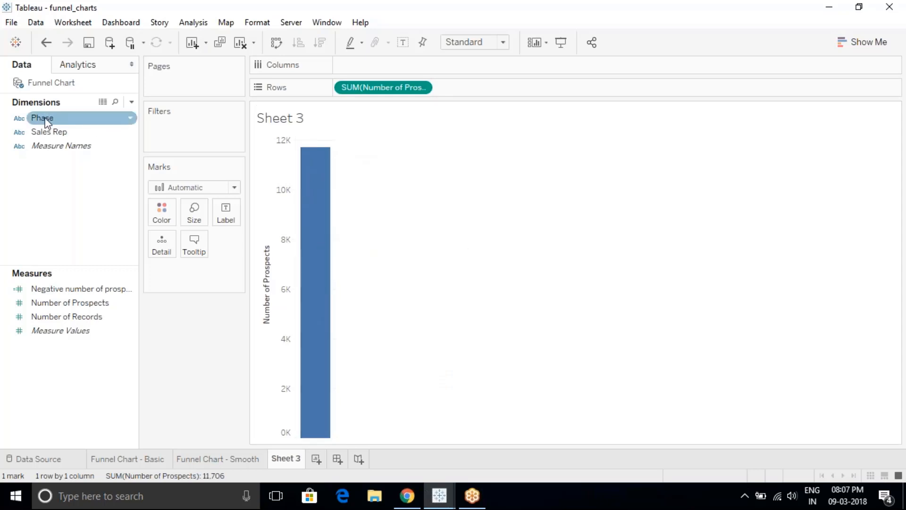
pyautogui.click(45, 119)
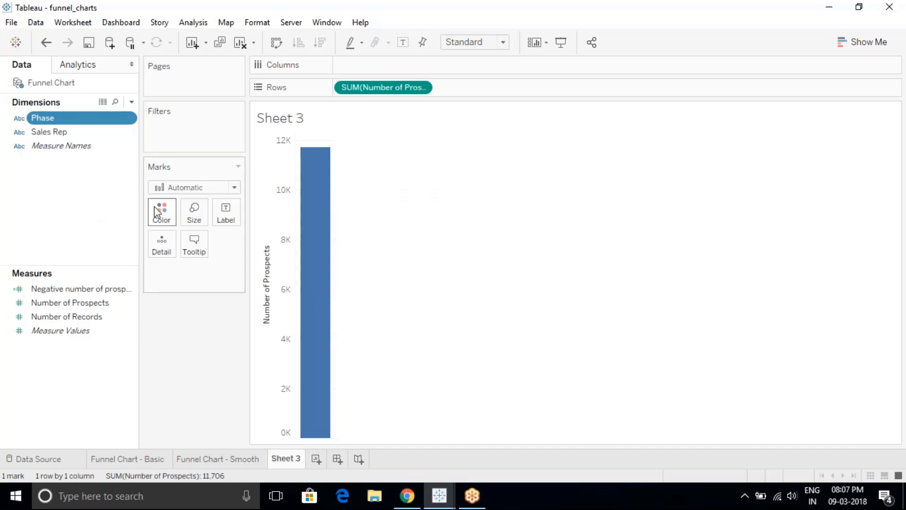
pyautogui.moveTo(70, 118); pyautogui.dragTo(161, 213)
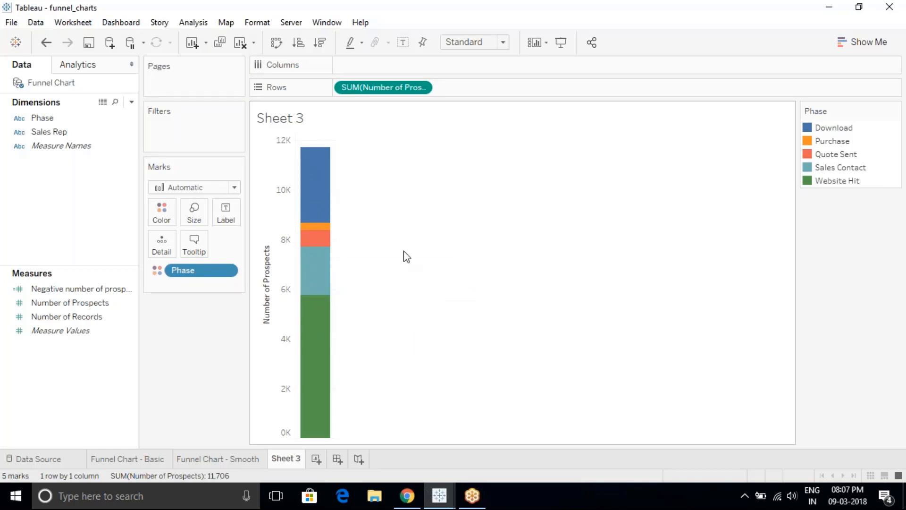
pyautogui.click(324, 43)
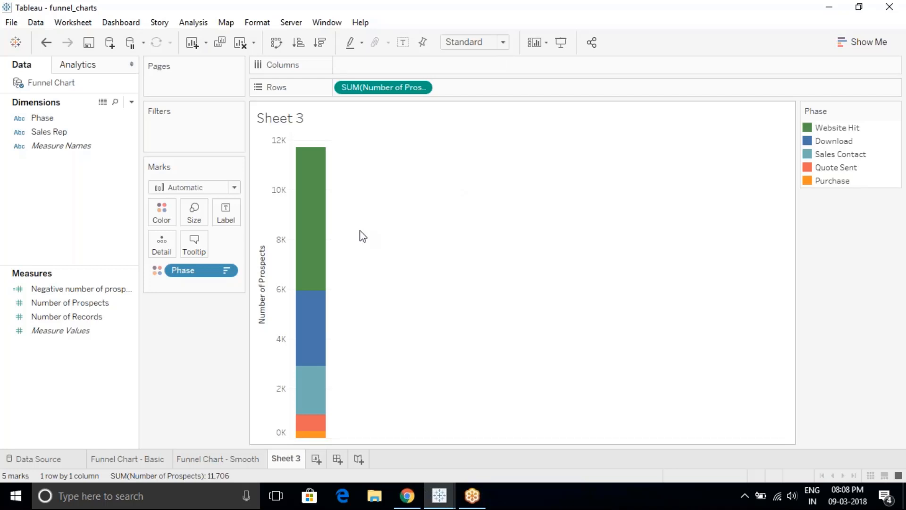
# Size the bar's segments by the sum of Number of Prospects
pyautogui.click(83, 304)
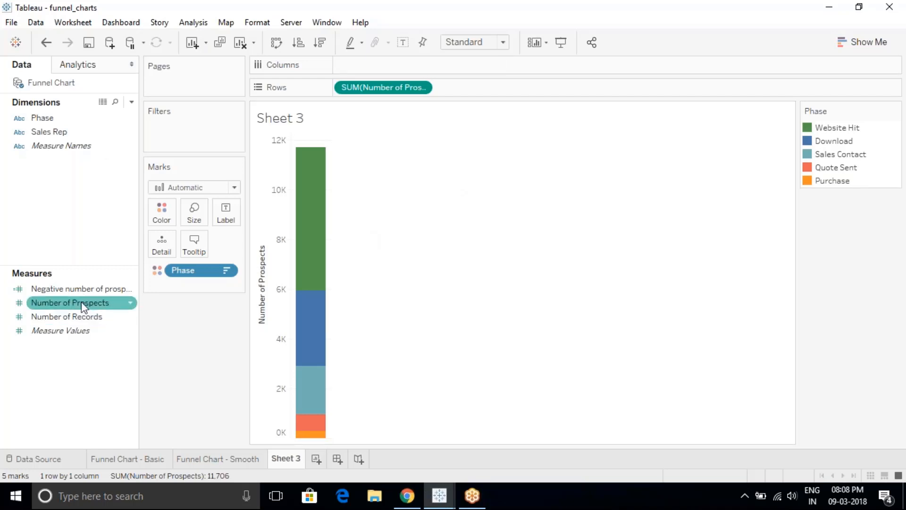
pyautogui.moveTo(83, 306); pyautogui.dragTo(196, 214)
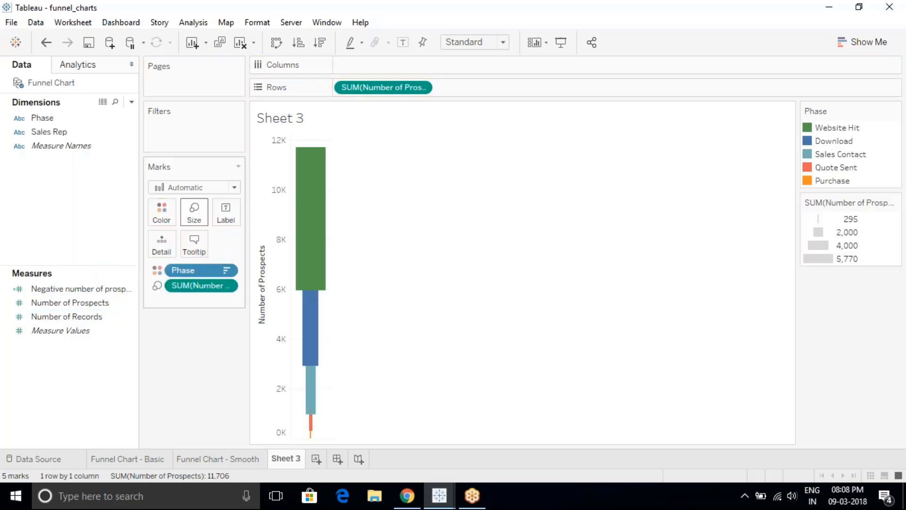
pyautogui.moveTo(303, 216)
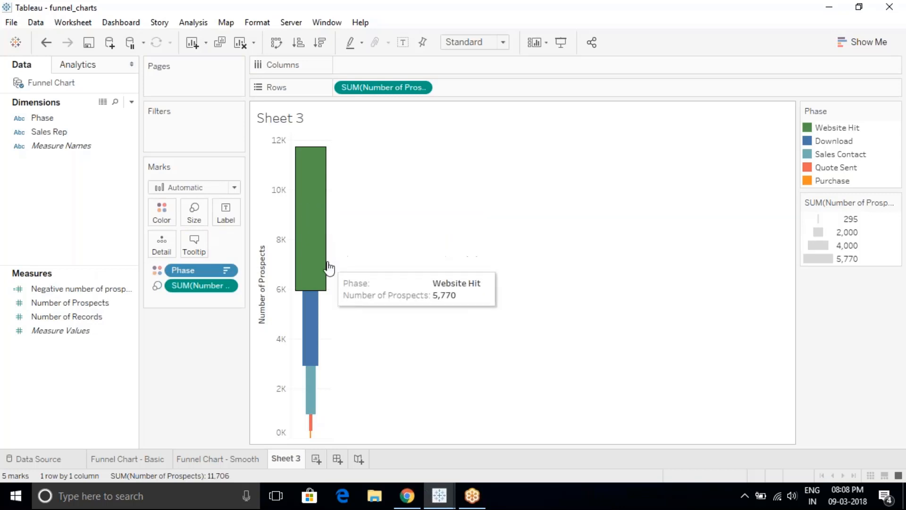
pyautogui.moveTo(306, 309)
pyautogui.moveTo(303, 249)
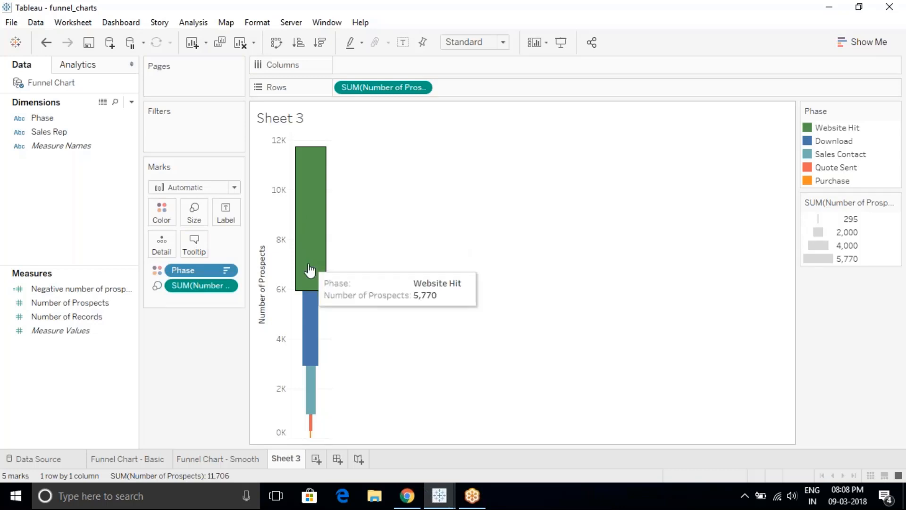
pyautogui.moveTo(311, 327)
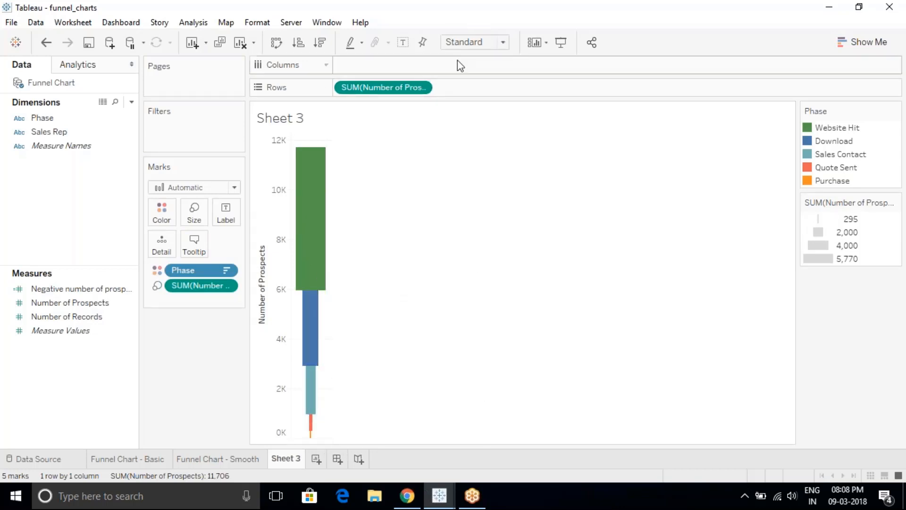
# Fit the chart to Entire View and label its segments with Phase and Number of Prospects
pyautogui.click(490, 46)
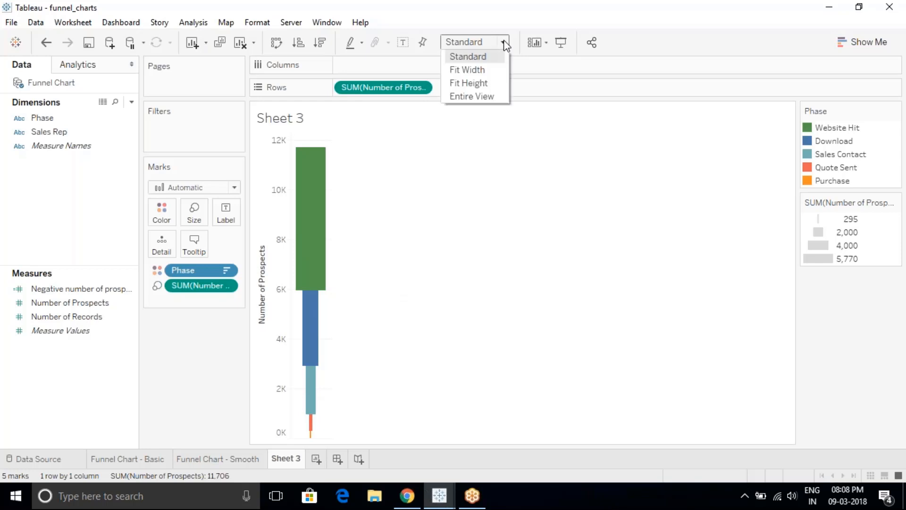
pyautogui.click(474, 103)
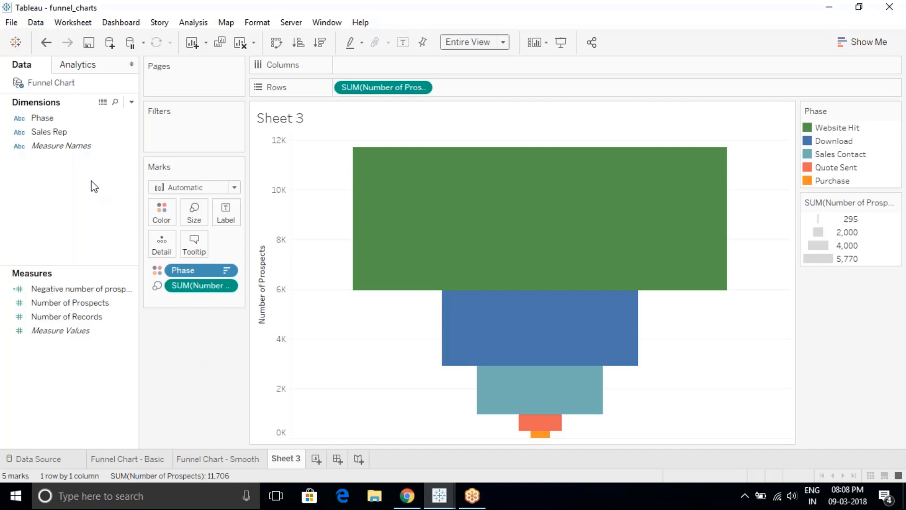
pyautogui.moveTo(43, 118); pyautogui.dragTo(226, 211)
pyautogui.moveTo(118, 303); pyautogui.dragTo(227, 213)
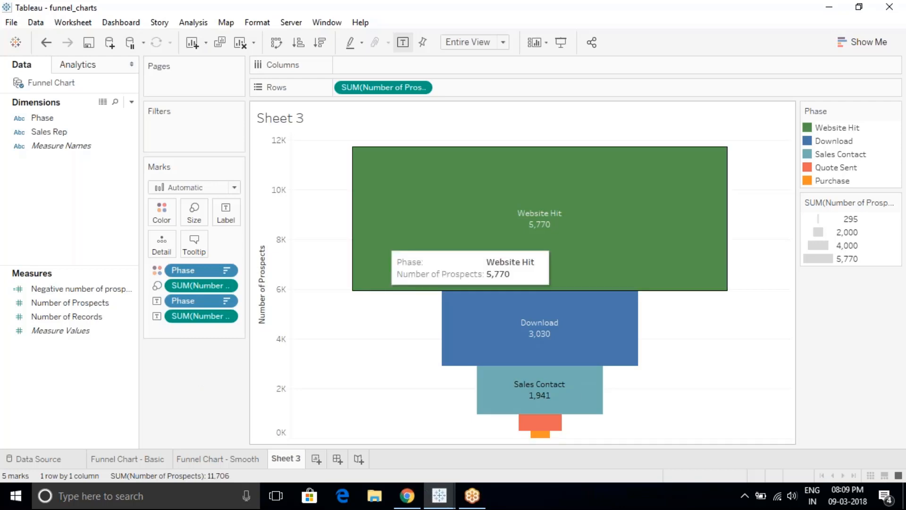
# Create another worksheet and build a bar chart with Phase on Rows and Number of Prospects on Columns
pyautogui.click(317, 461)
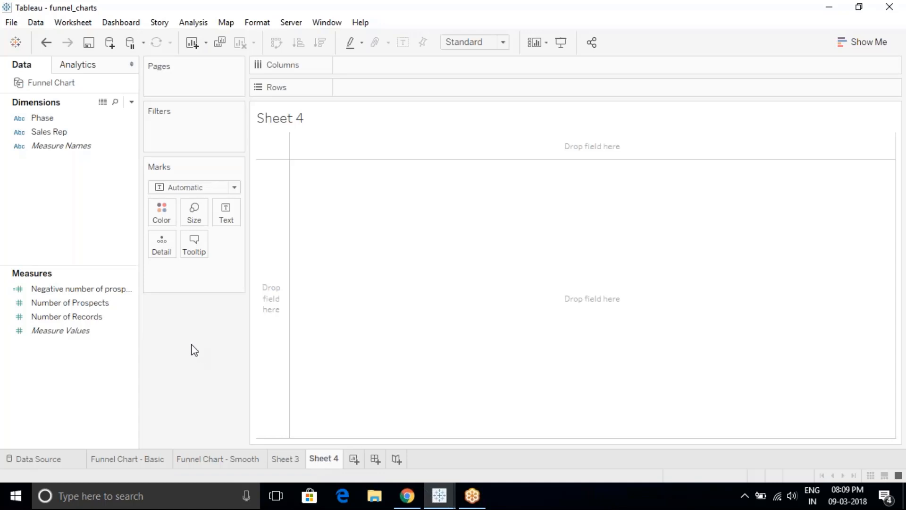
pyautogui.click(53, 118)
pyautogui.moveTo(42, 118); pyautogui.dragTo(380, 87)
pyautogui.moveTo(70, 303); pyautogui.dragTo(373, 71)
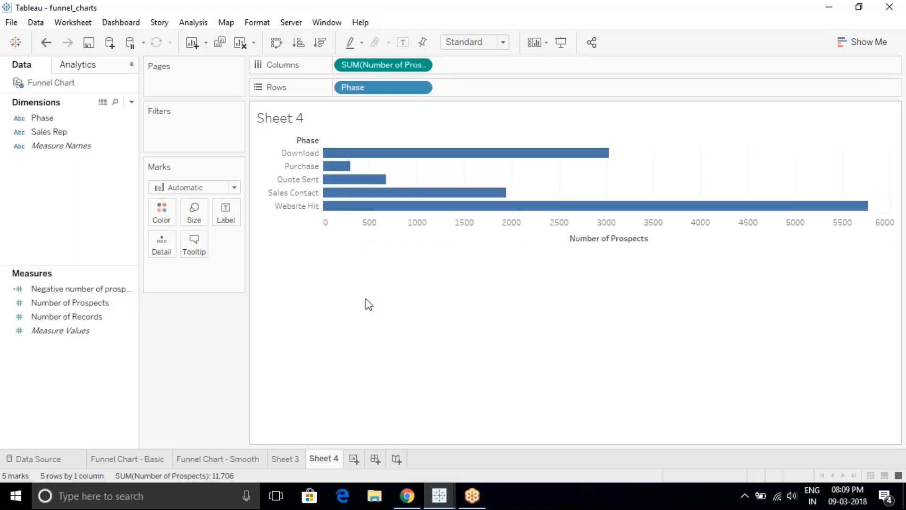
# Sort the phases in descending order of Number of Prospects and look through the recommended chart types in Show Me
pyautogui.click(320, 42)
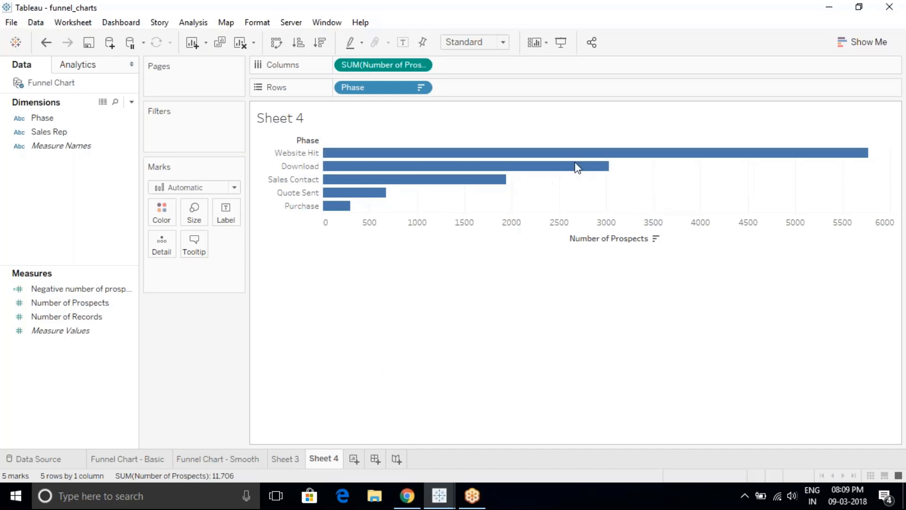
pyautogui.click(840, 48)
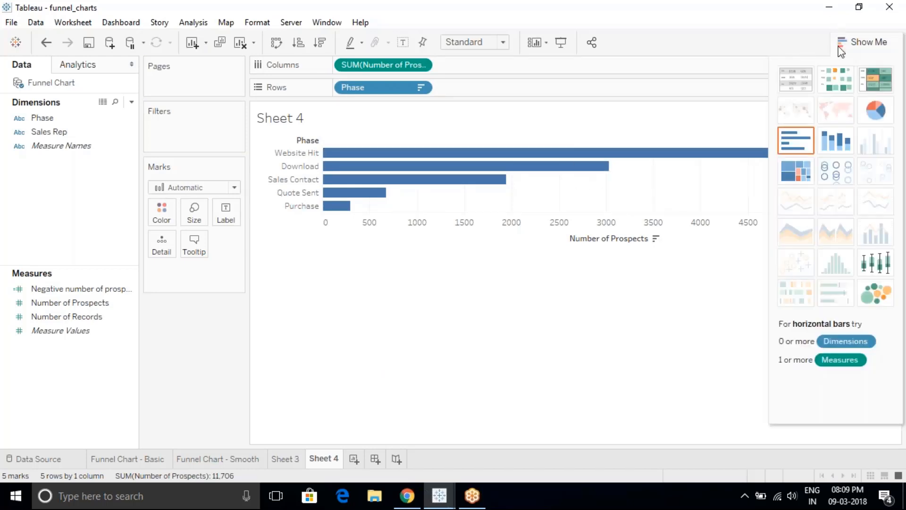
pyautogui.click(840, 48)
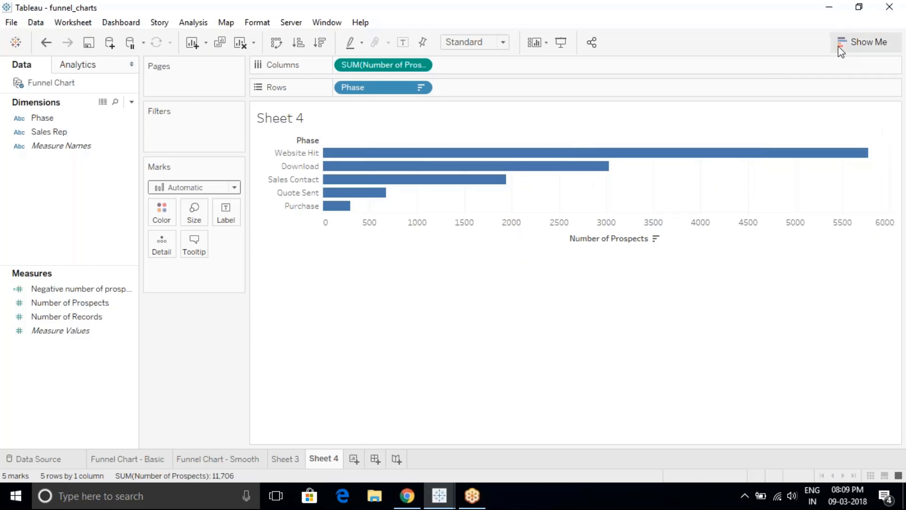
pyautogui.click(840, 49)
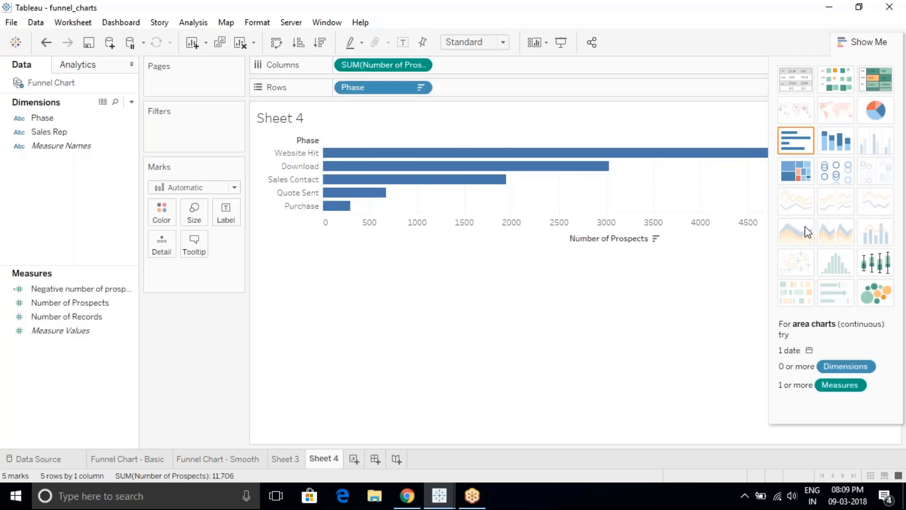
pyautogui.click(868, 42)
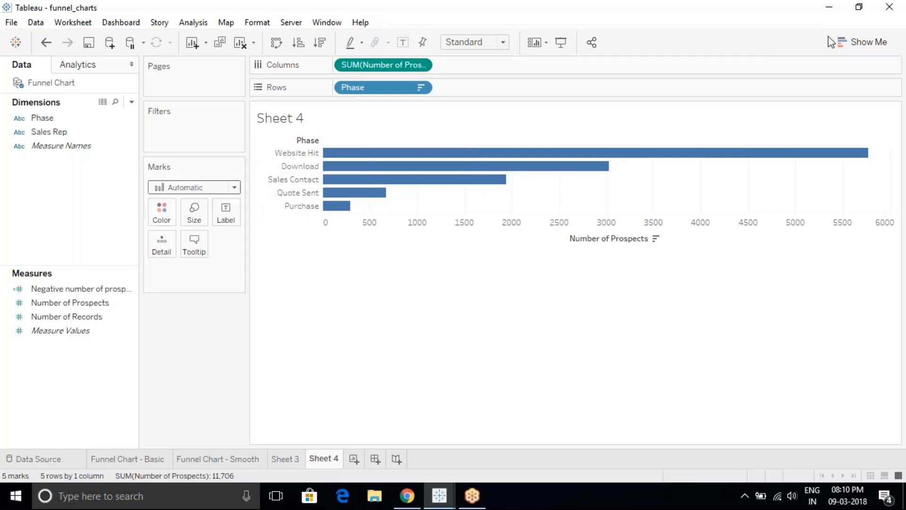
pyautogui.click(844, 41)
# Change the chart's mark type to Area and fit it to Entire View
pyautogui.click(235, 188)
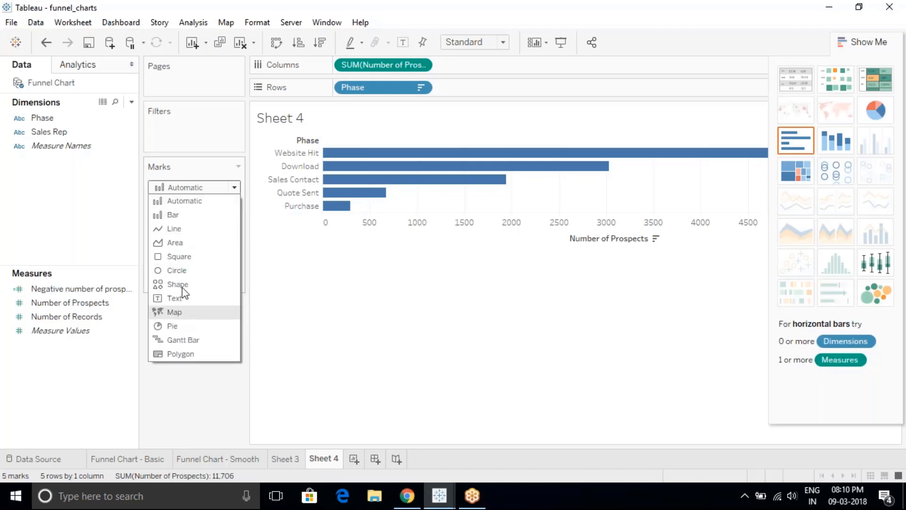
pyautogui.click(174, 242)
pyautogui.click(862, 41)
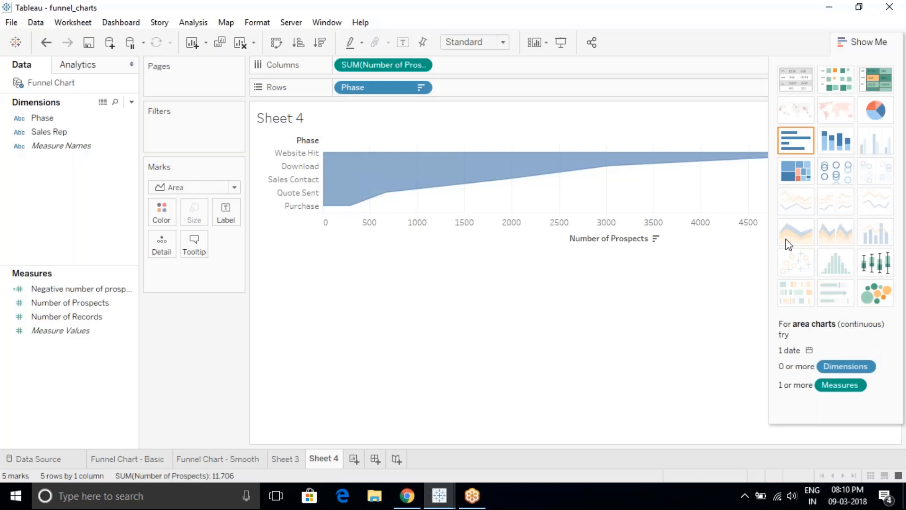
pyautogui.click(844, 41)
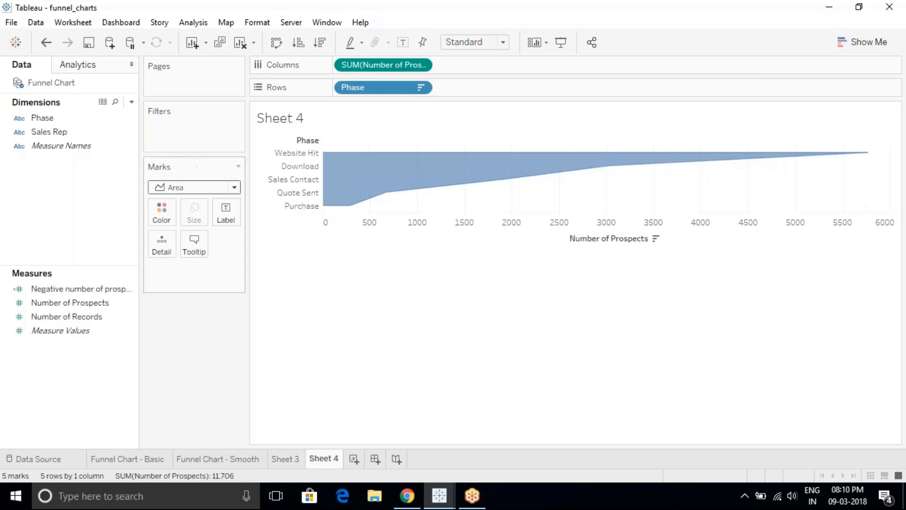
pyautogui.click(193, 191)
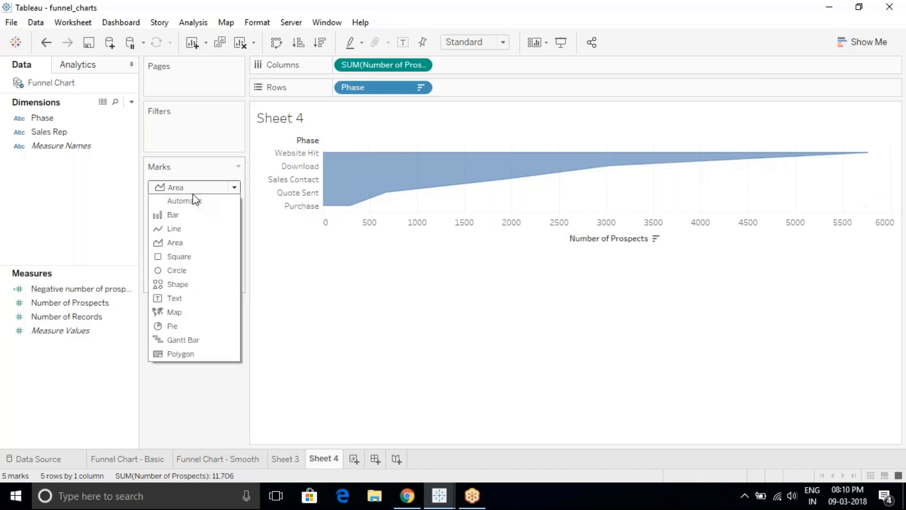
pyautogui.click(192, 194)
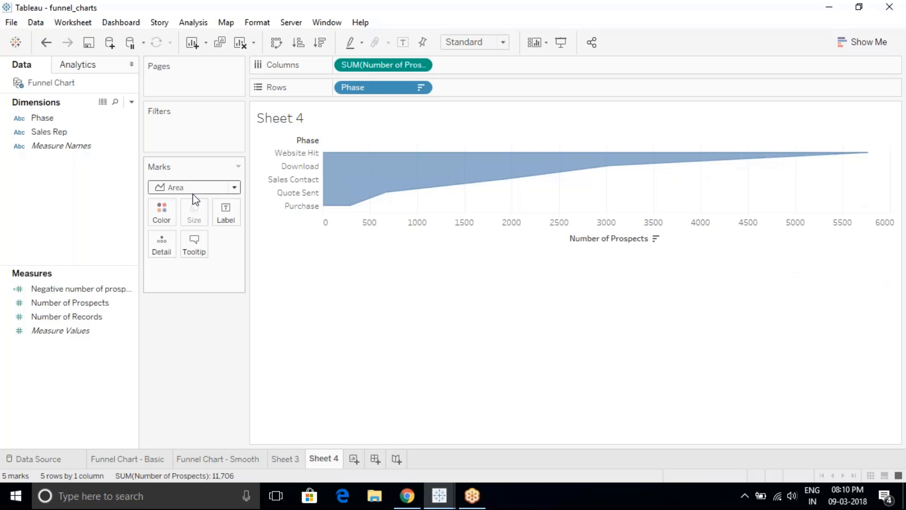
pyautogui.click(500, 43)
pyautogui.click(473, 95)
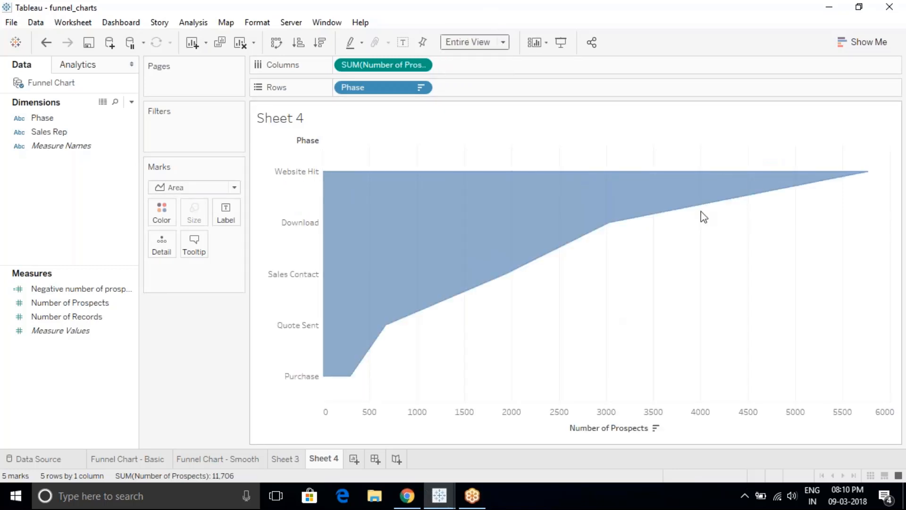
# Open the Negative number of prospects calculated field and review its formula without changing it
pyautogui.moveTo(598, 237)
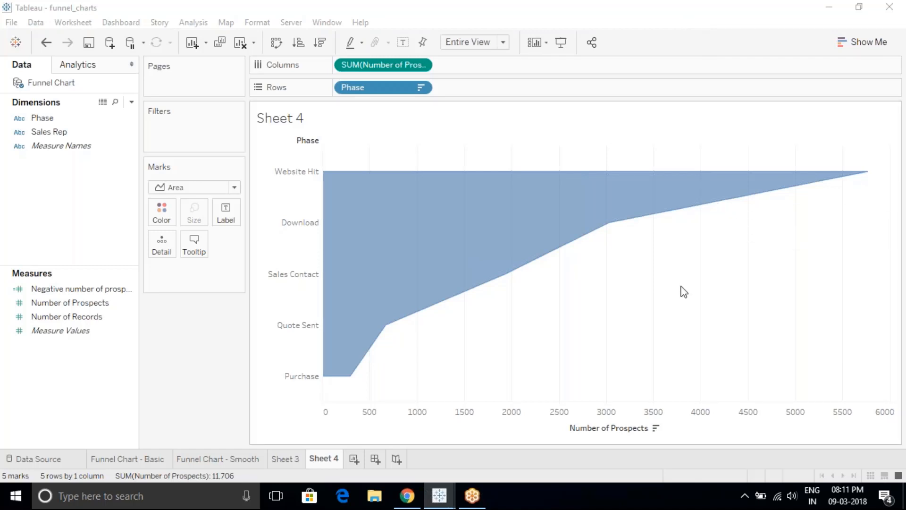
pyautogui.click(95, 303)
pyautogui.moveTo(94, 302)
pyautogui.mouseDown()
pyautogui.moveTo(493, 137)
pyautogui.moveTo(493, 99)
pyautogui.moveTo(286, 224)
pyautogui.moveTo(94, 290)
pyautogui.mouseUp()
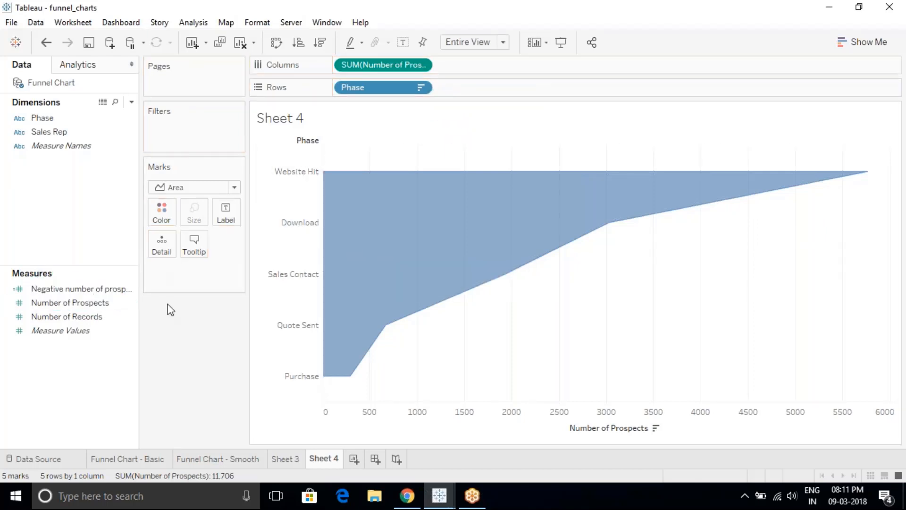
pyautogui.click(121, 291)
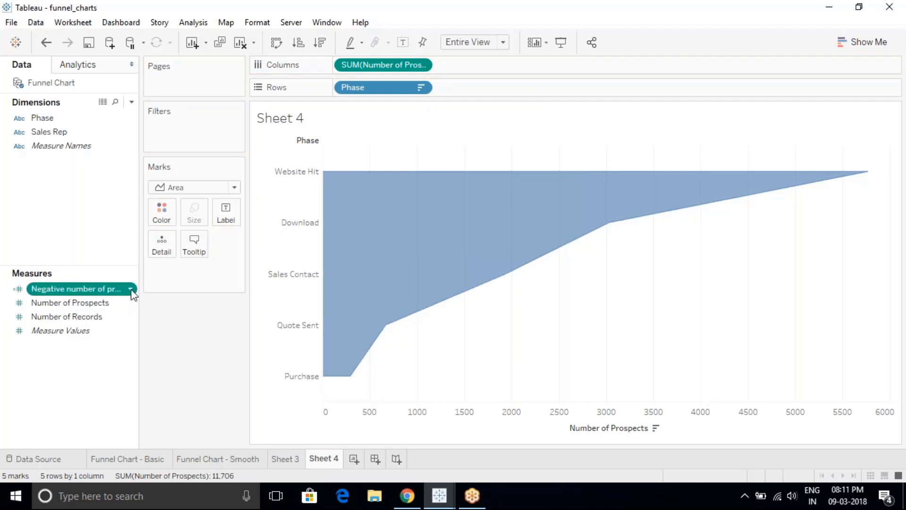
pyautogui.doubleClick(132, 291)
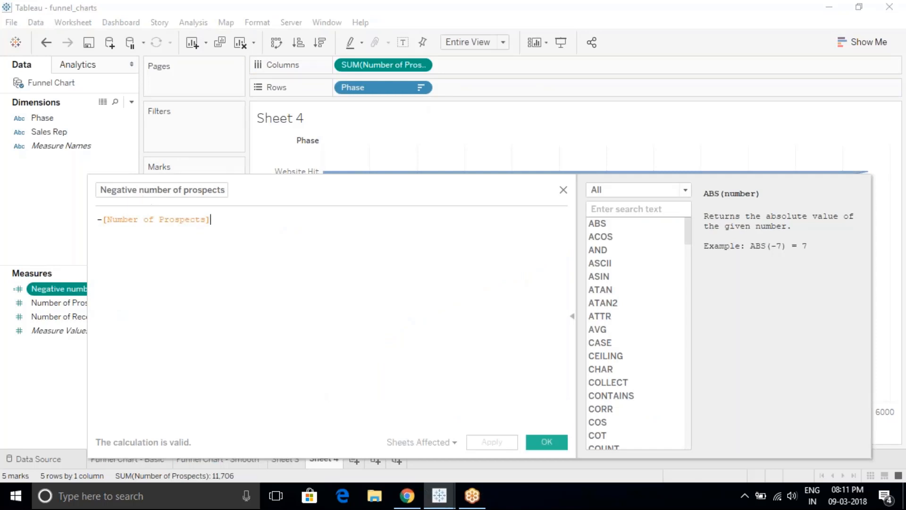
pyautogui.moveTo(102, 220); pyautogui.dragTo(226, 212)
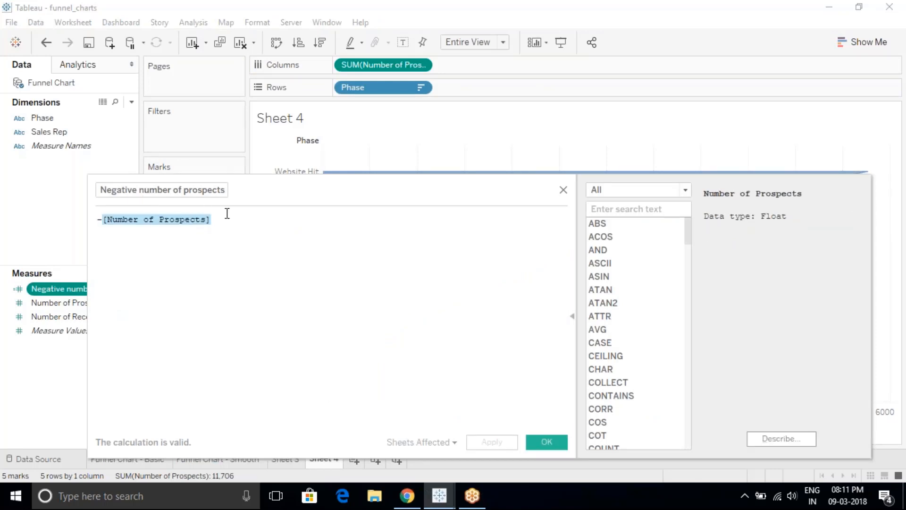
pyautogui.click(237, 217)
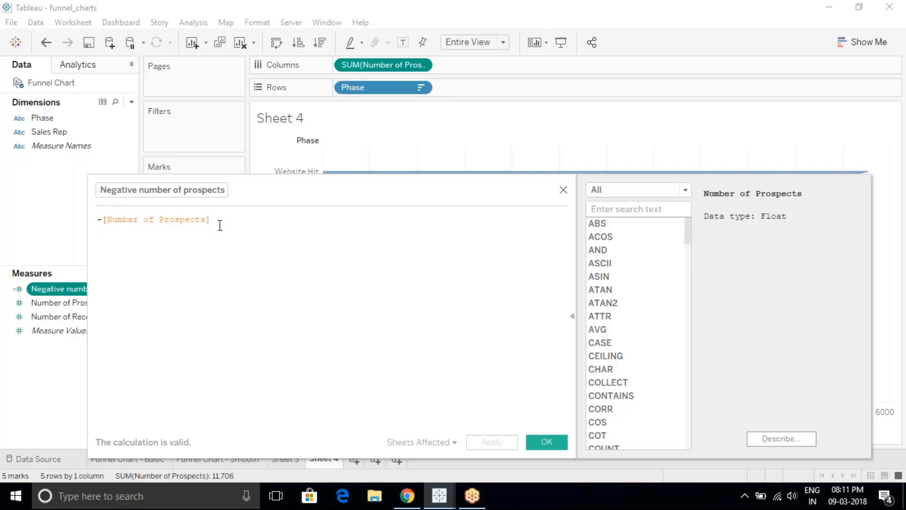
pyautogui.click(545, 442)
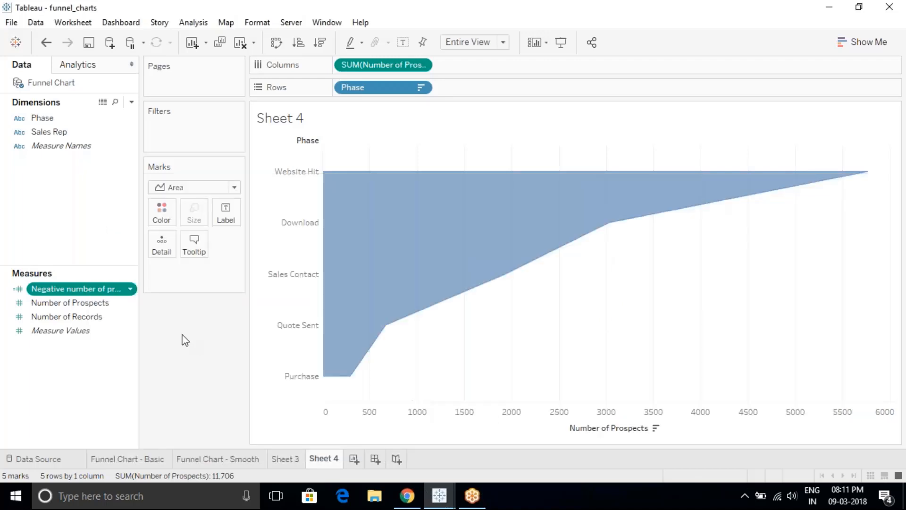
# Add Negative number of prospects to Columns and place it ahead of Number of Prospects
pyautogui.moveTo(101, 279); pyautogui.dragTo(530, 57)
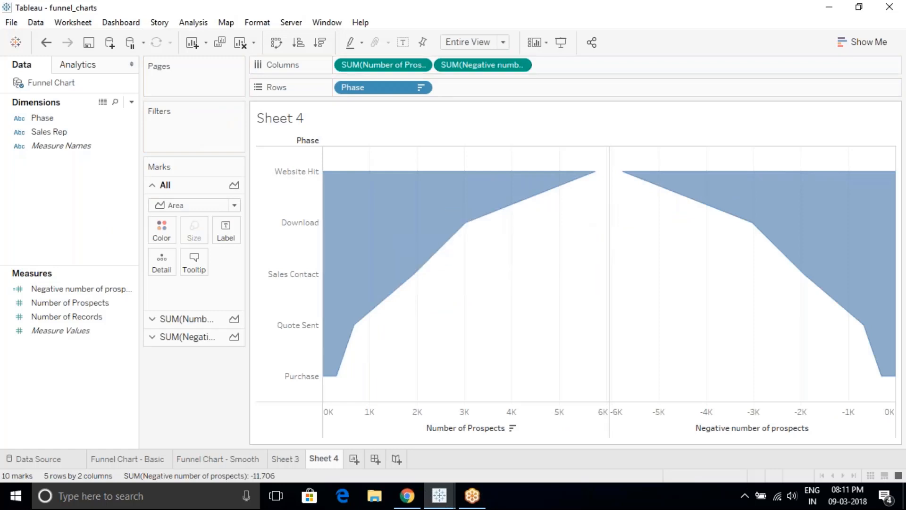
pyautogui.moveTo(460, 67); pyautogui.dragTo(338, 63)
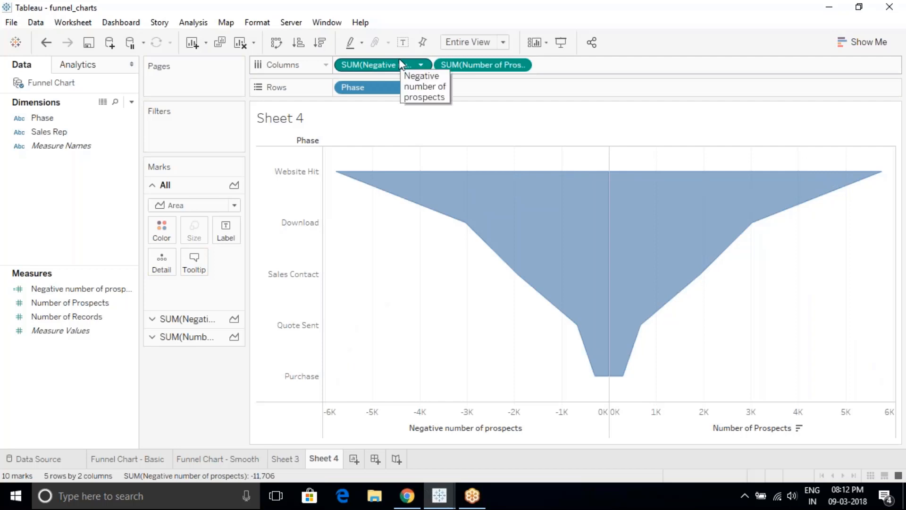
pyautogui.moveTo(461, 194)
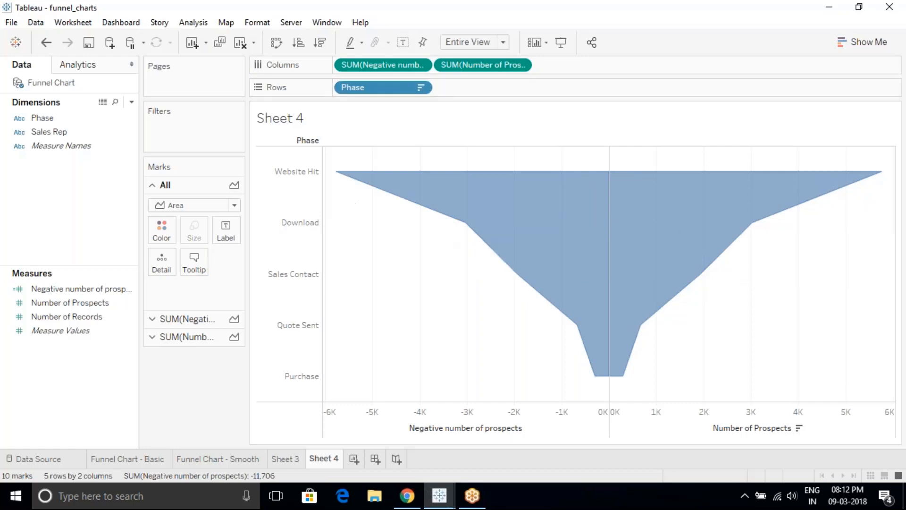
# Hide the Phase row headers and the axis headers of both prospect measures
pyautogui.click(281, 173)
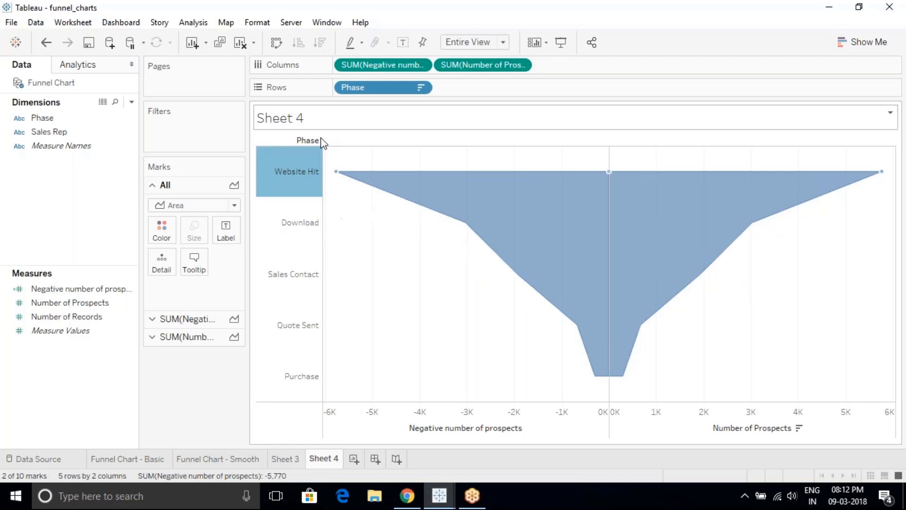
pyautogui.rightClick(294, 165)
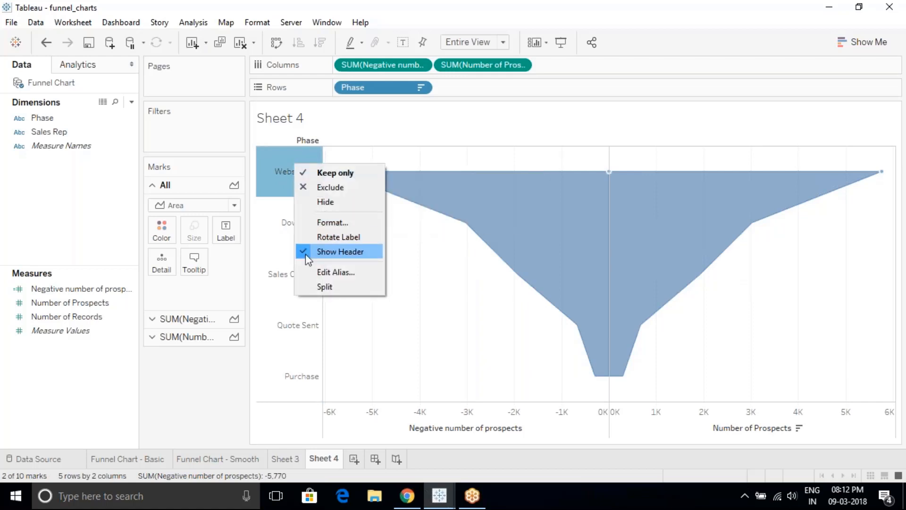
pyautogui.click(285, 183)
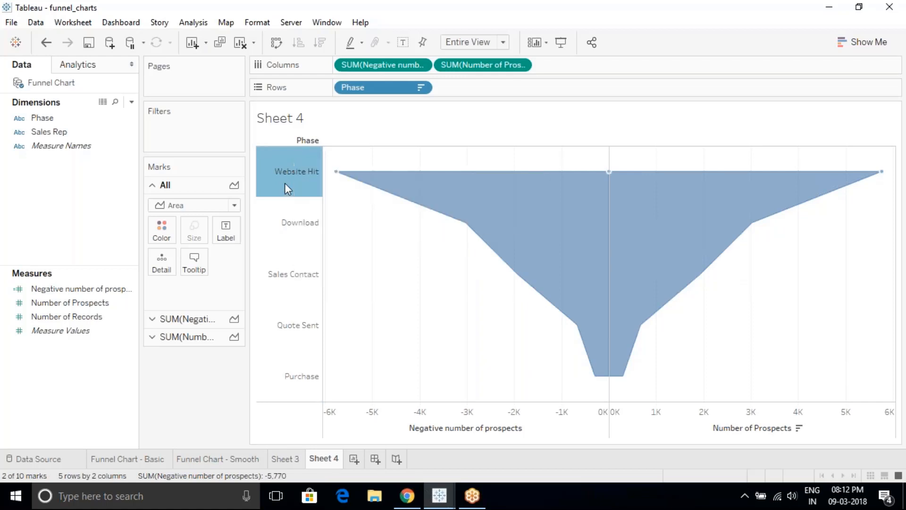
pyautogui.click(285, 183)
pyautogui.click(421, 90)
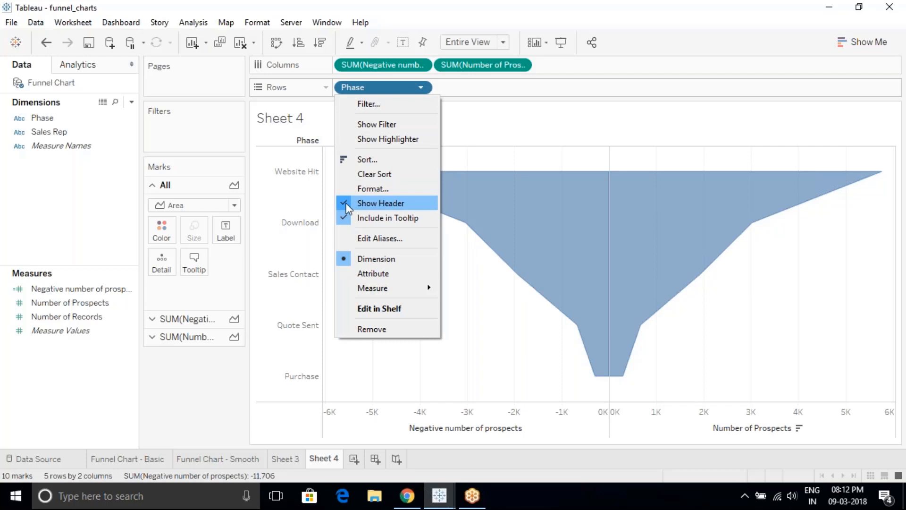
pyautogui.click(346, 206)
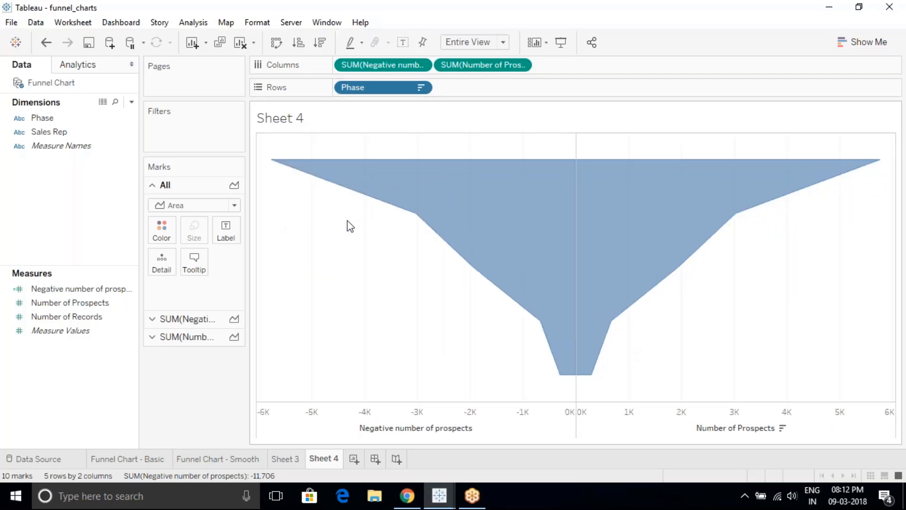
pyautogui.rightClick(448, 414)
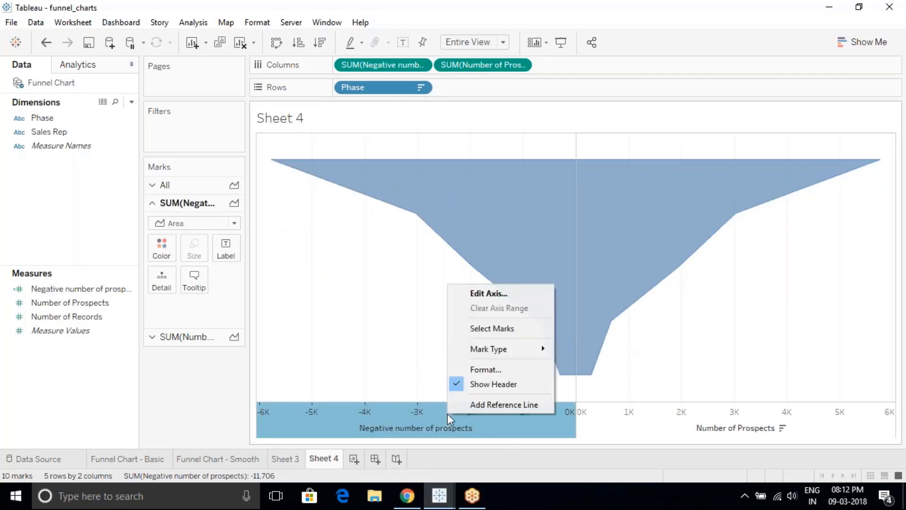
pyautogui.click(484, 385)
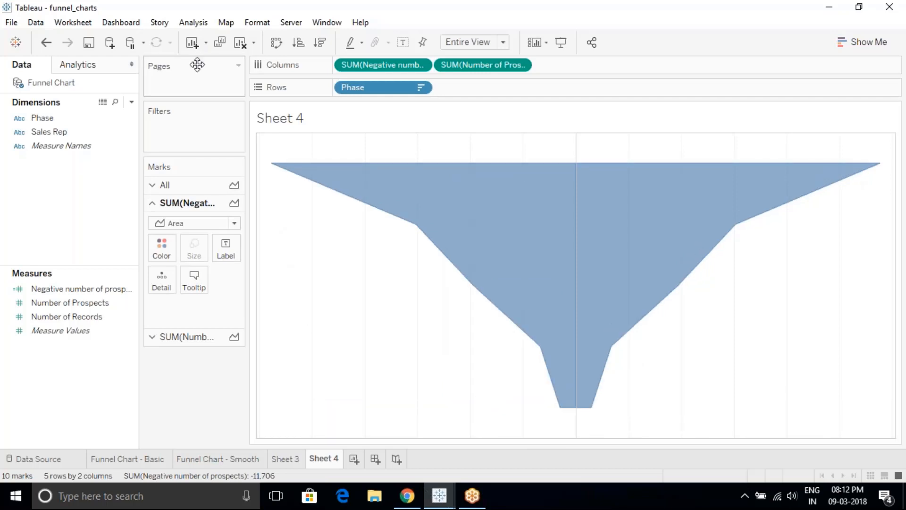
# Format the worksheet lines, setting the sheet's zero lines and the column grid lines to None
pyautogui.click(257, 24)
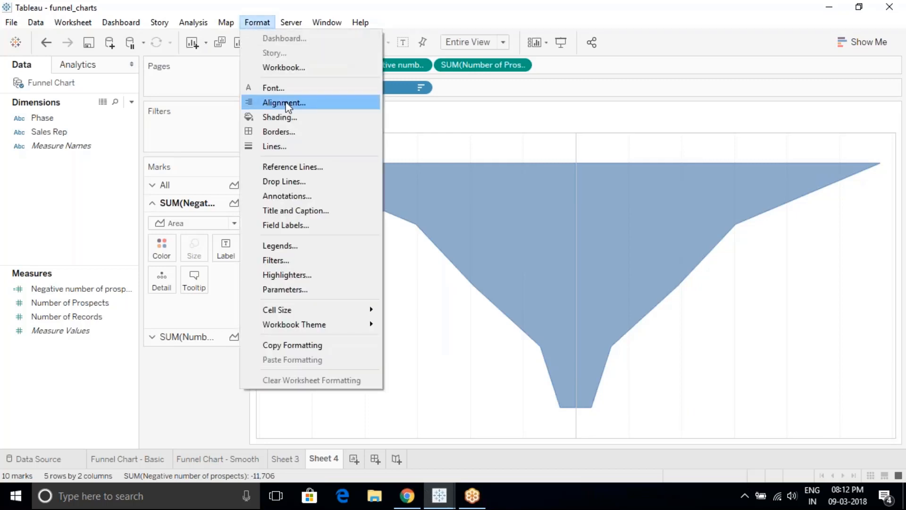
pyautogui.click(289, 146)
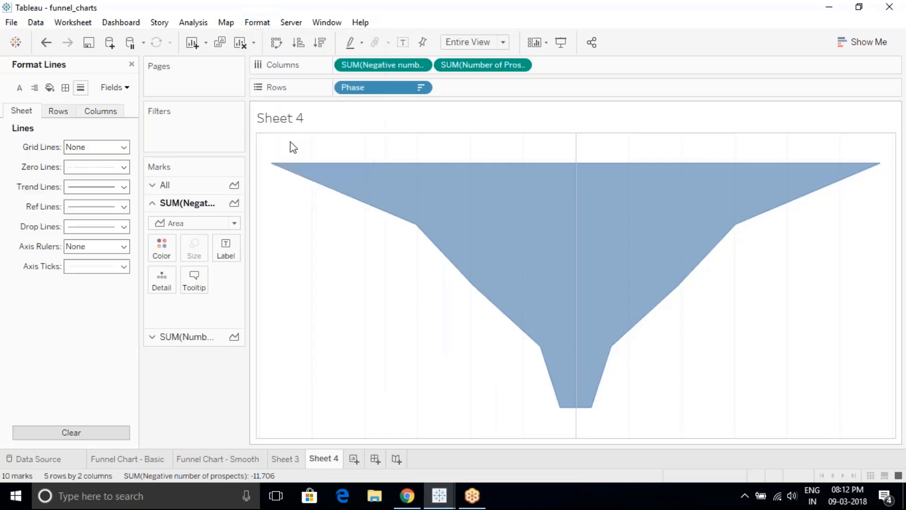
pyautogui.click(81, 166)
pyautogui.click(94, 185)
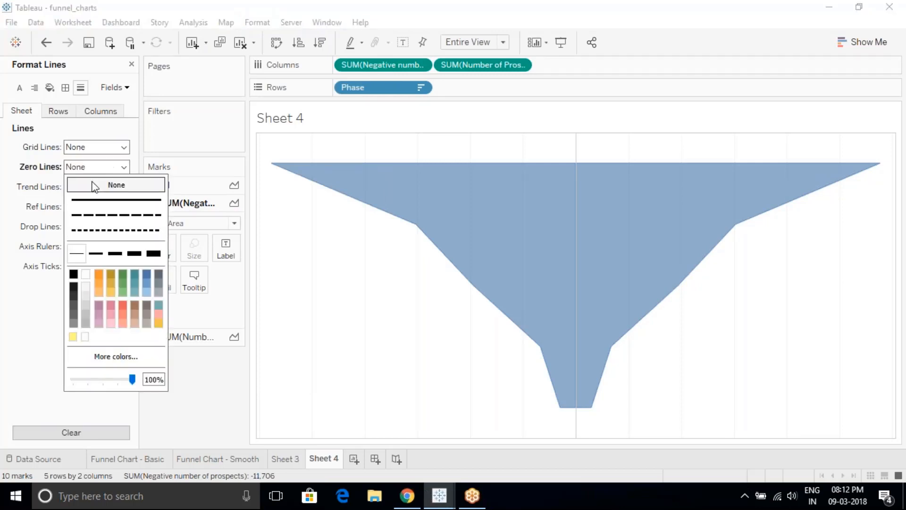
pyautogui.click(100, 111)
pyautogui.click(101, 150)
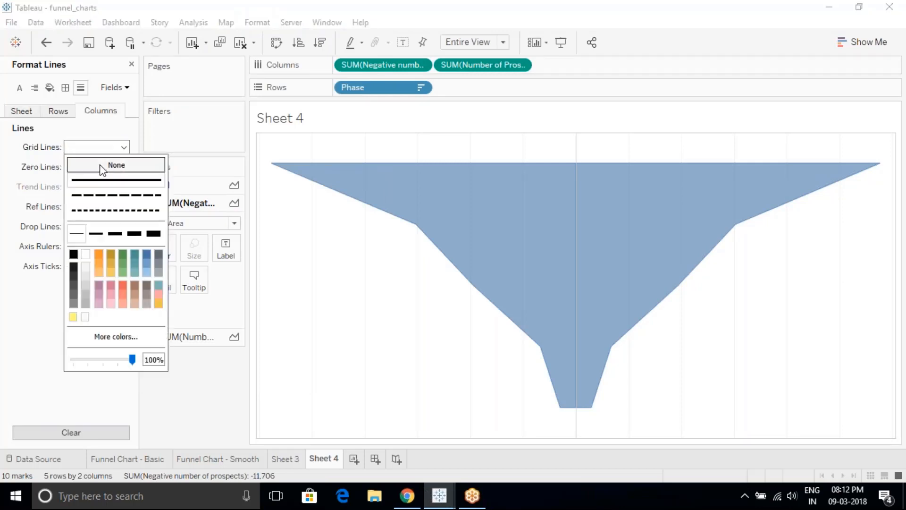
pyautogui.click(100, 166)
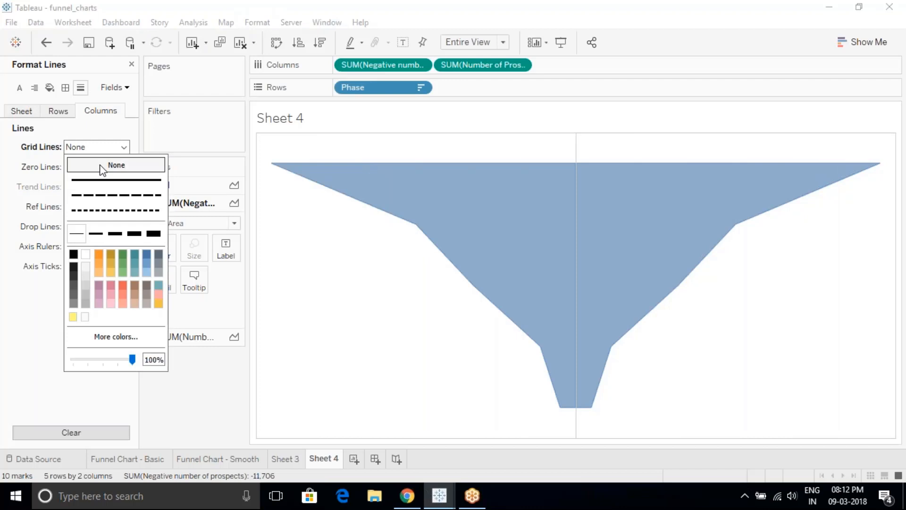
pyautogui.click(36, 343)
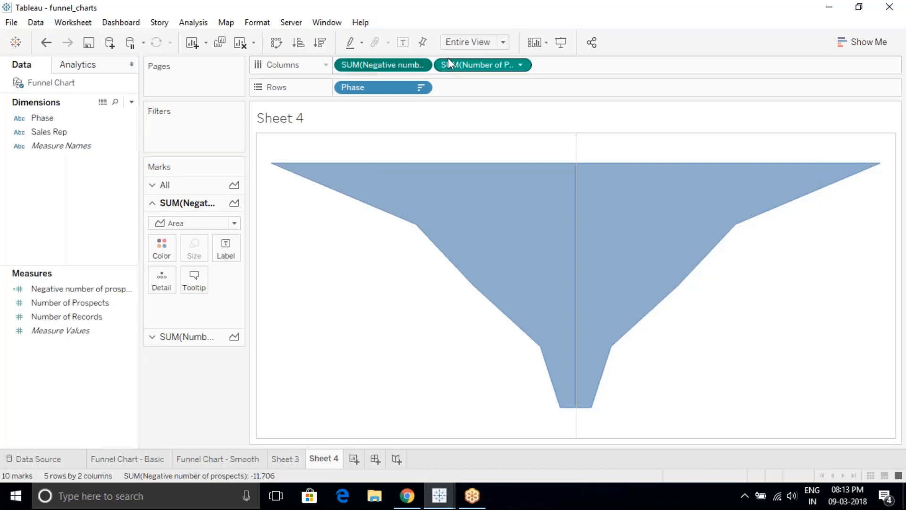
# Label the Negative number of prospects area marks with Phase
pyautogui.click(463, 65)
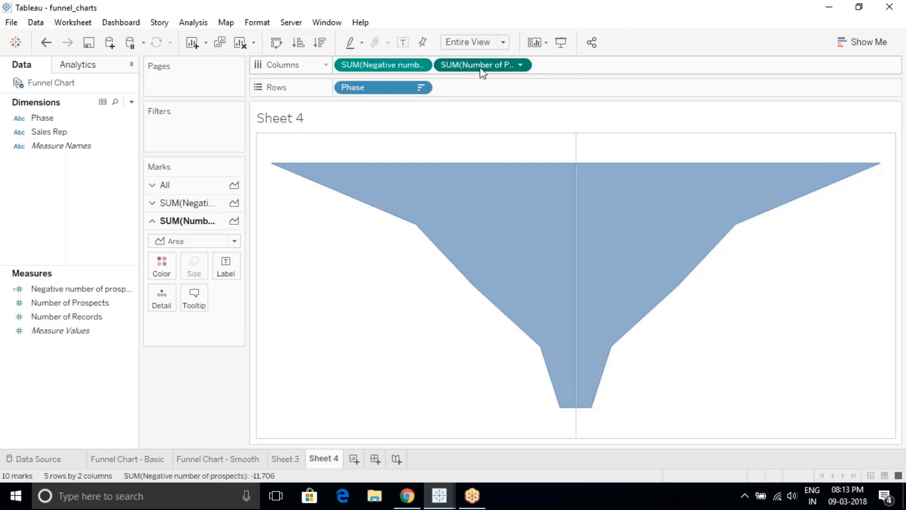
pyautogui.click(395, 70)
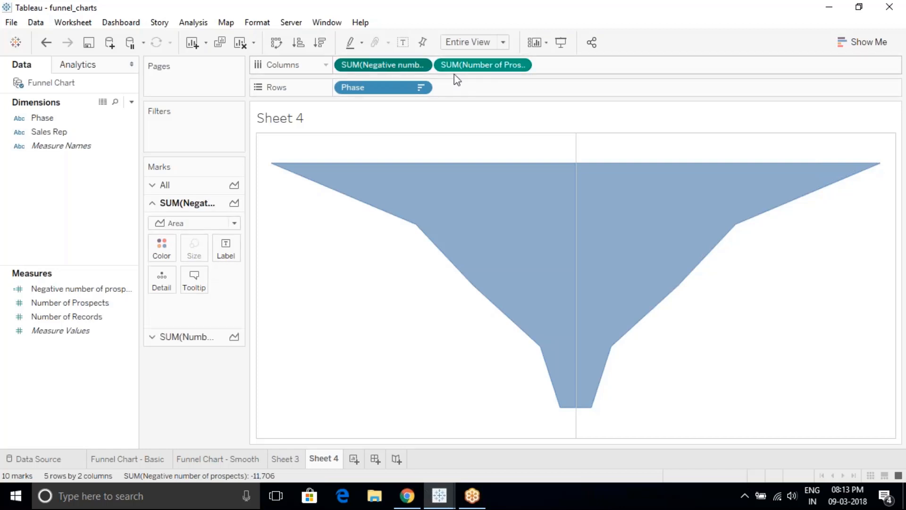
pyautogui.click(464, 72)
pyautogui.click(404, 71)
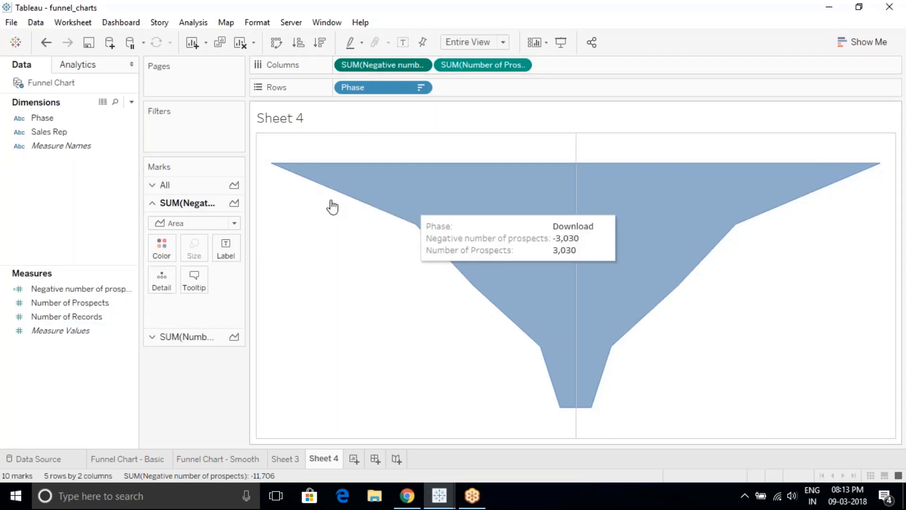
pyautogui.moveTo(316, 193)
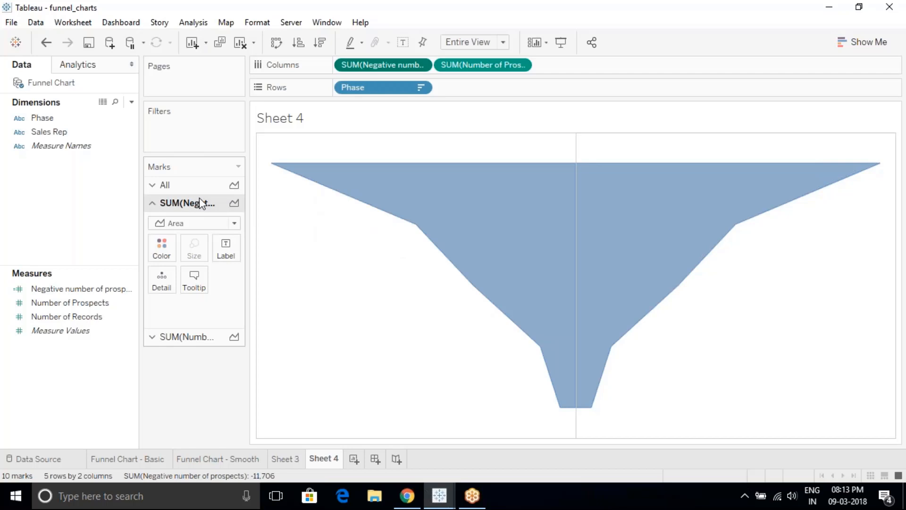
pyautogui.moveTo(56, 120); pyautogui.dragTo(227, 244)
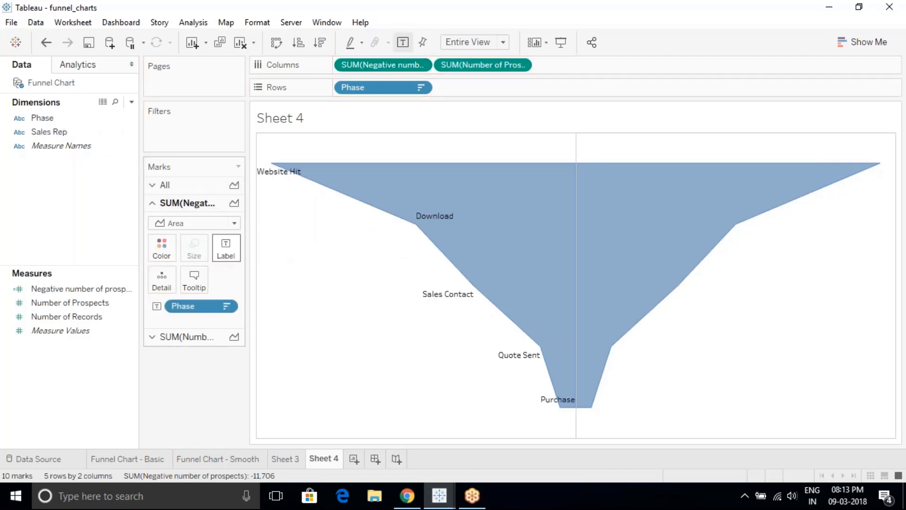
# Label the Number of Prospects area marks with Number of Prospects and align those labels middle right
pyautogui.click(496, 64)
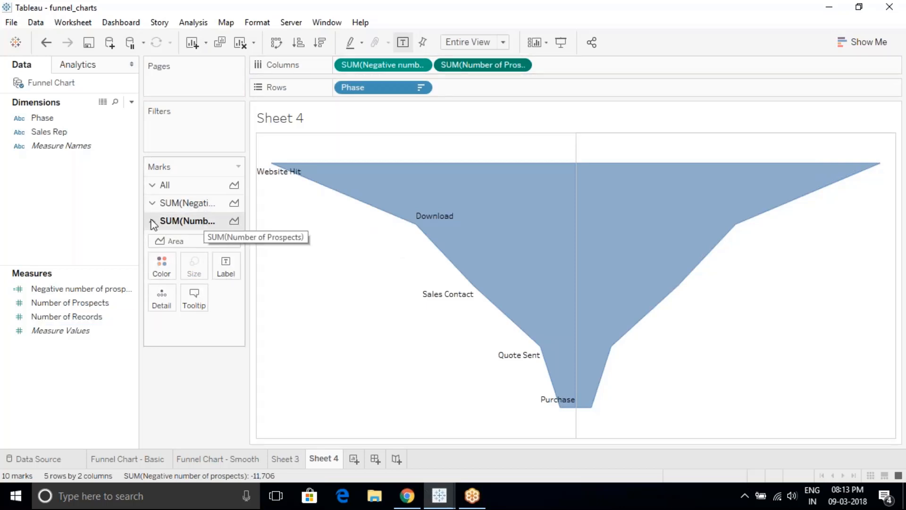
pyautogui.moveTo(71, 302); pyautogui.dragTo(222, 268)
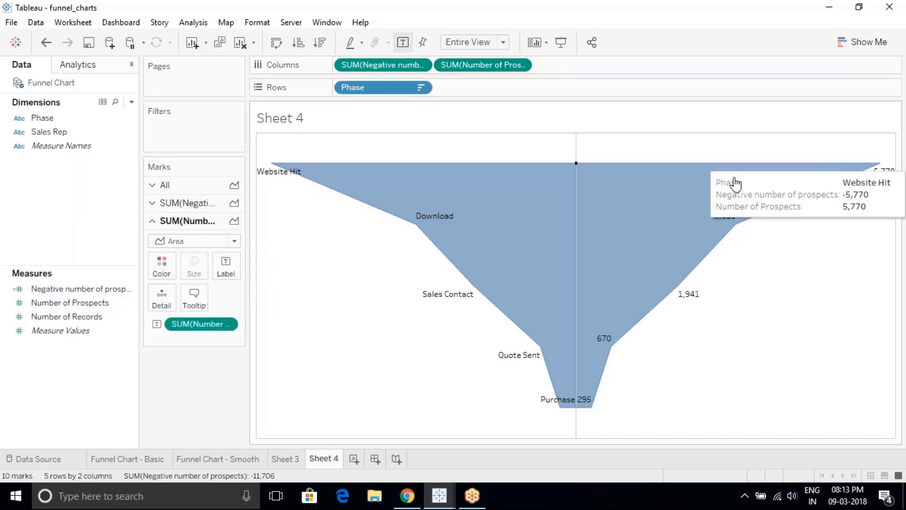
pyautogui.moveTo(660, 298)
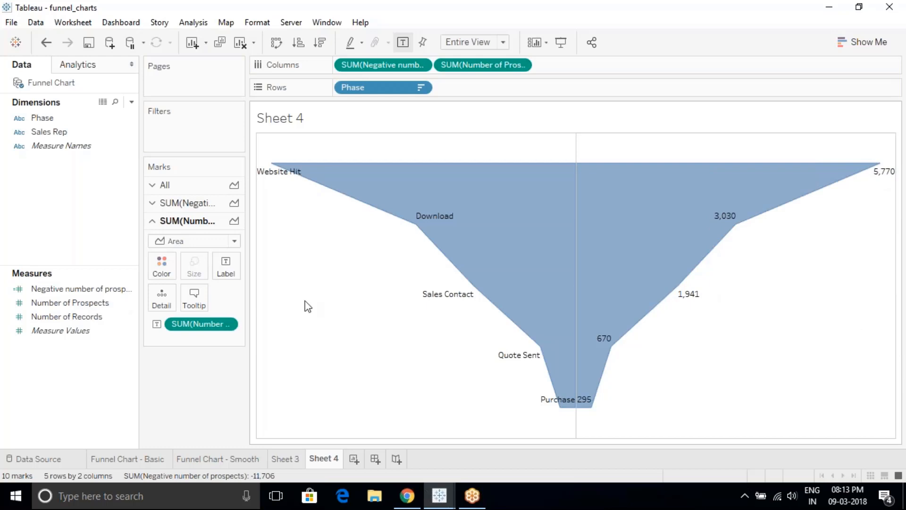
pyautogui.click(226, 274)
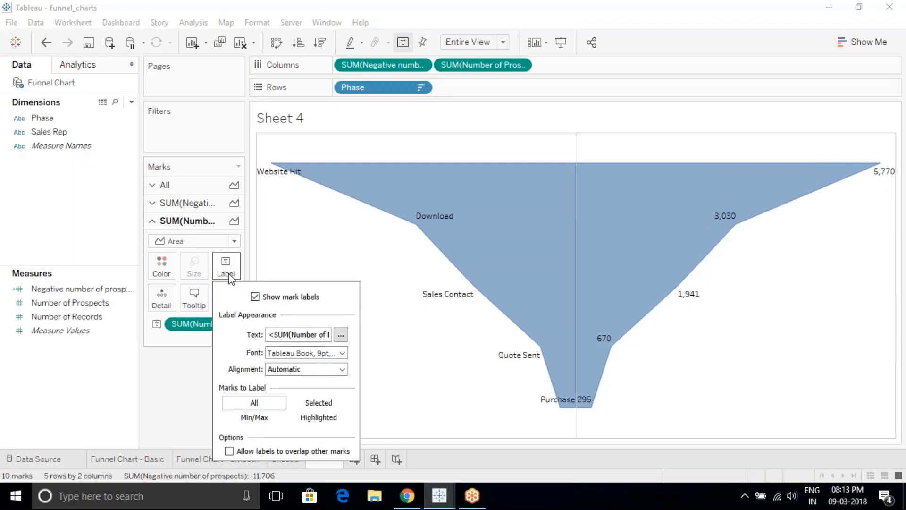
pyautogui.click(284, 369)
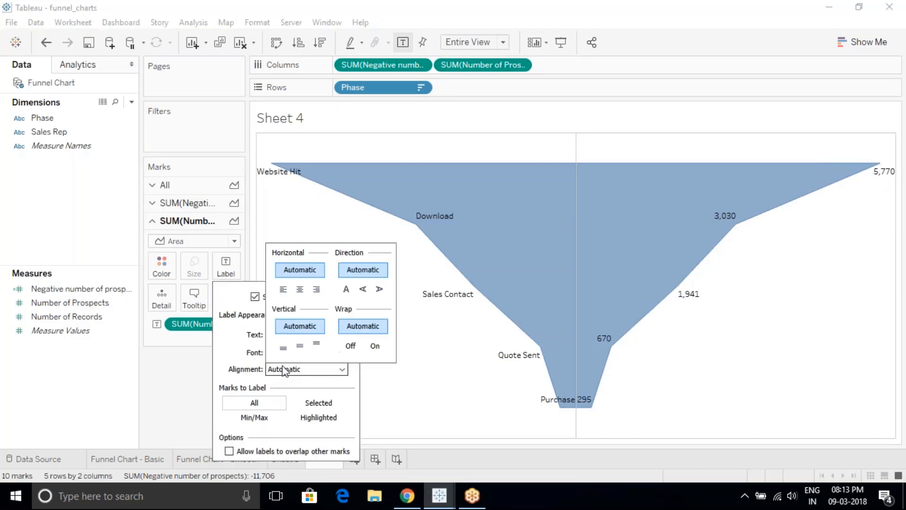
pyautogui.click(316, 289)
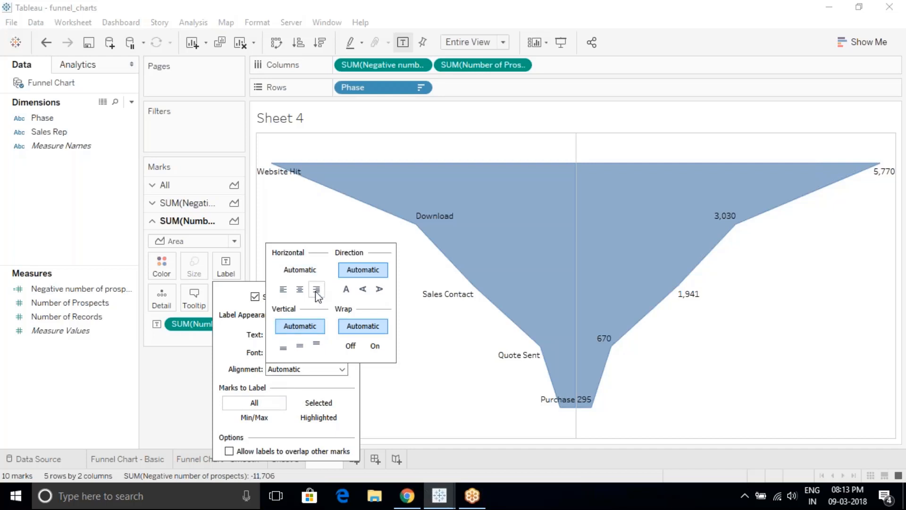
pyautogui.click(301, 346)
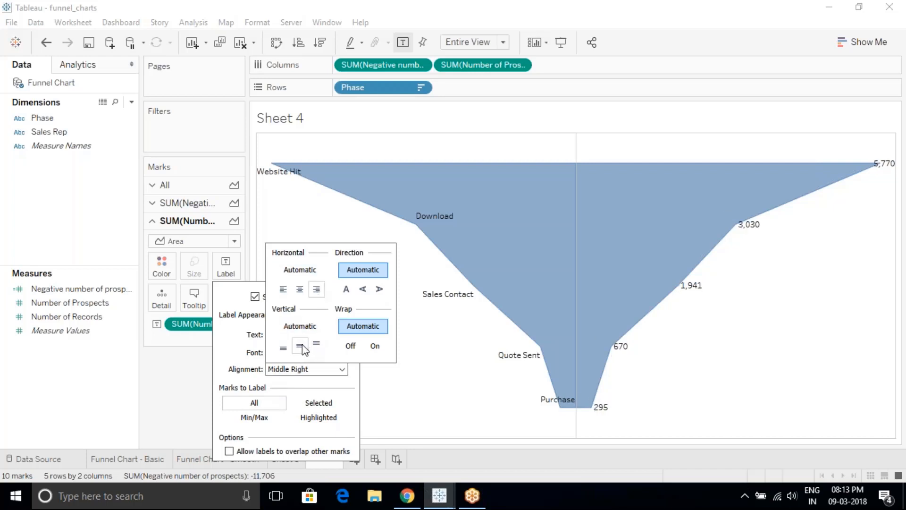
pyautogui.click(203, 375)
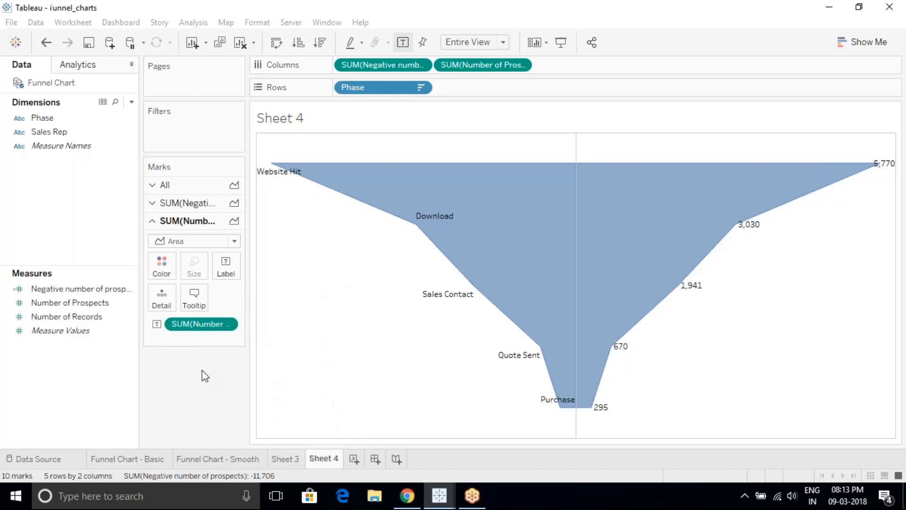
# Align the Phase labels on the Negative number of prospects marks to the left horizontally and middle vertically
pyautogui.click(204, 202)
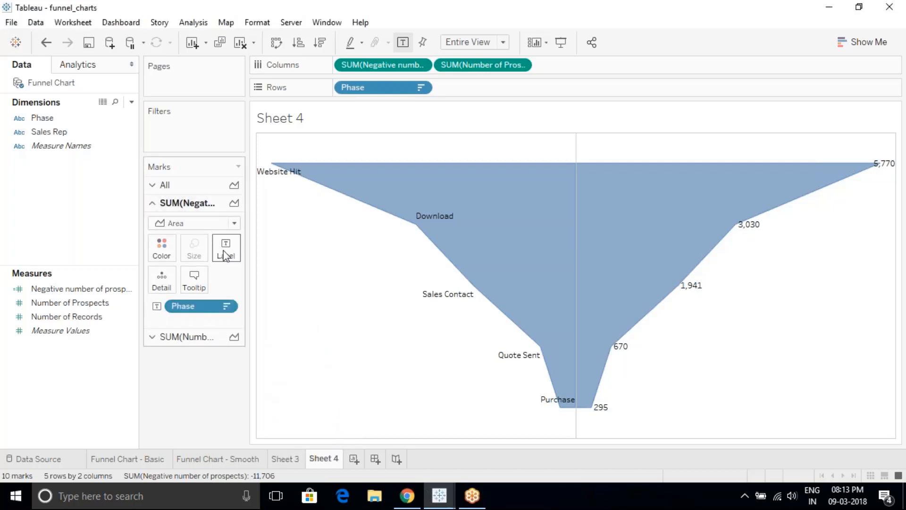
pyautogui.click(224, 255)
pyautogui.click(288, 352)
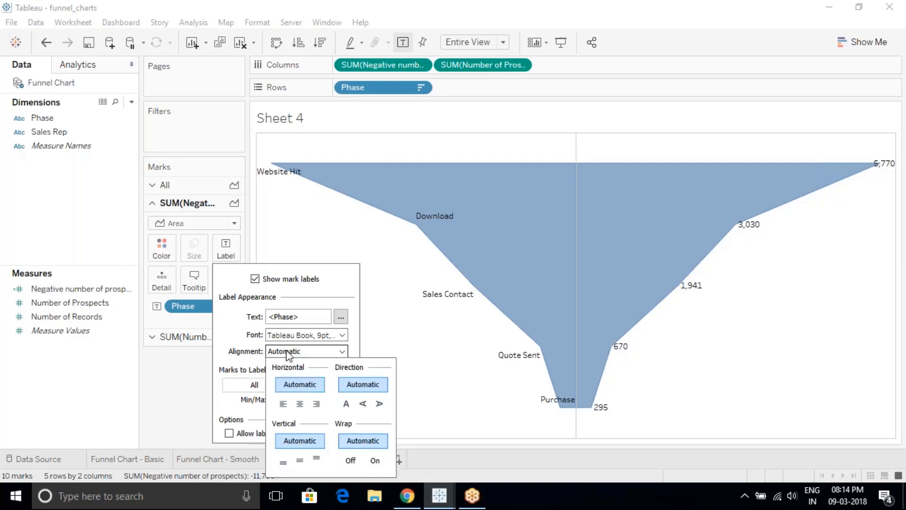
pyautogui.click(283, 403)
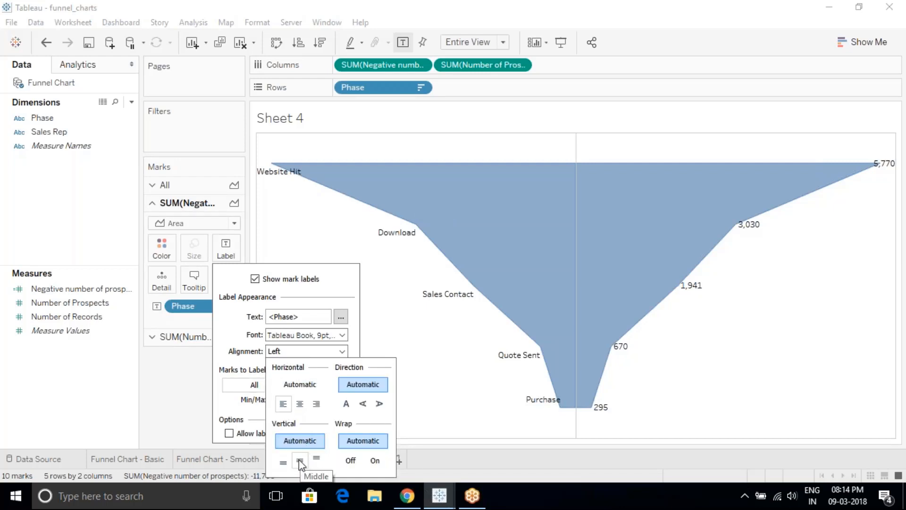
pyautogui.click(300, 460)
pyautogui.click(189, 393)
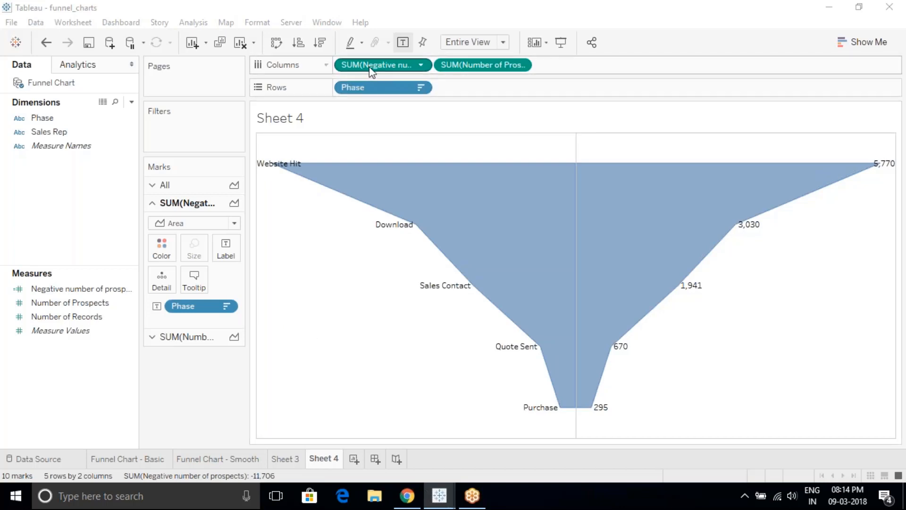
# Place Negative number of prospects after Number of Prospects on Columns and combine the two measures as a dual axis
pyautogui.moveTo(370, 66); pyautogui.dragTo(573, 65)
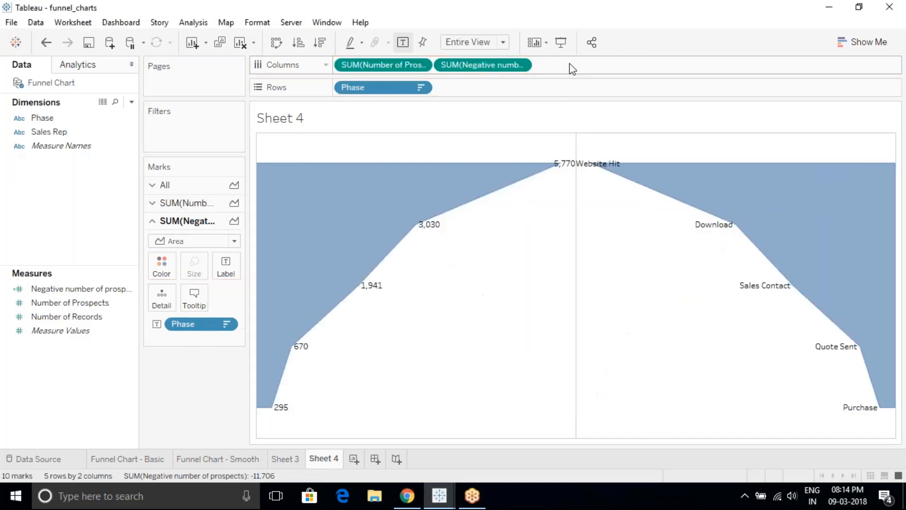
pyautogui.click(520, 66)
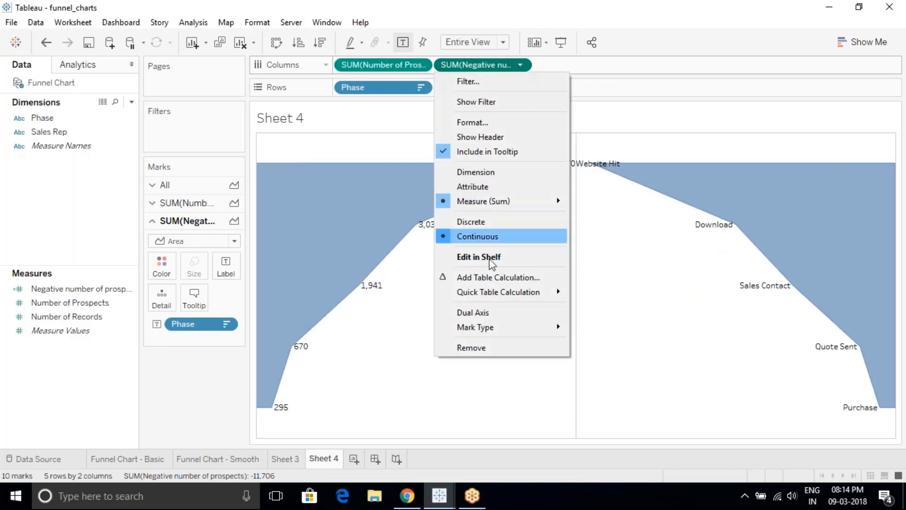
pyautogui.click(491, 313)
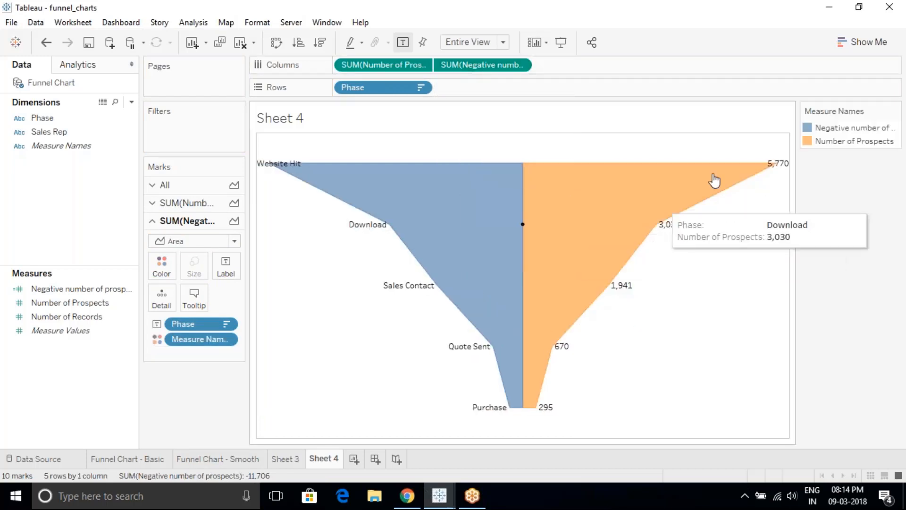
# Recolor Number of Prospects with the same blue from the Automatic palette as Negative number of prospects
pyautogui.doubleClick(811, 140)
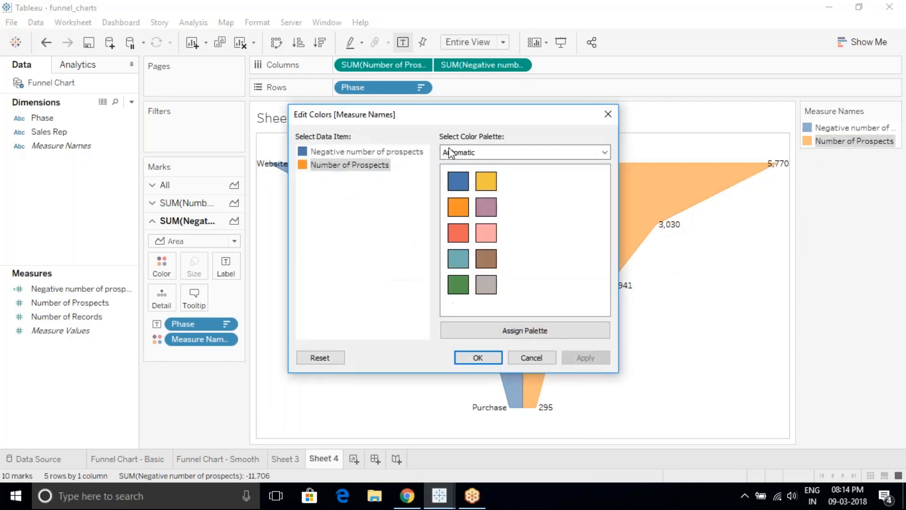
pyautogui.click(454, 181)
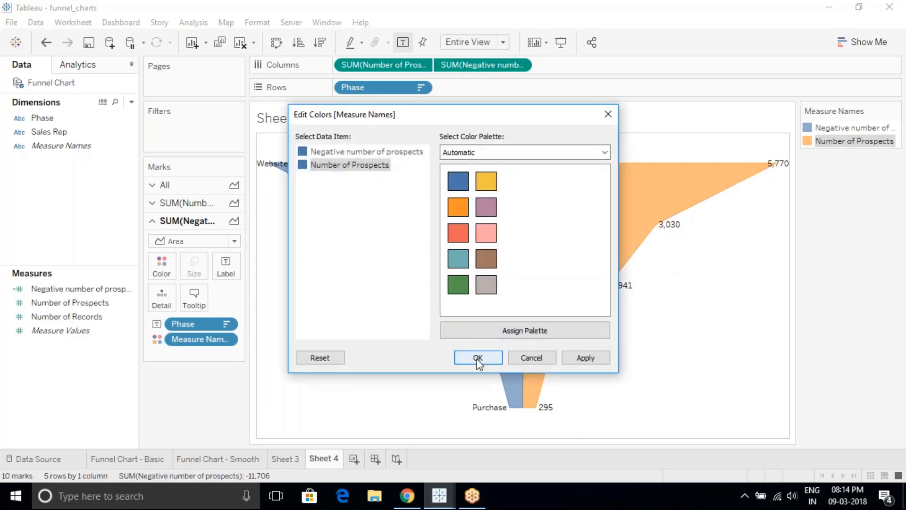
pyautogui.click(478, 358)
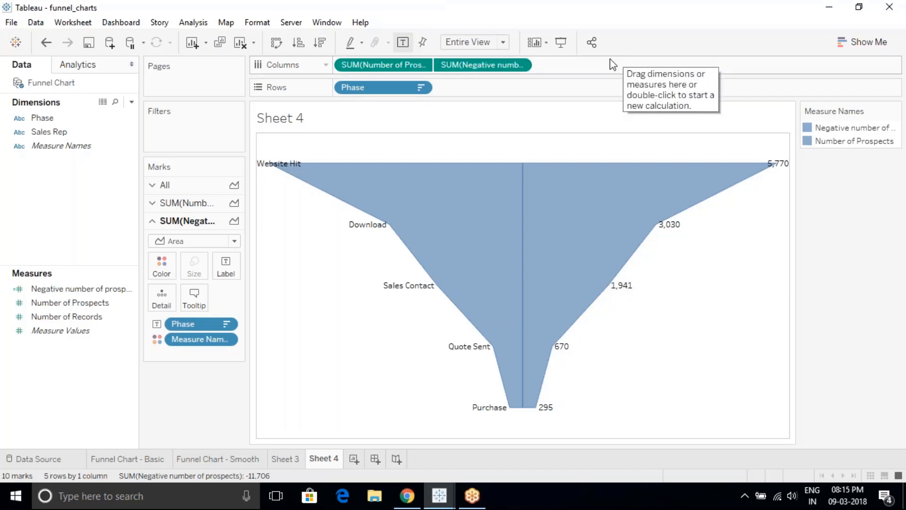
# Switch to the Book1 workbook and look through the Show Me chart types
pyautogui.click(444, 504)
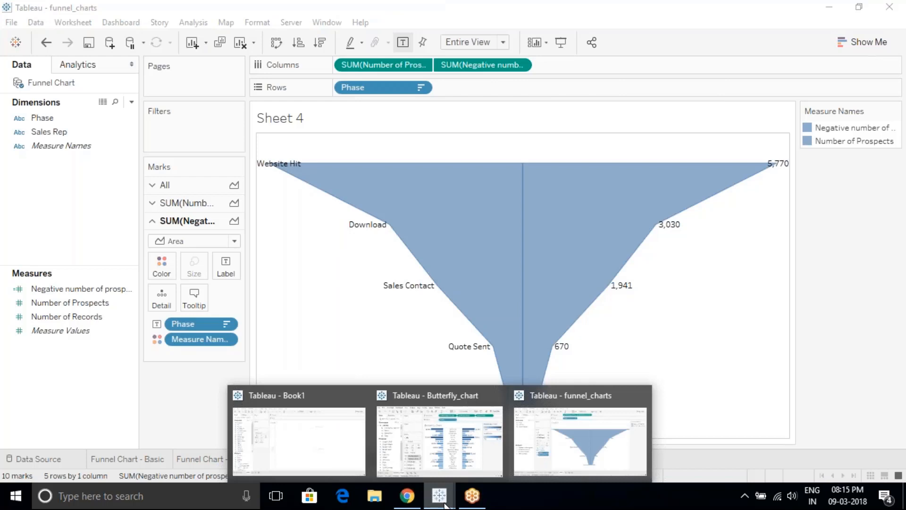
pyautogui.click(291, 441)
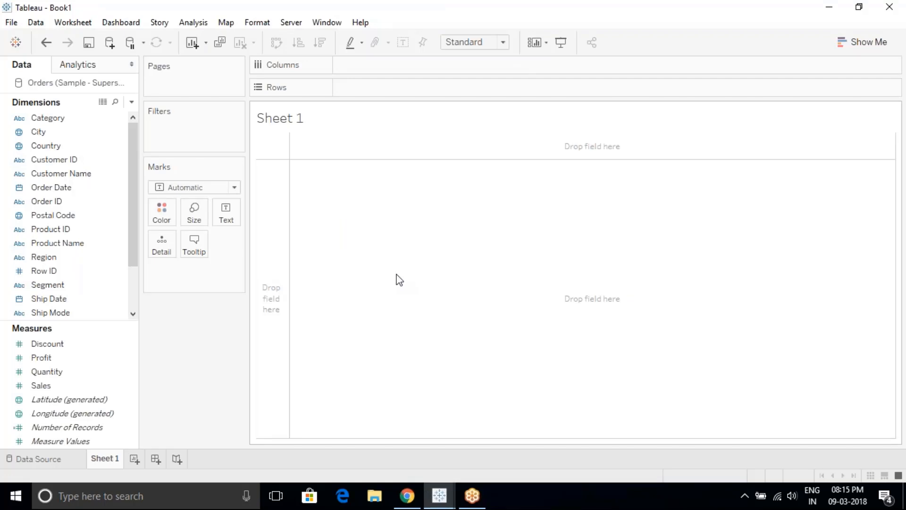
pyautogui.click(873, 43)
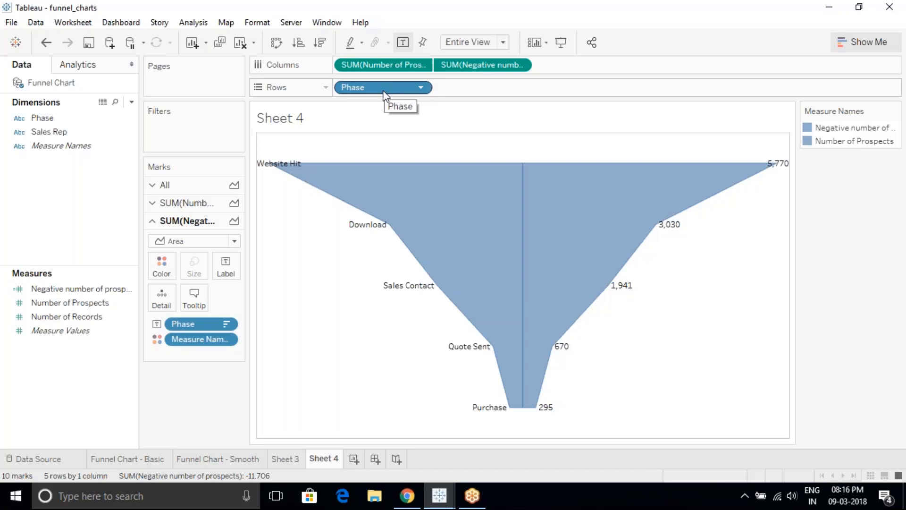
# Switch to Chrome and enlarge the Countries by Area donut chart among the image results to examine its layout
pyautogui.hotkey('alt', 'Tab')
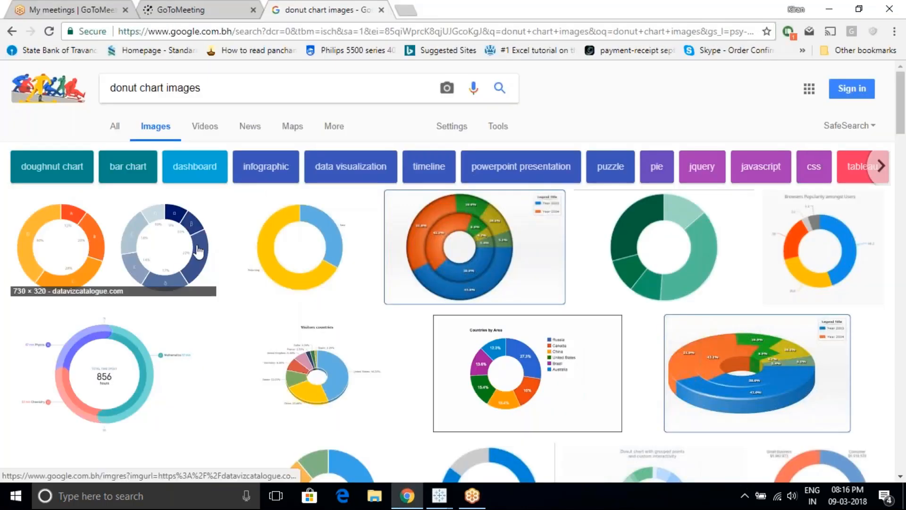
pyautogui.click(478, 371)
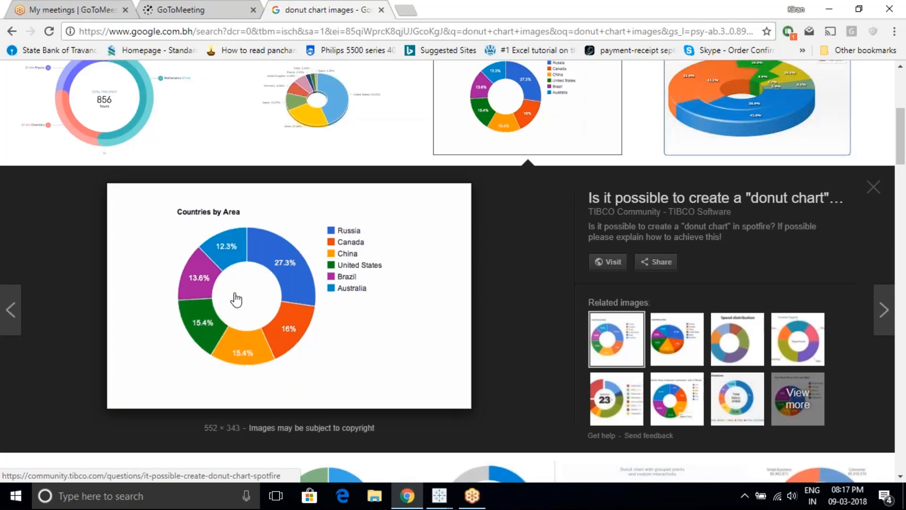
# Return to the Book1 workbook in Tableau, hide the Show Me chart types, and create a calculated field named Constant with the formula 0
pyautogui.click(439, 494)
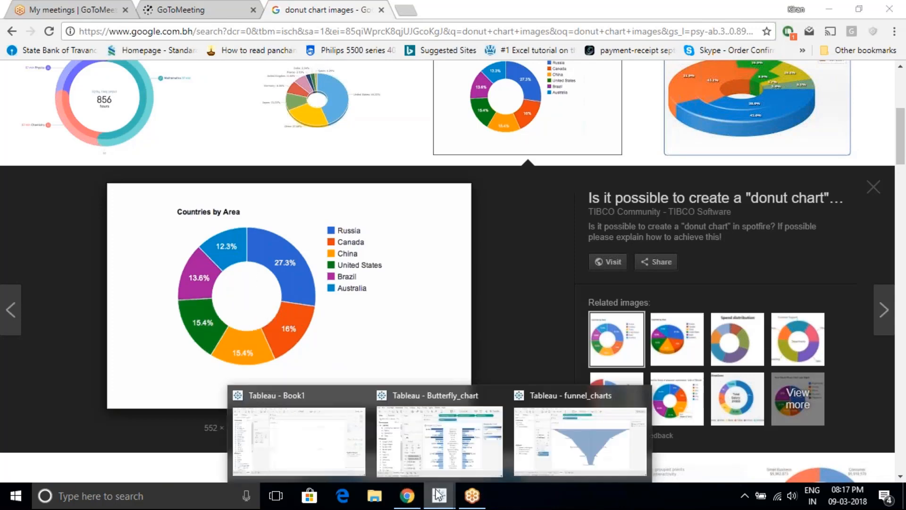
pyautogui.click(320, 432)
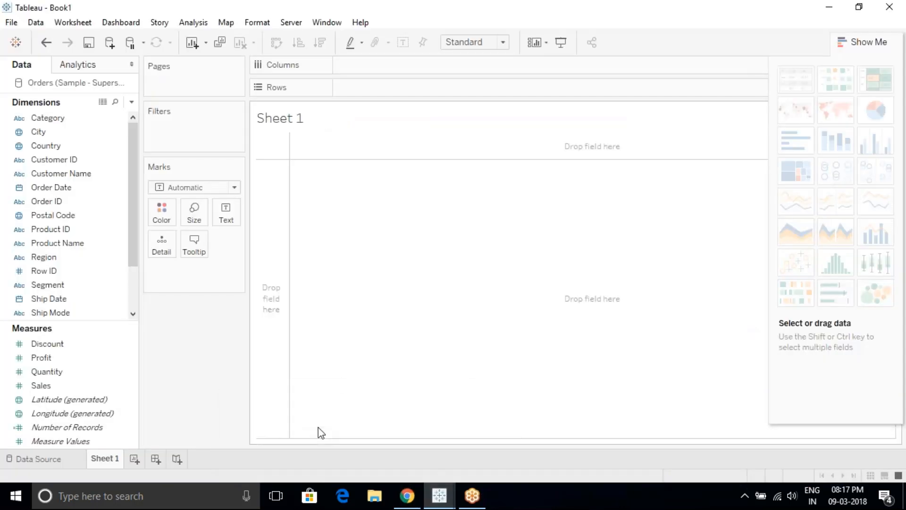
pyautogui.click(862, 43)
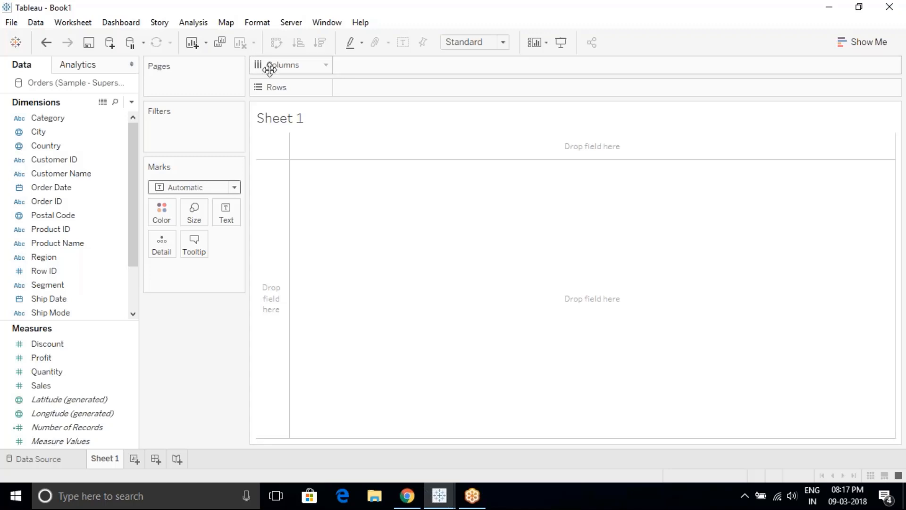
pyautogui.click(197, 24)
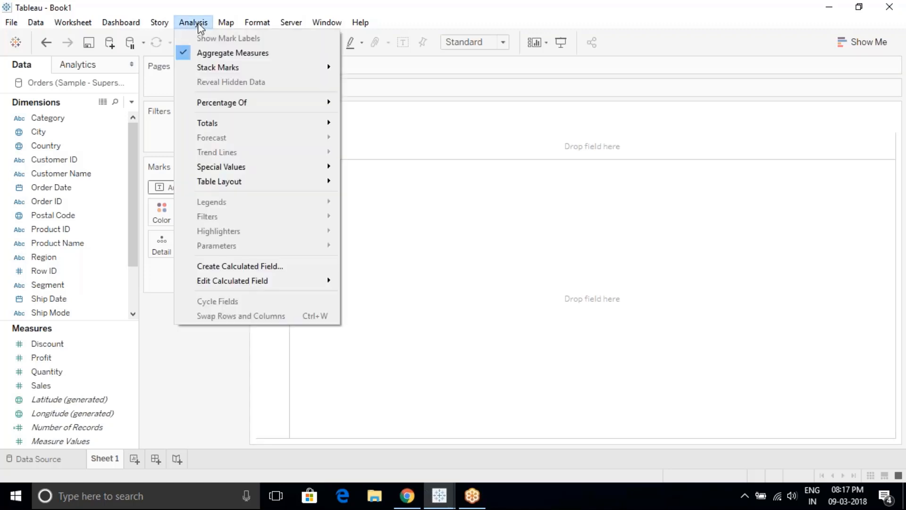
pyautogui.click(236, 267)
pyautogui.write('Constant')
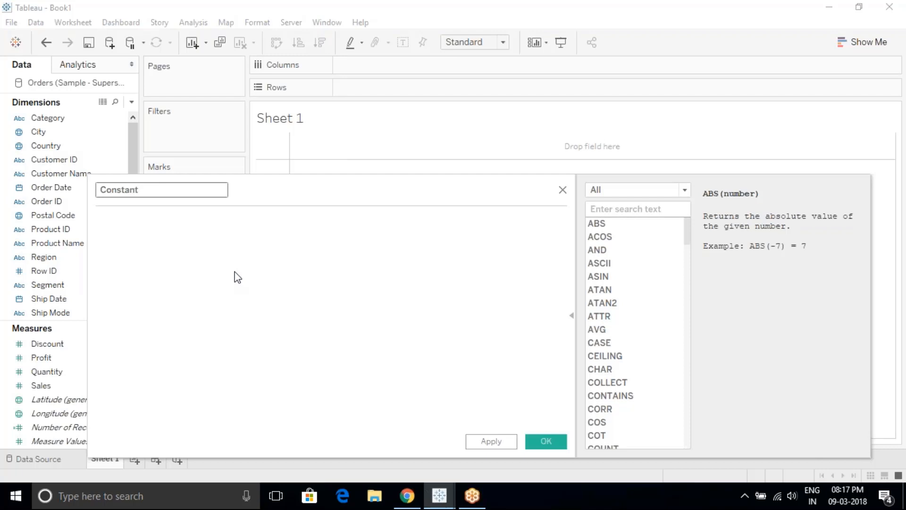
pyautogui.click(237, 277)
pyautogui.write('0')
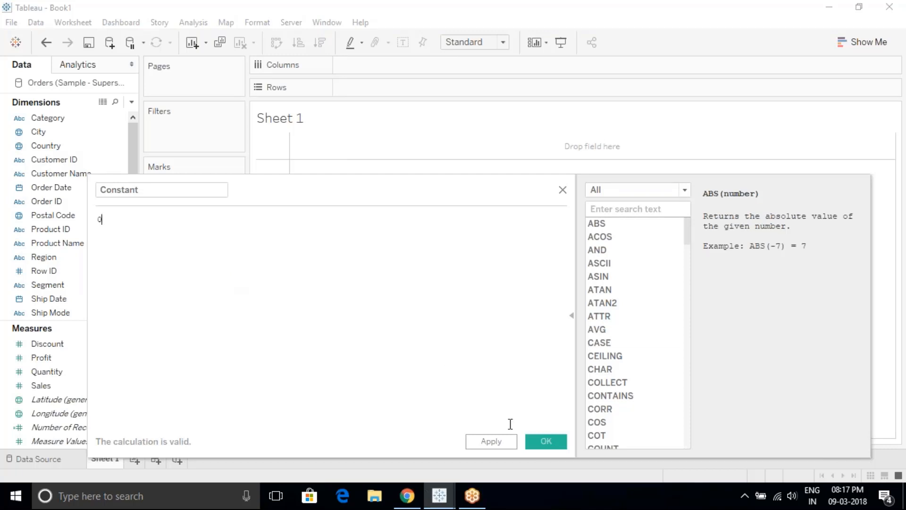
pyautogui.click(545, 441)
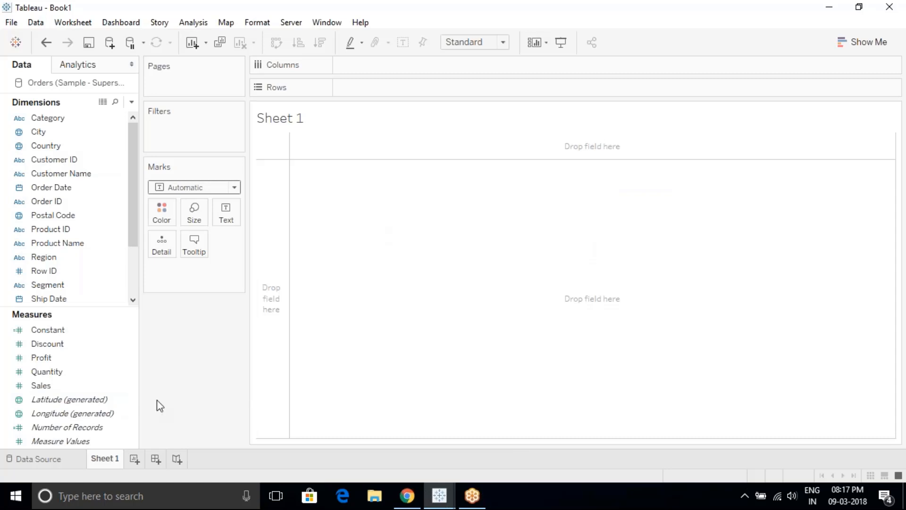
# Set the default aggregation of the Discount measure to Average
pyautogui.click(96, 428)
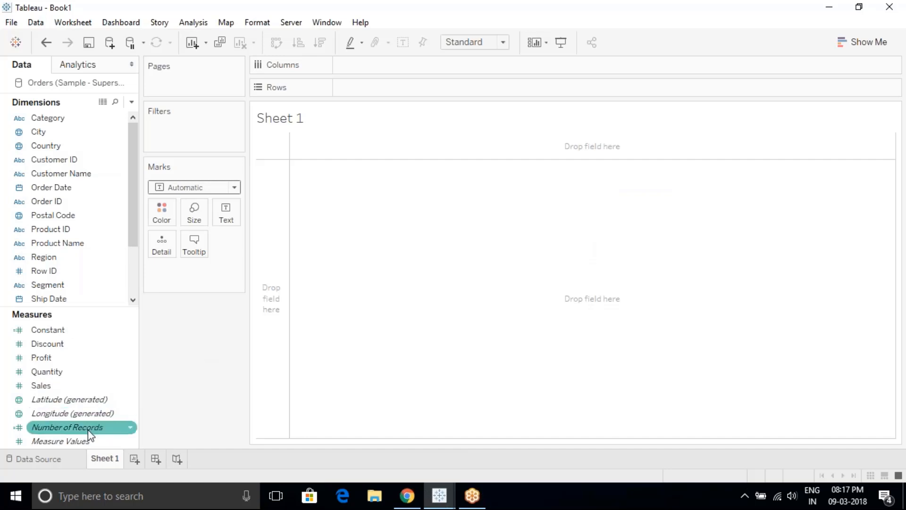
pyautogui.click(131, 350)
pyautogui.click(130, 345)
pyautogui.moveTo(189, 265)
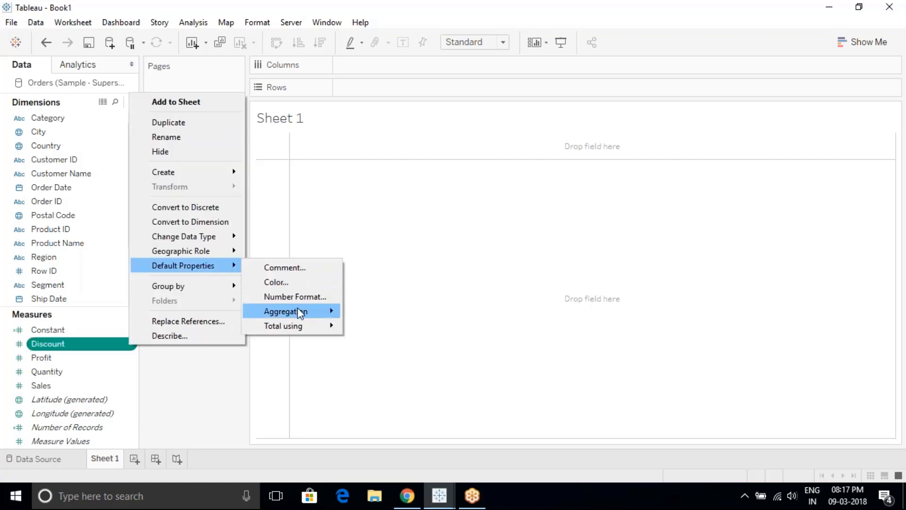
pyautogui.moveTo(299, 310)
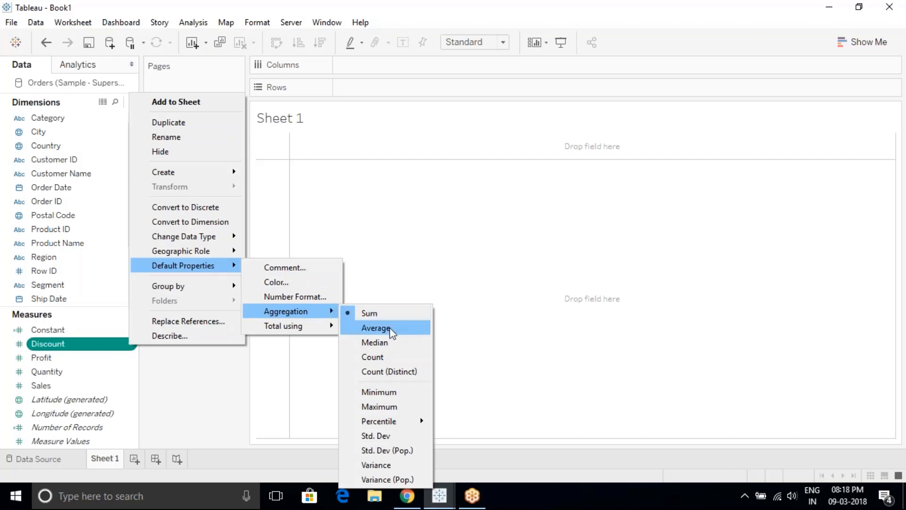
pyautogui.click(390, 328)
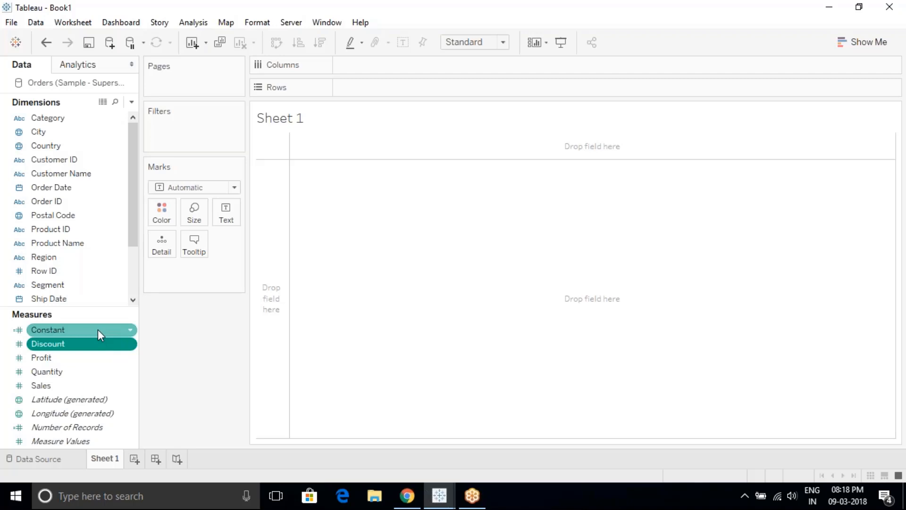
# Place the Constant measure on Rows twice and combine the two into a dual axis
pyautogui.click(66, 330)
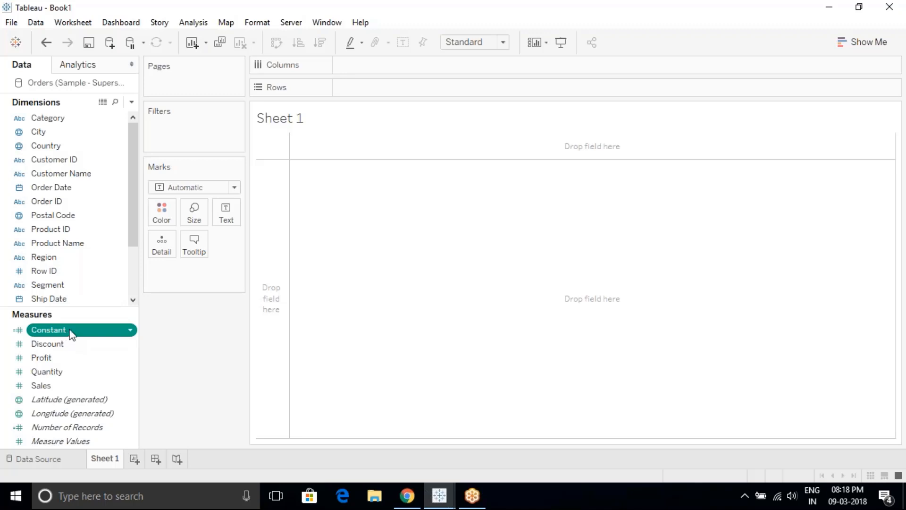
pyautogui.moveTo(70, 335); pyautogui.dragTo(377, 86)
pyautogui.moveTo(82, 338); pyautogui.dragTo(502, 90)
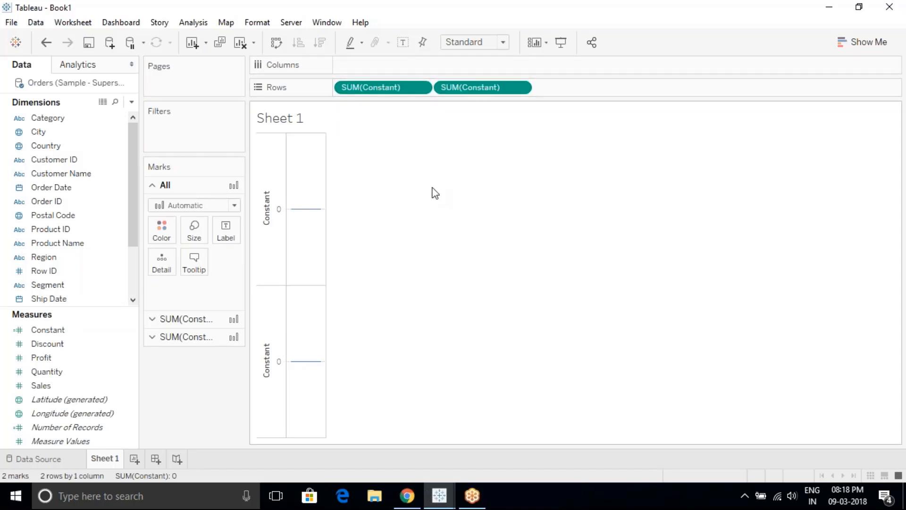
pyautogui.click(520, 87)
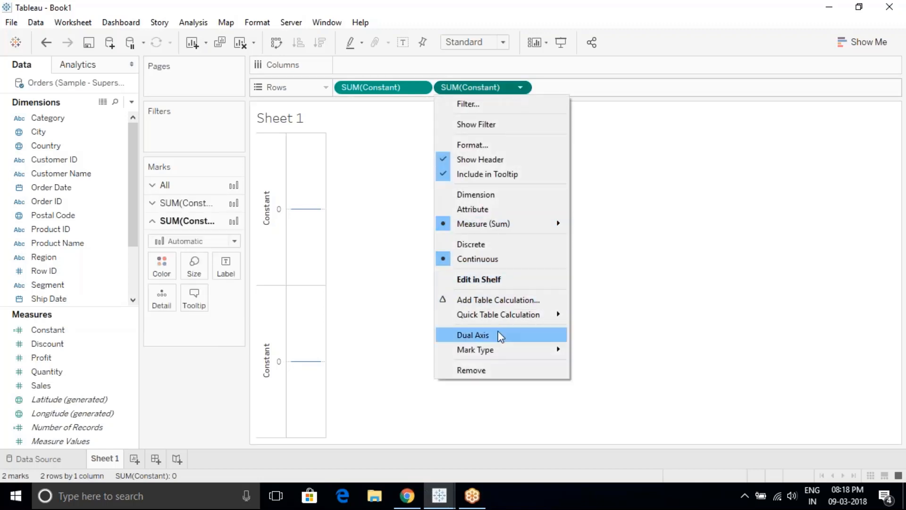
pyautogui.click(500, 336)
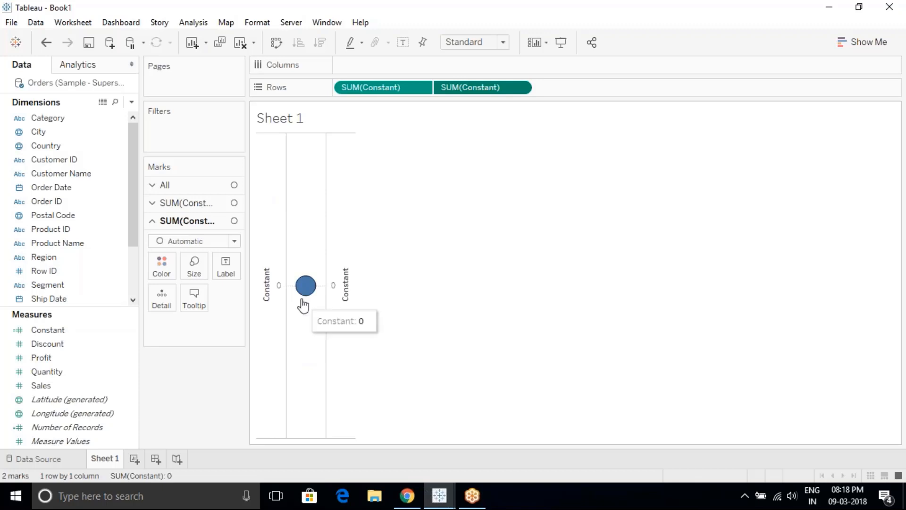
# Set the mark type of all Constant marks to Pie
pyautogui.click(192, 188)
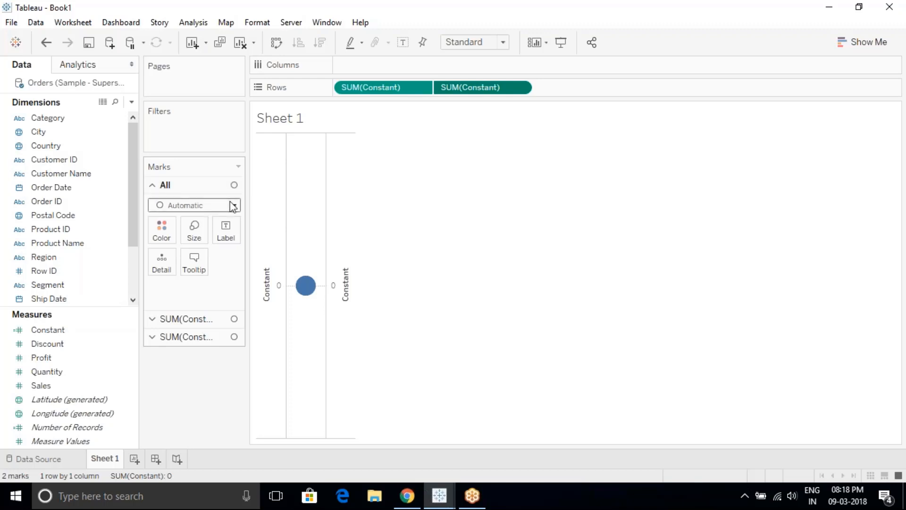
pyautogui.click(233, 206)
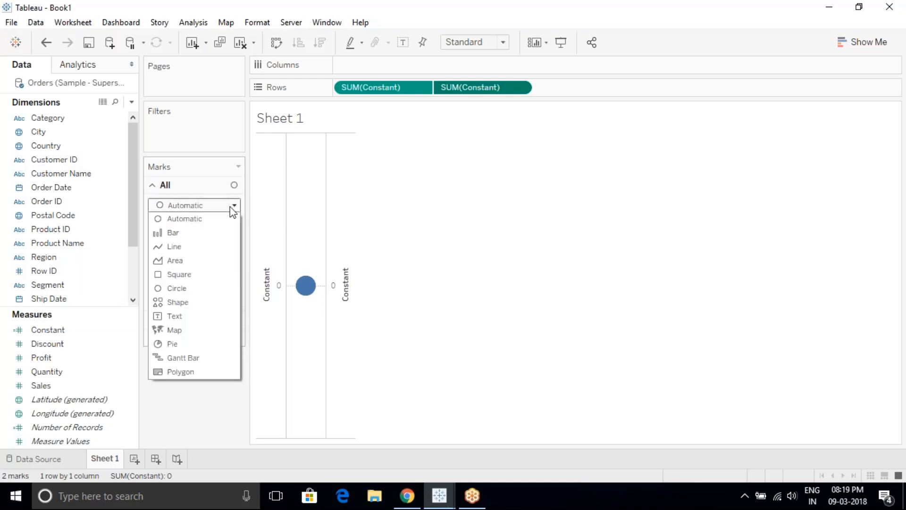
pyautogui.click(215, 190)
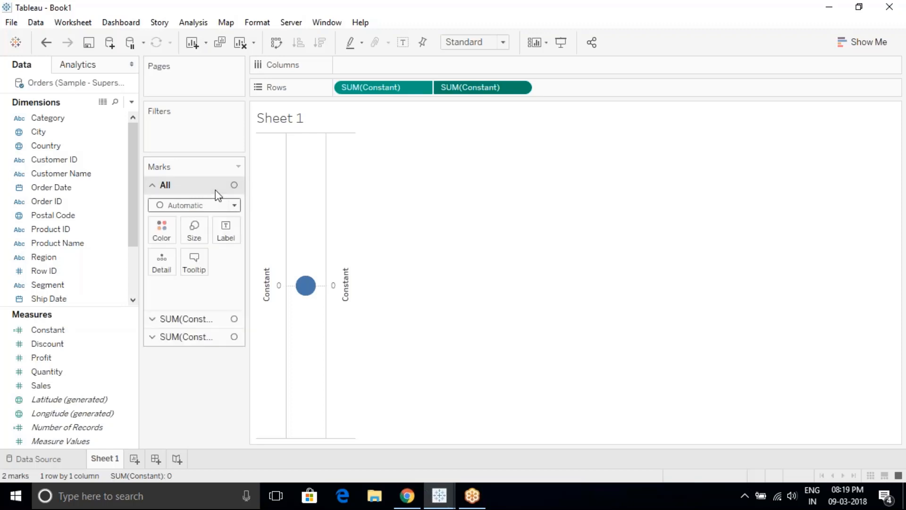
pyautogui.click(222, 206)
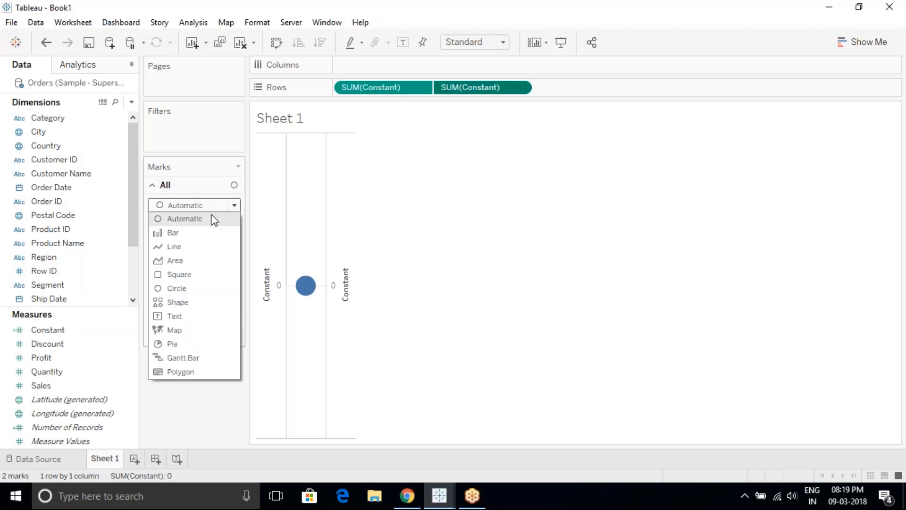
pyautogui.click(173, 344)
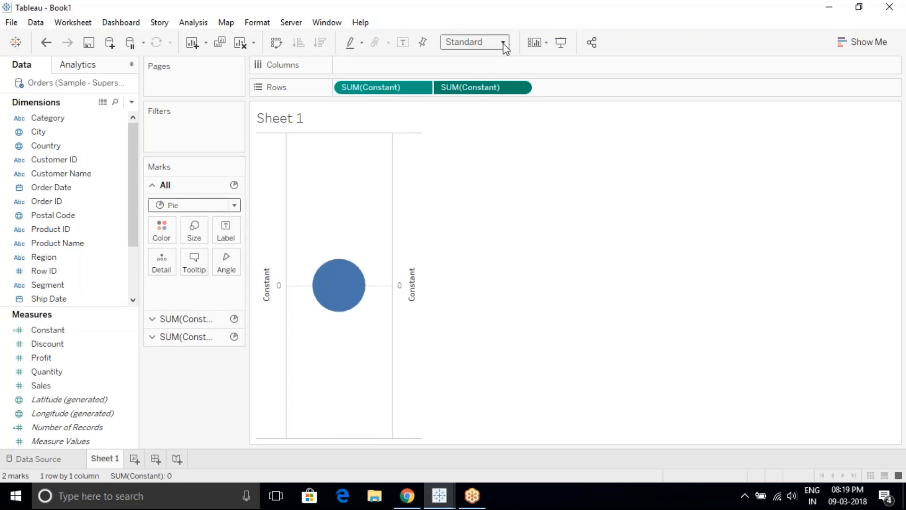
# Fit the pie chart to Entire View, comparing it with the Standard fit
pyautogui.click(503, 42)
pyautogui.click(472, 95)
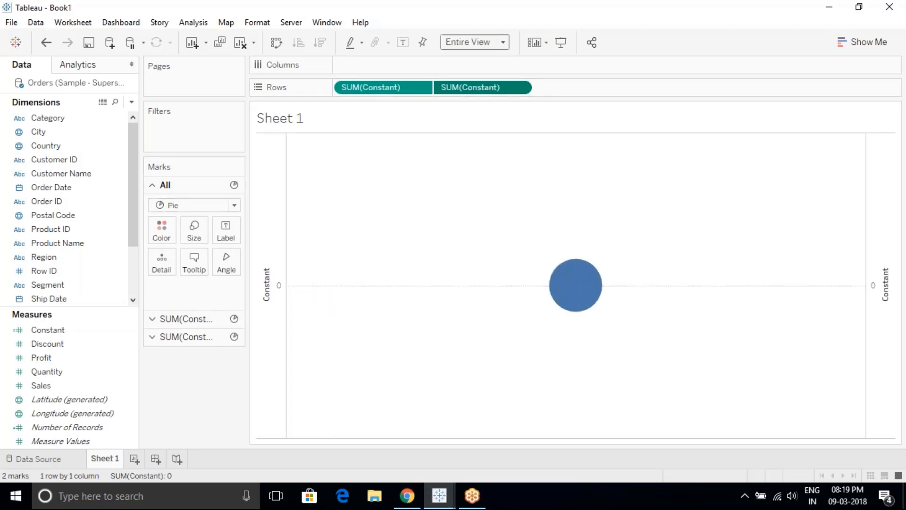
pyautogui.click(576, 284)
pyautogui.click(503, 42)
pyautogui.click(477, 58)
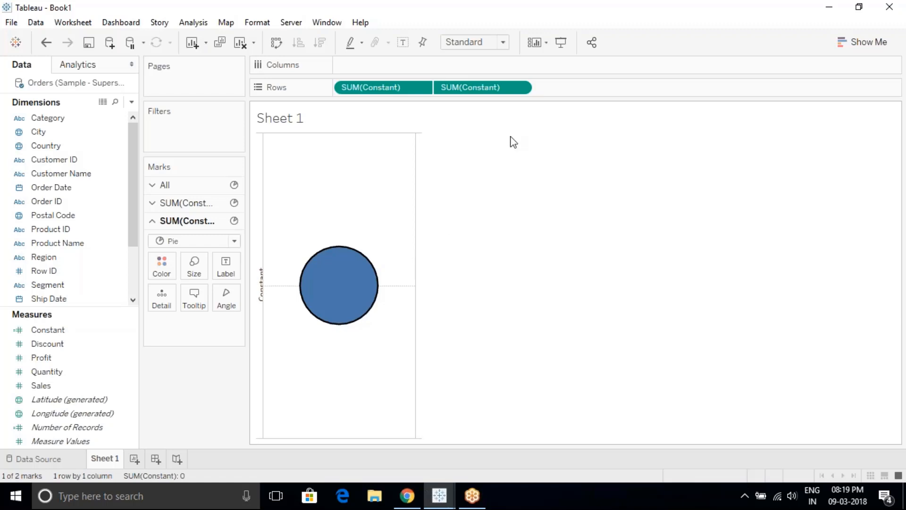
pyautogui.click(504, 43)
pyautogui.click(470, 96)
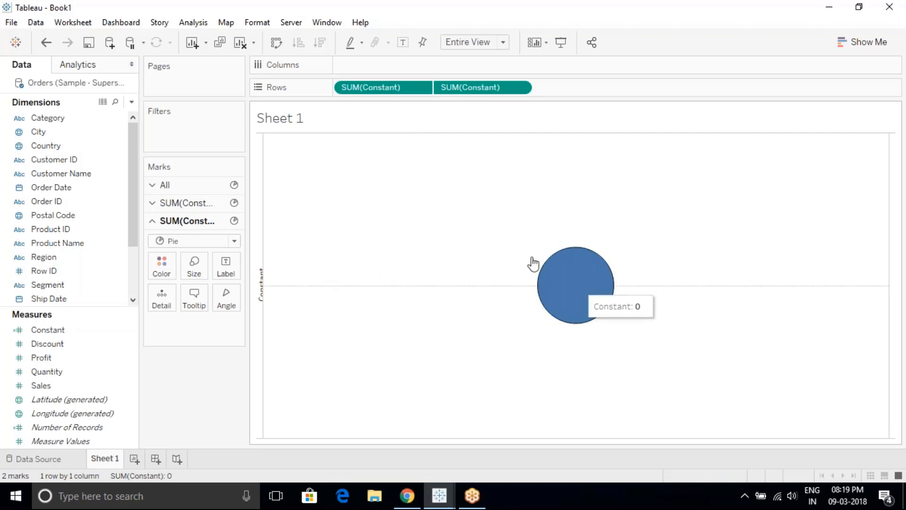
# Enlarge the first Constant pie to roughly twice the diameter of the second one
pyautogui.click(188, 203)
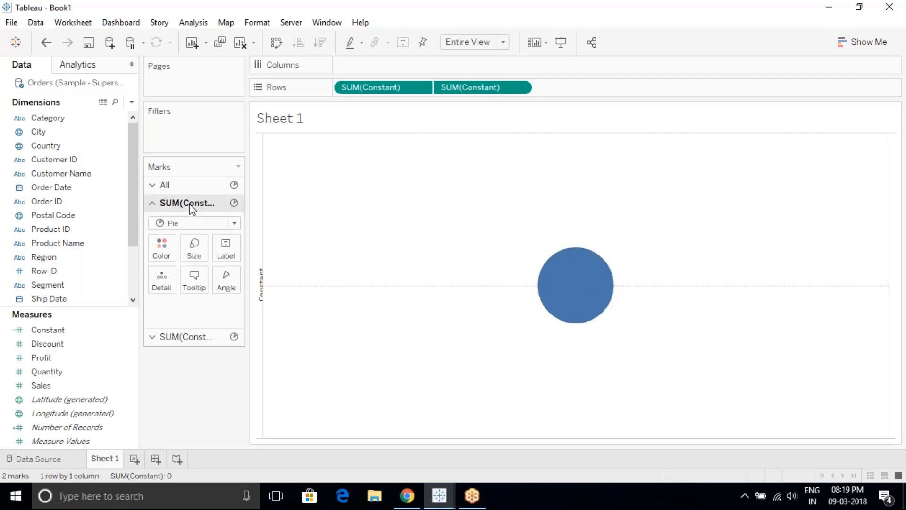
pyautogui.click(194, 248)
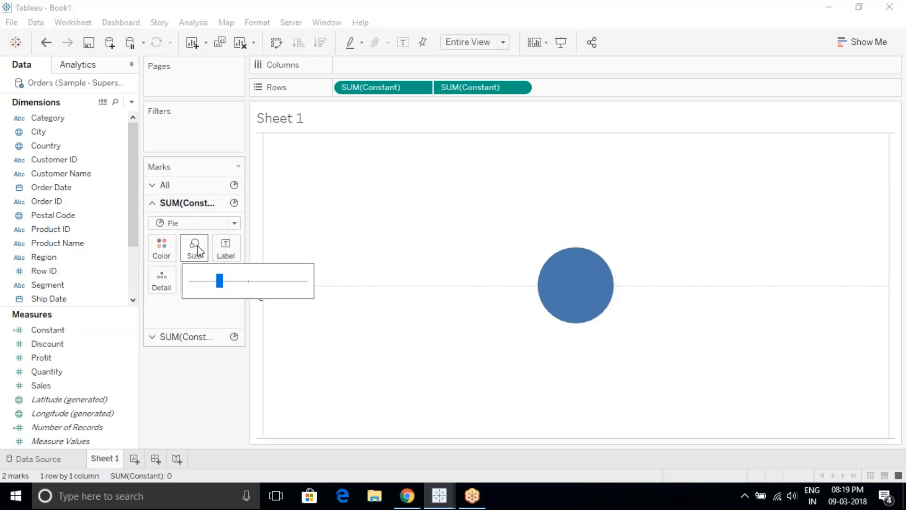
pyautogui.click(251, 282)
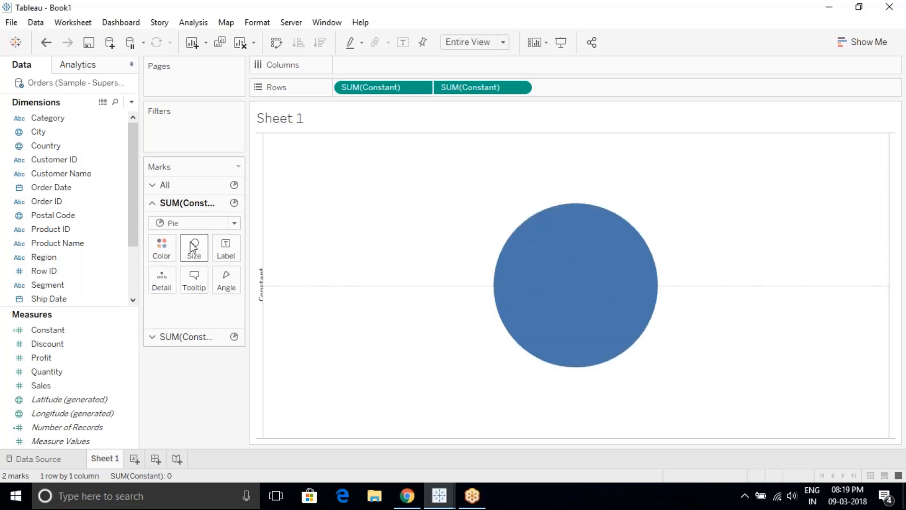
pyautogui.moveTo(580, 269)
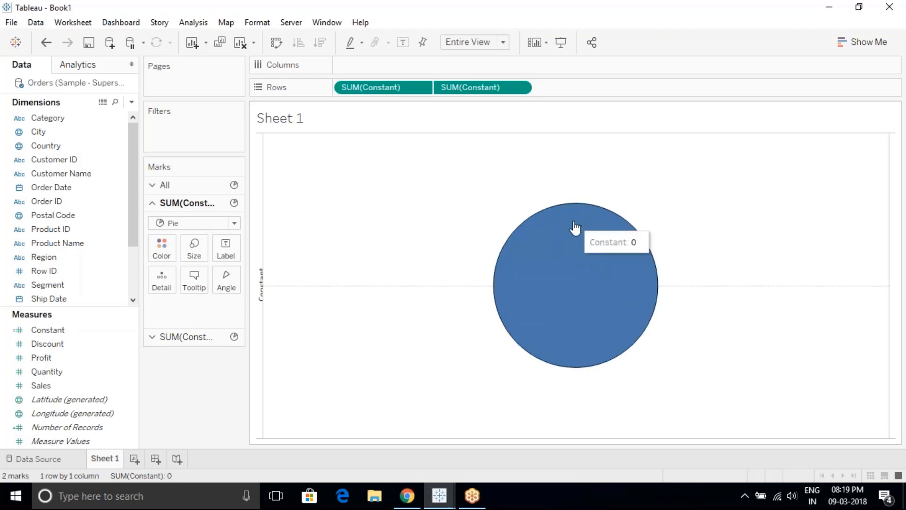
pyautogui.click(194, 250)
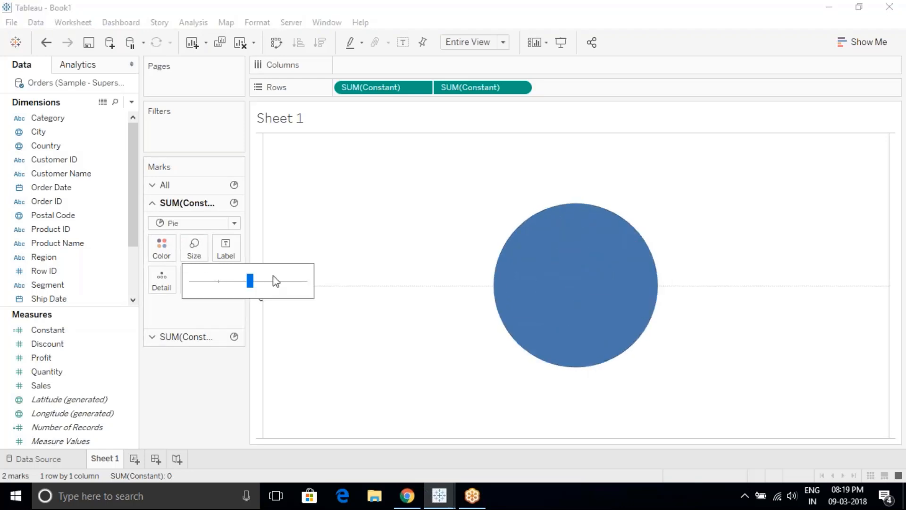
pyautogui.click(188, 395)
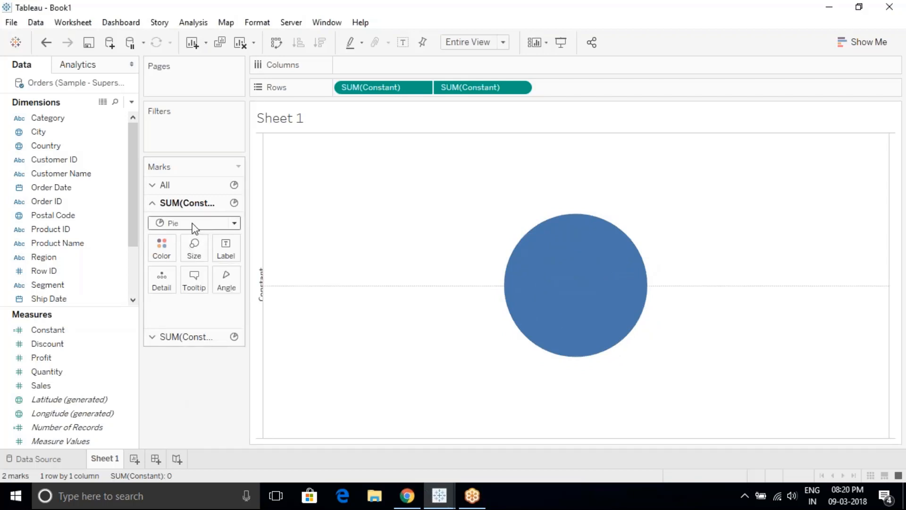
# Color the first Constant pie by Region and assign Profit to its size
pyautogui.moveTo(71, 263); pyautogui.dragTo(165, 246)
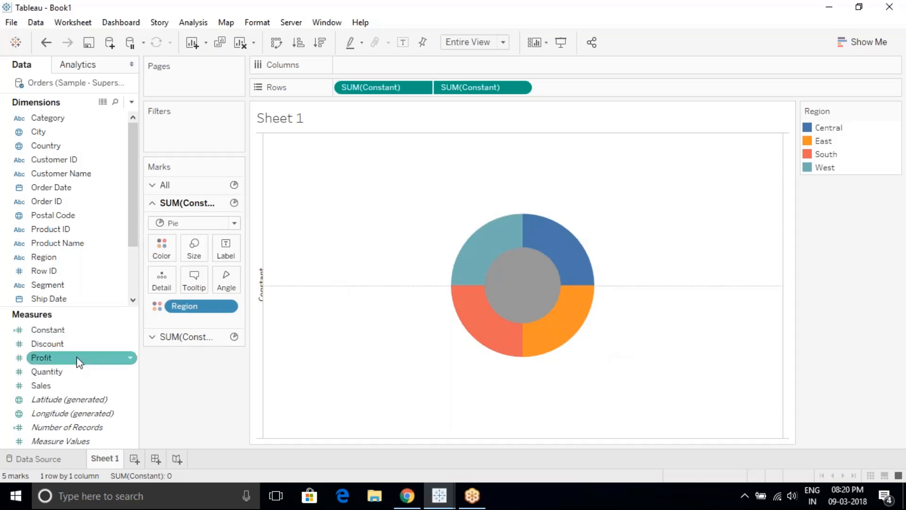
pyautogui.moveTo(76, 362); pyautogui.dragTo(199, 247)
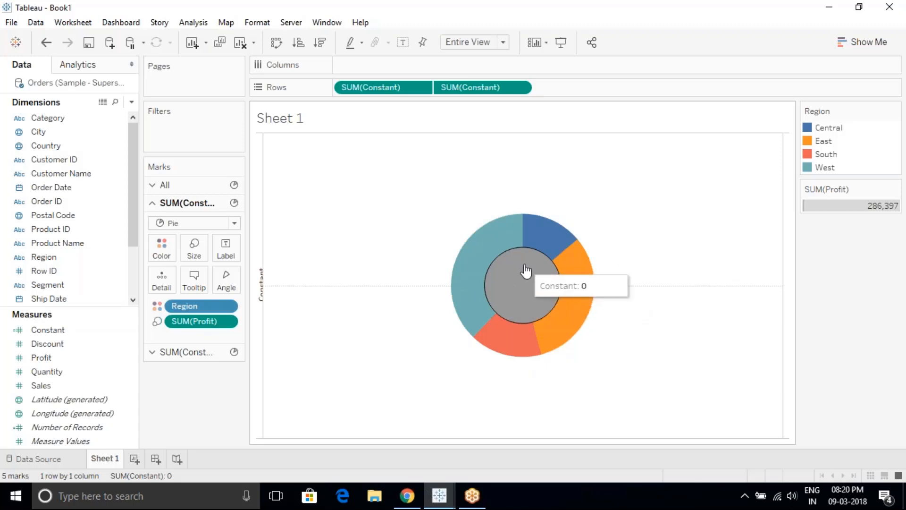
# Color the second, inner Constant pie white to form the hole of the donut
pyautogui.click(206, 356)
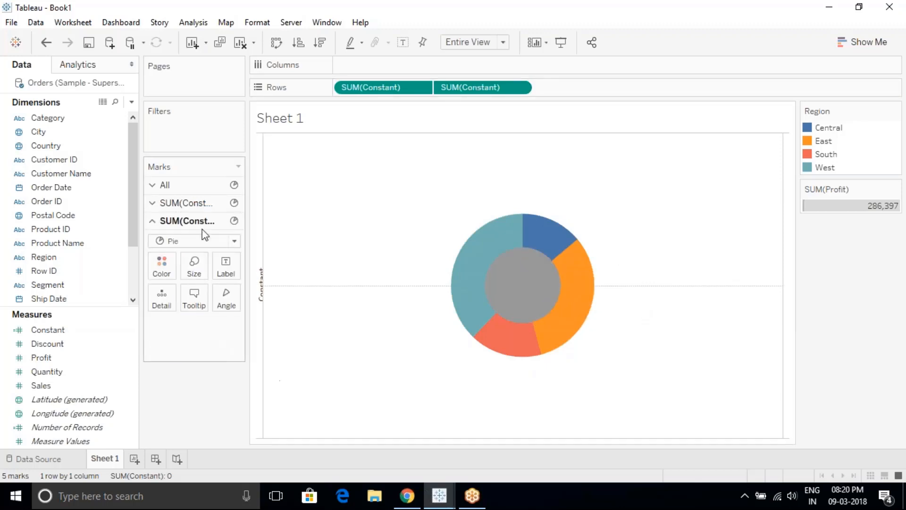
pyautogui.click(165, 268)
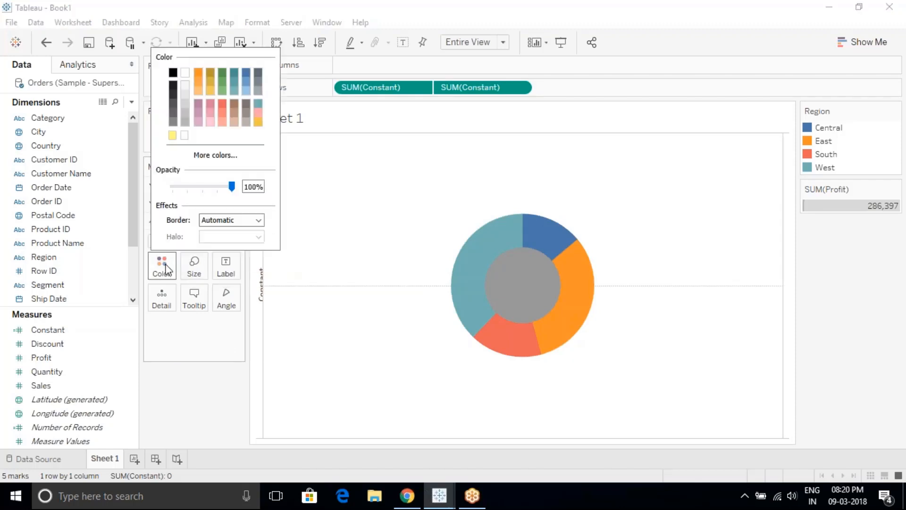
pyautogui.click(184, 72)
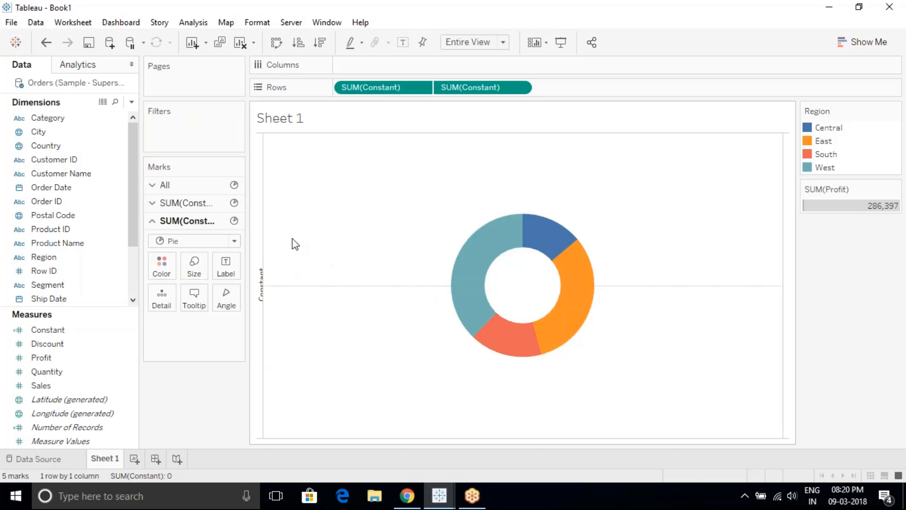
# Label the slices of the outer Constant pie with Region and Profit
pyautogui.click(196, 203)
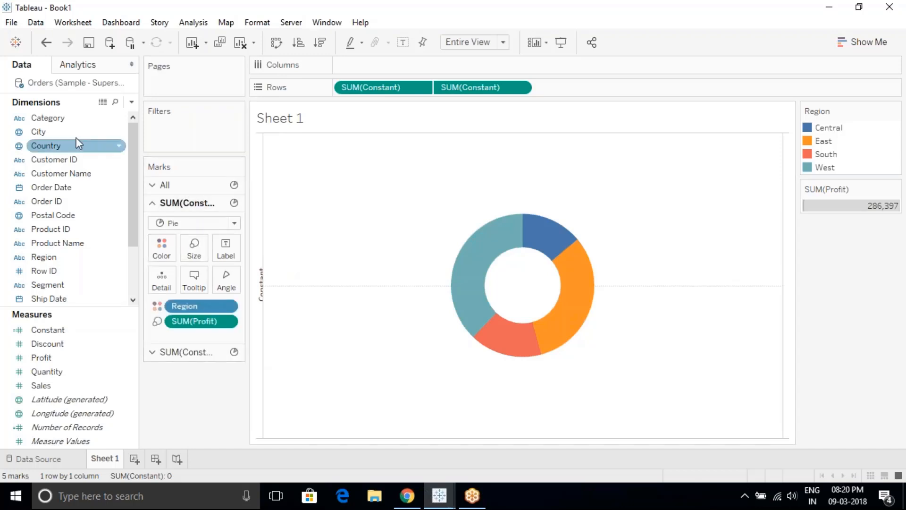
pyautogui.moveTo(48, 256); pyautogui.dragTo(230, 247)
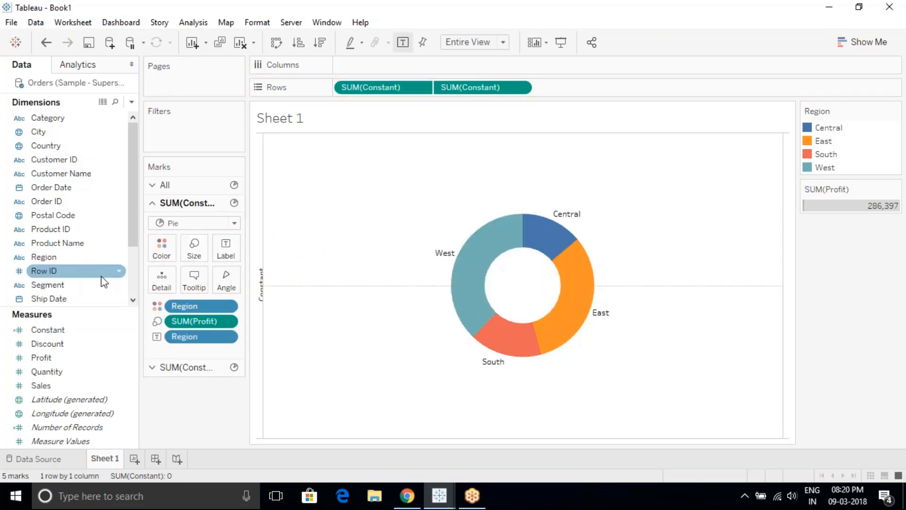
pyautogui.moveTo(67, 357); pyautogui.dragTo(221, 249)
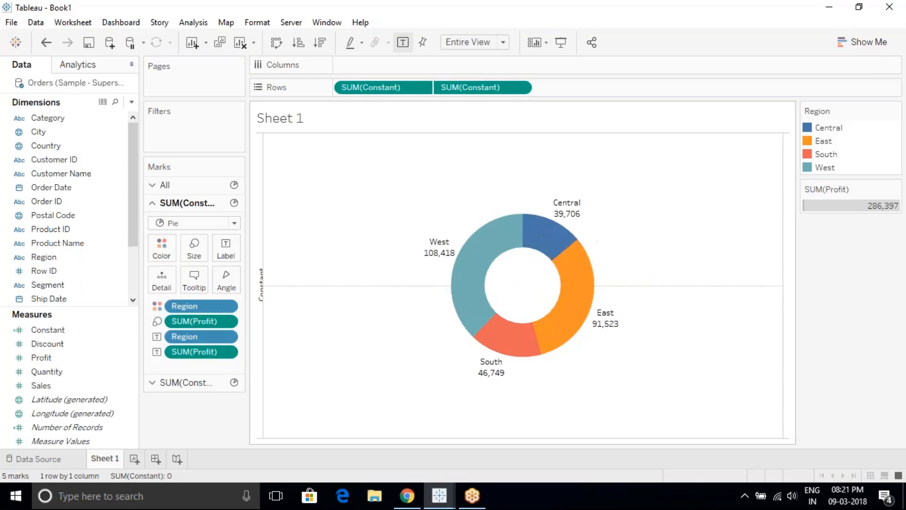
# Apply the Percent of Total quick table calculation to the Profit label of the outer pie
pyautogui.click(226, 351)
pyautogui.click(339, 360)
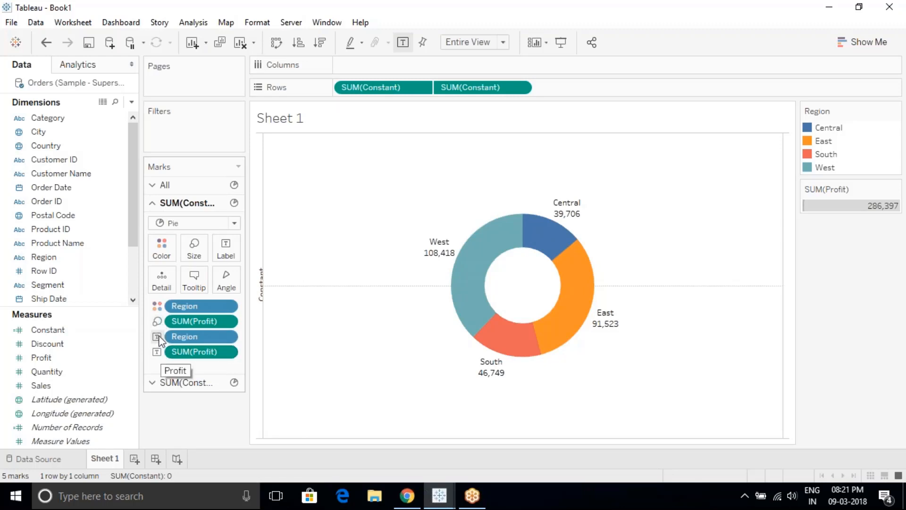
pyautogui.moveTo(429, 263)
pyautogui.click(226, 352)
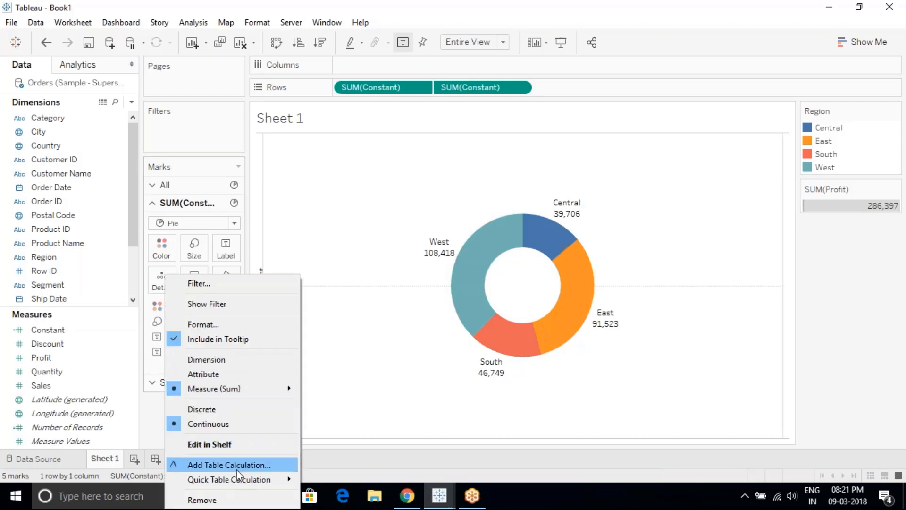
pyautogui.moveTo(239, 485)
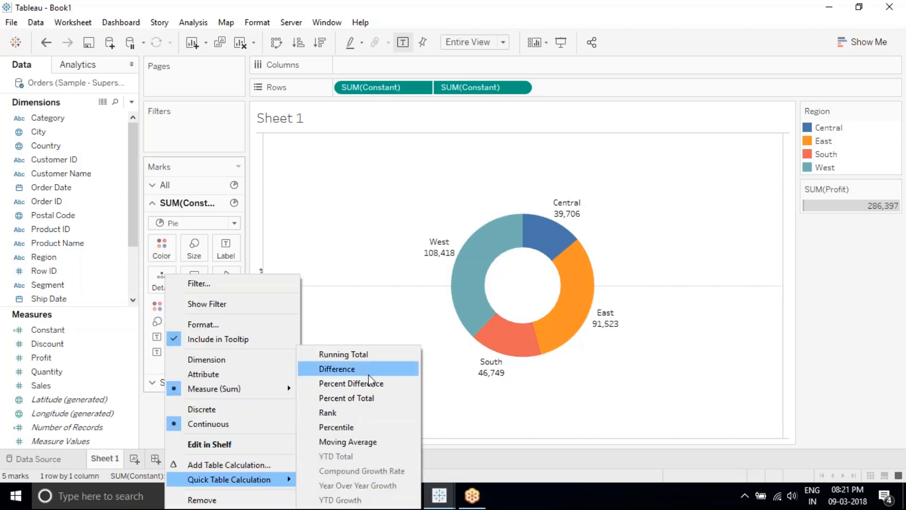
pyautogui.click(395, 397)
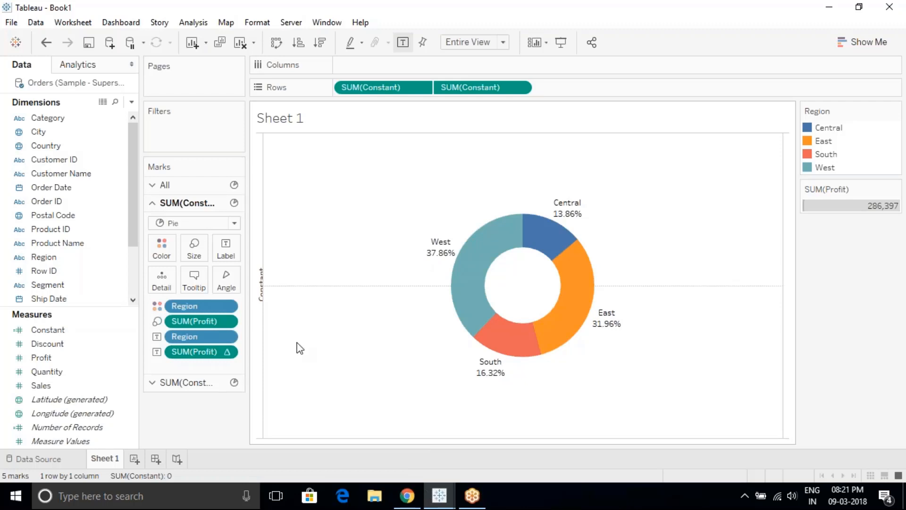
# Label the inner white Constant pie with Profit so the total sits in the donut's hole
pyautogui.click(200, 382)
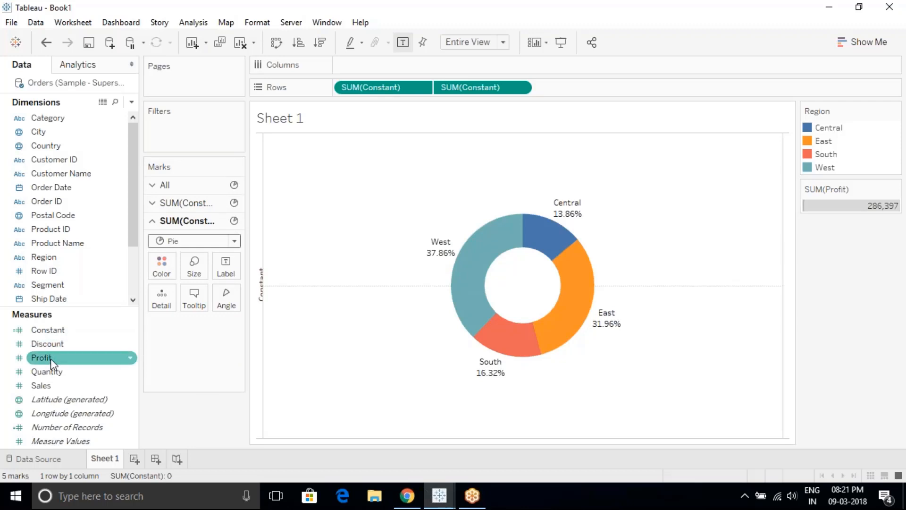
pyautogui.moveTo(50, 358); pyautogui.dragTo(225, 267)
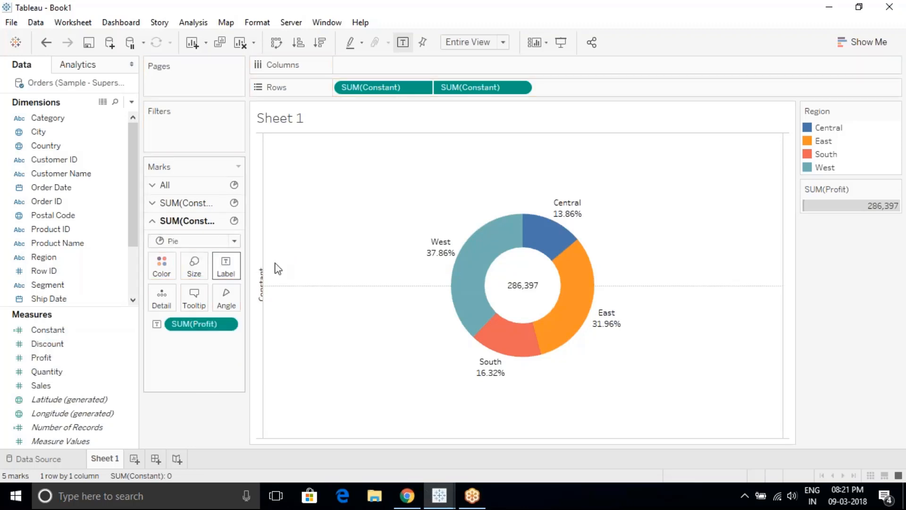
pyautogui.moveTo(516, 279)
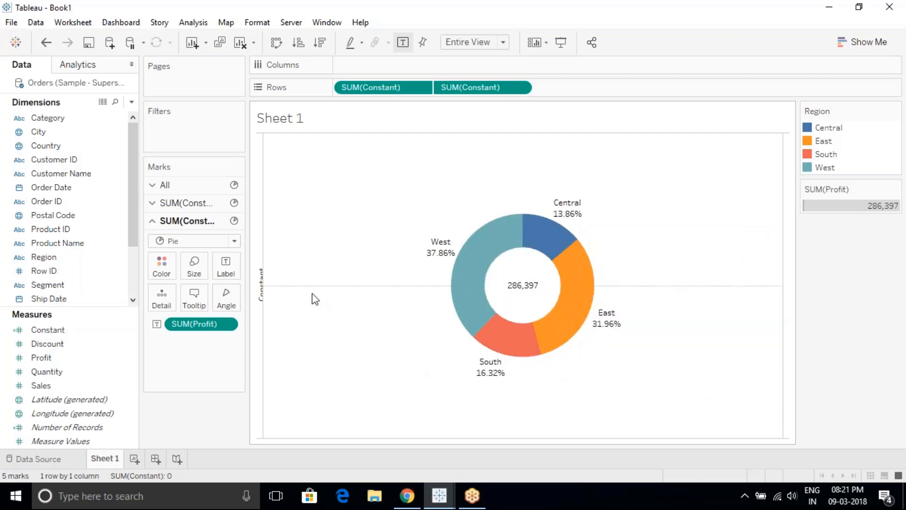
# Format the worksheet lines so that the sheet's zero lines are set to None
pyautogui.click(258, 23)
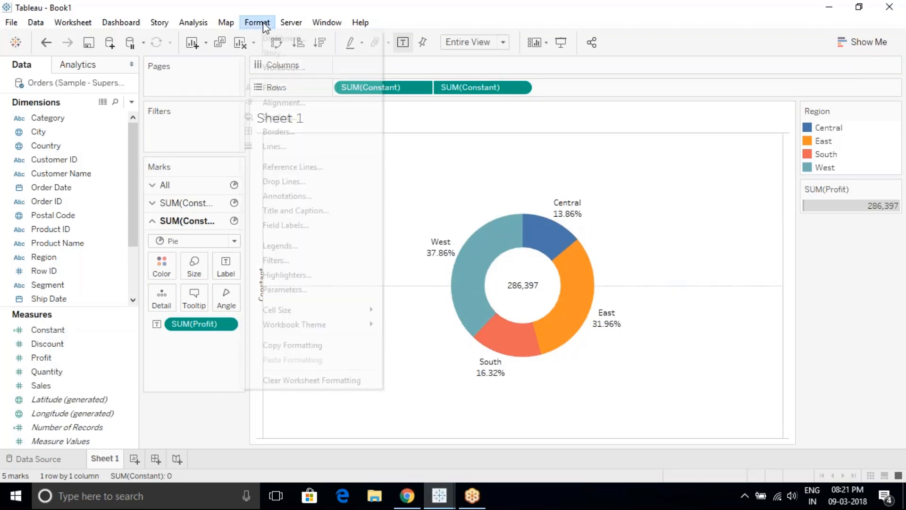
pyautogui.click(279, 146)
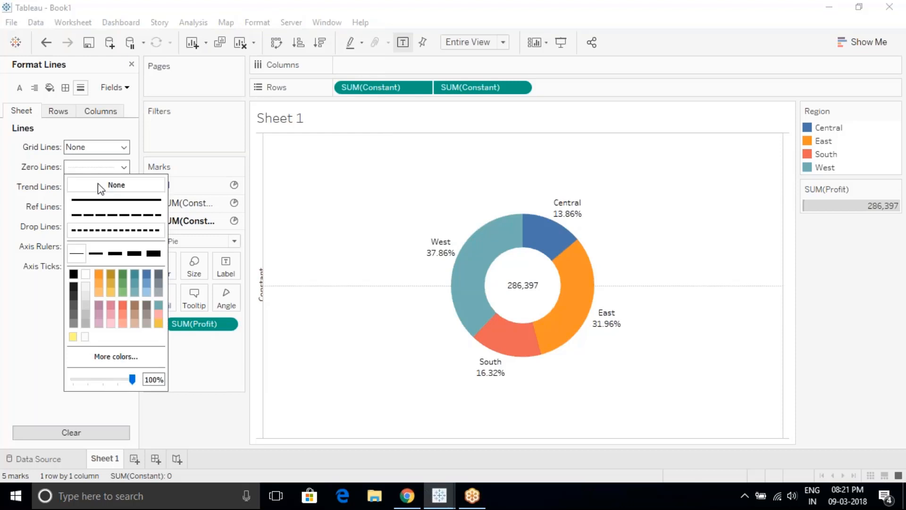
pyautogui.click(100, 185)
# Hide the axis header of the first Constant field on Rows
pyautogui.click(419, 91)
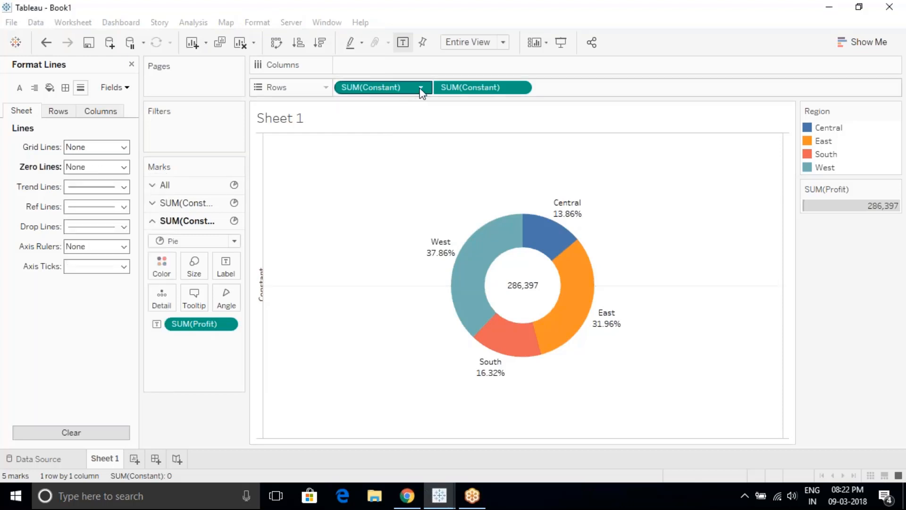
pyautogui.click(420, 89)
pyautogui.click(389, 159)
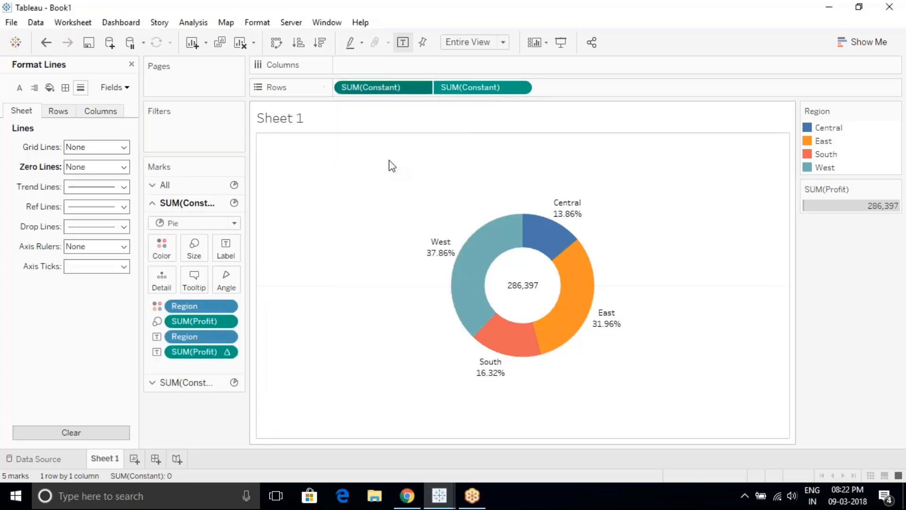
# Set the grid lines for rows to None and close the line formatting
pyautogui.click(63, 112)
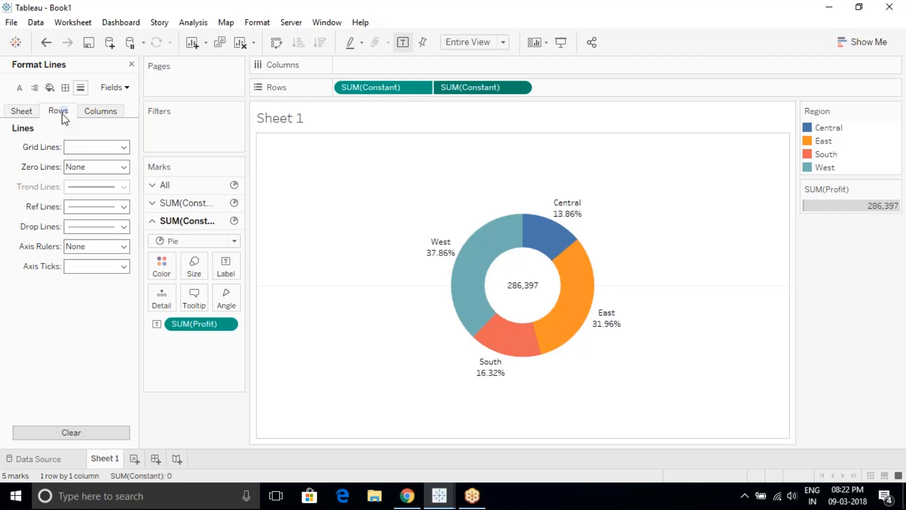
pyautogui.click(87, 149)
pyautogui.click(96, 168)
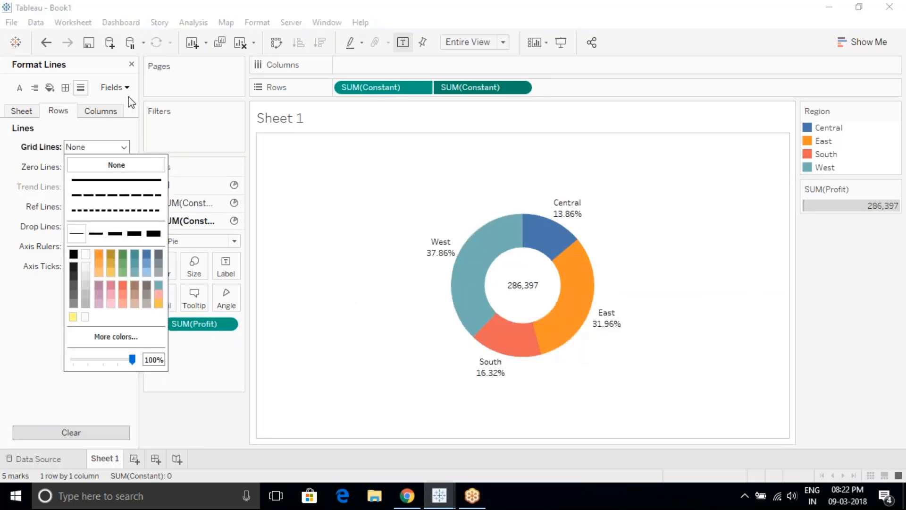
pyautogui.click(131, 65)
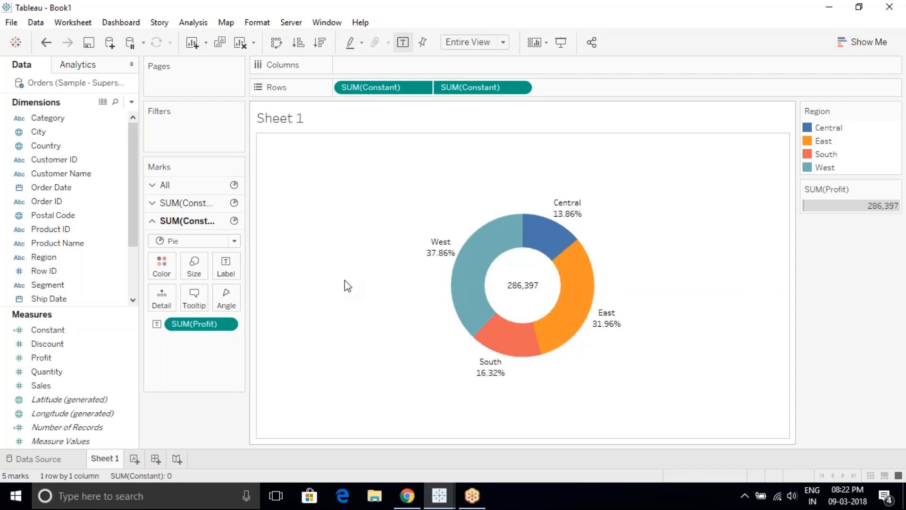
# Change the mark type of the inner Constant pie to Circle and try to move its Profit label up into the hole
pyautogui.moveTo(515, 289)
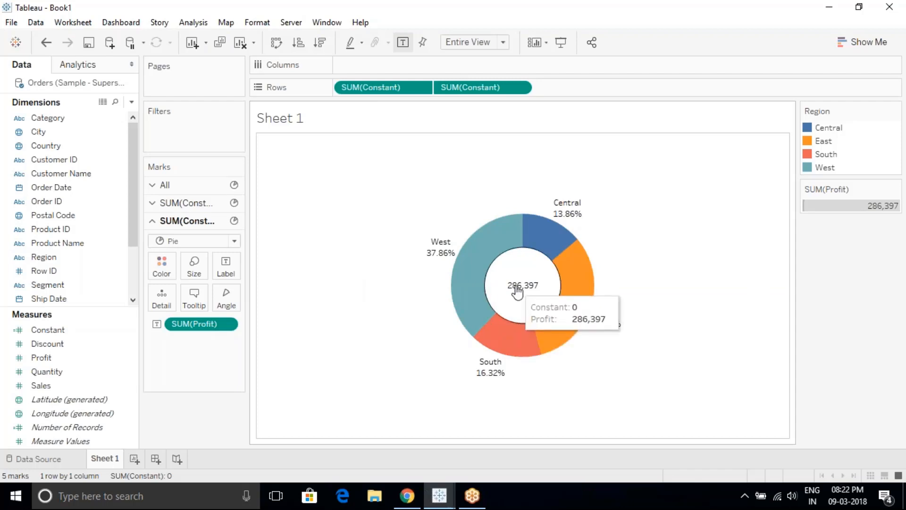
pyautogui.click(234, 241)
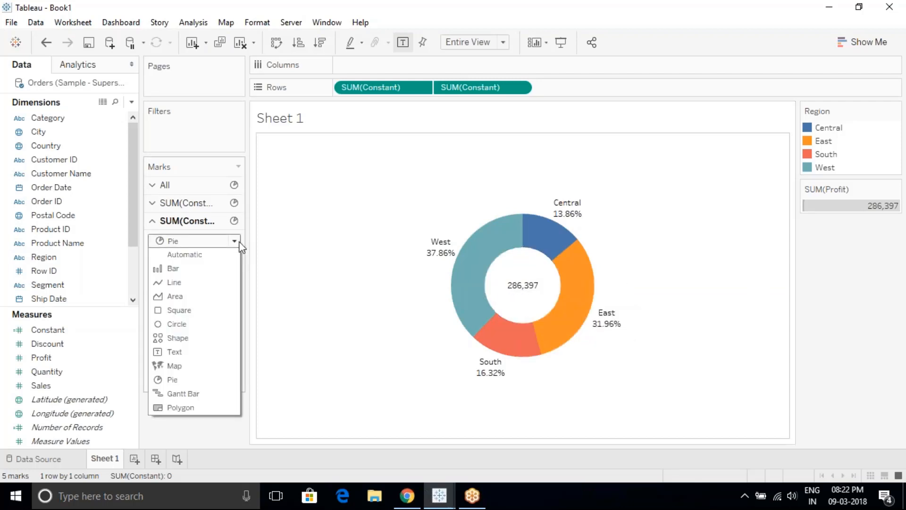
pyautogui.click(178, 323)
pyautogui.moveTo(526, 338)
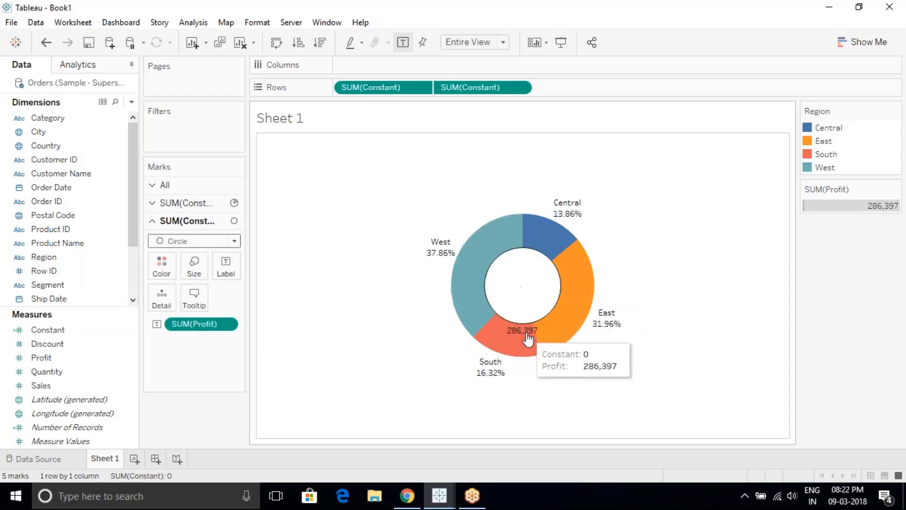
pyautogui.moveTo(526, 334)
pyautogui.mouseDown()
pyautogui.moveTo(525, 294)
pyautogui.moveTo(530, 327)
pyautogui.mouseUp()
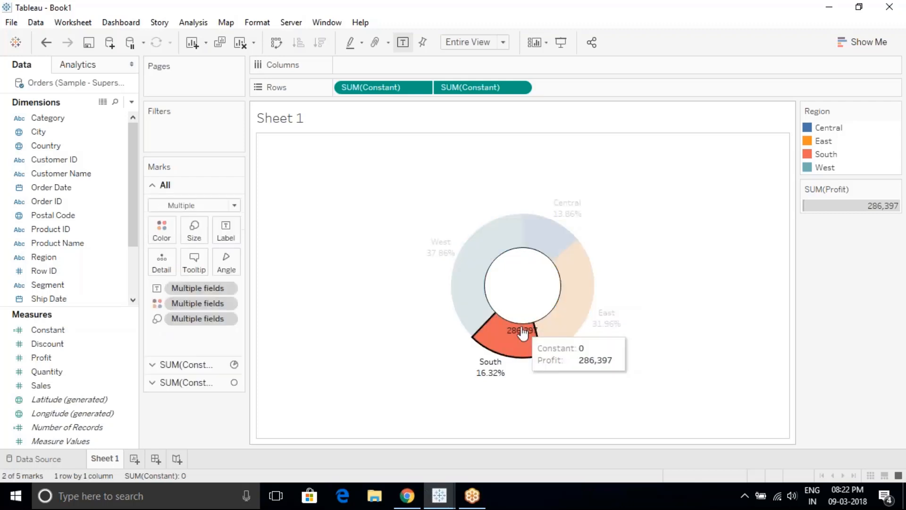
pyautogui.click(523, 333)
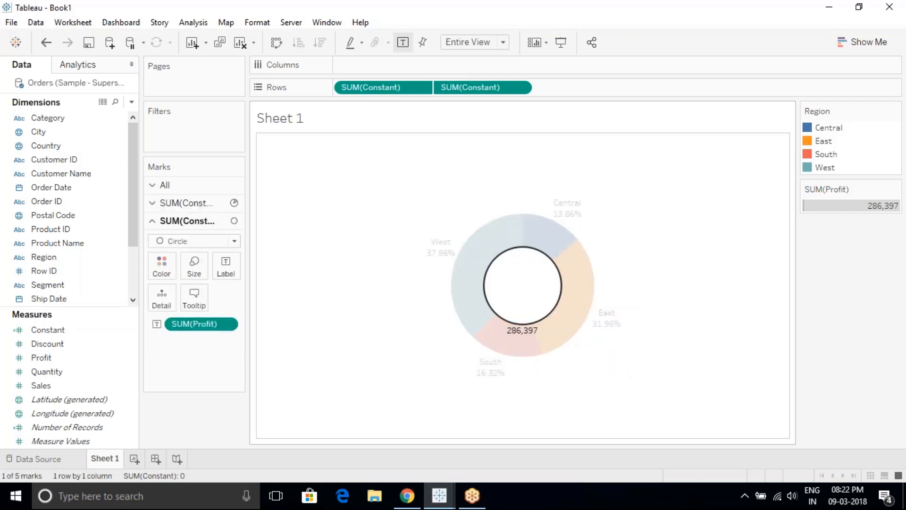
pyautogui.click(313, 257)
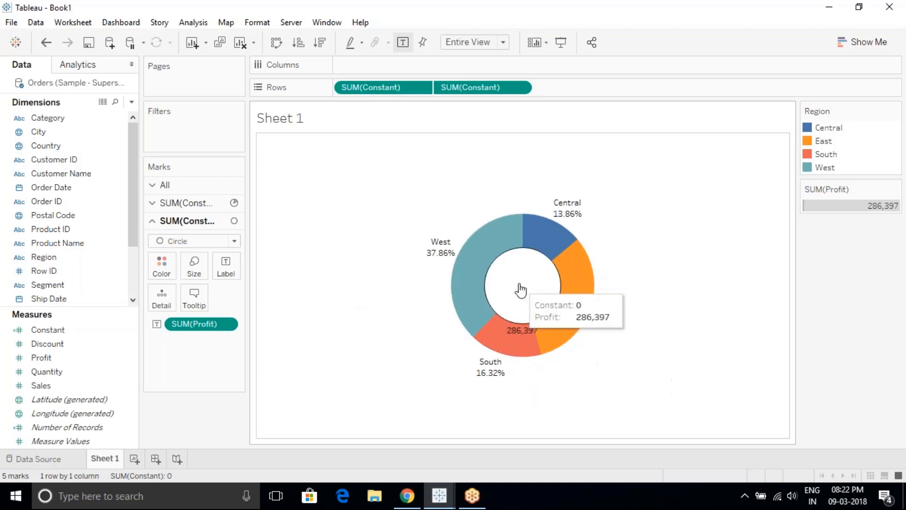
# Set the vertical alignment of the inner circle's Profit label to Middle
pyautogui.click(224, 275)
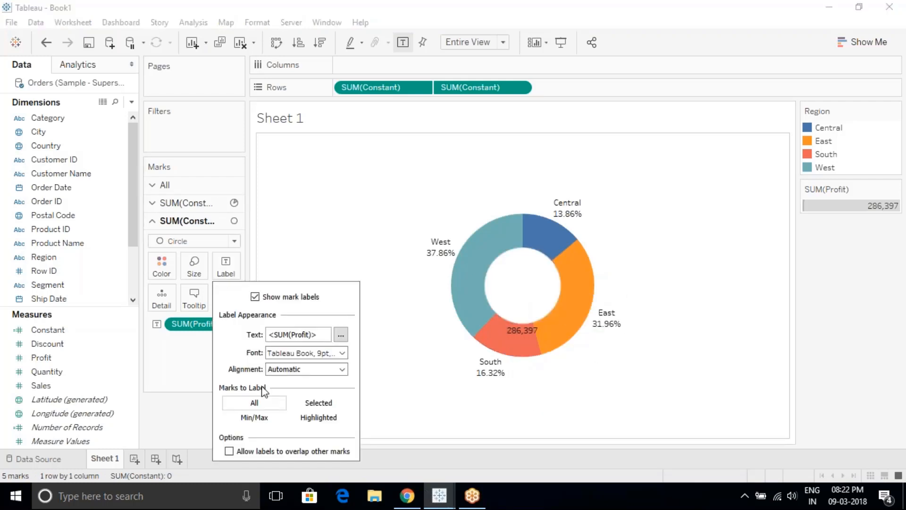
pyautogui.click(286, 369)
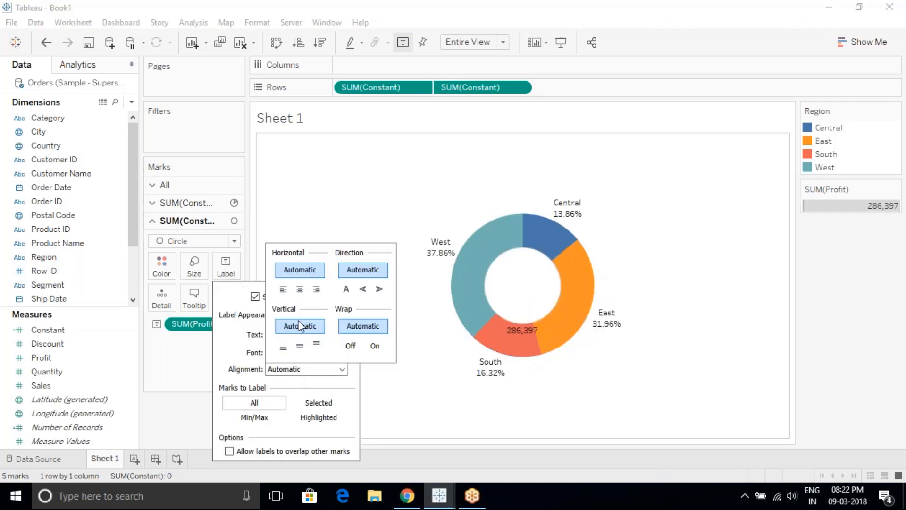
pyautogui.click(300, 347)
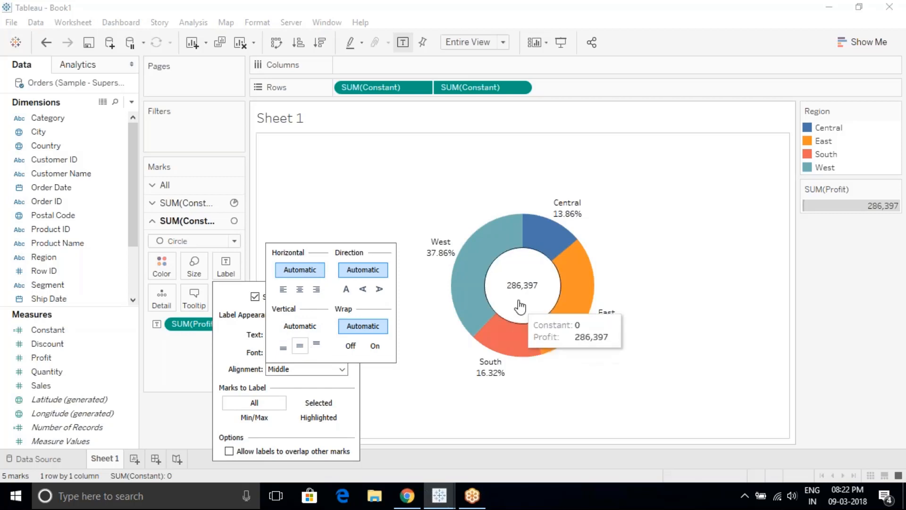
pyautogui.click(401, 397)
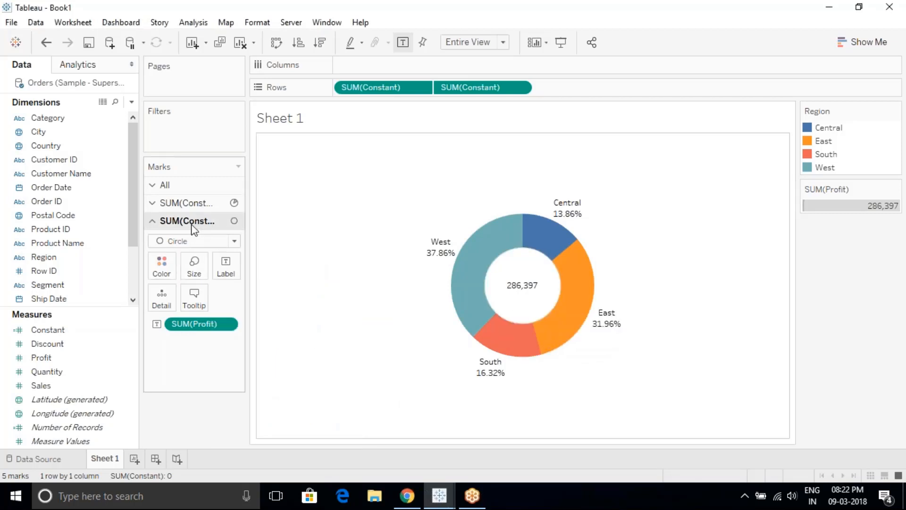
pyautogui.moveTo(522, 290)
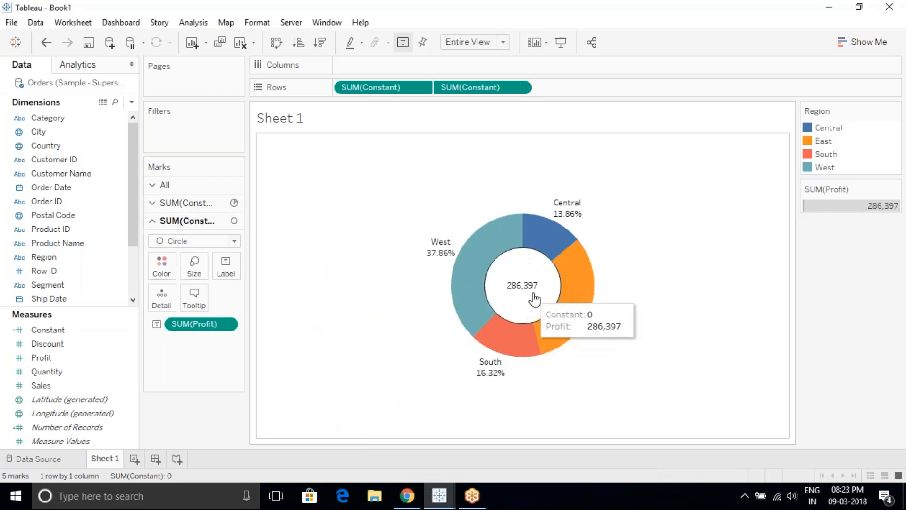
pyautogui.click(204, 203)
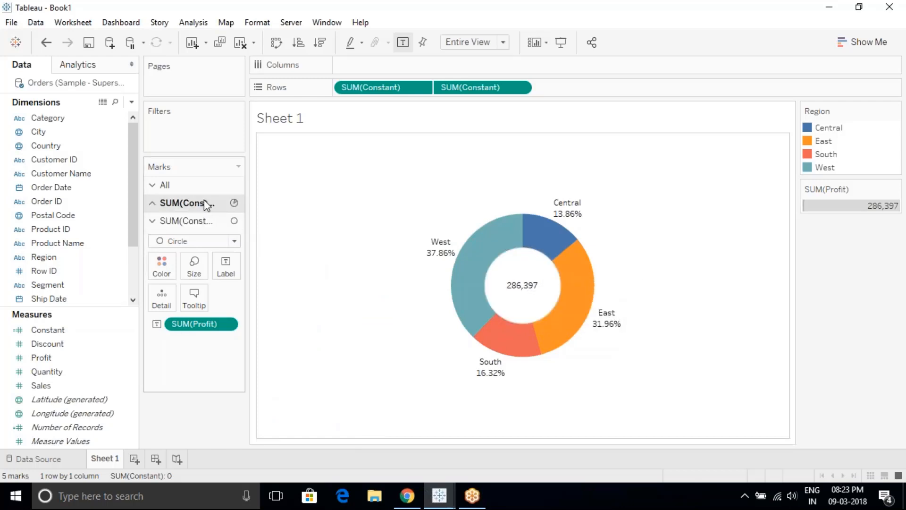
pyautogui.moveTo(513, 239)
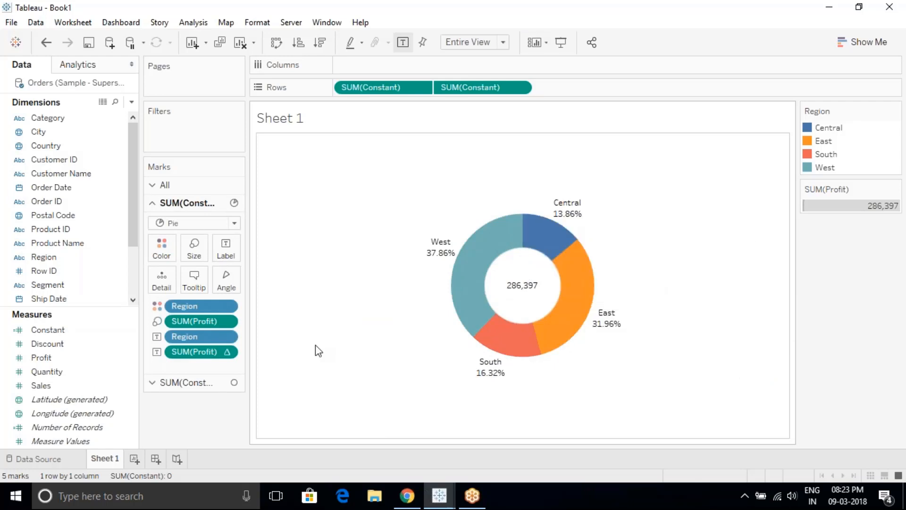
pyautogui.click(232, 247)
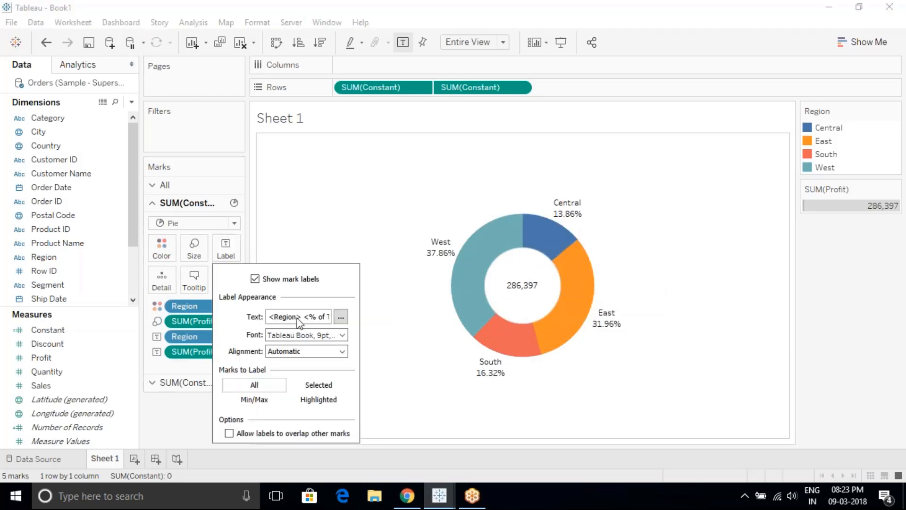
pyautogui.click(300, 238)
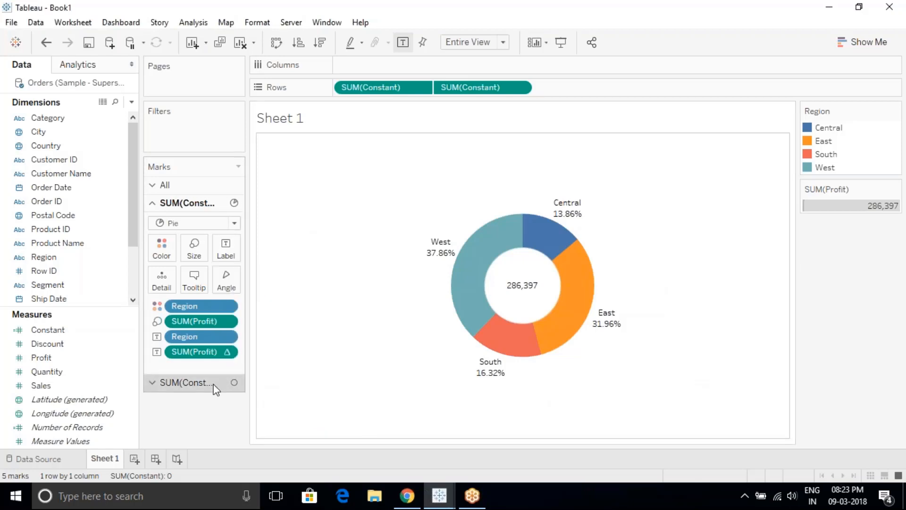
# Edit the inner circle's label text to add the line "Overall Profit" above the SUM(Profit) field
pyautogui.click(215, 383)
pyautogui.click(226, 272)
pyautogui.click(341, 335)
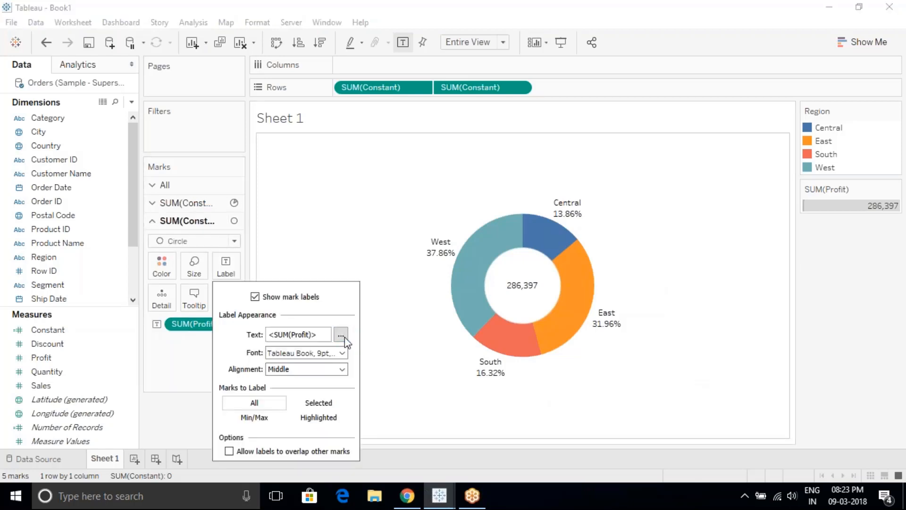
pyautogui.write('Overall Pro')
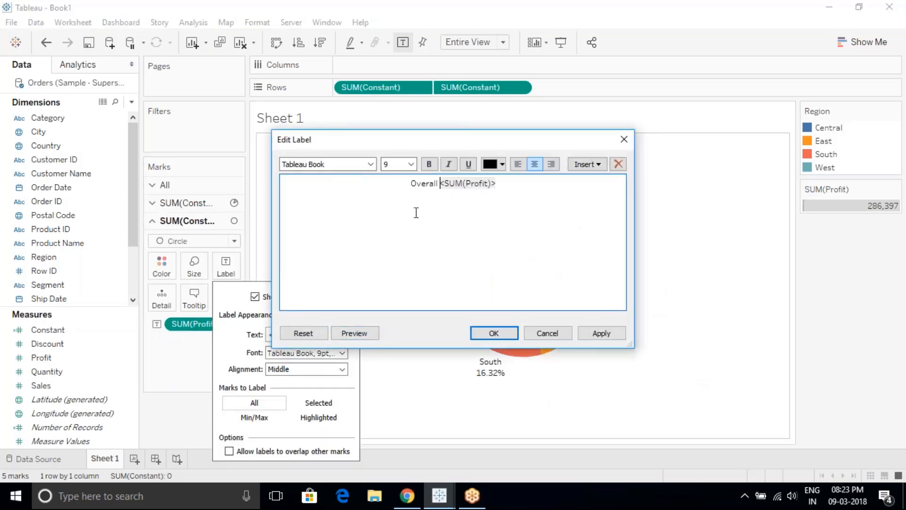
pyautogui.write('fit')
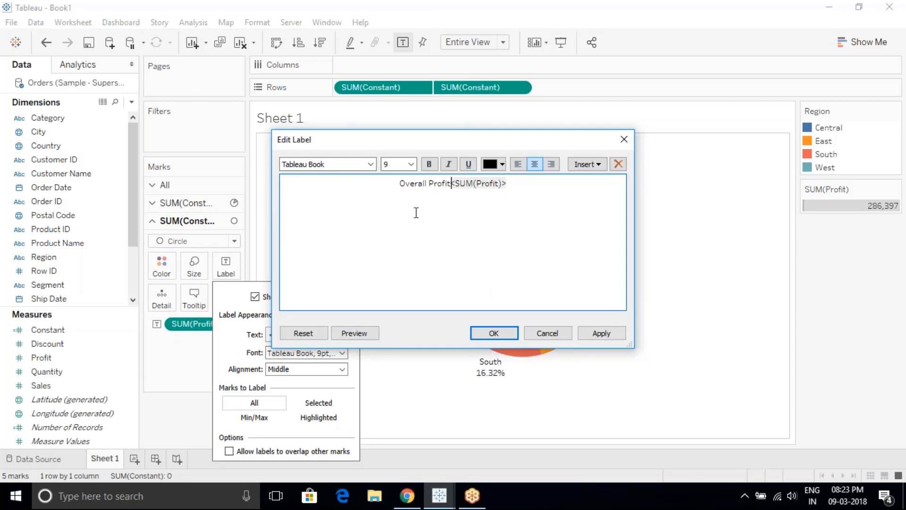
pyautogui.press('Return')
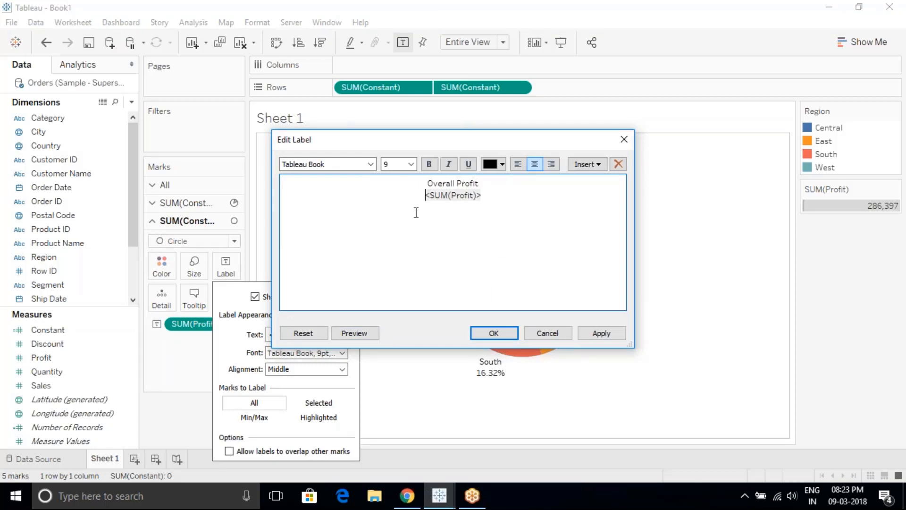
# Make the SUM(Profit) field in the inner circle's label bold and green, and apply the label changes
pyautogui.moveTo(485, 194); pyautogui.dragTo(418, 195)
pyautogui.click(503, 165)
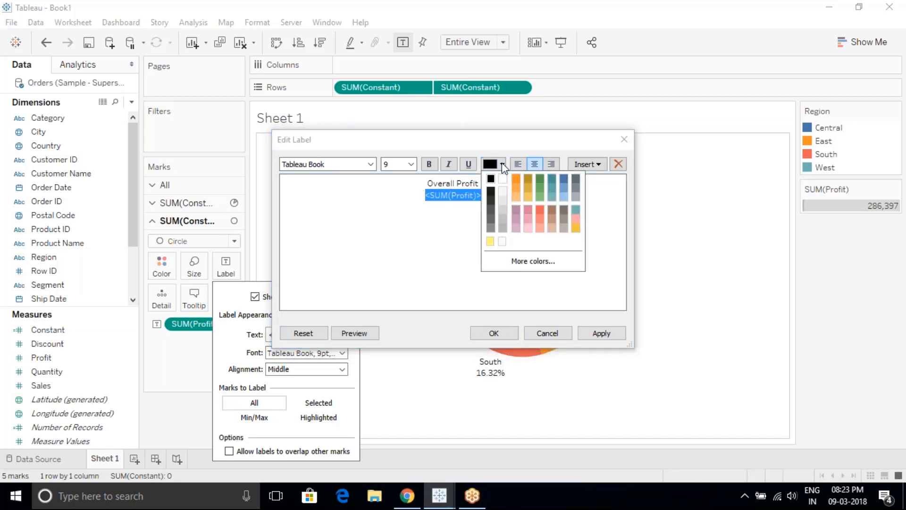
pyautogui.click(540, 179)
pyautogui.hotkey('ctrl', 'b')
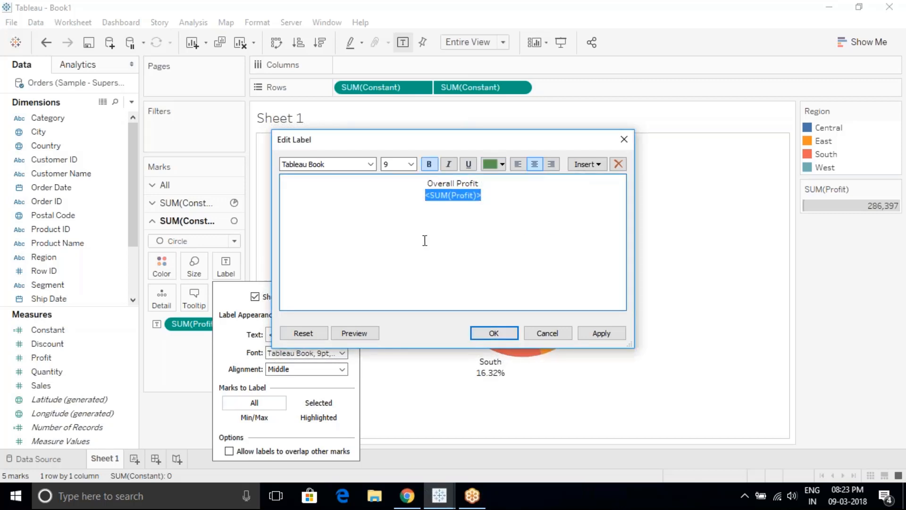
pyautogui.click(494, 333)
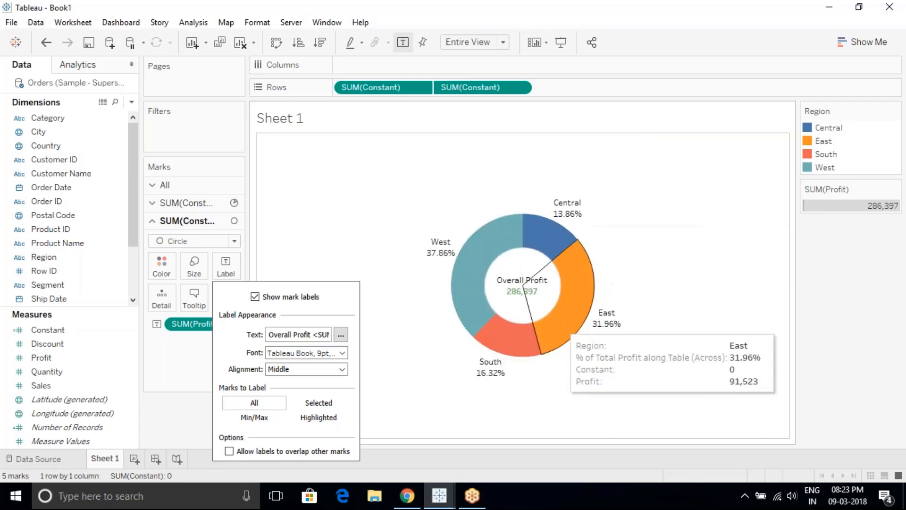
pyautogui.click(373, 317)
pyautogui.click(187, 202)
pyautogui.click(162, 247)
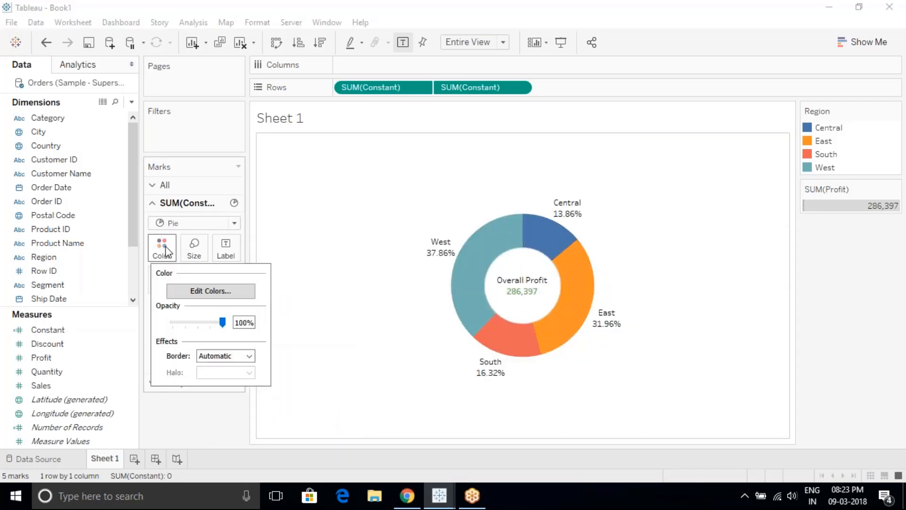
pyautogui.click(218, 401)
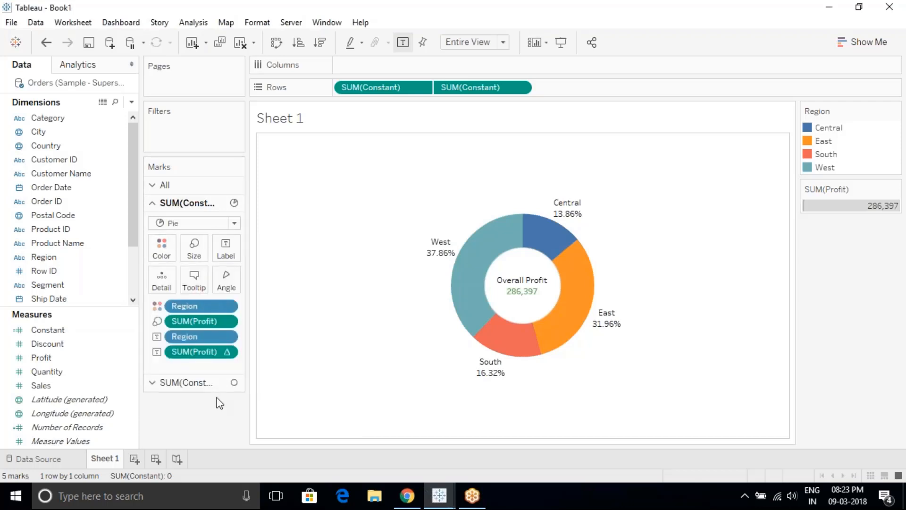
pyautogui.moveTo(465, 263)
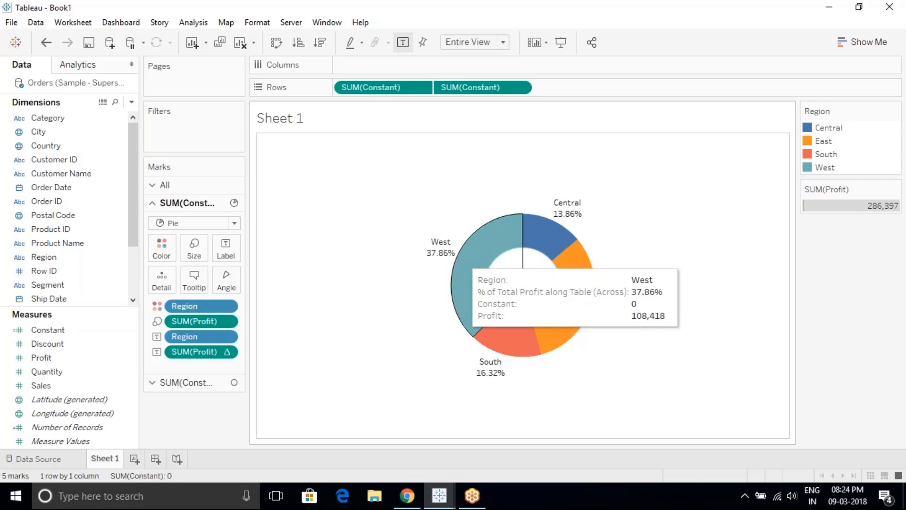
# Remove the Constant line from the tooltip of all marks in the donut chart
pyautogui.click(195, 282)
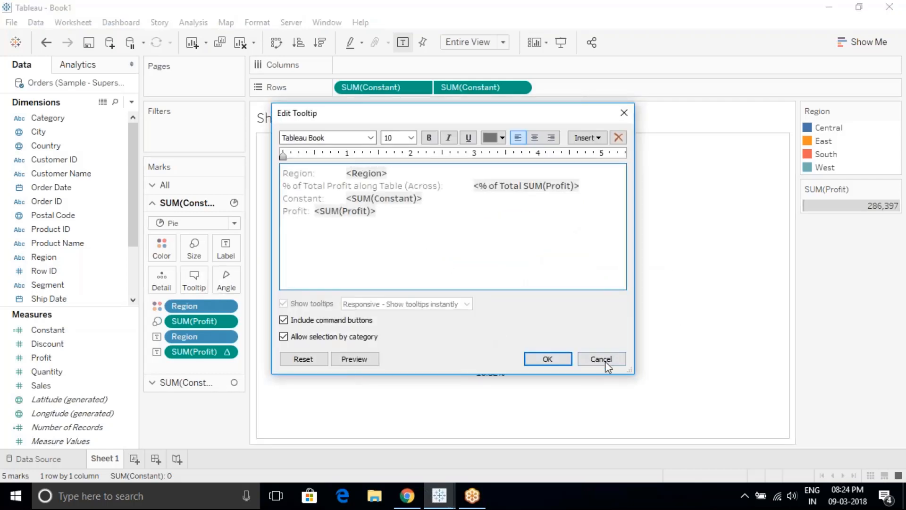
pyautogui.click(601, 360)
pyautogui.moveTo(509, 290)
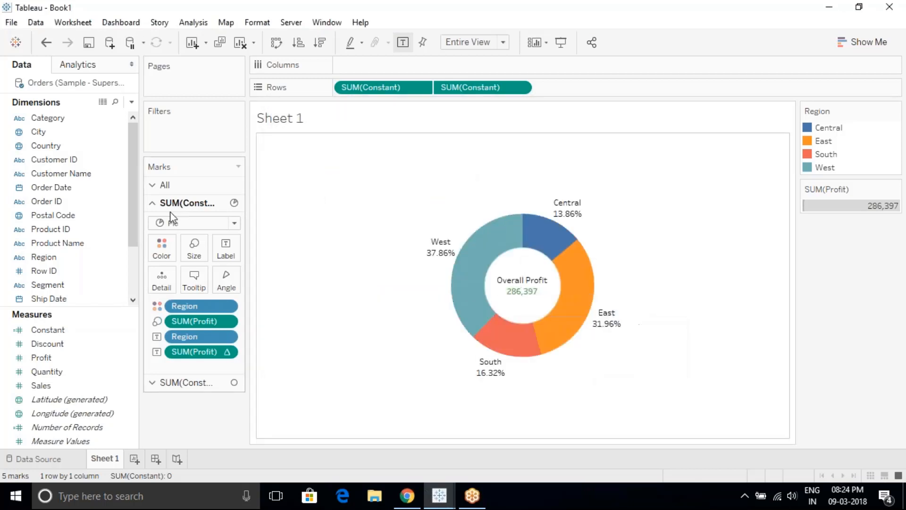
pyautogui.click(165, 184)
pyautogui.click(196, 264)
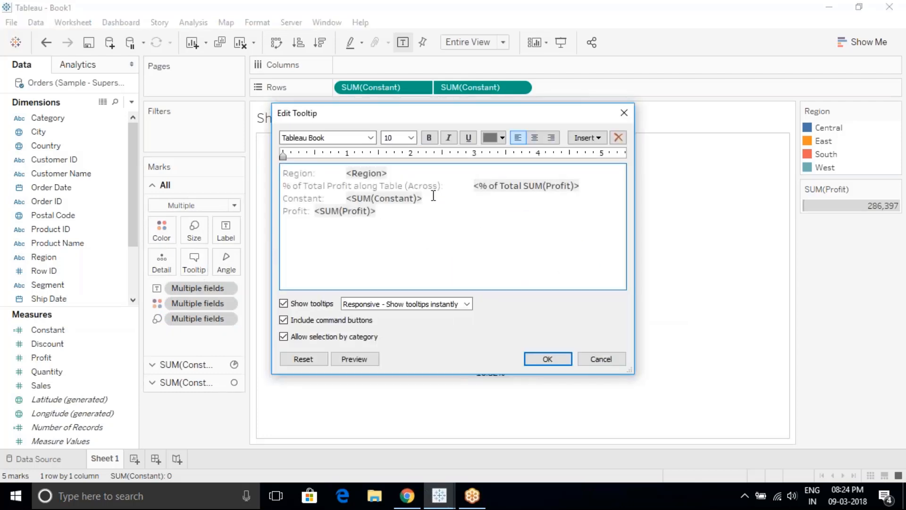
pyautogui.moveTo(431, 197); pyautogui.dragTo(315, 198)
pyautogui.moveTo(474, 269)
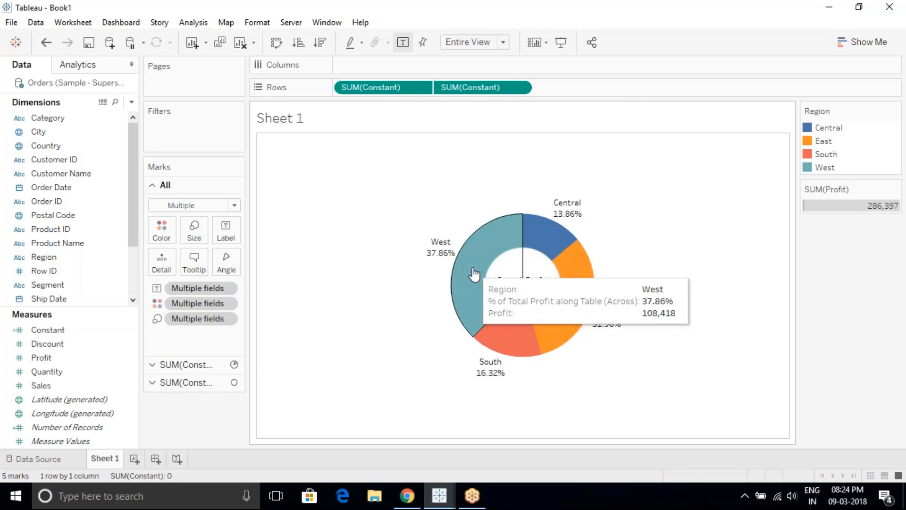
# Shorten the tooltip's percentage label to "% of Total Profit" by deleting "along Table (Across)", and apply the change
pyautogui.click(198, 266)
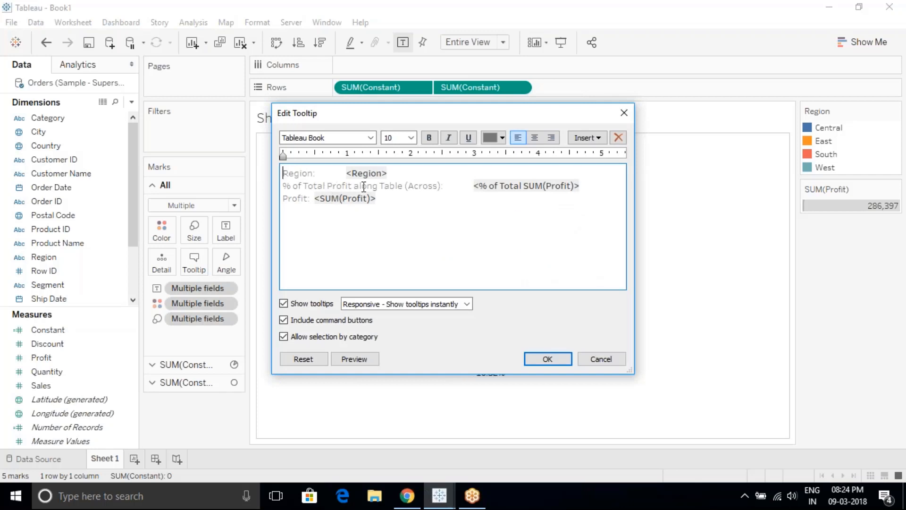
pyautogui.moveTo(358, 185); pyautogui.dragTo(442, 185)
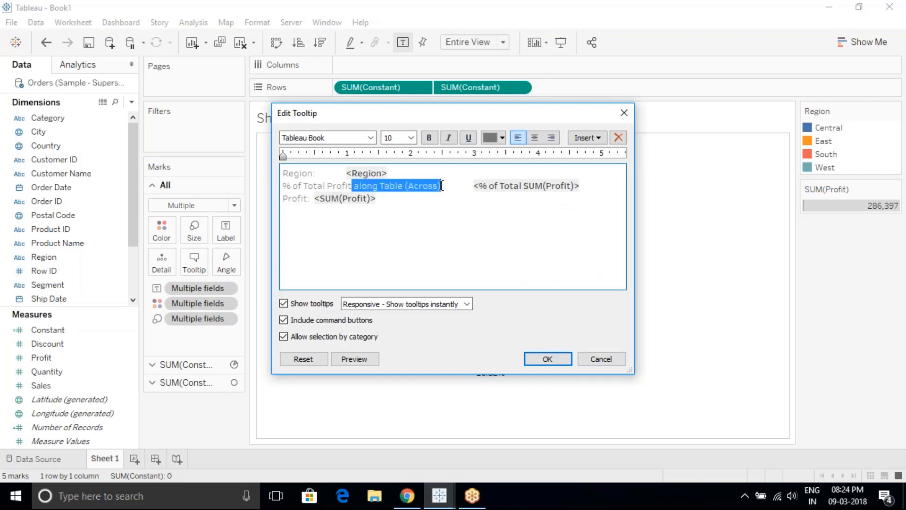
pyautogui.press('BackSpace')
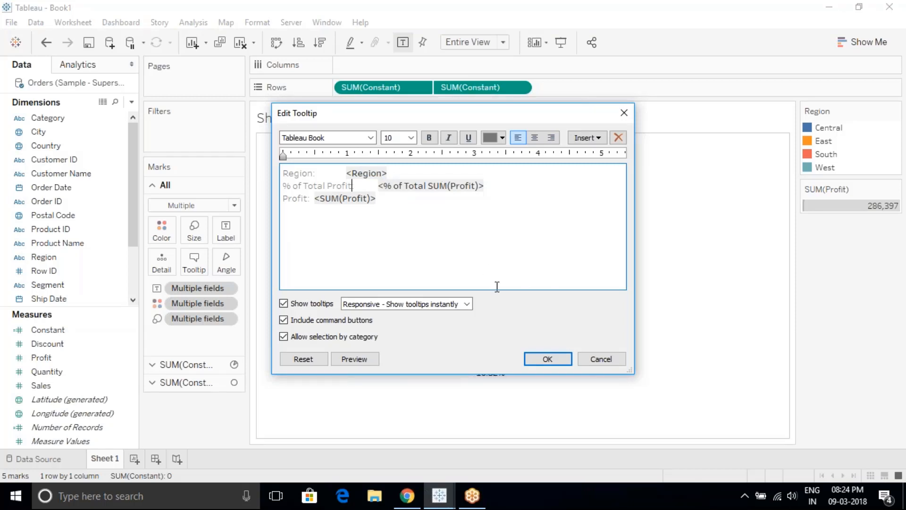
pyautogui.click(537, 359)
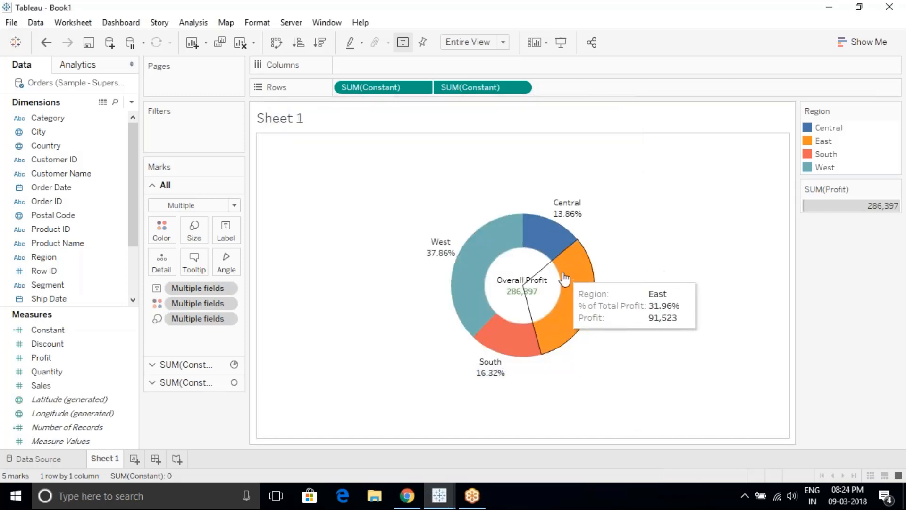
pyautogui.moveTo(521, 285)
# Move the Central, West, South and East labels of the outer pie inside their own ring segments
pyautogui.click(186, 364)
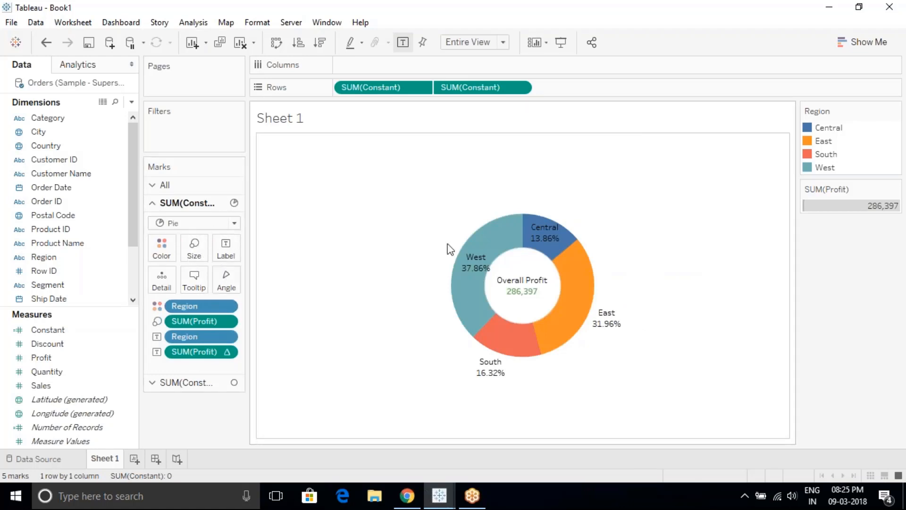
pyautogui.moveTo(475, 267)
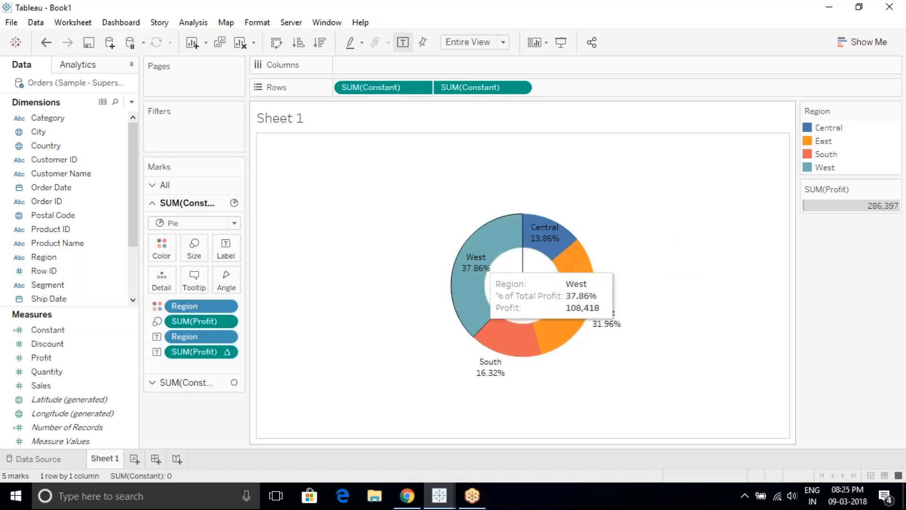
pyautogui.click(487, 373)
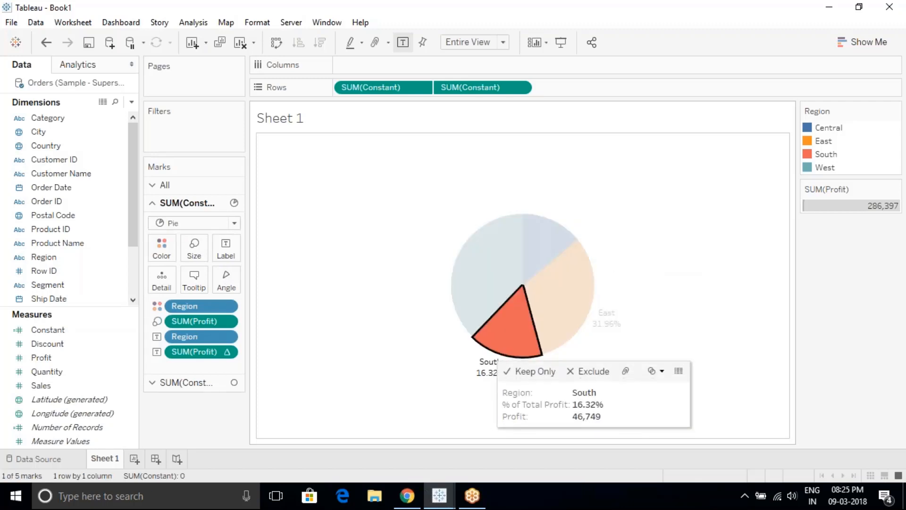
pyautogui.moveTo(488, 373); pyautogui.dragTo(503, 345)
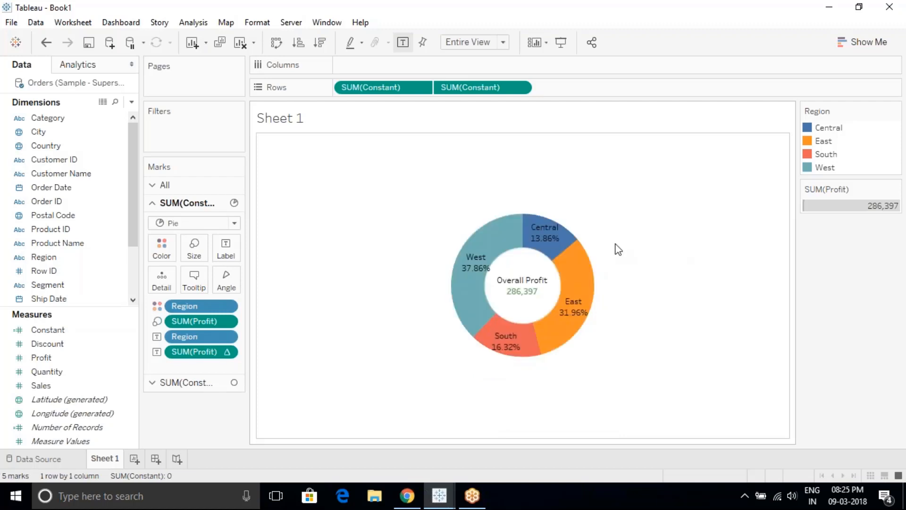
pyautogui.moveTo(561, 248)
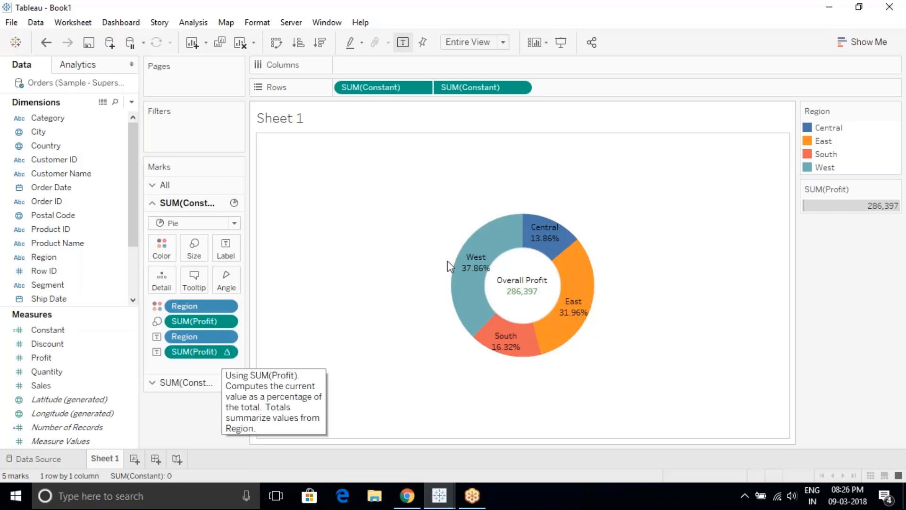
# Format the default numbers of the % of Total SUM(Profit) field as Percentage with 0 decimal places
pyautogui.rightClick(450, 239)
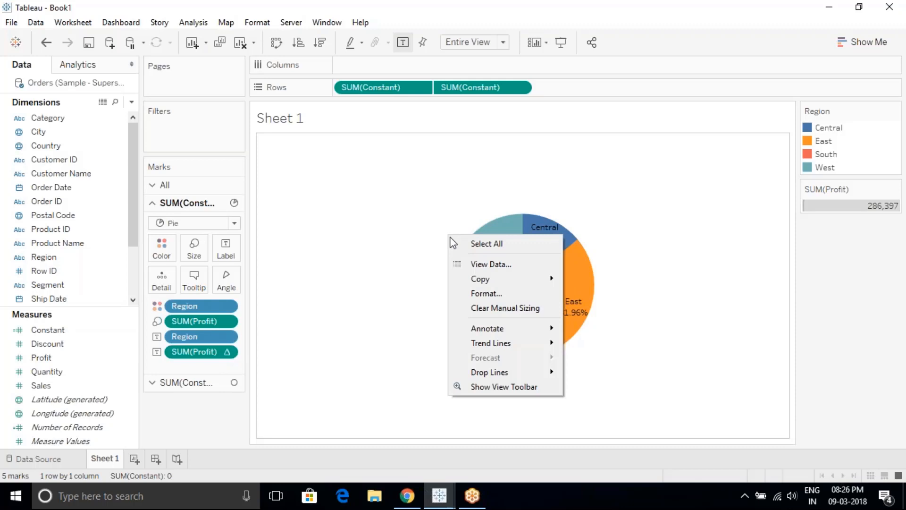
pyautogui.click(507, 295)
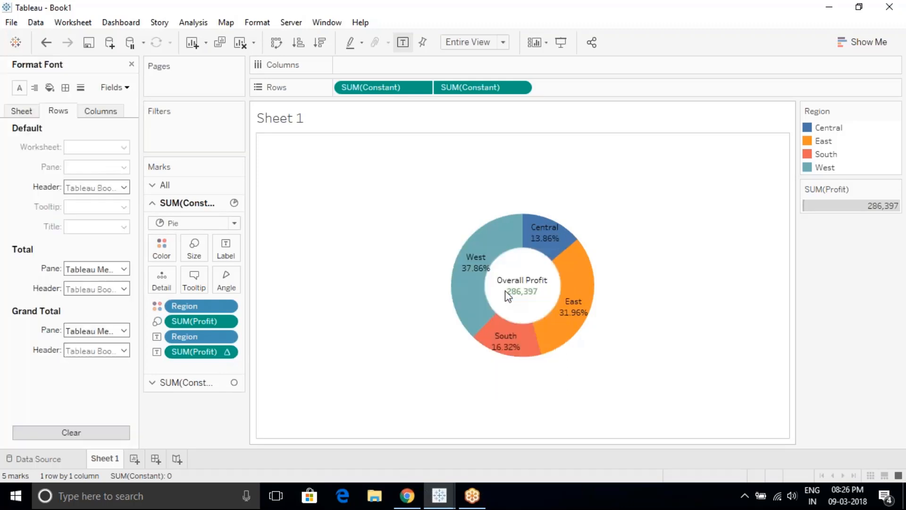
pyautogui.click(125, 89)
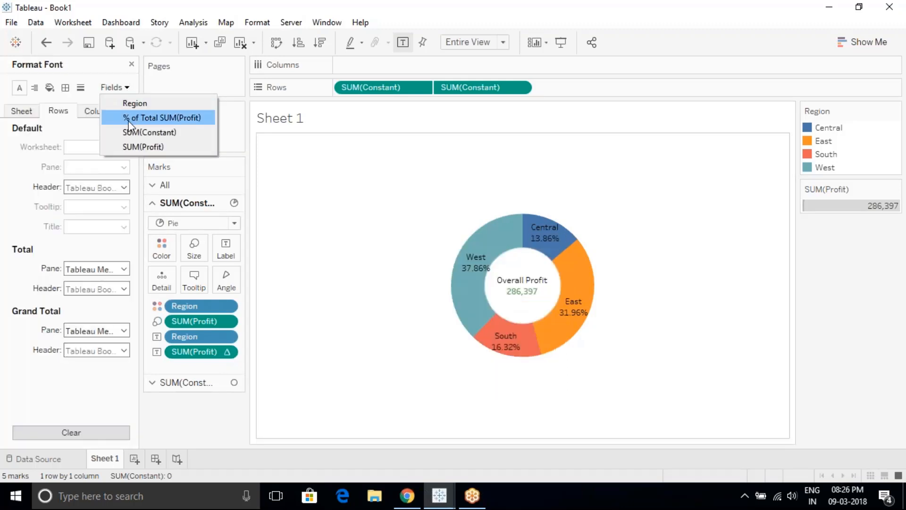
pyautogui.click(158, 118)
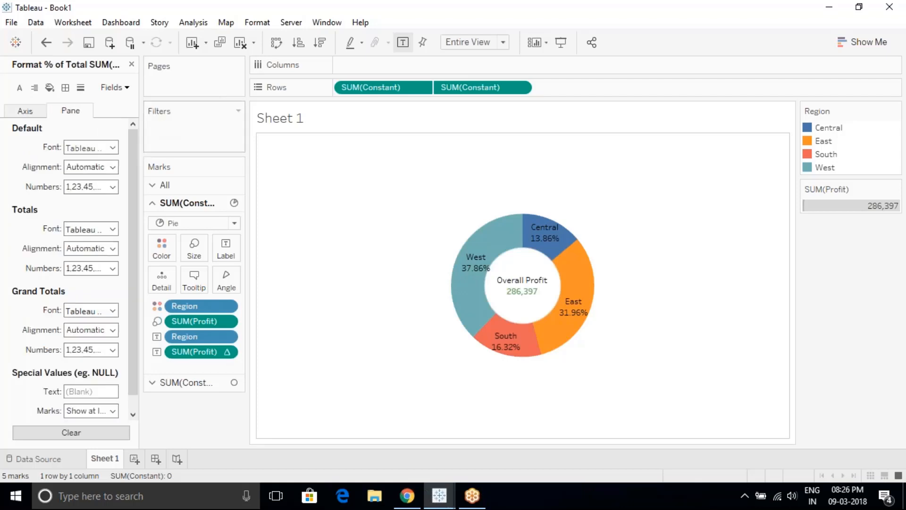
pyautogui.click(100, 187)
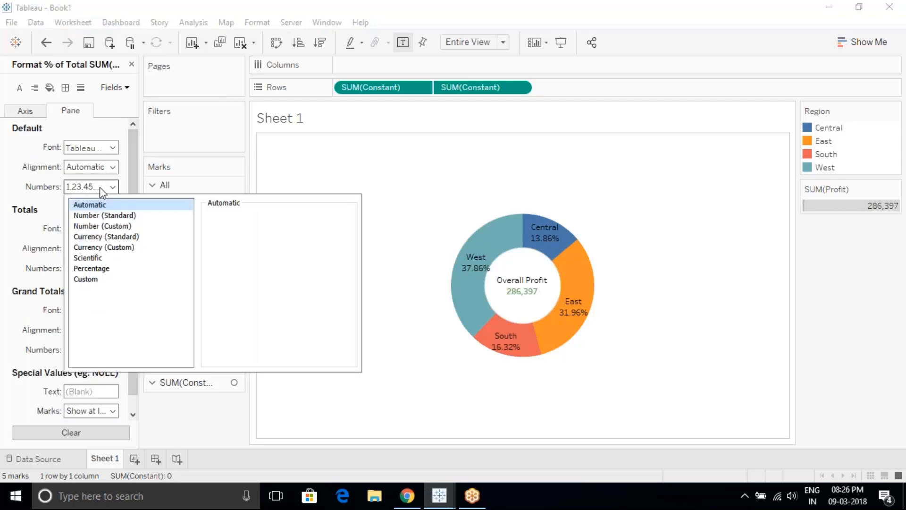
pyautogui.click(103, 270)
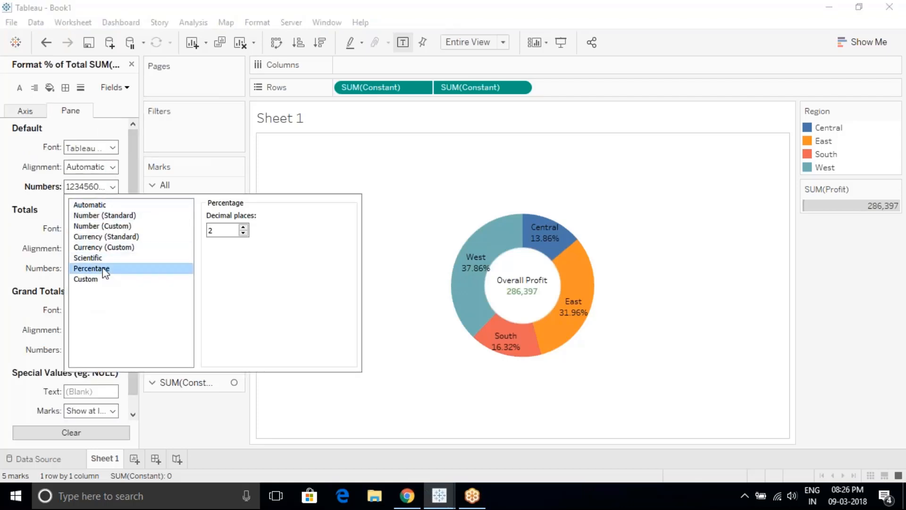
pyautogui.doubleClick(243, 233)
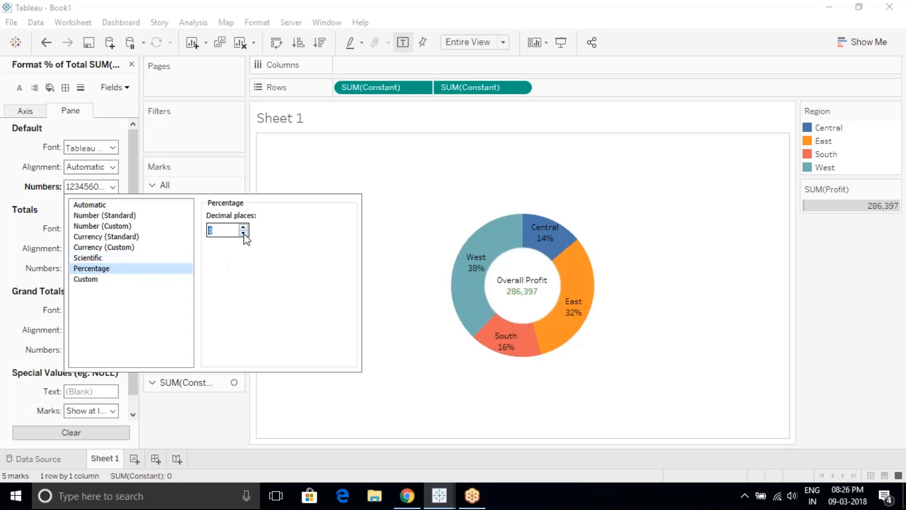
pyautogui.click(315, 183)
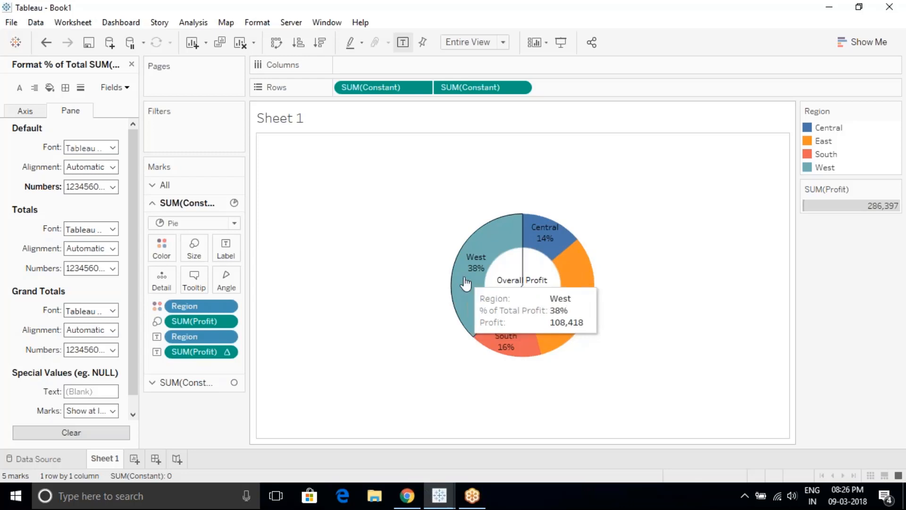
pyautogui.click(343, 265)
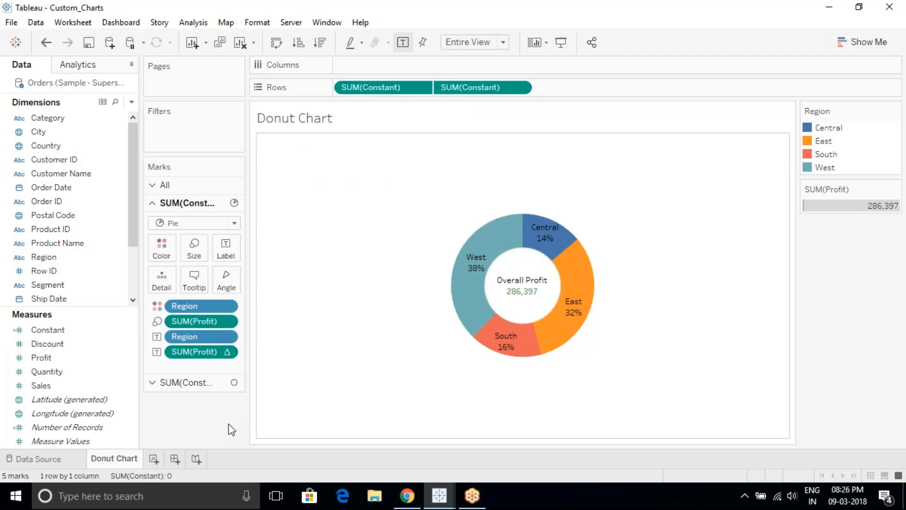
# Add a new worksheet, look through the waterfall chart example images in Chrome, and return to the Custom_Charts workbook in Tableau
pyautogui.click(154, 457)
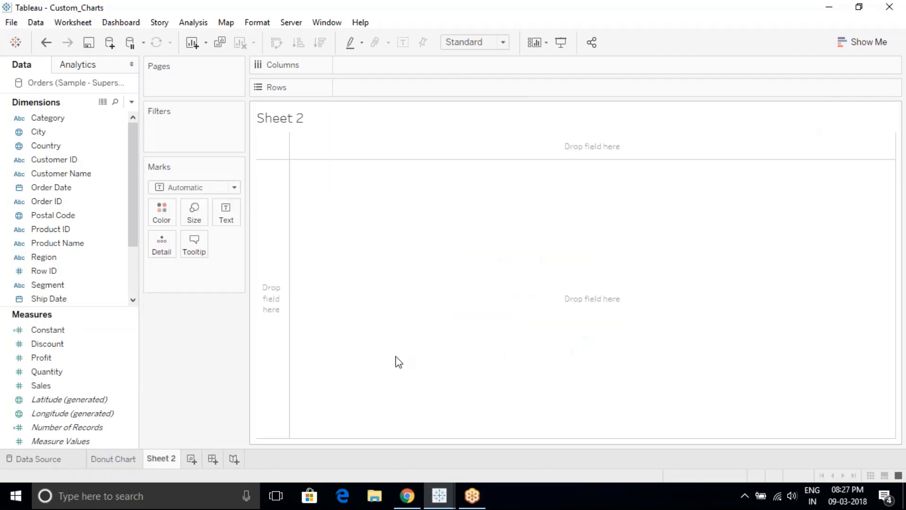
pyautogui.click(407, 495)
pyautogui.scroll(5, 562, 106)
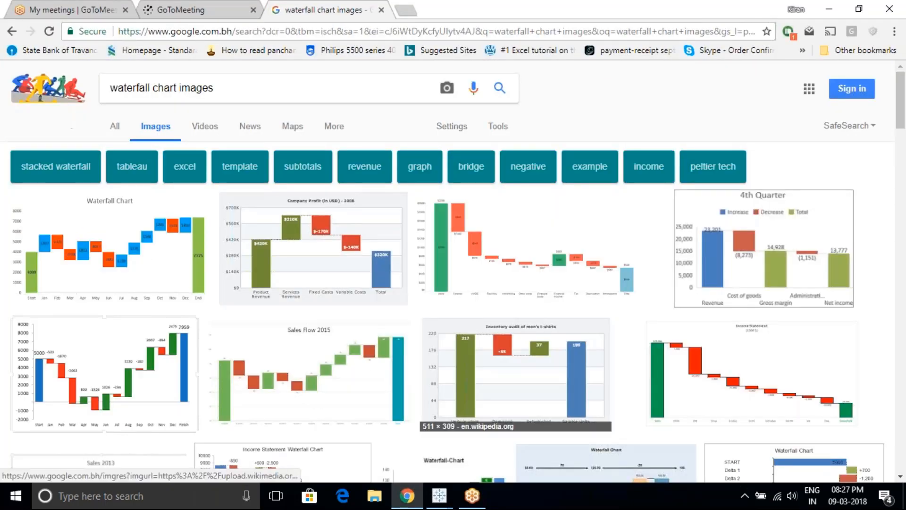
pyautogui.scroll(-7, 332, 191)
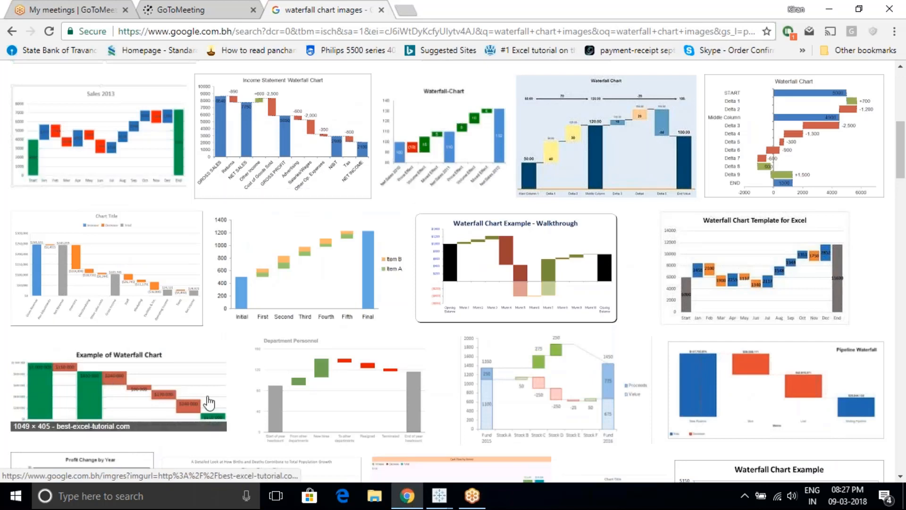
pyautogui.click(903, 84)
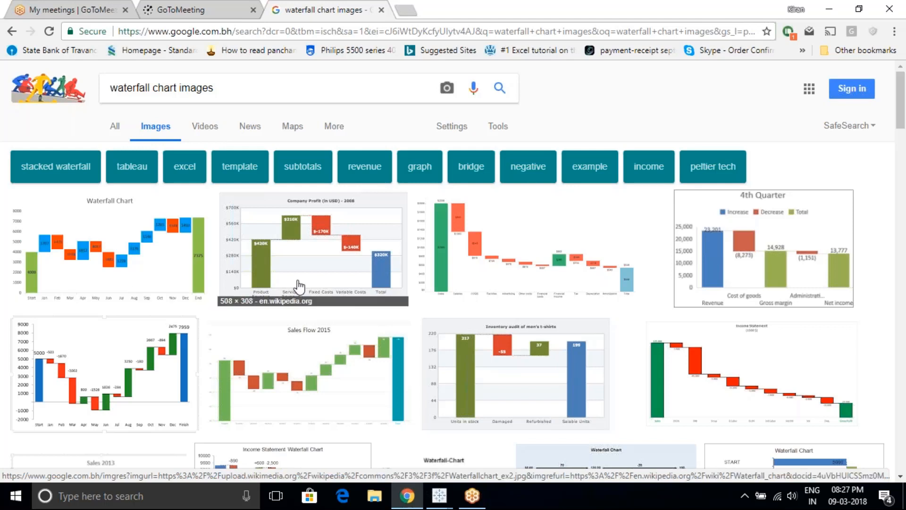
pyautogui.click(440, 495)
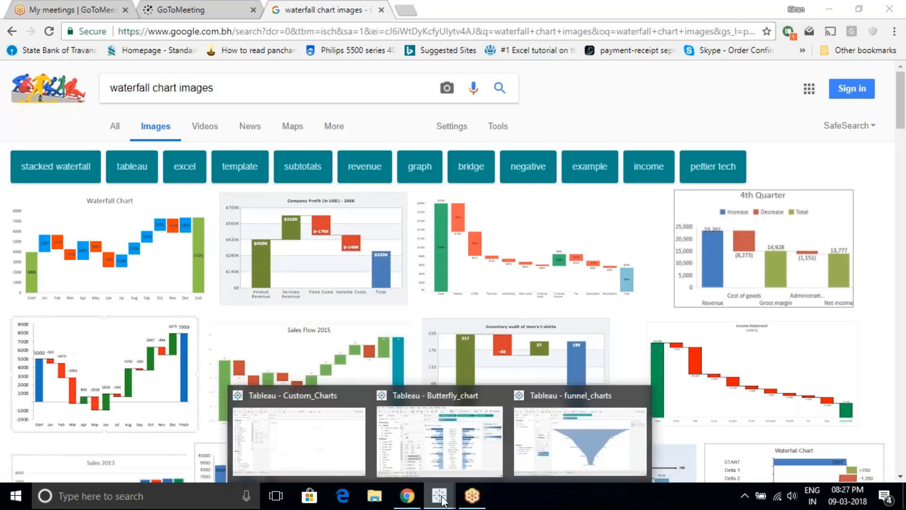
pyautogui.click(304, 434)
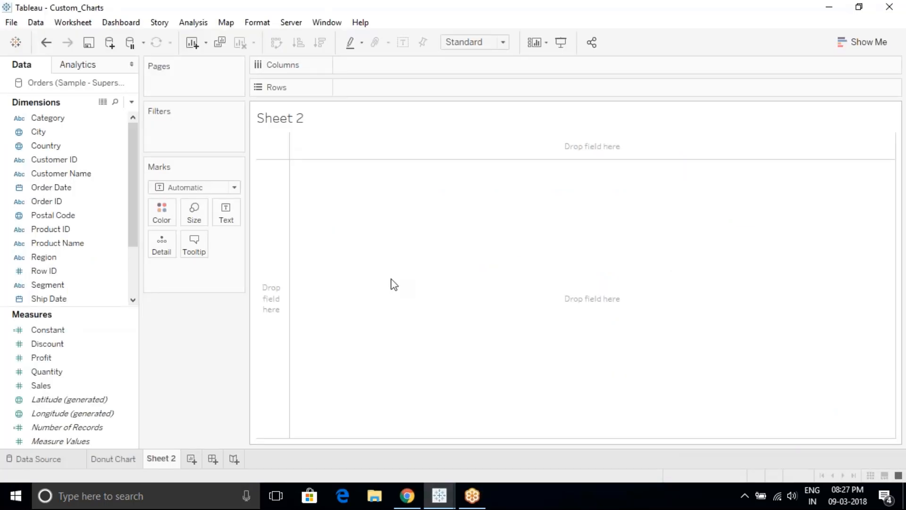
pyautogui.doubleClick(92, 387)
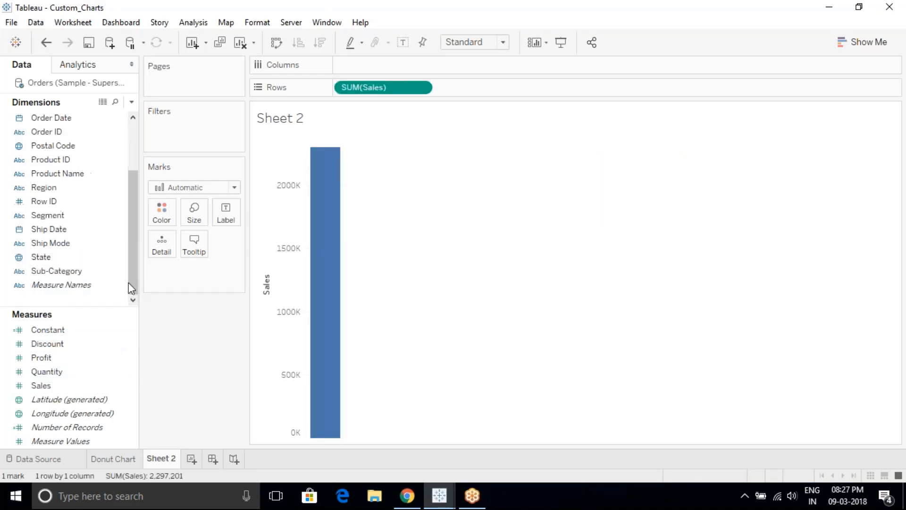
pyautogui.doubleClick(94, 273)
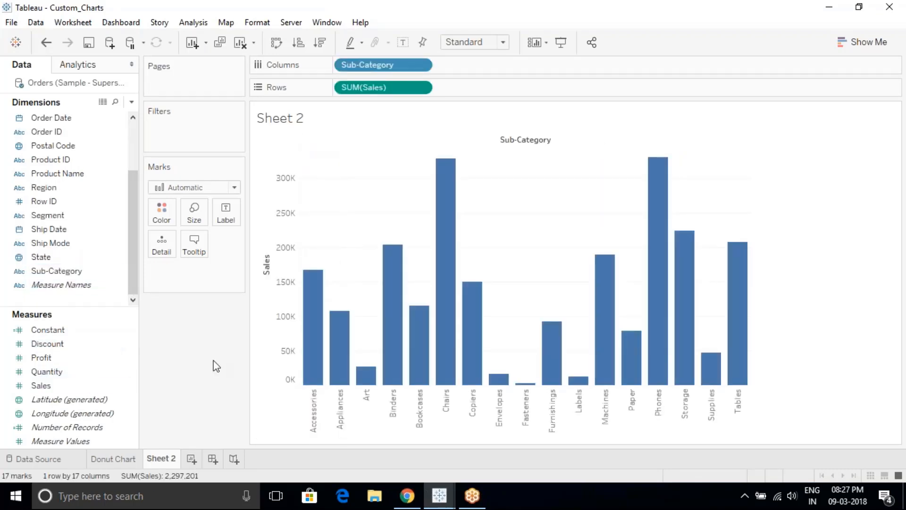
pyautogui.hotkey('ctrl', 'z')
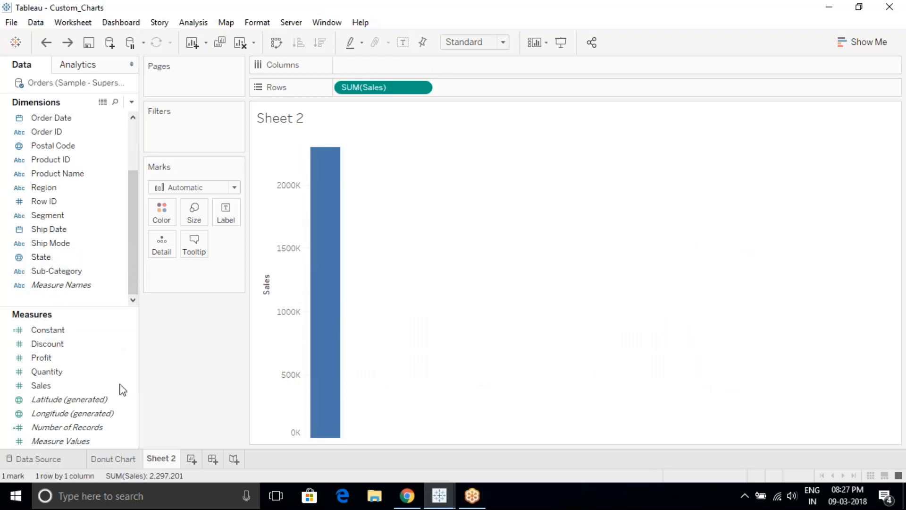
pyautogui.click(82, 360)
pyautogui.hotkey('ctrl', 'z')
# Build a bar chart on Sheet 2 with SUM(Profit) on Rows and Sub-Category on Columns
pyautogui.doubleClick(82, 360)
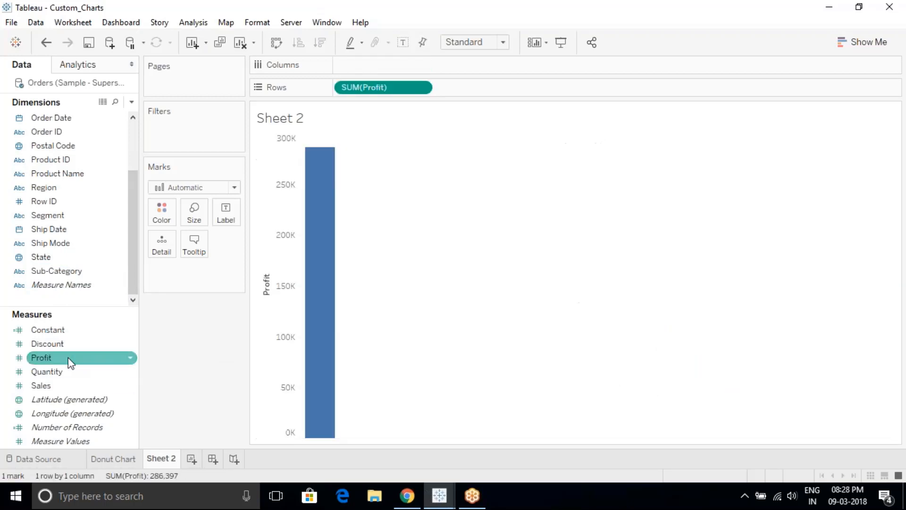
pyautogui.click(83, 272)
pyautogui.doubleClick(83, 272)
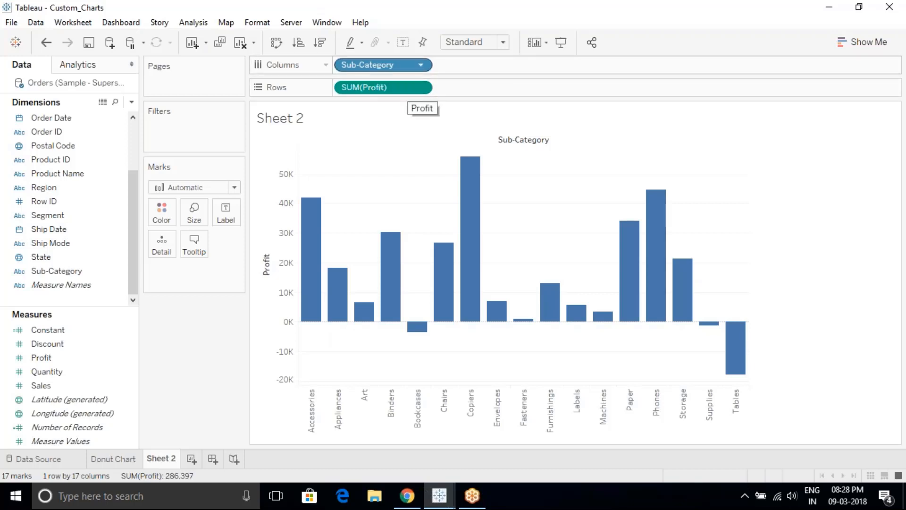
pyautogui.moveTo(319, 297)
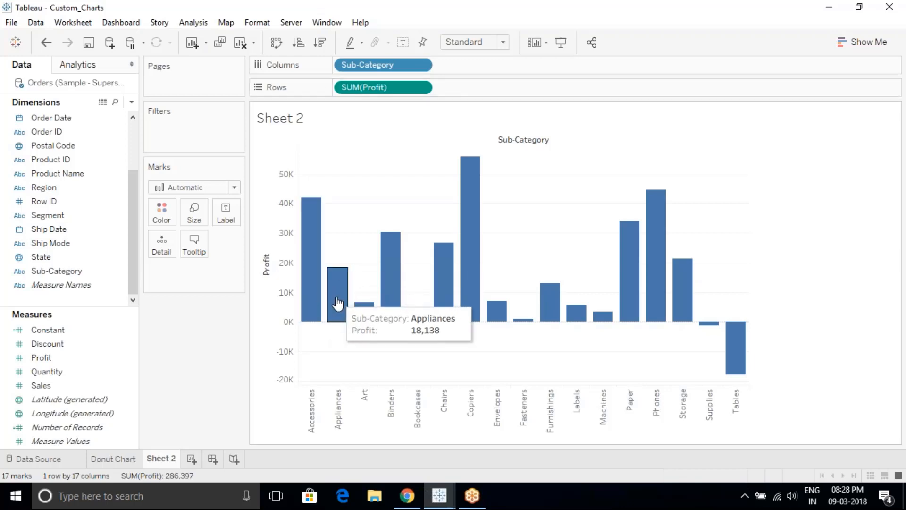
pyautogui.moveTo(370, 313)
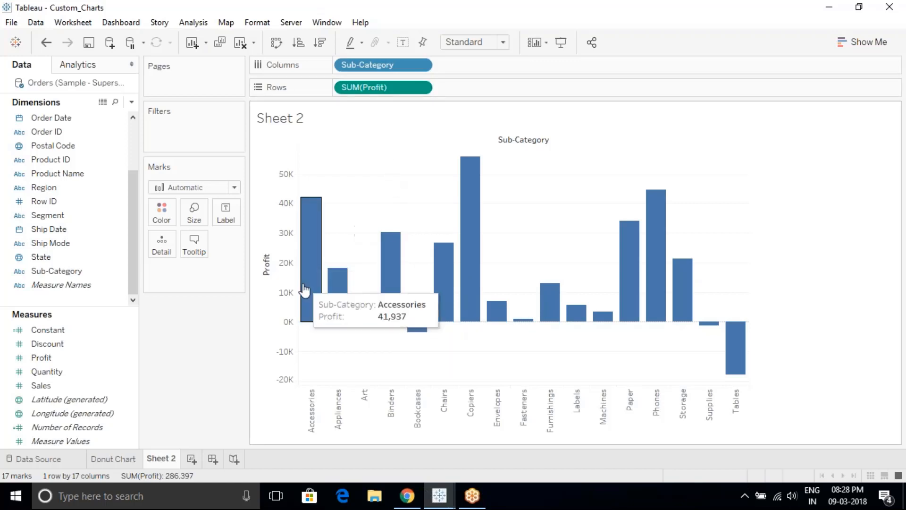
# Inspect the profit values of the Bookcases and Supplies bars in the Sub-Category chart
pyautogui.moveTo(421, 331)
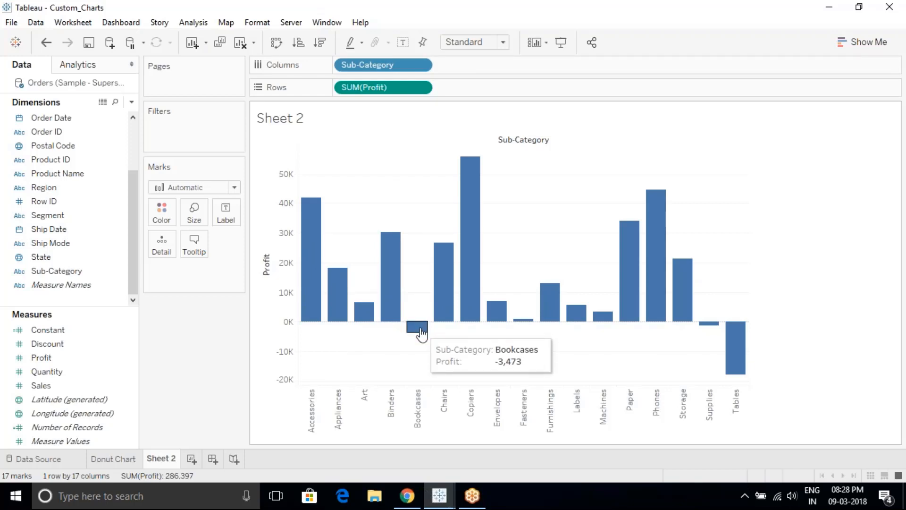
pyautogui.moveTo(707, 334)
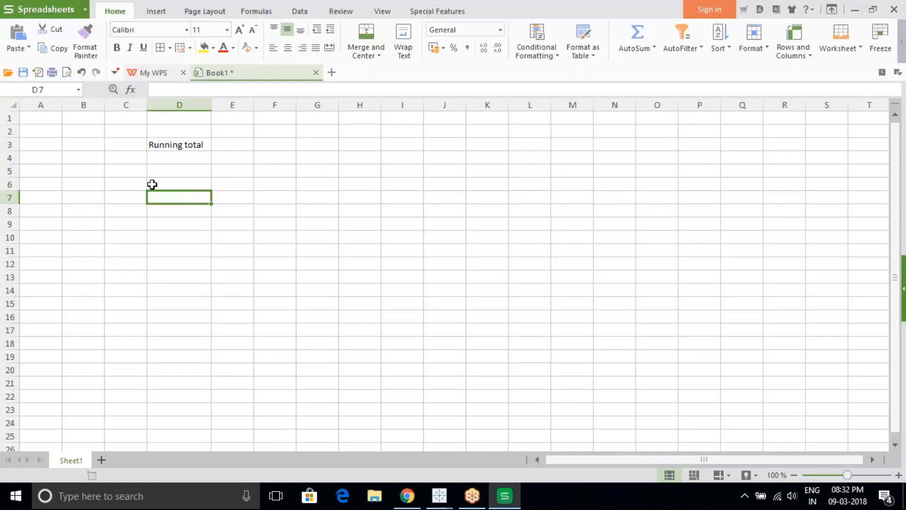
# In the Book1 workbook in WPS Spreadsheets, list the months Jan, Feb, Mar, Apr, May and June down cells C6 to C11
pyautogui.click(134, 184)
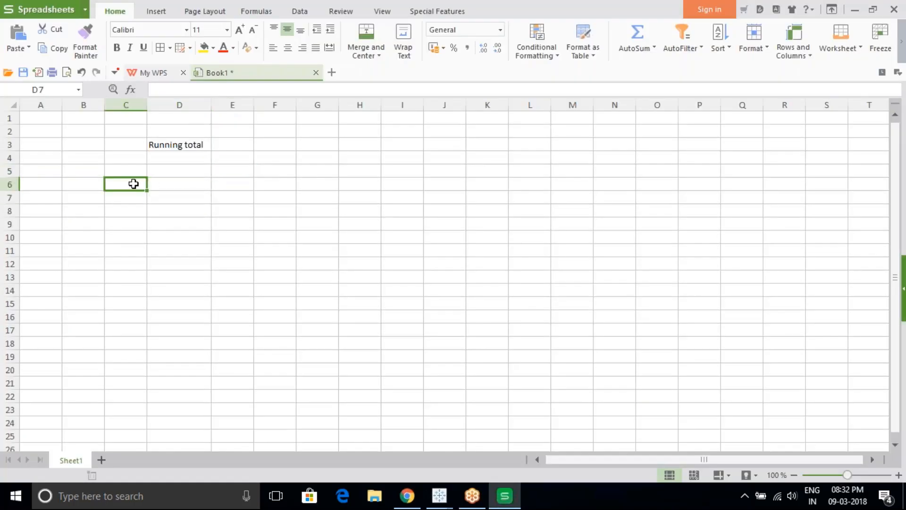
pyautogui.write('Jan')
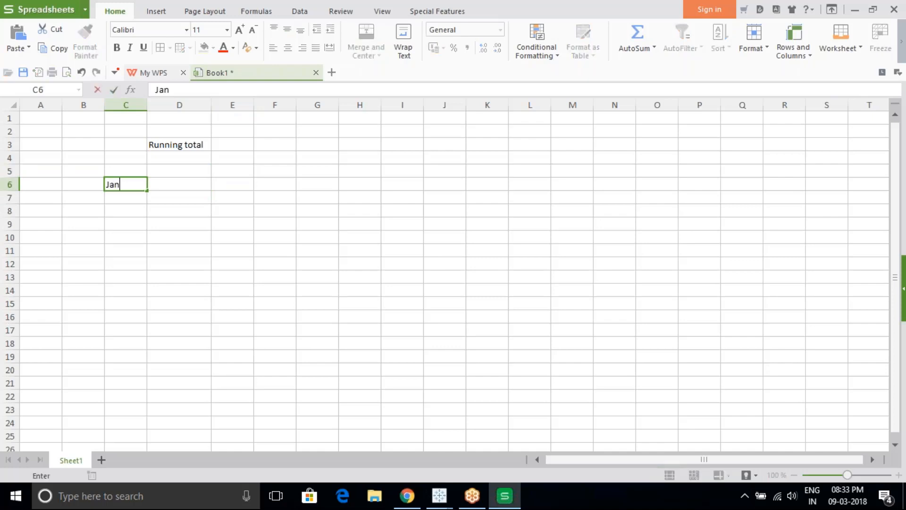
pyautogui.press('Return')
pyautogui.write('Feb')
pyautogui.press('Return')
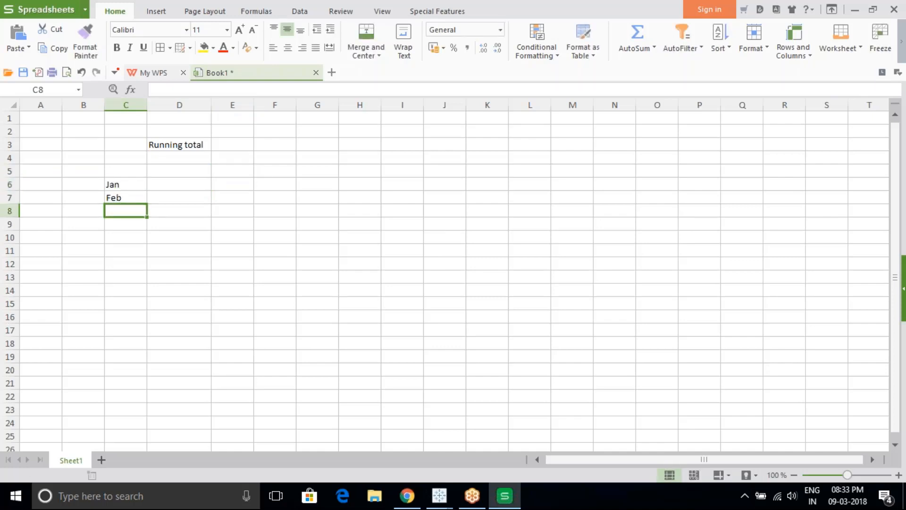
pyautogui.write('Mar')
pyautogui.press('Return')
pyautogui.write('Apr')
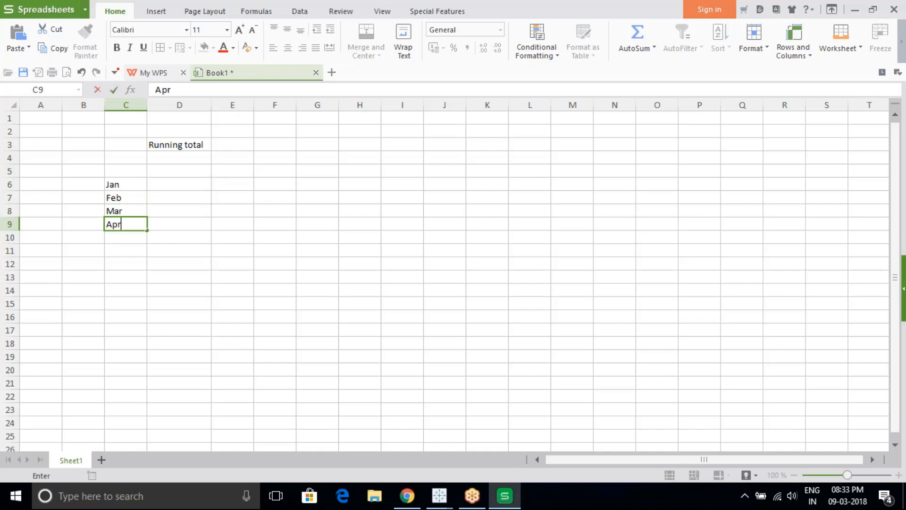
pyautogui.press('Return')
pyautogui.write('May')
pyautogui.press('Return')
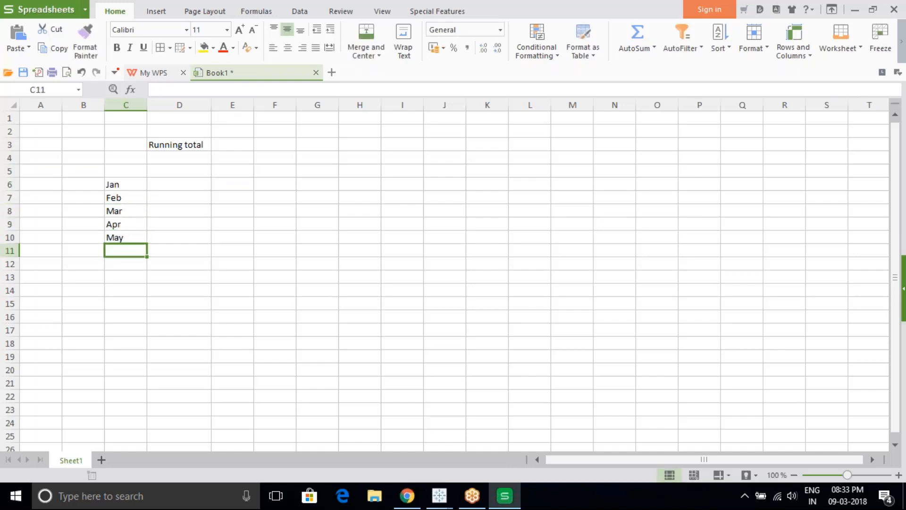
pyautogui.write('June')
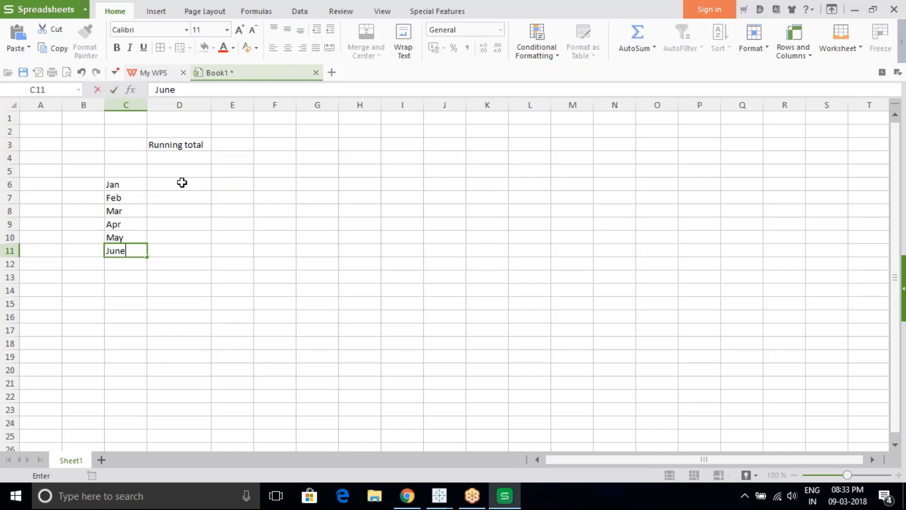
# Enter 10 as the Jan value in cell D6, beside the month list
pyautogui.click(183, 182)
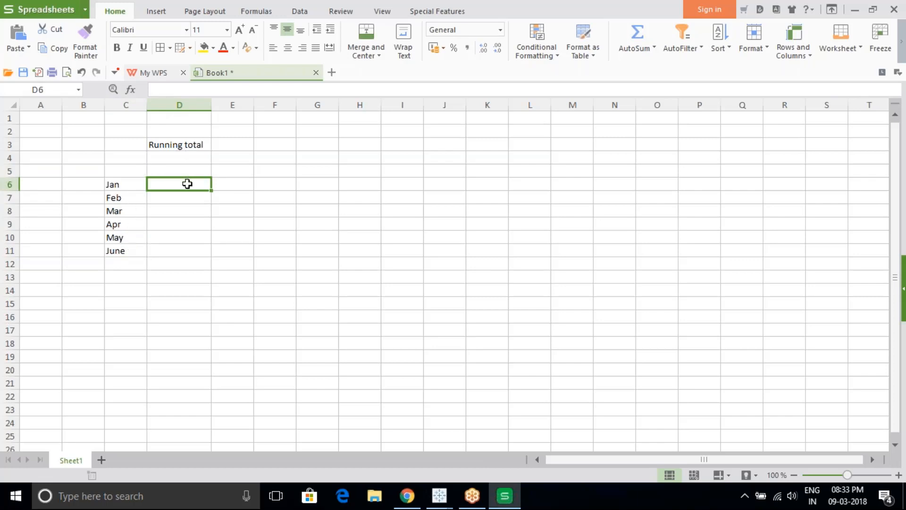
pyautogui.write('10')
pyautogui.press('Return')
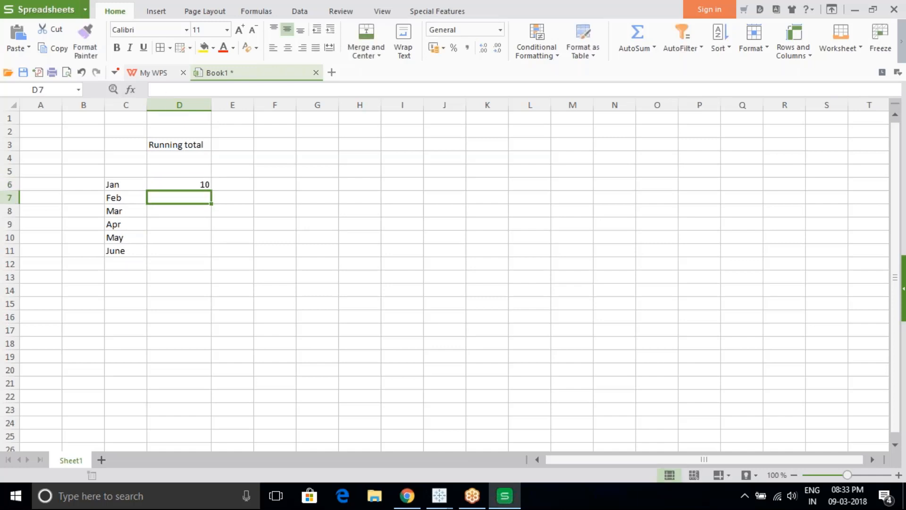
# Enter the monthly values 20, 15, -10, 20 and -5 for Feb through June in D7:D11
pyautogui.write('20')
pyautogui.press('Return')
pyautogui.write('15')
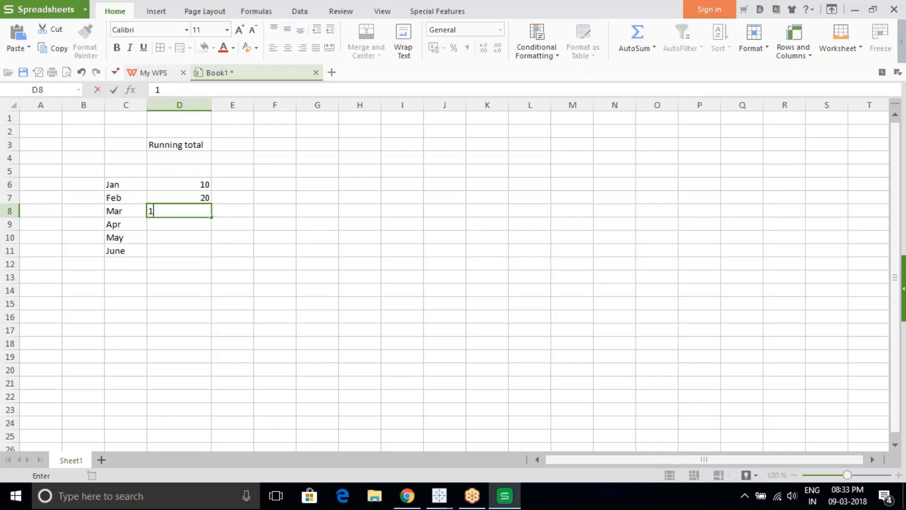
pyautogui.press('Return')
pyautogui.write('=')
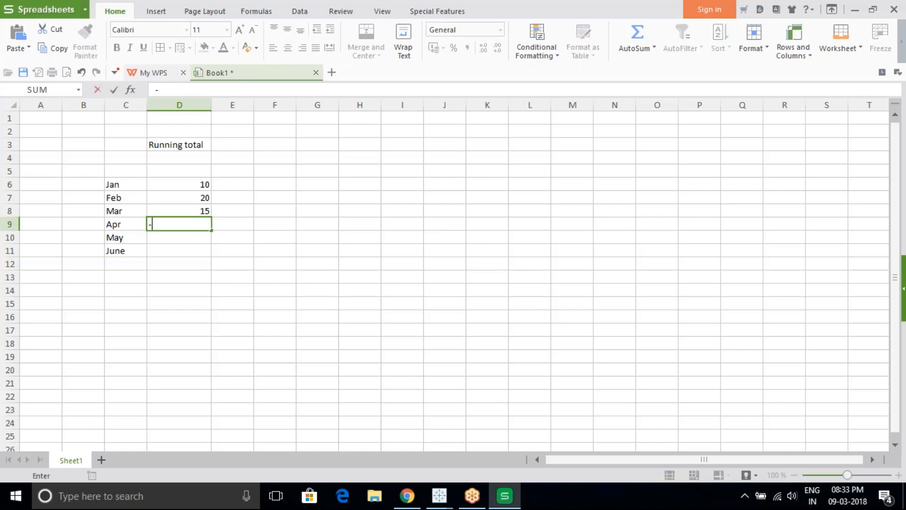
pyautogui.write('10')
pyautogui.press('Return')
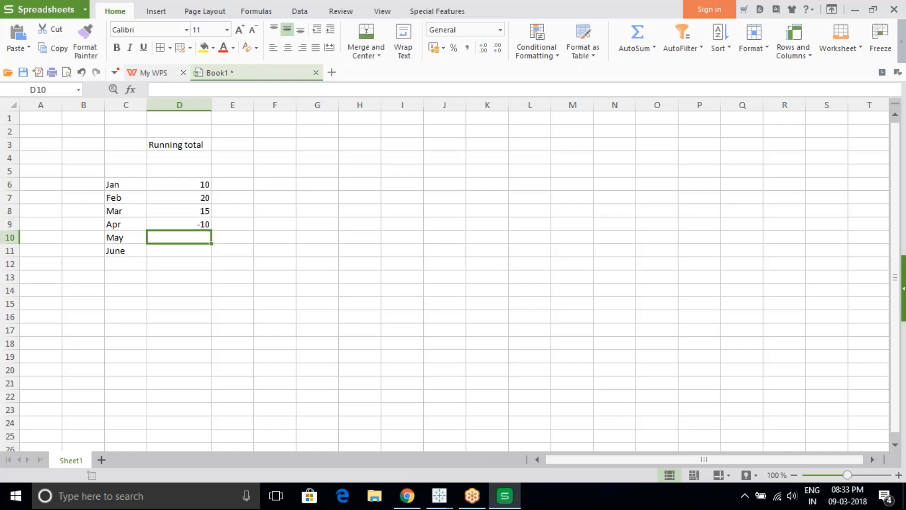
pyautogui.write('20')
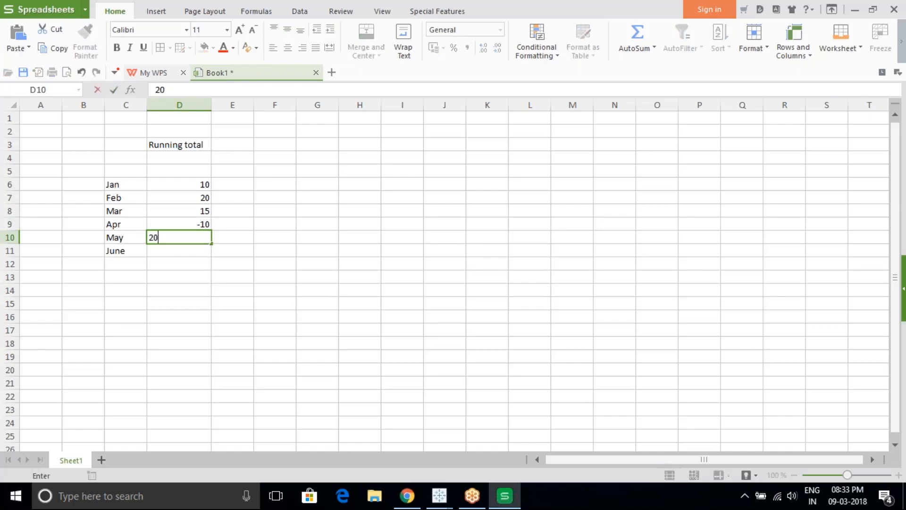
pyautogui.press('Return')
pyautogui.write('-')
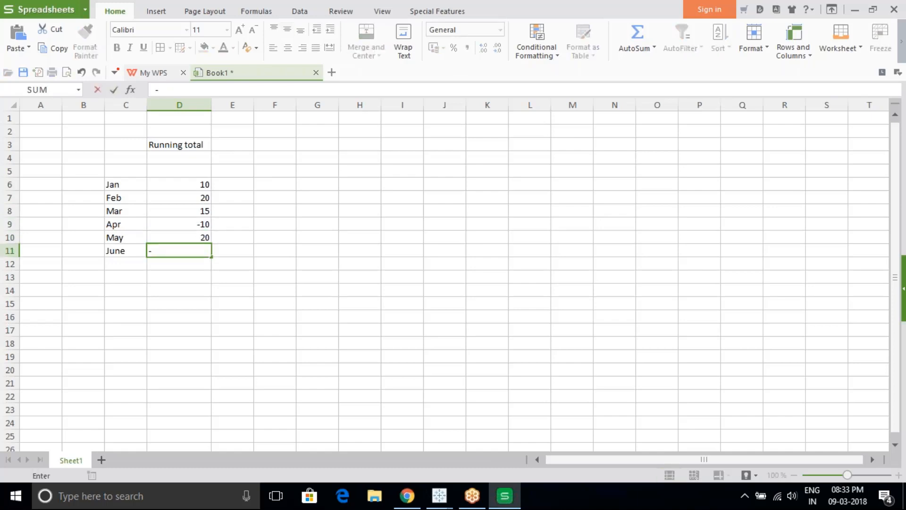
pyautogui.write('5')
pyautogui.press('Return')
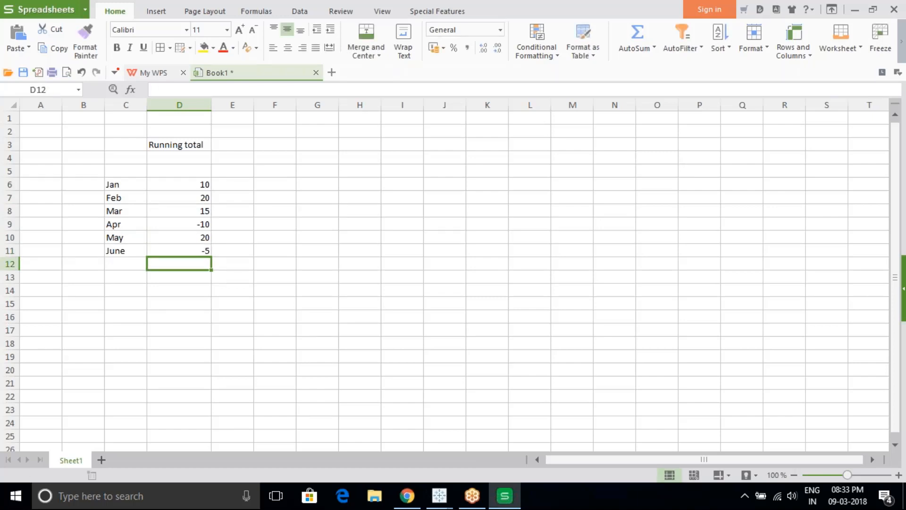
# Add the heading "Profits" in D5 above the monthly values
pyautogui.click(179, 185)
pyautogui.press('Up')
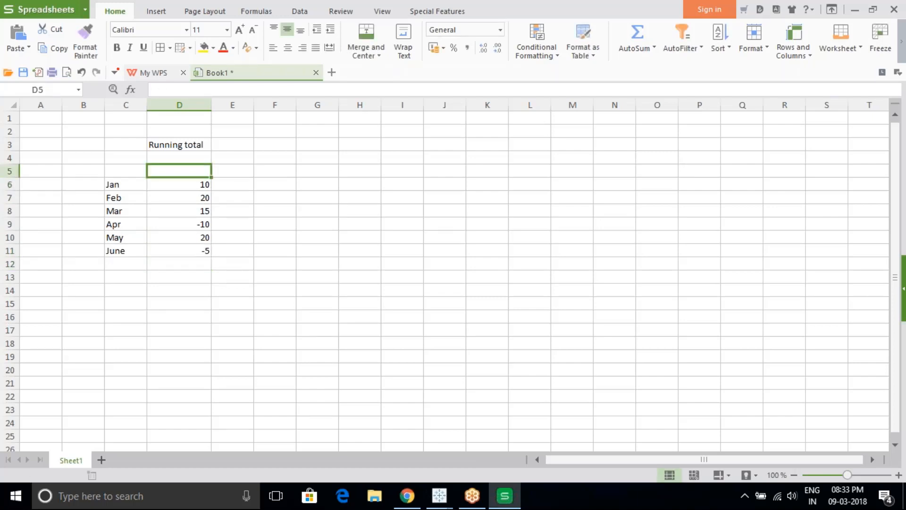
pyautogui.write('Profit')
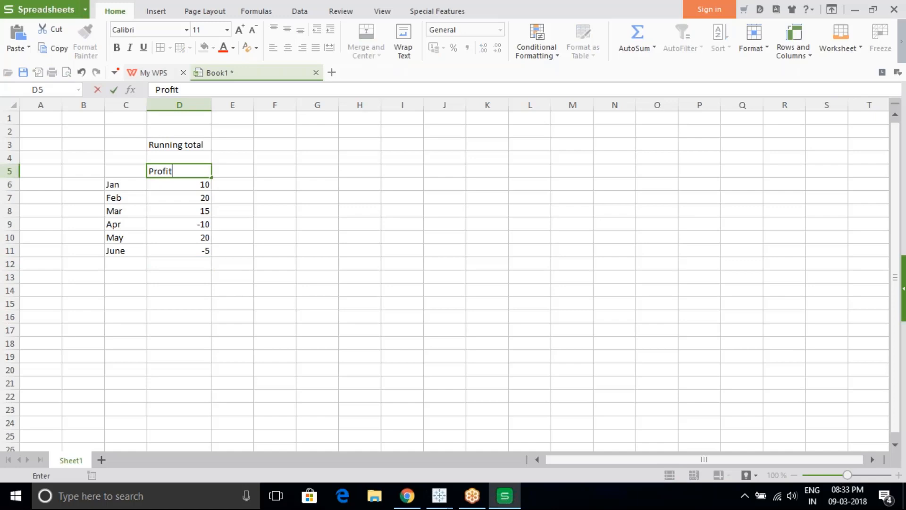
pyautogui.write('s')
pyautogui.click(233, 171)
# Copy the "Running total" text from D3 into E5 and widen column E to fit it
pyautogui.click(192, 144)
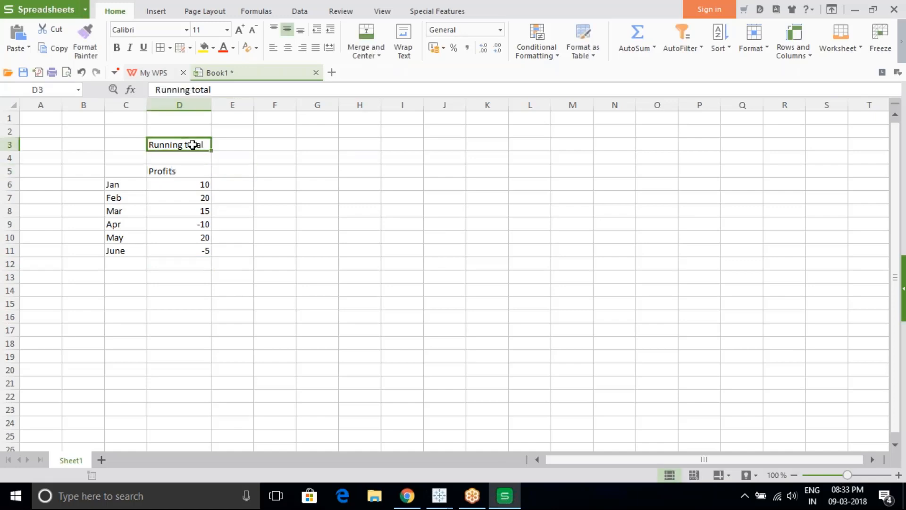
pyautogui.click(240, 171)
pyautogui.write('Running total')
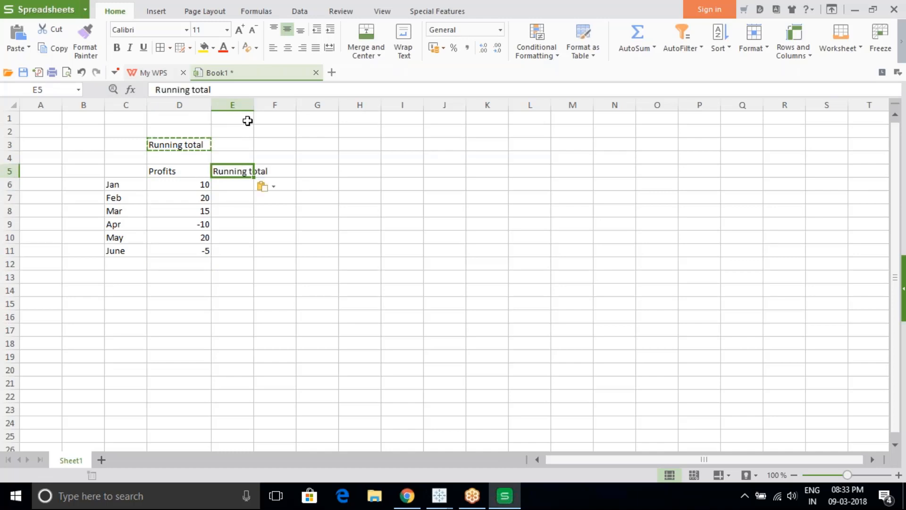
pyautogui.moveTo(254, 105); pyautogui.dragTo(299, 106)
# Clear the copy marker and enter 10 as January's running total in E6
pyautogui.click(243, 188)
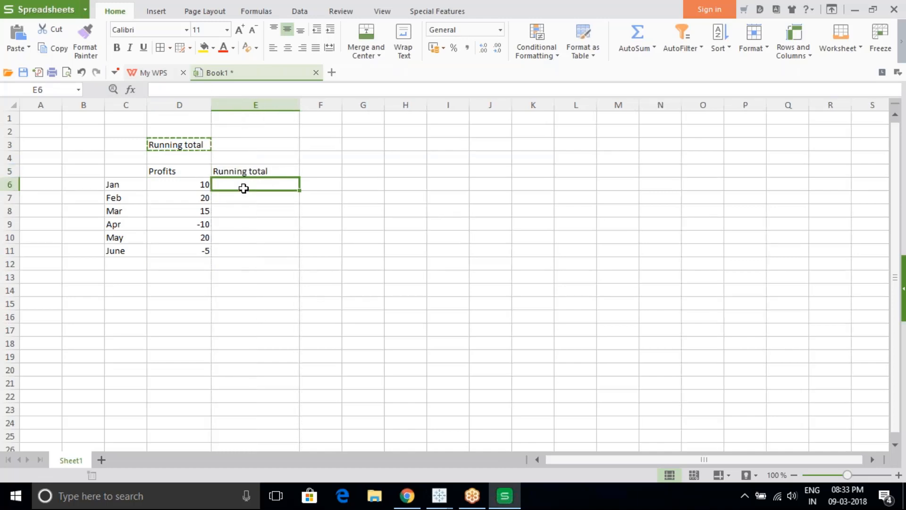
pyautogui.press('Escape')
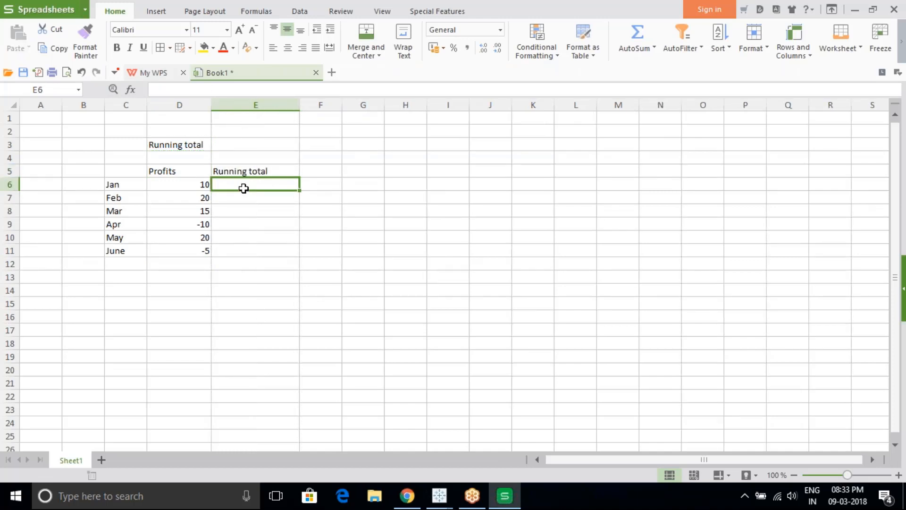
pyautogui.write('10')
pyautogui.press('Return')
pyautogui.moveTo(233, 196); pyautogui.dragTo(230, 185)
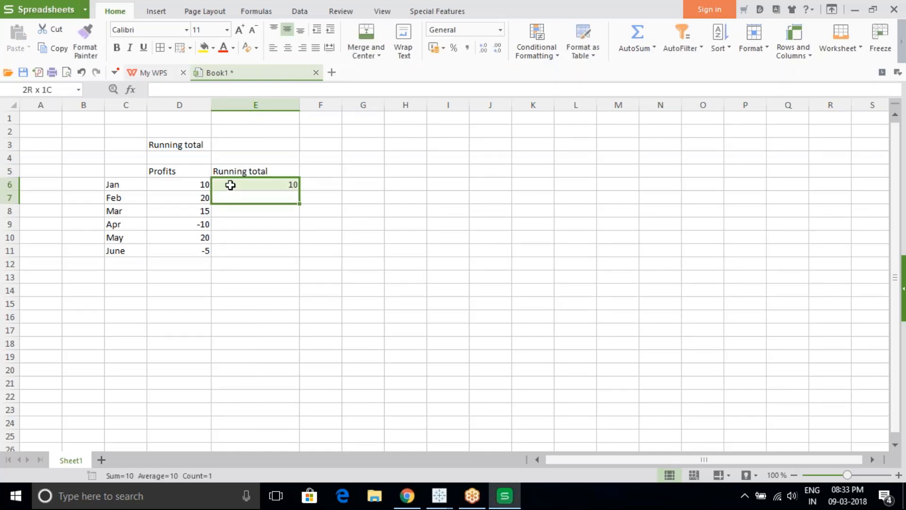
pyautogui.click(230, 199)
# Change the heading in E5 to "Running Sum"
pyautogui.click(268, 171)
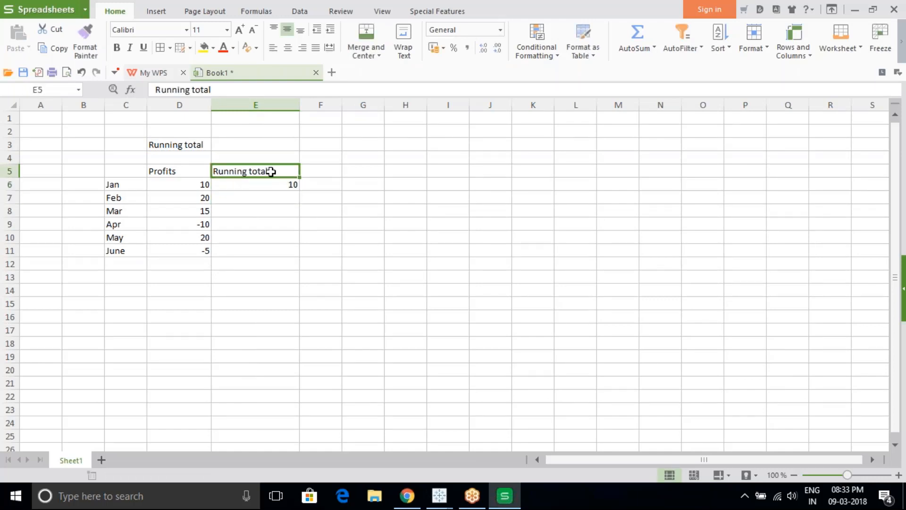
pyautogui.doubleClick(268, 171)
pyautogui.moveTo(268, 170); pyautogui.dragTo(249, 170)
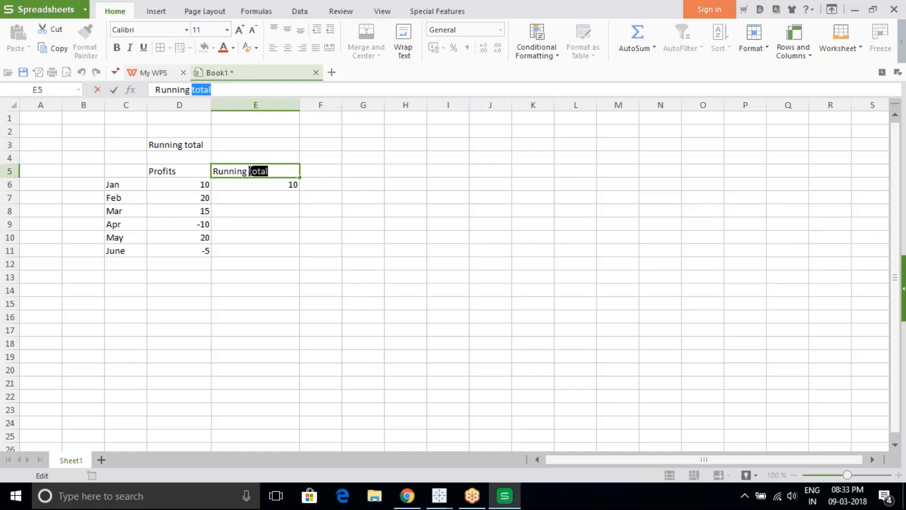
pyautogui.write('Sum')
pyautogui.click(249, 195)
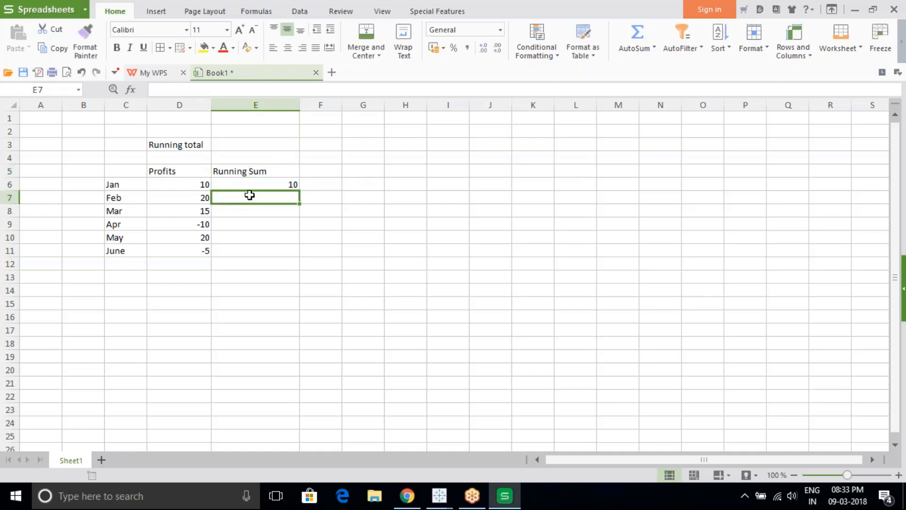
# Sum the profits cumulatively from January and enter 30 for Feb in E7 and 45 for Mar in E8
pyautogui.moveTo(188, 183); pyautogui.dragTo(187, 196)
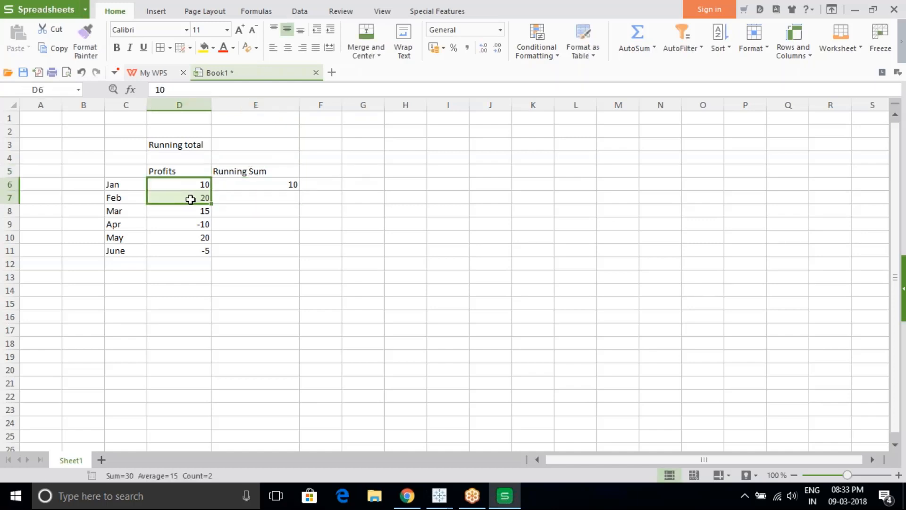
pyautogui.click(275, 197)
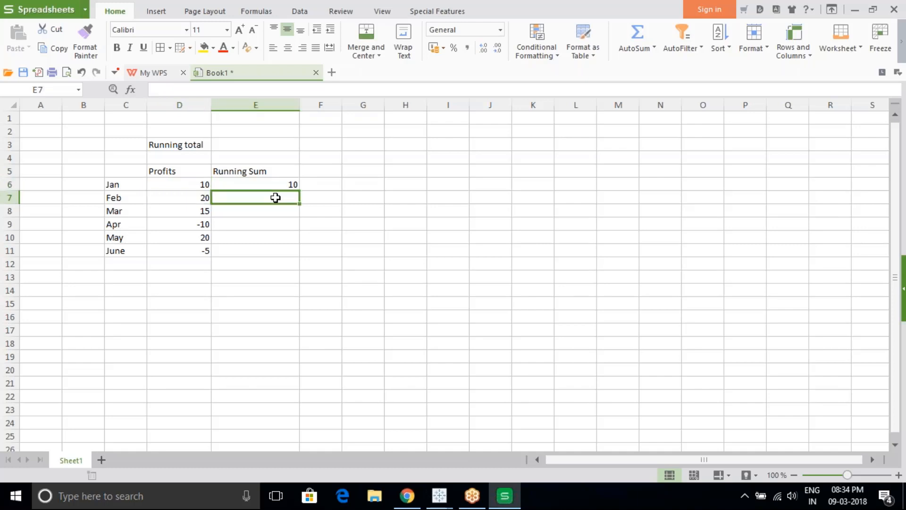
pyautogui.write('30')
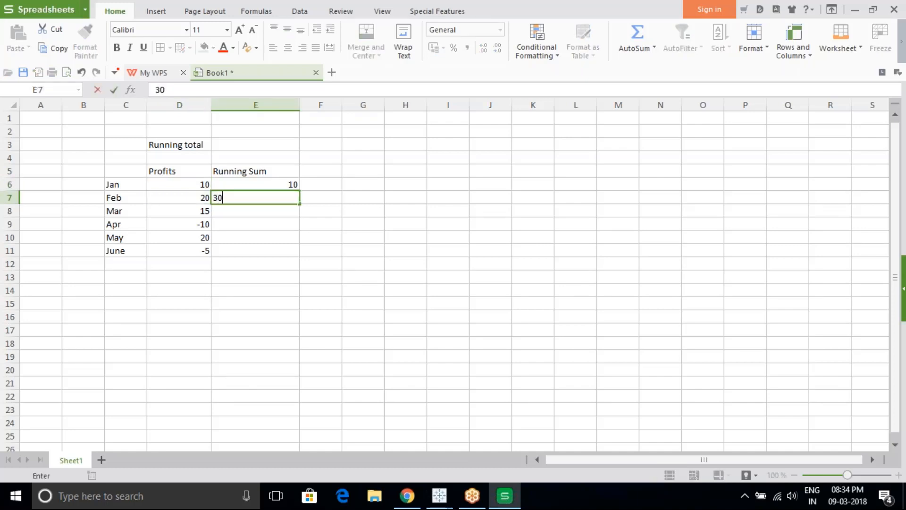
pyautogui.click(271, 211)
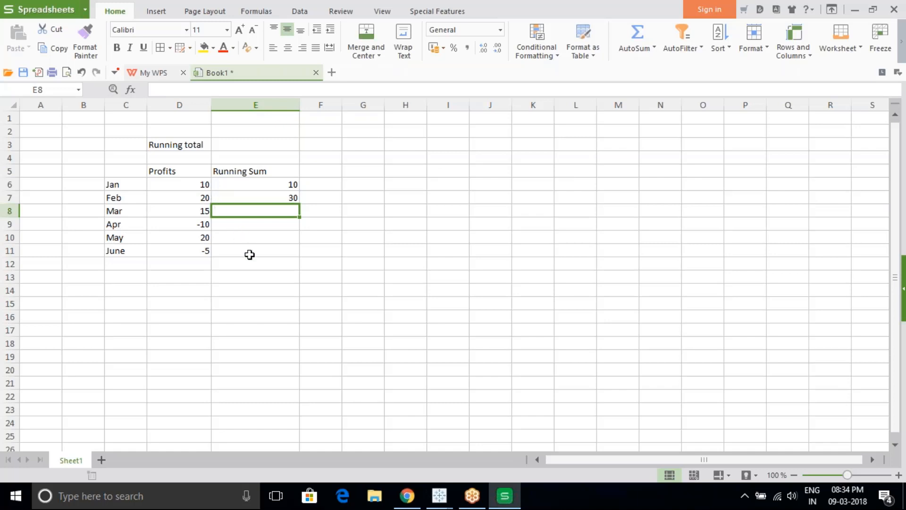
pyautogui.moveTo(184, 182); pyautogui.dragTo(186, 210)
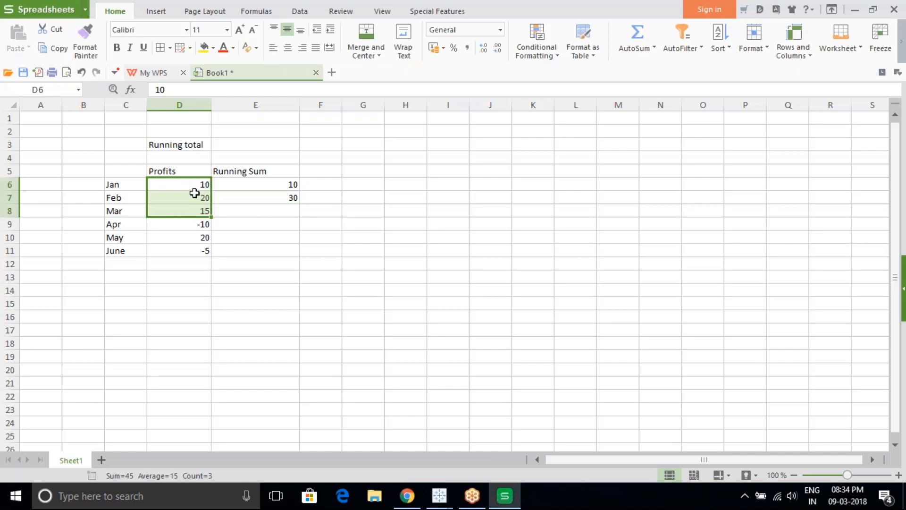
pyautogui.click(237, 212)
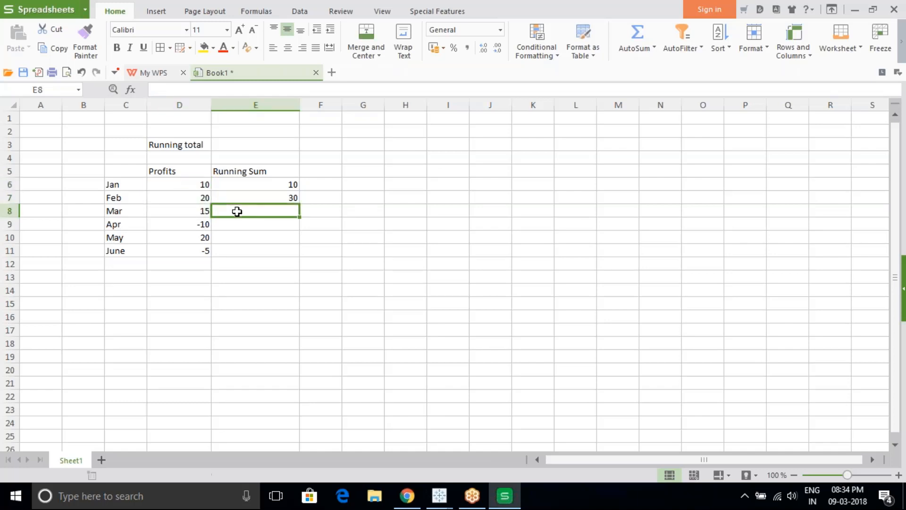
pyautogui.write('45')
pyautogui.press('Return')
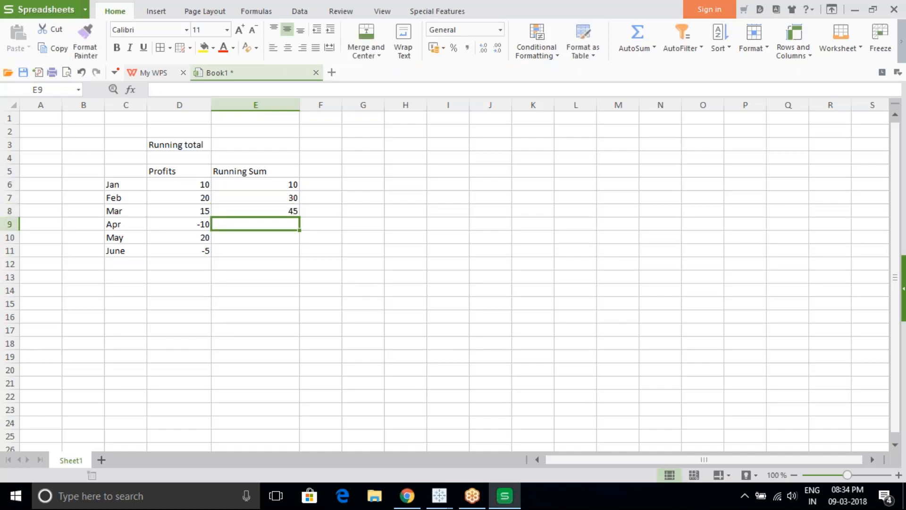
# Enter 35 as April's running sum in E9 and compare it with March's running sum and April's profit
pyautogui.moveTo(194, 186); pyautogui.dragTo(192, 225)
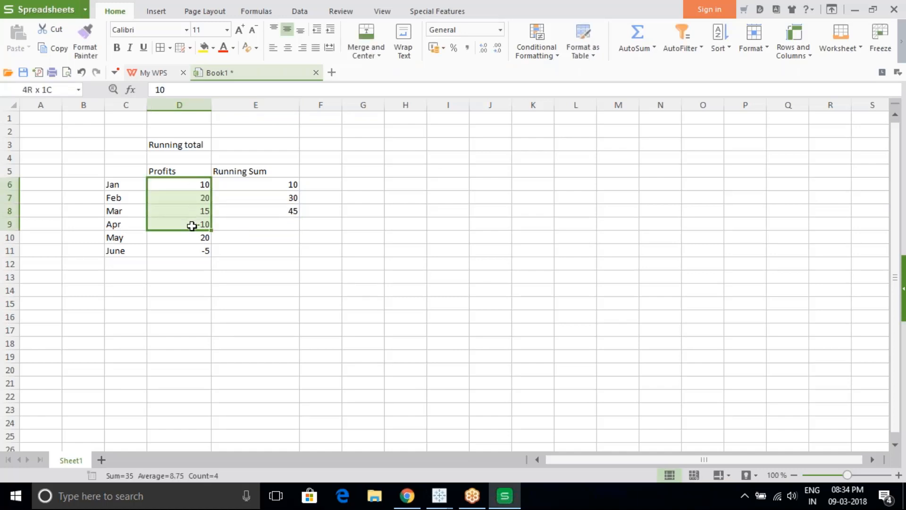
pyautogui.click(261, 226)
pyautogui.write('3')
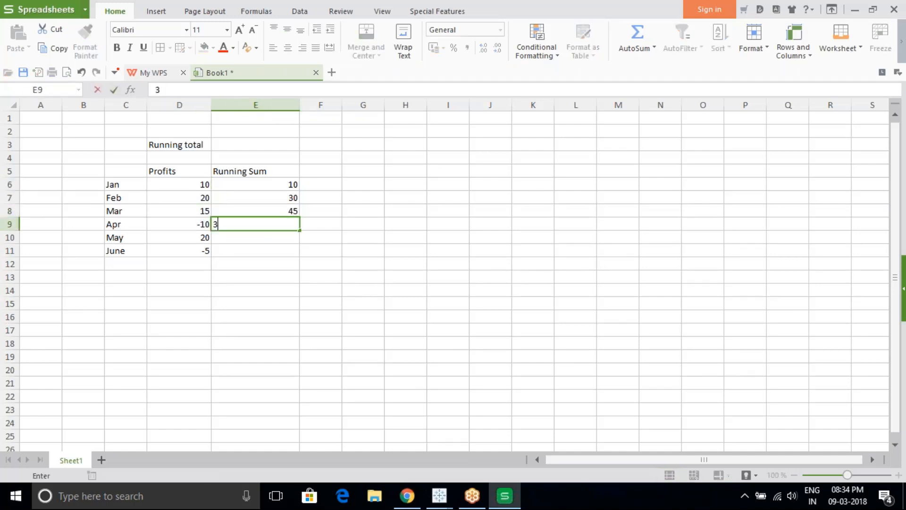
pyautogui.write('5')
pyautogui.moveTo(250, 210); pyautogui.dragTo(203, 226)
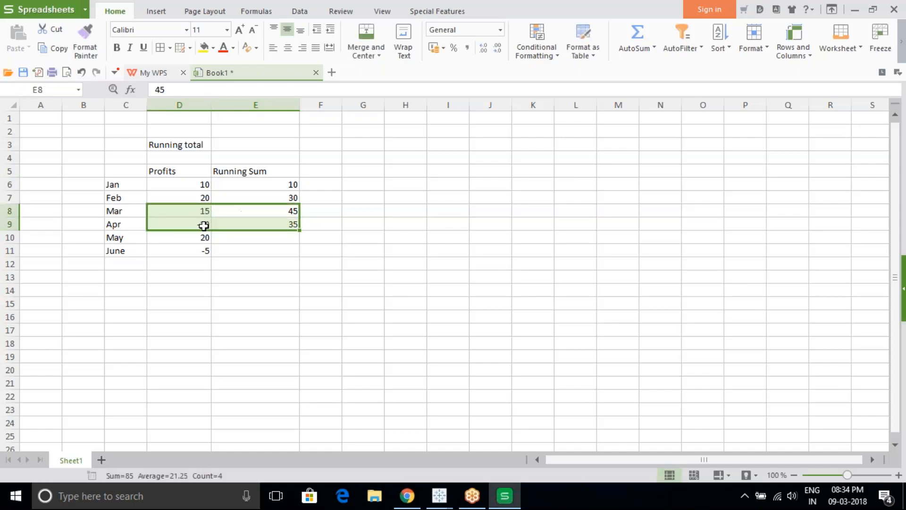
pyautogui.click(204, 226)
pyautogui.click(274, 208)
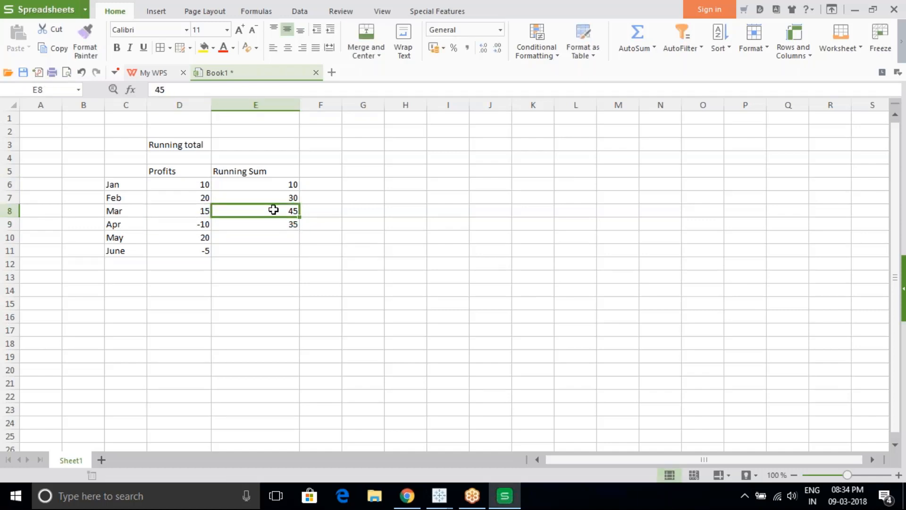
pyautogui.click(266, 226)
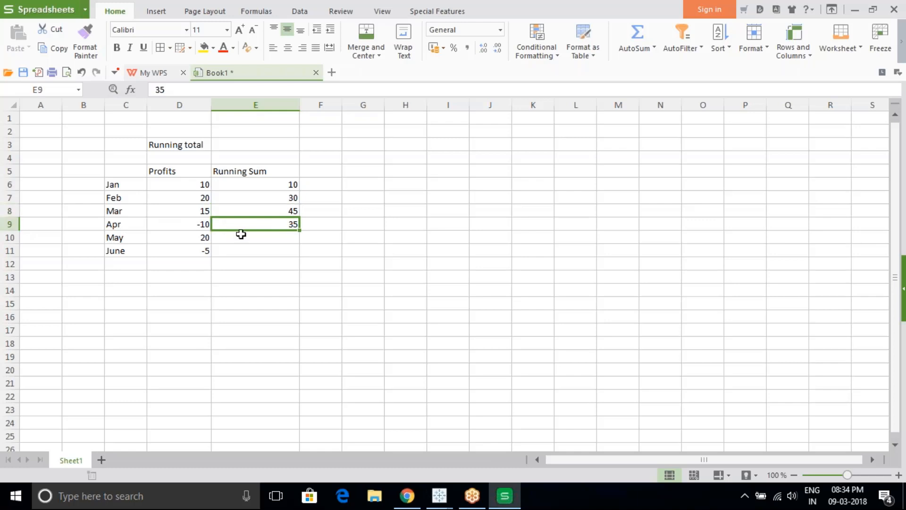
# Sum the profits from January through each month and enter 55 for May in E10 and 50 for June in E11
pyautogui.click(189, 189)
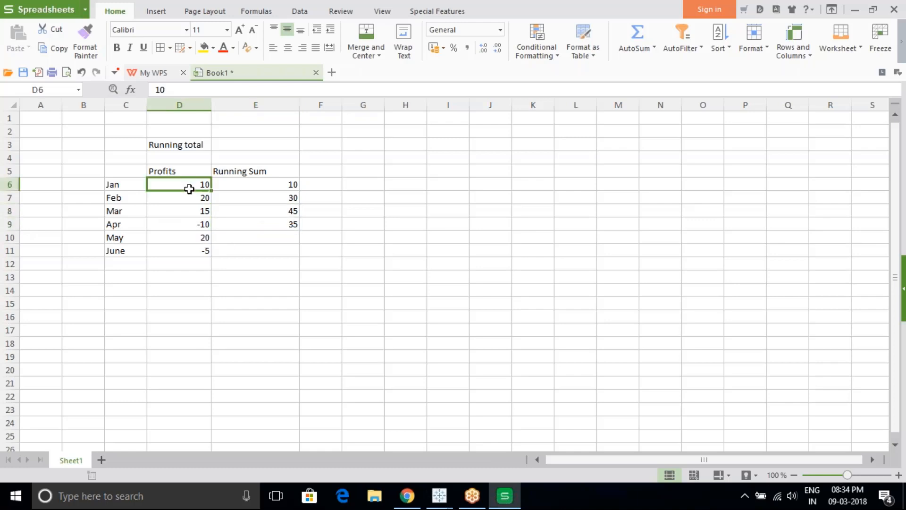
pyautogui.moveTo(189, 189); pyautogui.dragTo(189, 237)
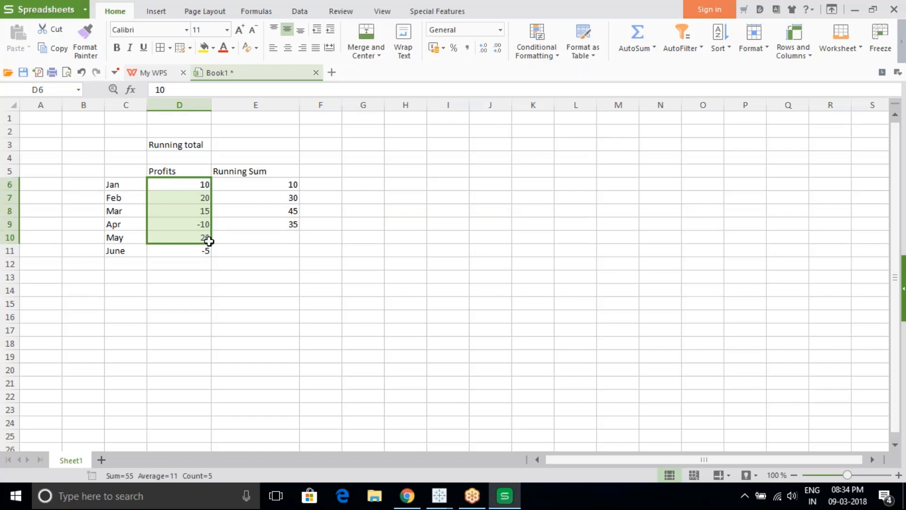
pyautogui.click(242, 241)
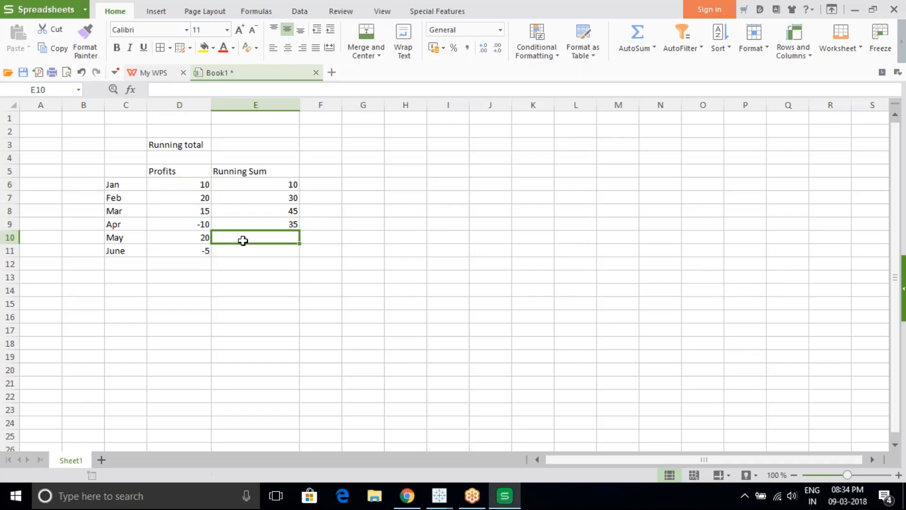
pyautogui.write('55')
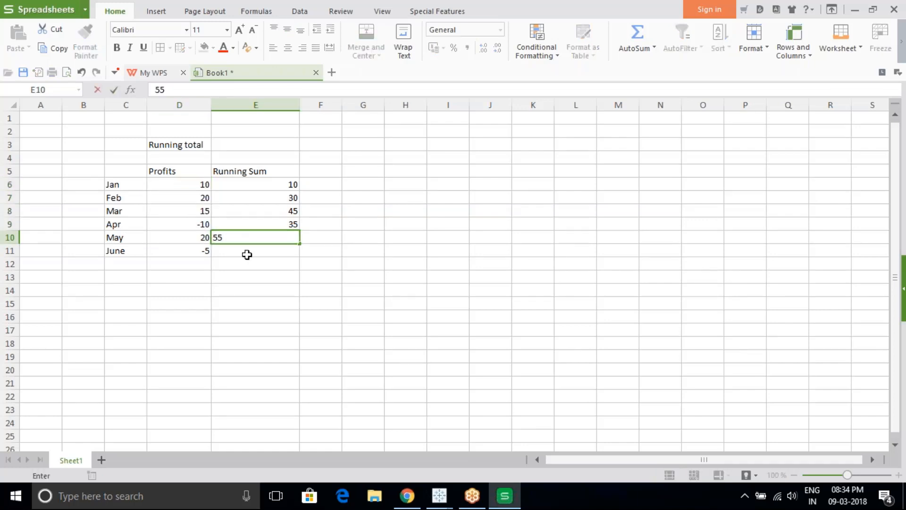
pyautogui.moveTo(202, 184); pyautogui.dragTo(194, 249)
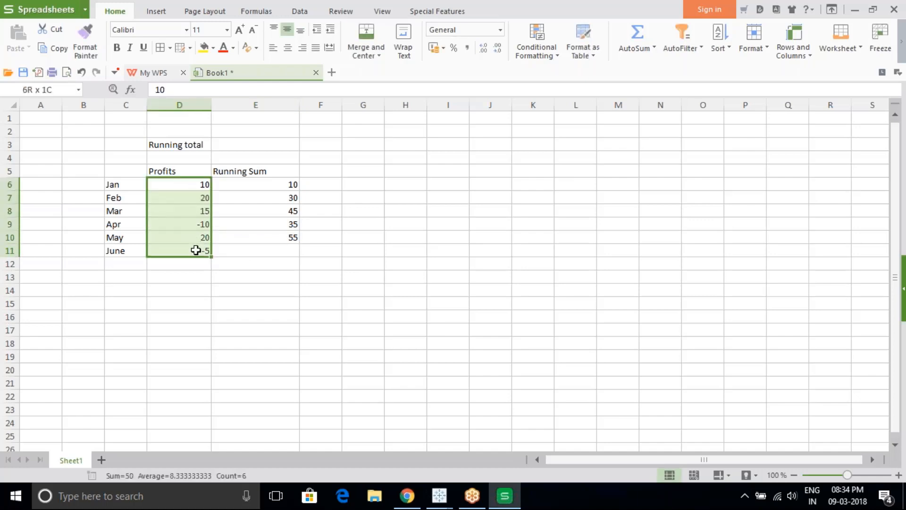
pyautogui.click(275, 247)
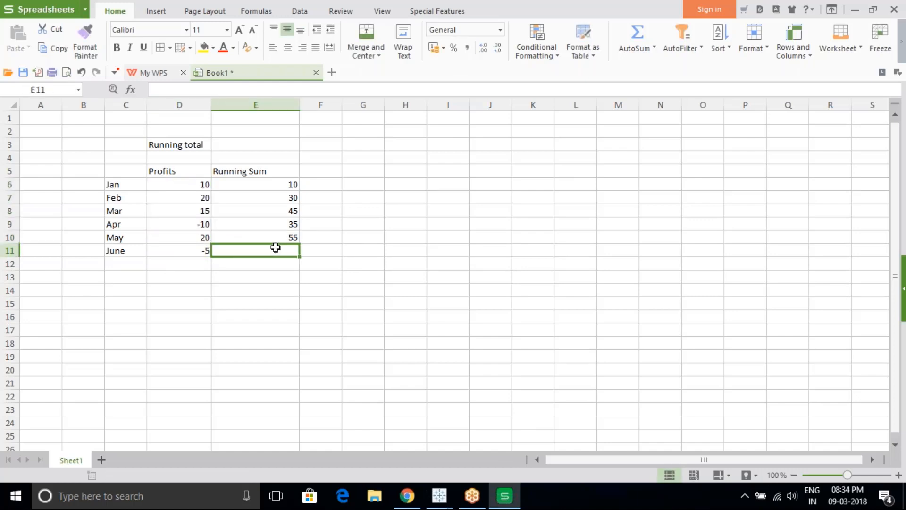
pyautogui.write('50')
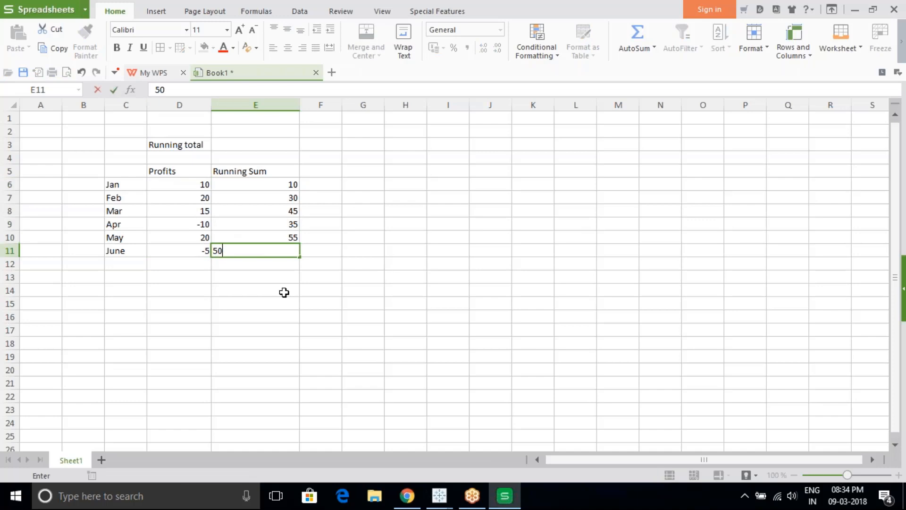
# Add the heading "Avg" in F5 and enter 10 as January's running average in F6
pyautogui.click(318, 177)
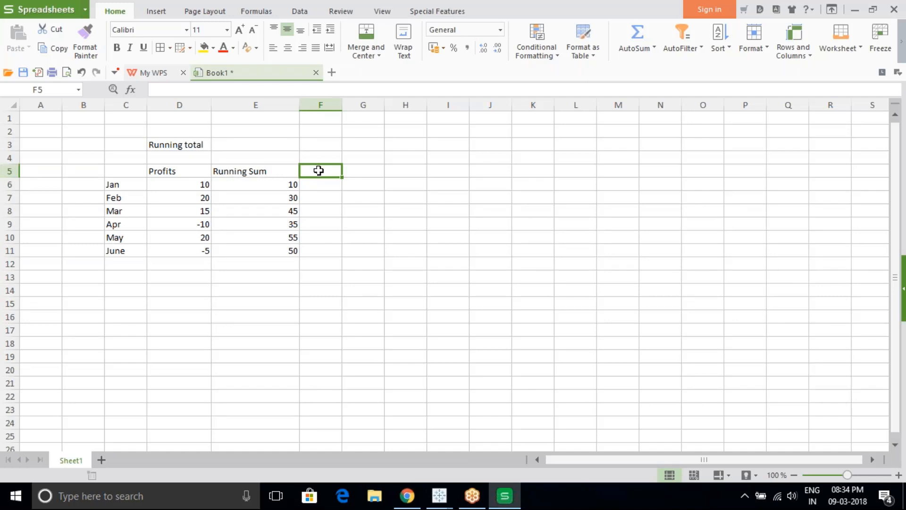
pyautogui.click(322, 186)
pyautogui.click(320, 171)
pyautogui.write('Avg')
pyautogui.press('Return')
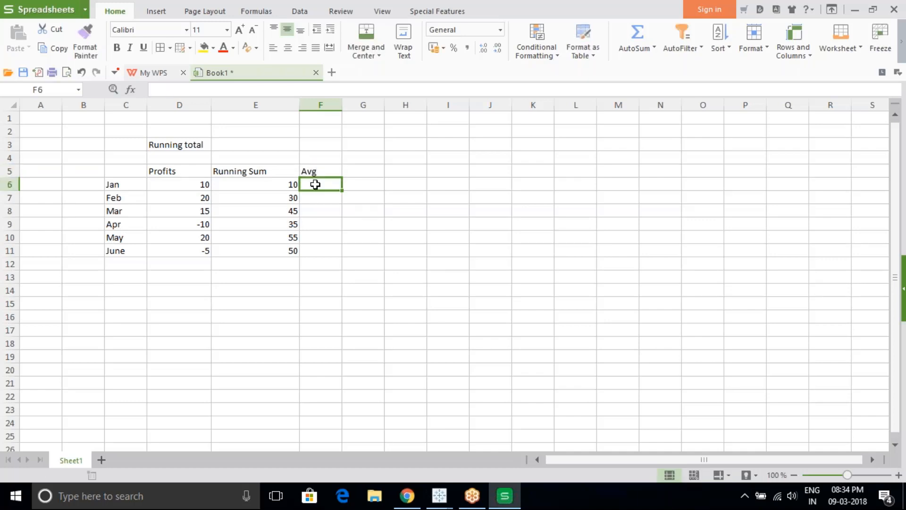
pyautogui.write('10')
pyautogui.press('Return')
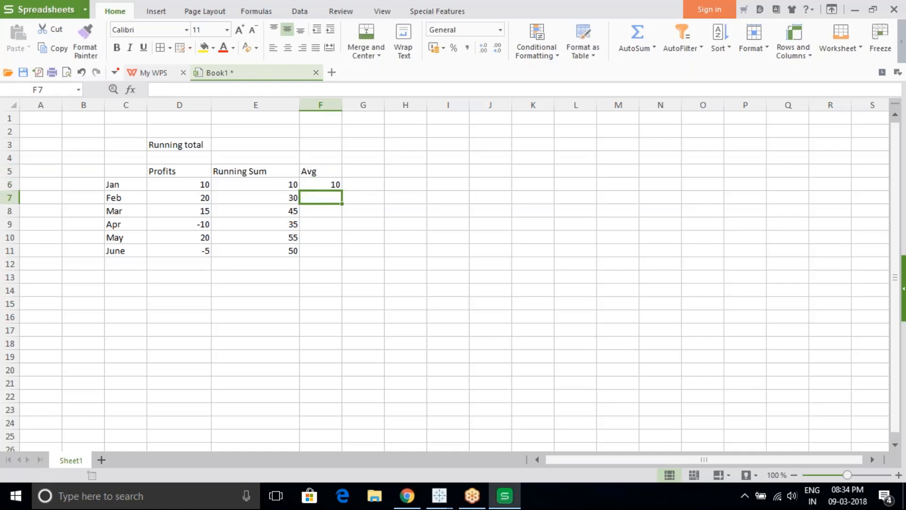
# Average the profits from January through each month and enter 15 for Feb in F7 and 15 for Mar in F8
pyautogui.moveTo(187, 183); pyautogui.dragTo(189, 201)
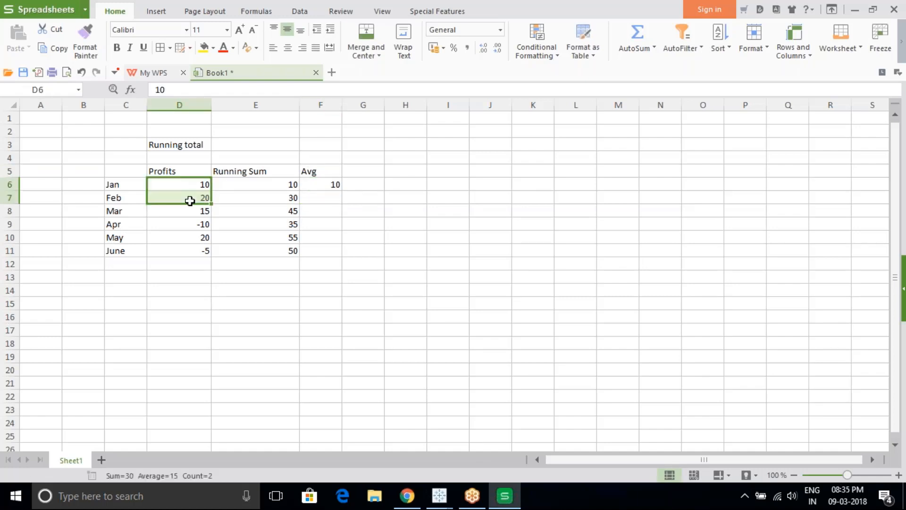
pyautogui.click(330, 197)
pyautogui.doubleClick(329, 196)
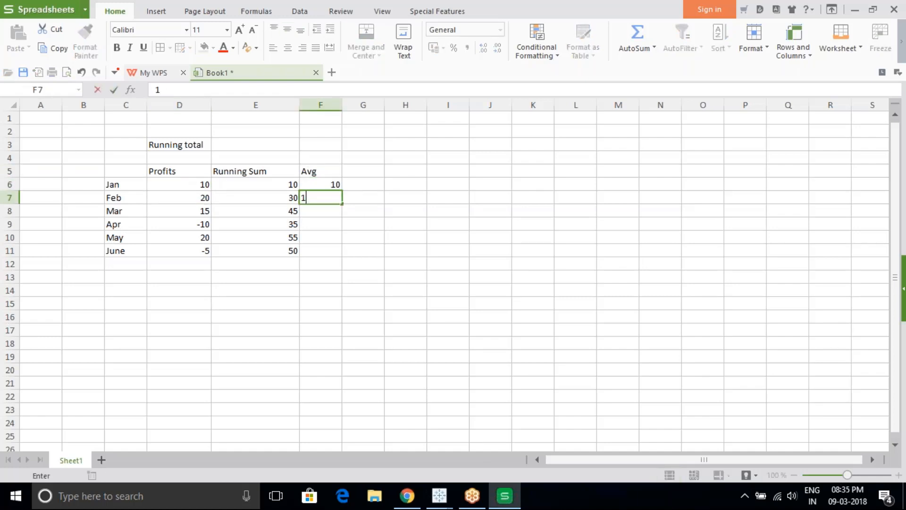
pyautogui.write('15')
pyautogui.press('Return')
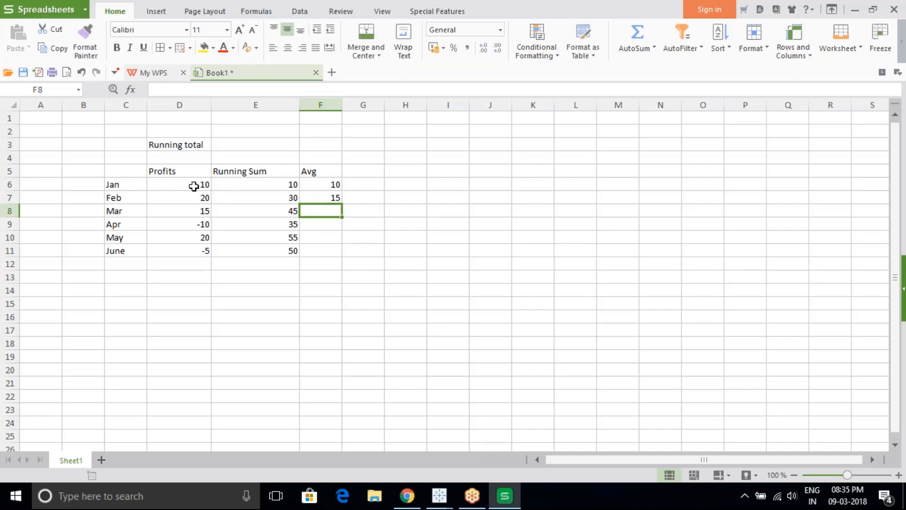
pyautogui.moveTo(192, 185); pyautogui.dragTo(191, 212)
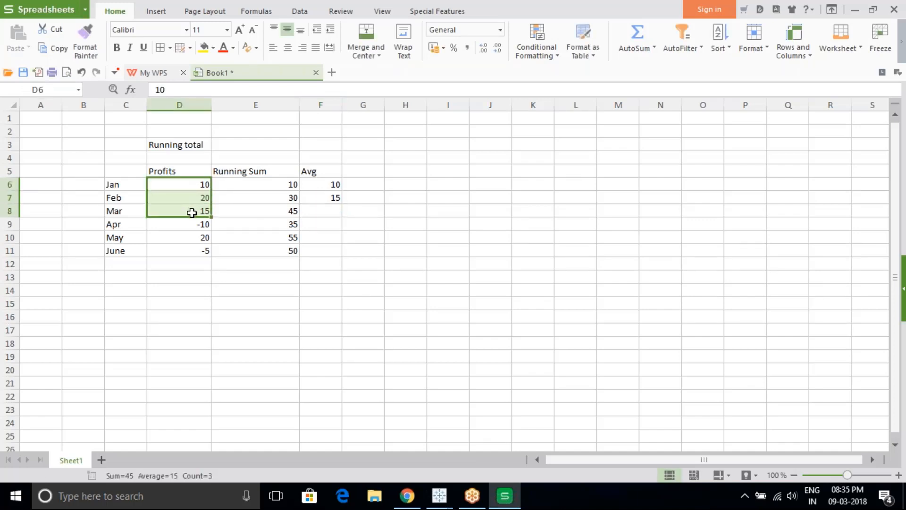
pyautogui.click(320, 211)
pyautogui.write('15')
pyautogui.press('Return')
# Average the profits from January through each month and enter 8.75 for Apr in F9 and 11 for May in F10
pyautogui.moveTo(182, 185); pyautogui.dragTo(182, 225)
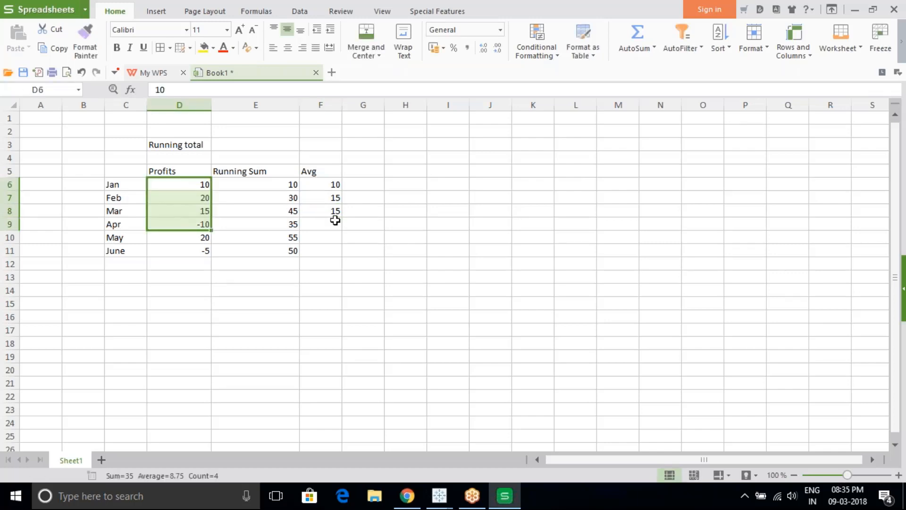
pyautogui.click(337, 223)
pyautogui.write('8.75')
pyautogui.click(182, 181)
pyautogui.moveTo(183, 181); pyautogui.dragTo(185, 239)
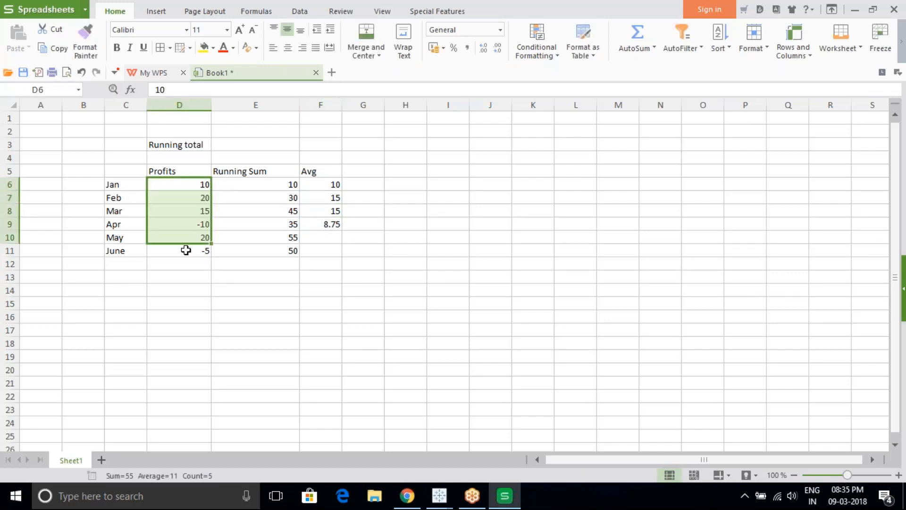
pyautogui.click(327, 238)
pyautogui.write('11')
# Average the profits from January through June and enter 8.3 in F11
pyautogui.click(181, 184)
pyautogui.moveTo(181, 184); pyautogui.dragTo(182, 252)
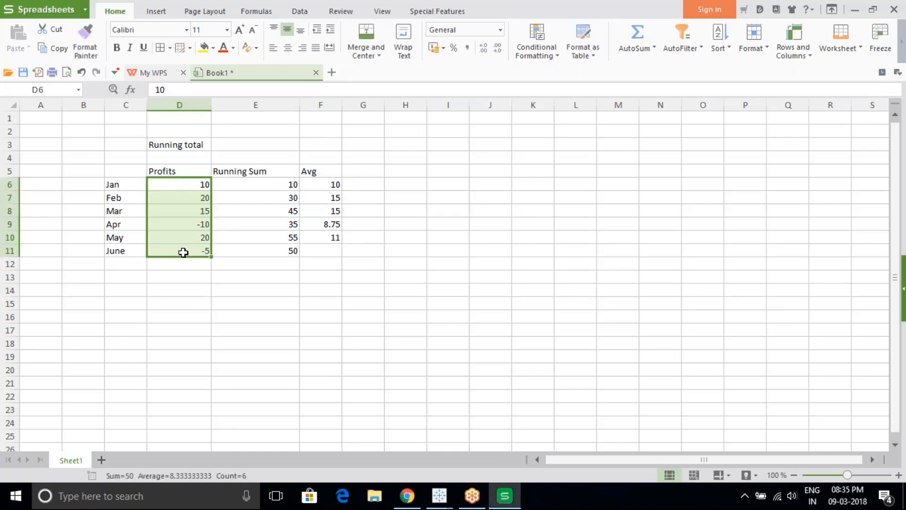
pyautogui.click(333, 254)
pyautogui.write('8.3')
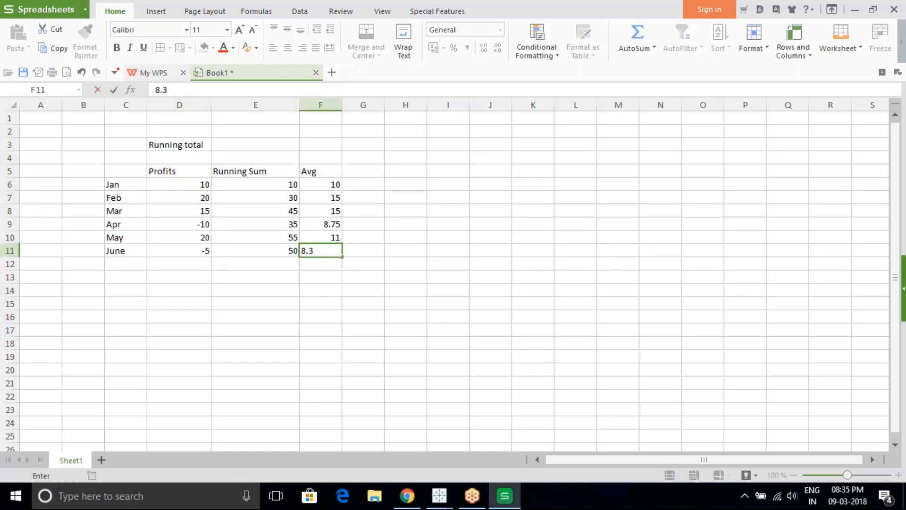
pyautogui.click(255, 171)
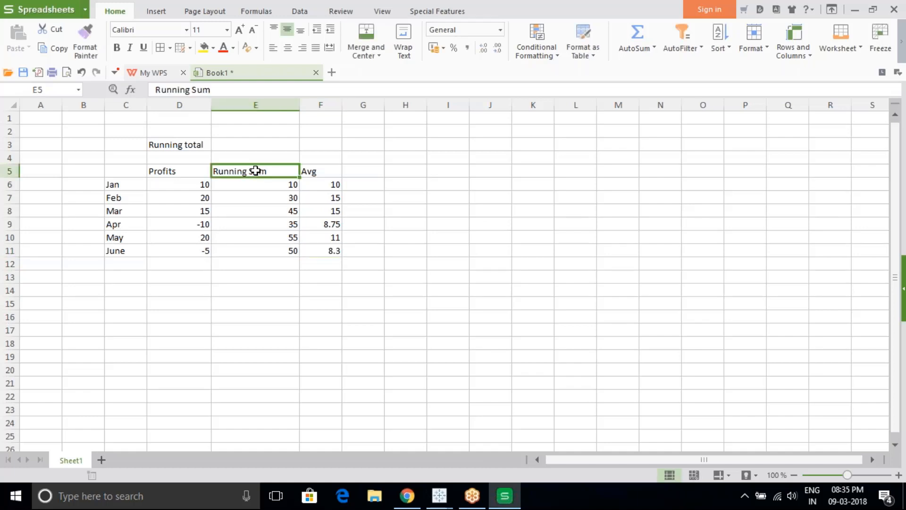
# Add the headings "Min" in G5 and "Max" in H5
pyautogui.click(329, 172)
pyautogui.click(356, 171)
pyautogui.write('Mi')
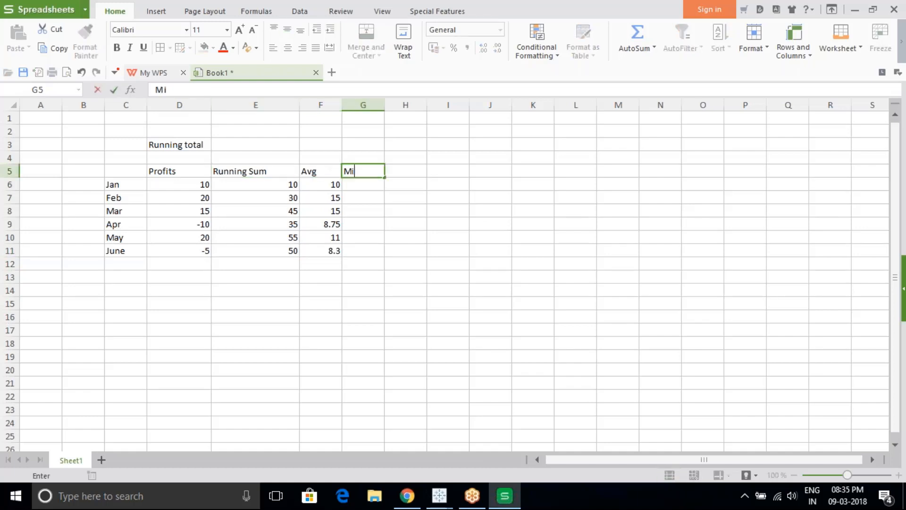
pyautogui.write('n')
pyautogui.click(397, 171)
pyautogui.write('Max')
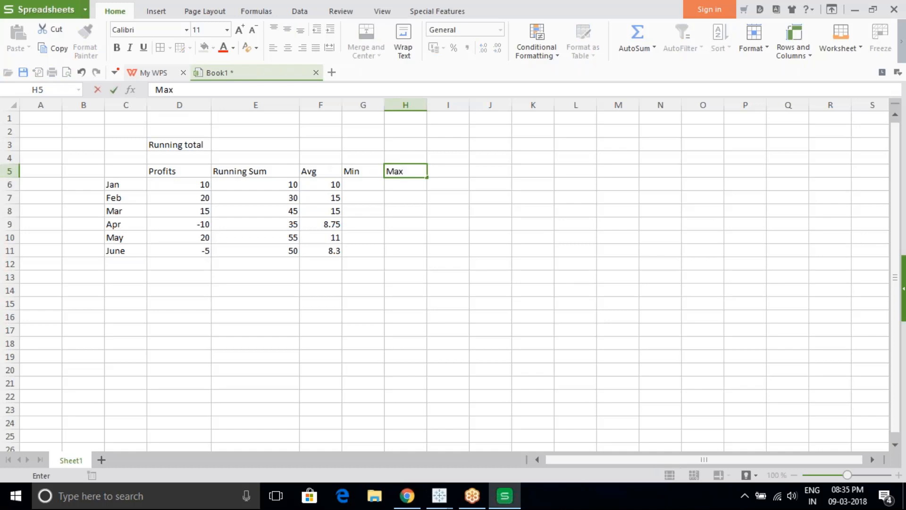
pyautogui.click(364, 305)
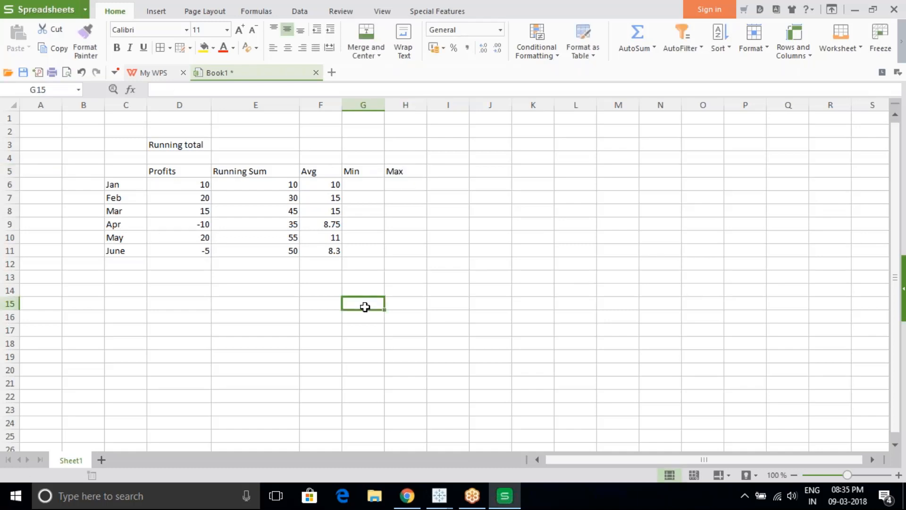
# Enter the running minimum profit as 10 for Jan in G6 and 10 for Feb in G7
pyautogui.click(359, 186)
pyautogui.write('10')
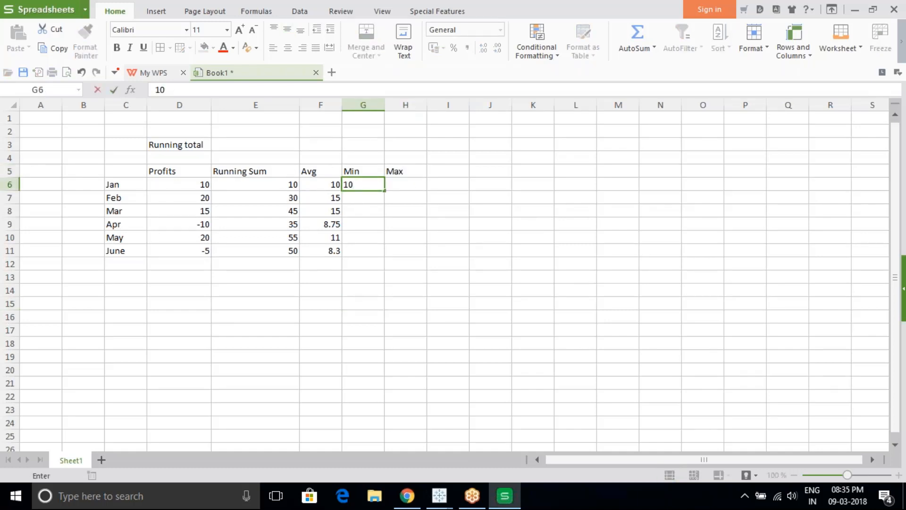
pyautogui.click(354, 199)
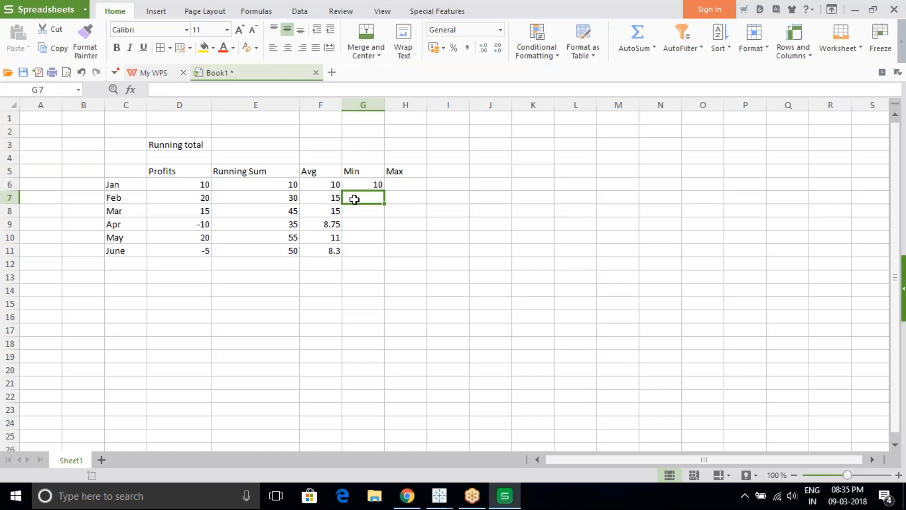
pyautogui.moveTo(186, 185); pyautogui.dragTo(185, 199)
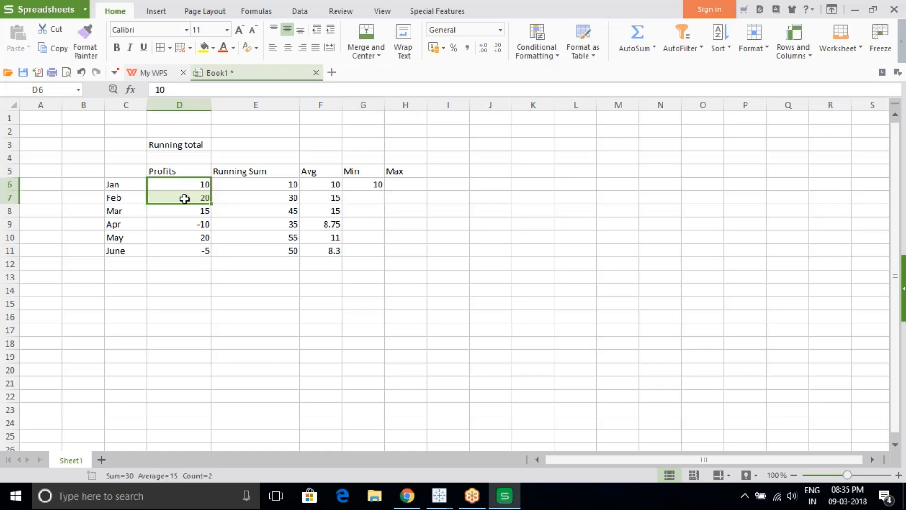
pyautogui.click(364, 199)
pyautogui.write('10')
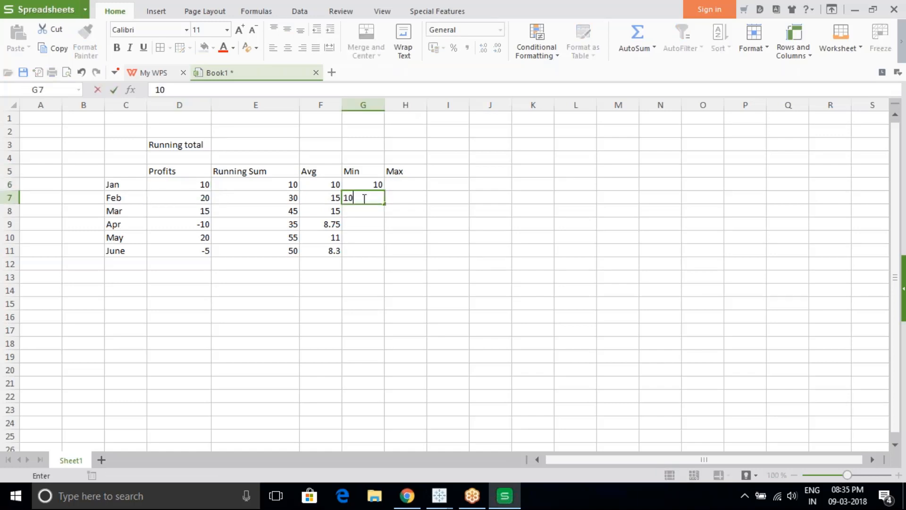
# Enter the running minimum profit as 10 for Mar in G8 and -10 for Apr in G9
pyautogui.click(361, 213)
pyautogui.moveTo(190, 184); pyautogui.dragTo(193, 221)
pyautogui.press('Return')
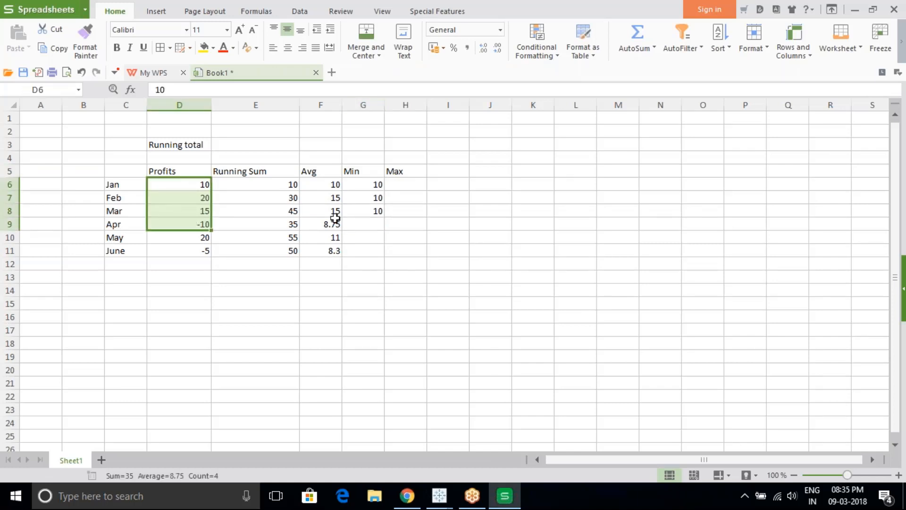
pyautogui.click(355, 224)
pyautogui.write('-10')
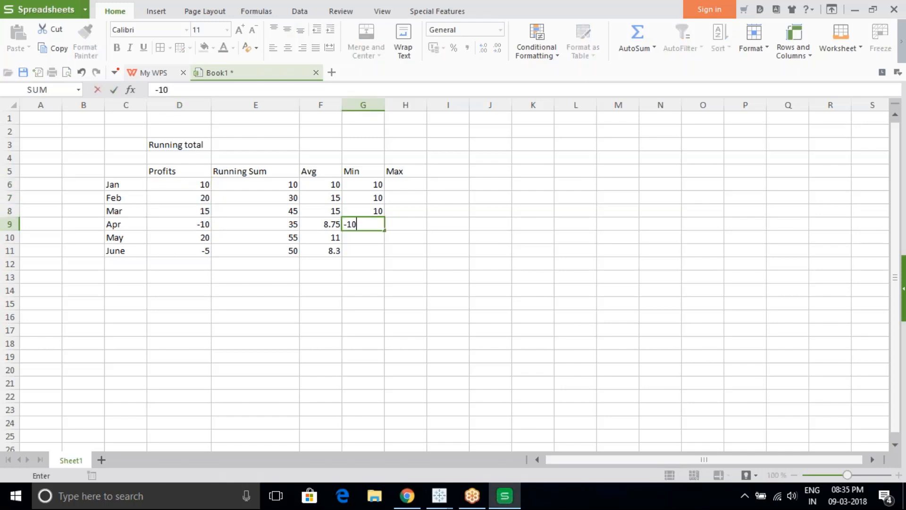
# Enter the running maximum profits in H6 to H8 as 10 for Jan, 20 for Feb and 20 for Mar
pyautogui.click(402, 185)
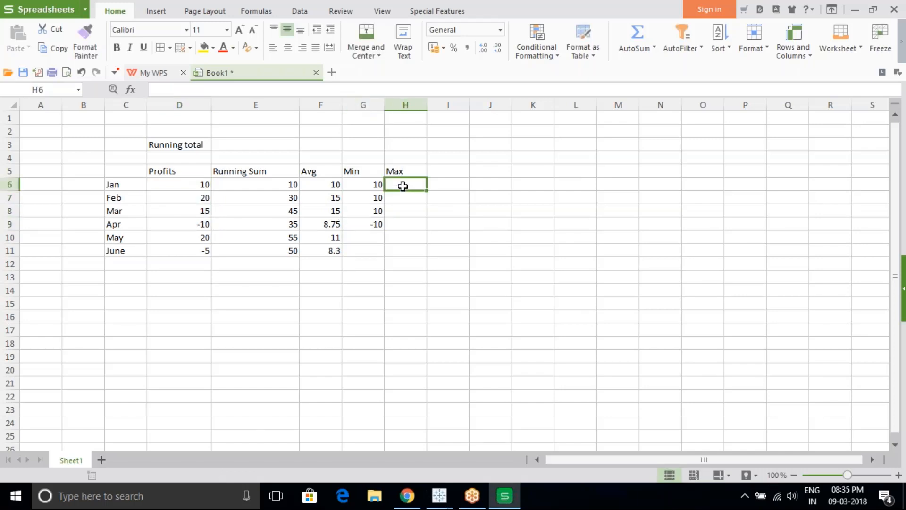
pyautogui.write('10')
pyautogui.click(403, 200)
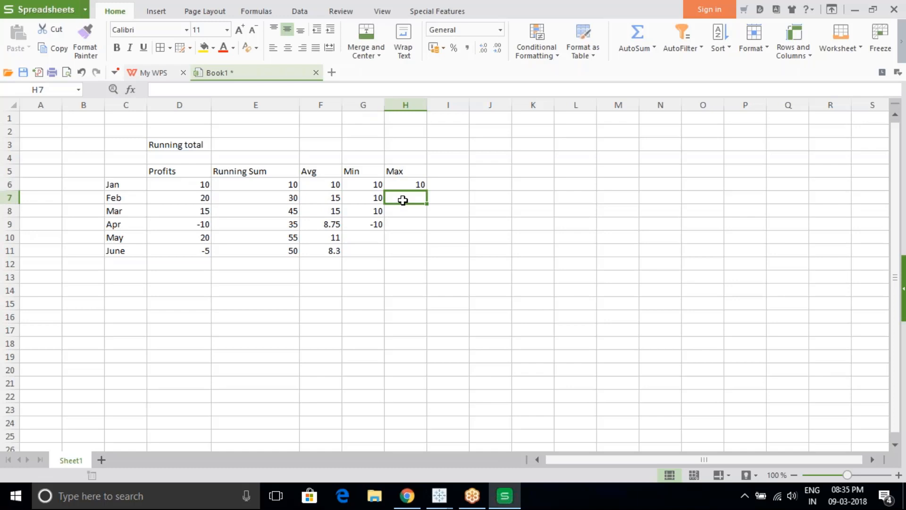
pyautogui.write('20')
pyautogui.click(401, 213)
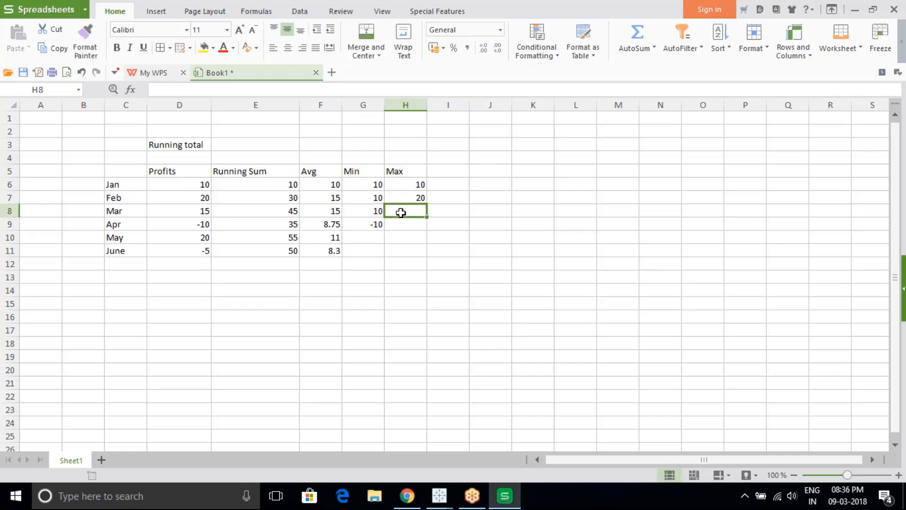
pyautogui.write('20')
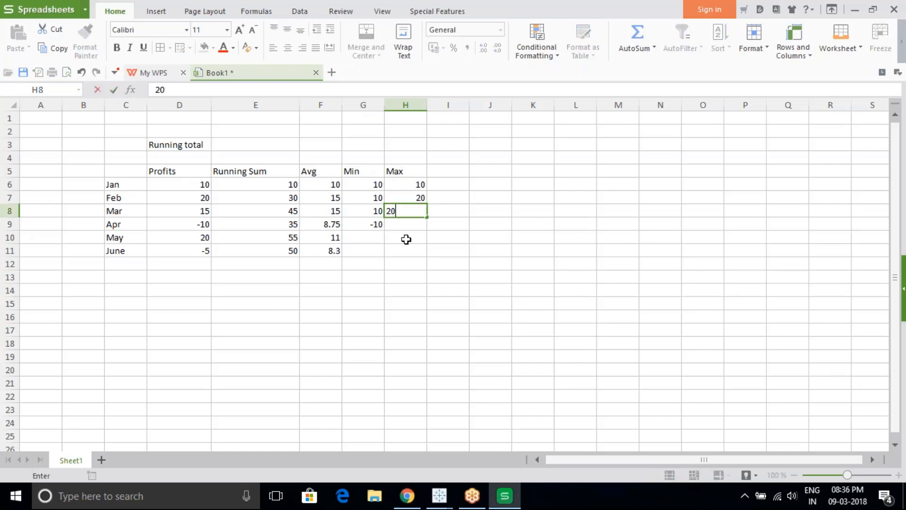
pyautogui.click(367, 307)
pyautogui.click(193, 145)
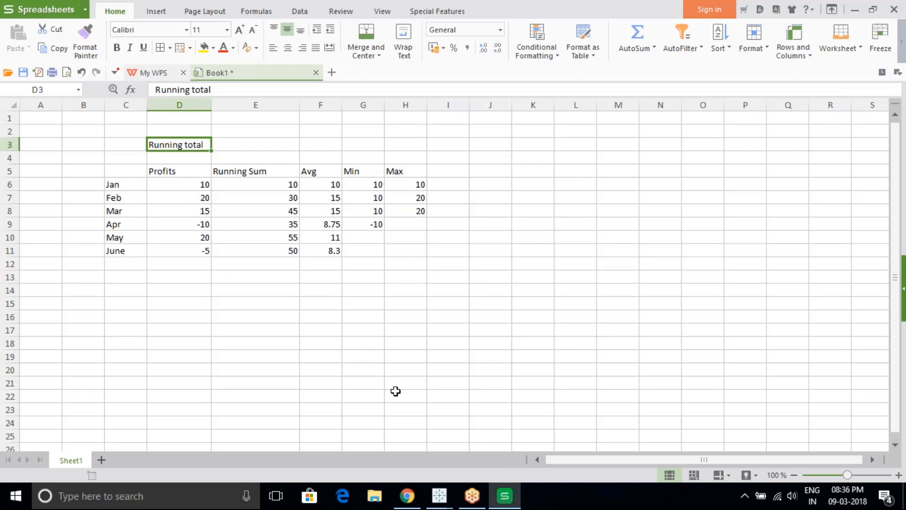
# Switch to the Custom_Charts workbook in Tableau and apply a Running Total quick table calculation to SUM(Profit) on Rows
pyautogui.moveTo(439, 496)
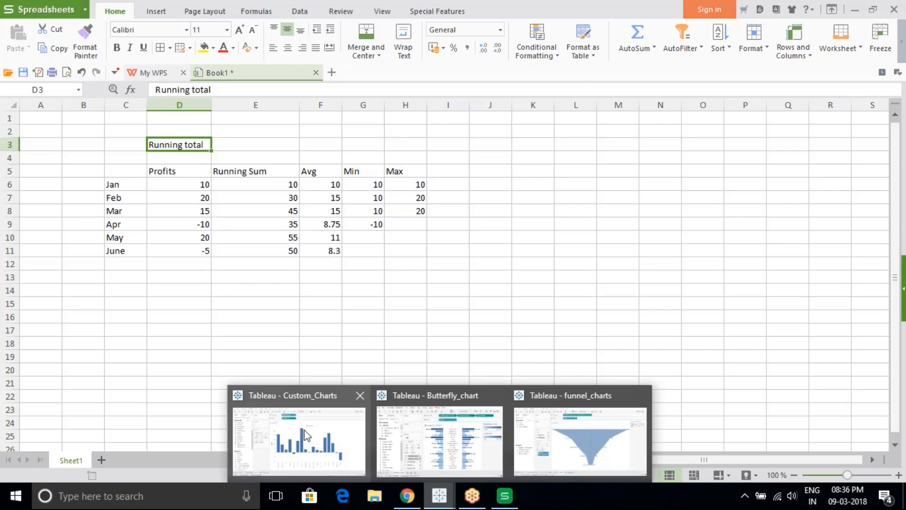
pyautogui.click(306, 434)
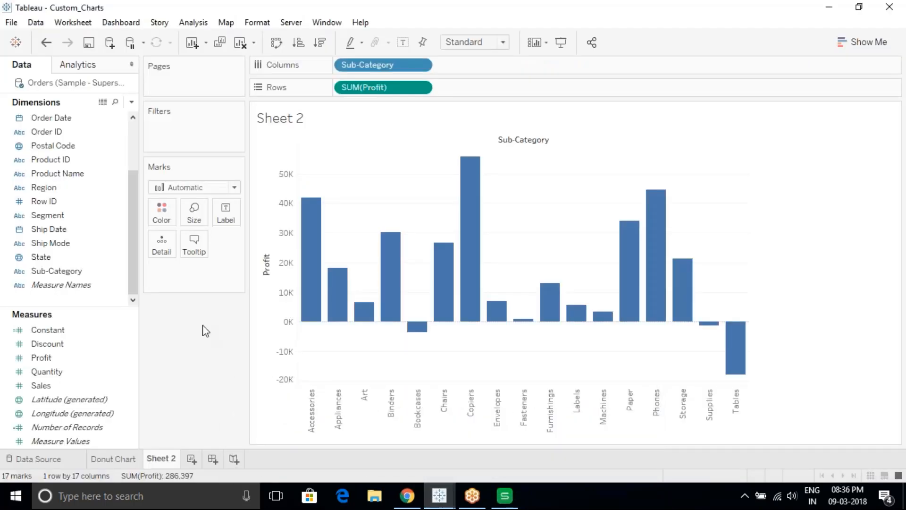
pyautogui.click(420, 88)
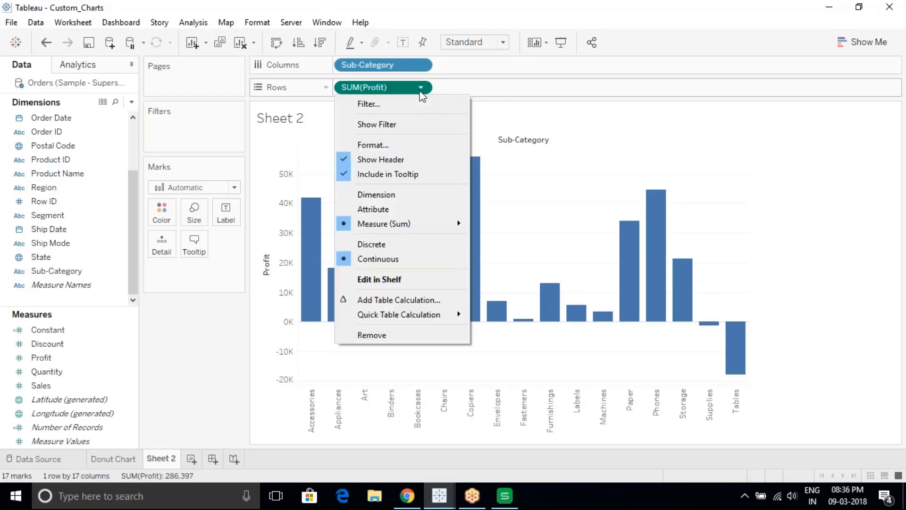
pyautogui.moveTo(414, 316)
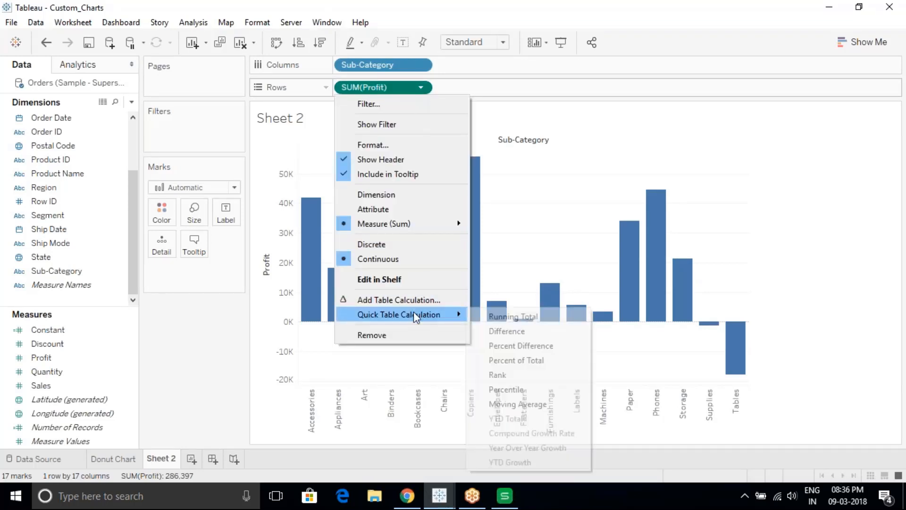
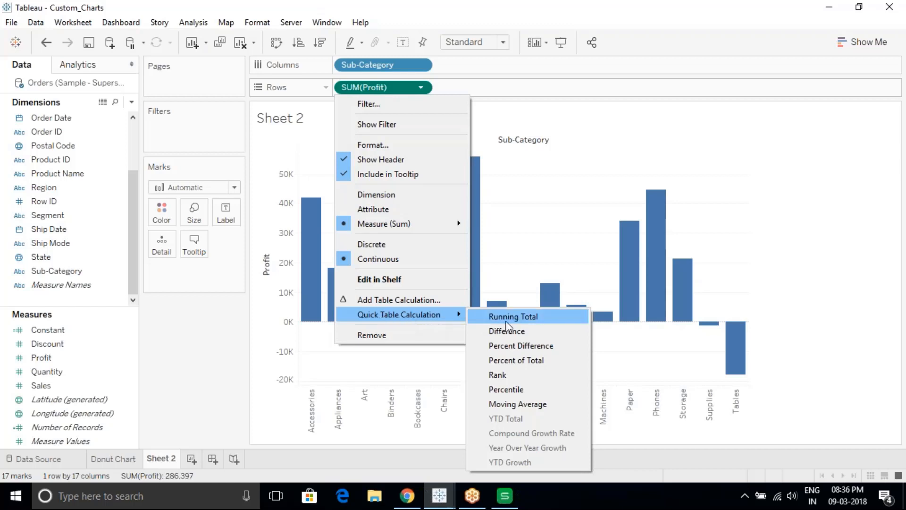
pyautogui.click(549, 321)
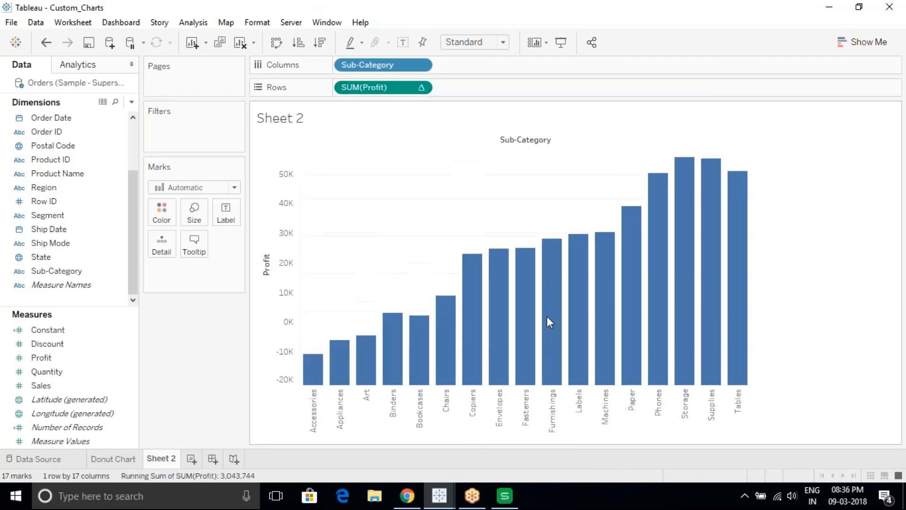
# Inspect the running sums of Accessories and Appliances, and add a new worksheet with Sub-Category on Columns and SUM(Profit) on Rows
pyautogui.moveTo(315, 377)
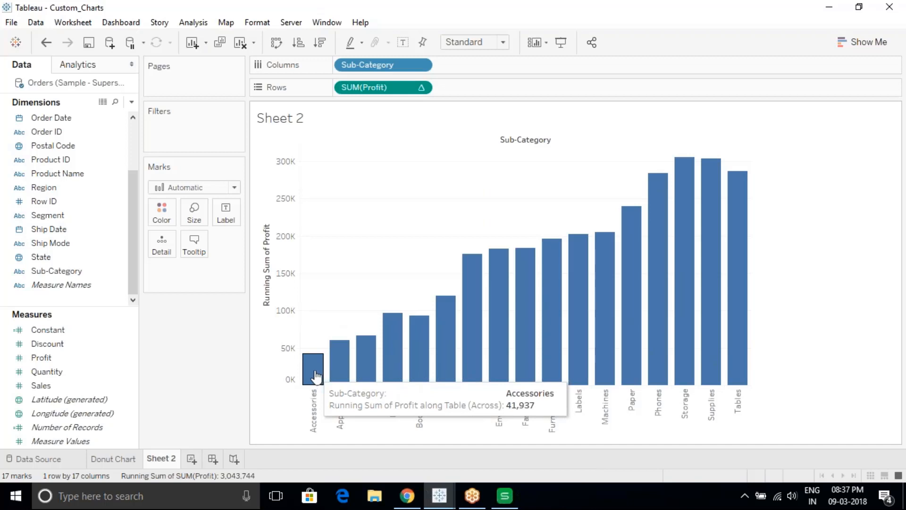
pyautogui.moveTo(341, 368)
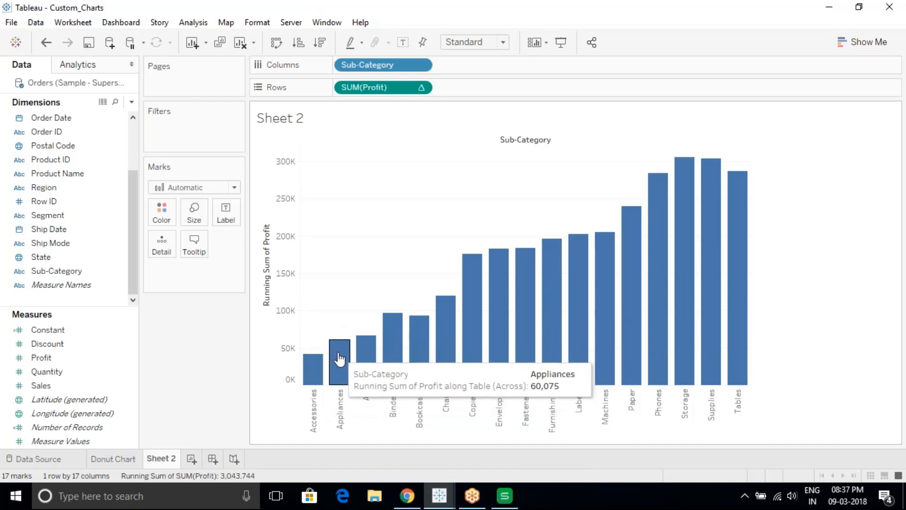
pyautogui.click(192, 461)
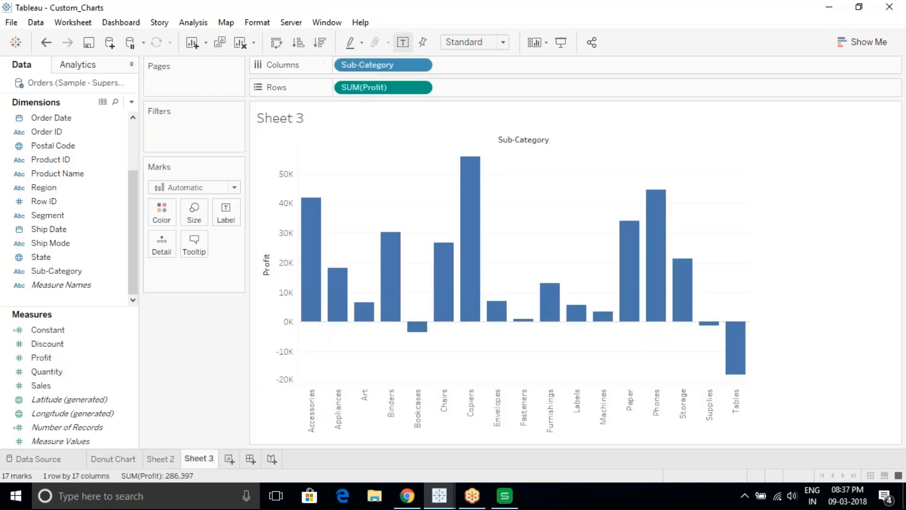
# Show mark labels on Sheet 3 and compare the Appliances profit with its running sum on Sheet 2
pyautogui.click(403, 43)
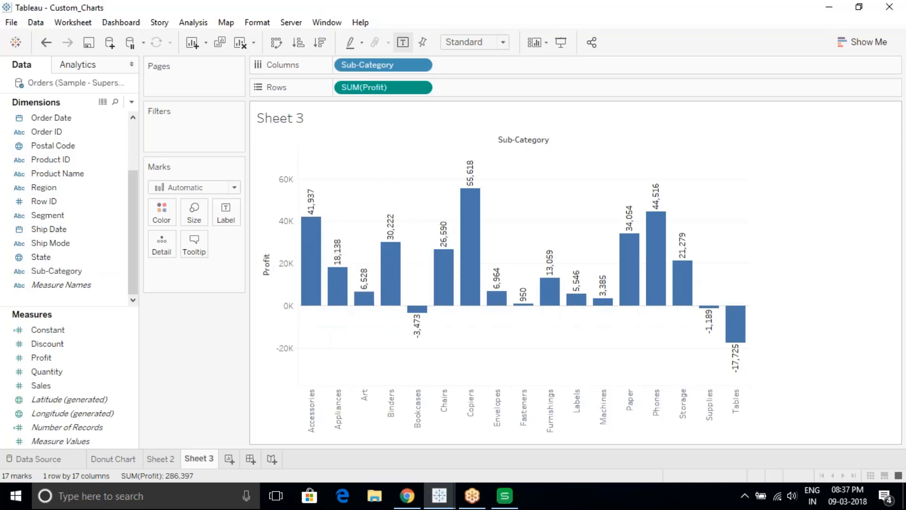
pyautogui.moveTo(338, 261)
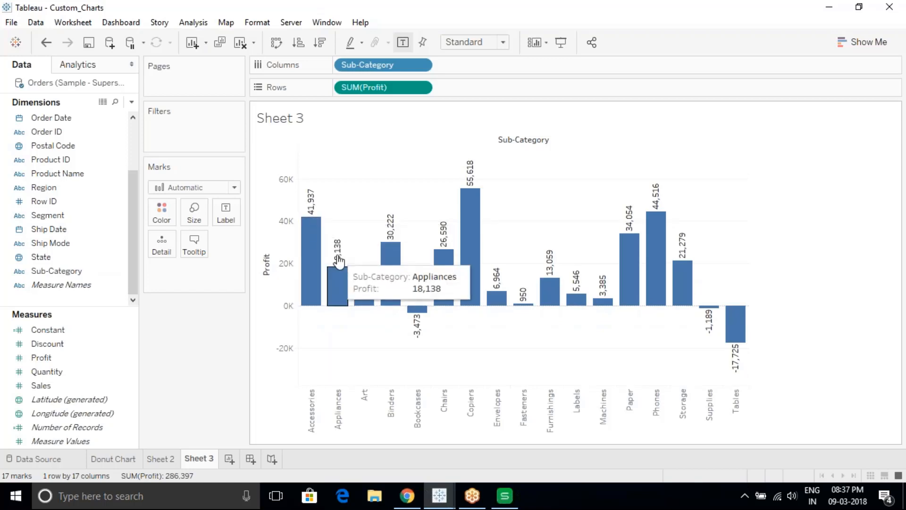
pyautogui.click(169, 458)
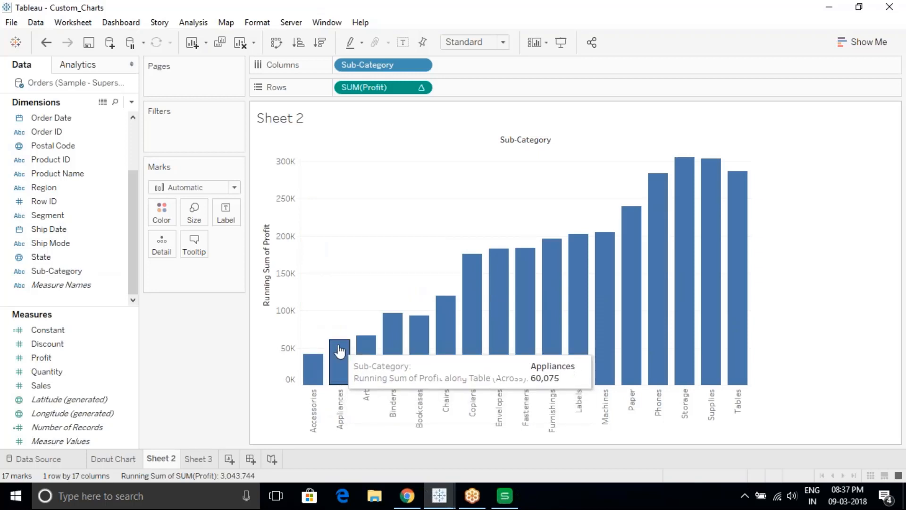
pyautogui.moveTo(359, 346)
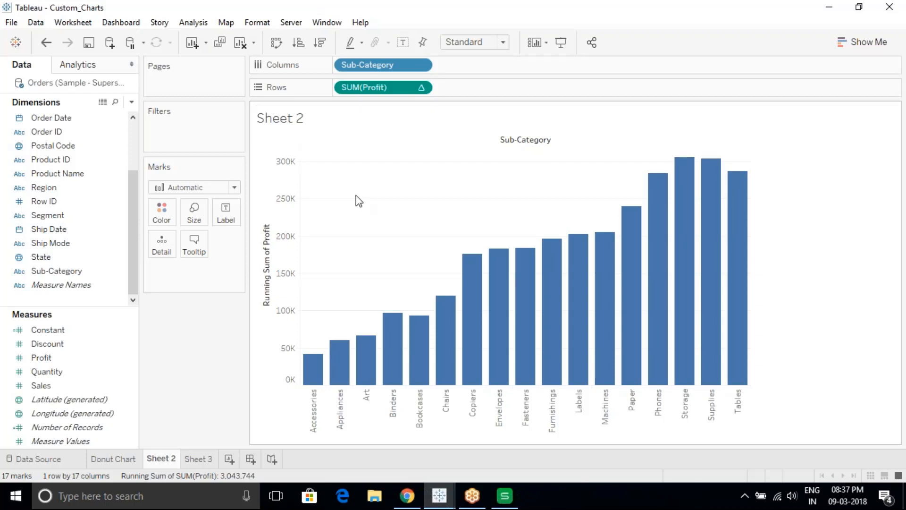
# Review the aggregation options of the Running Total table calculation on SUM(Profit) and close its settings
pyautogui.click(420, 88)
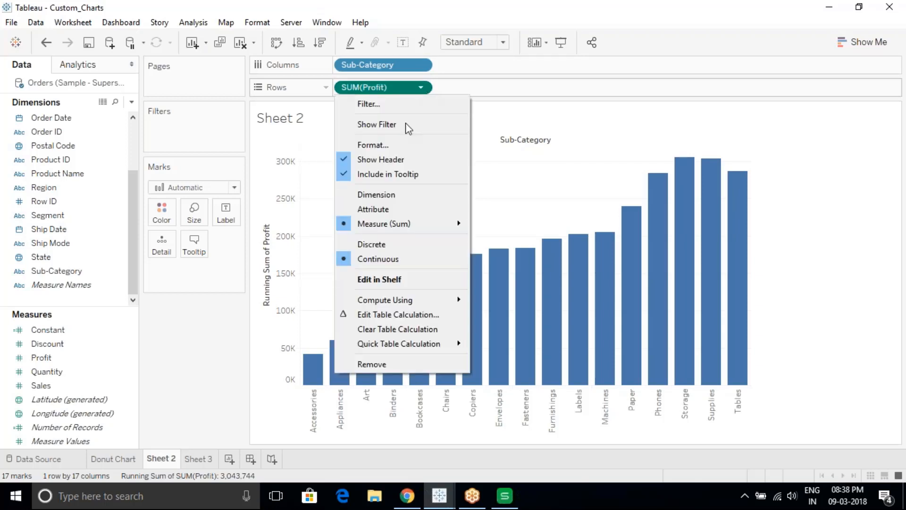
pyautogui.moveTo(399, 343)
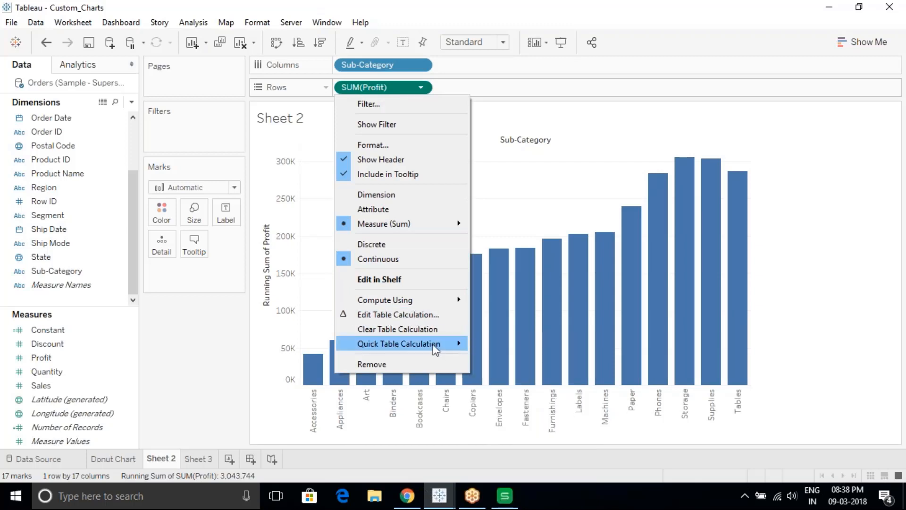
pyautogui.click(430, 321)
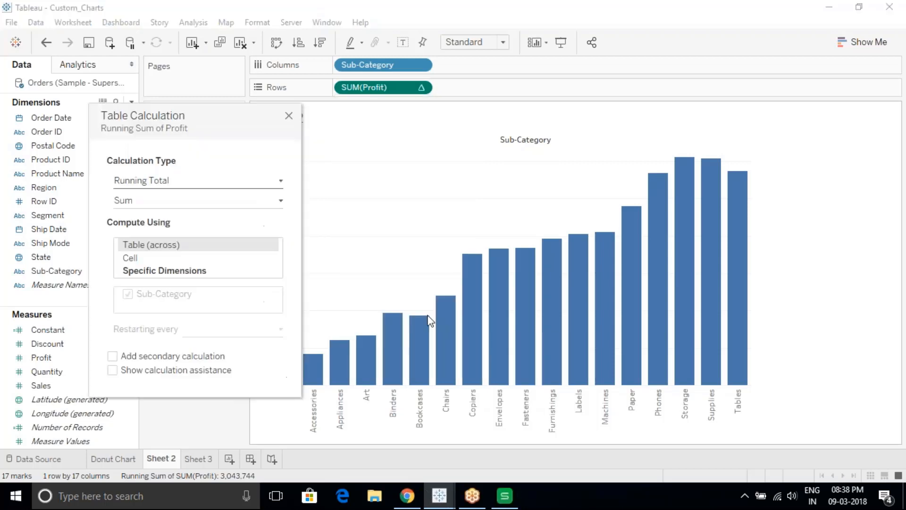
pyautogui.click(165, 202)
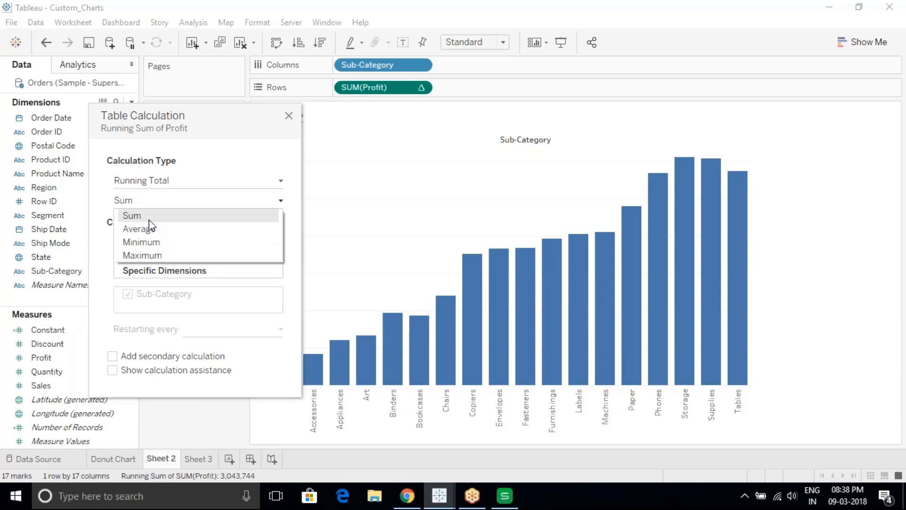
pyautogui.click(214, 151)
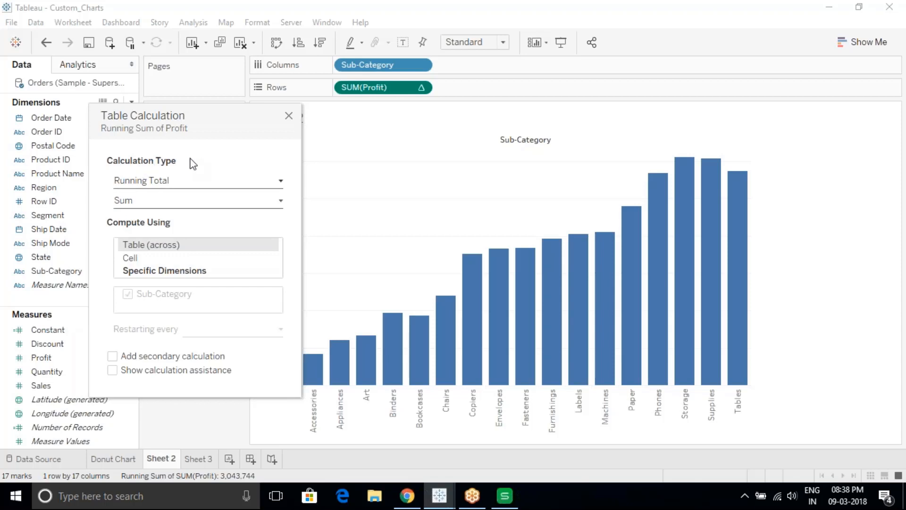
pyautogui.click(290, 117)
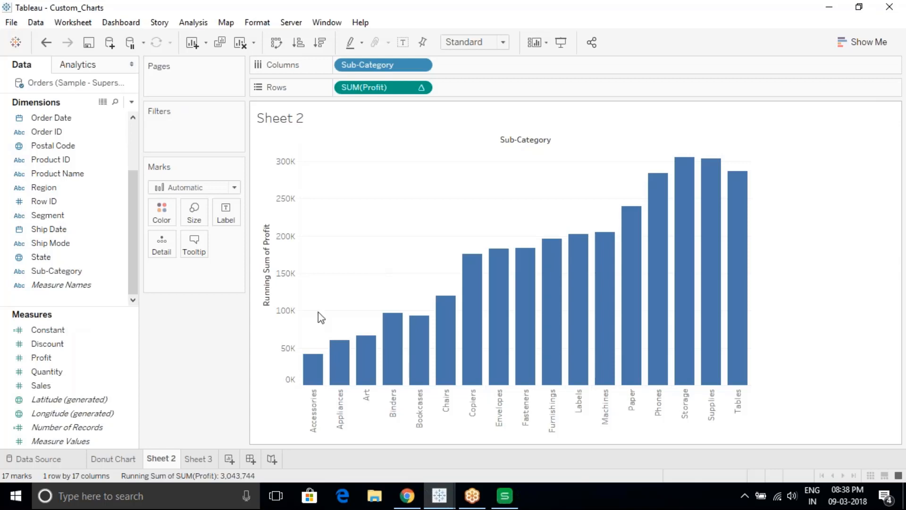
pyautogui.moveTo(331, 358)
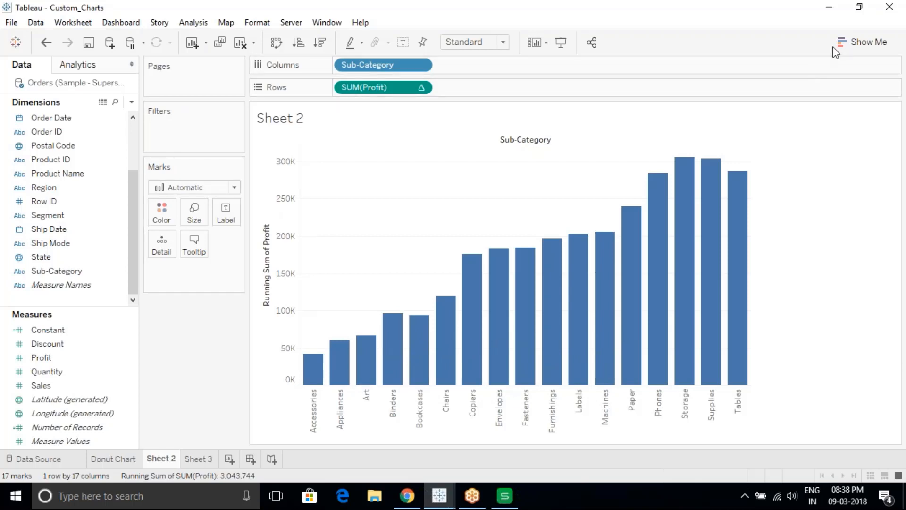
# Change the mark type to Gantt Bar and size the marks by SUM(Profit)
pyautogui.click(852, 41)
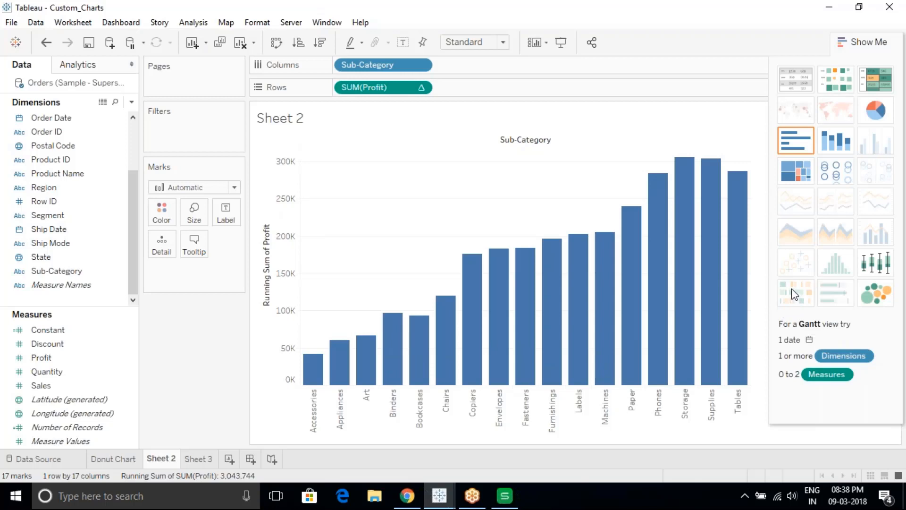
pyautogui.click(849, 42)
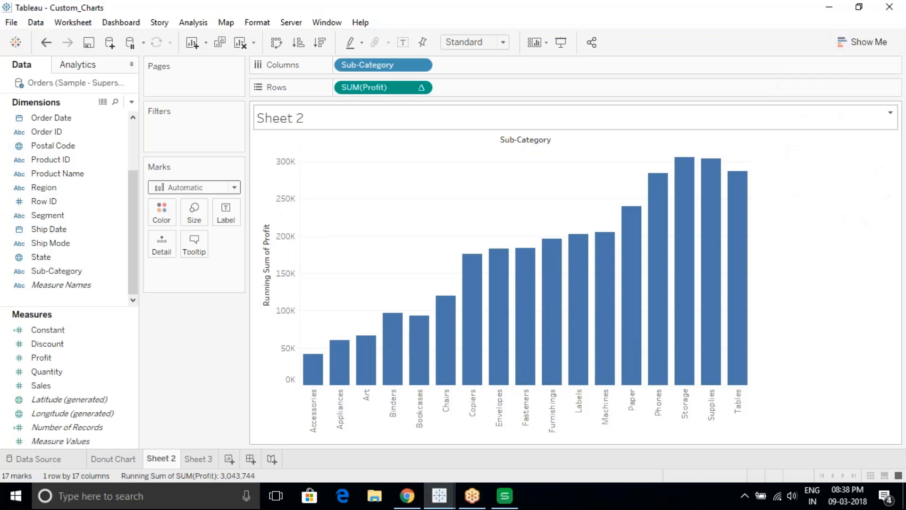
pyautogui.click(234, 188)
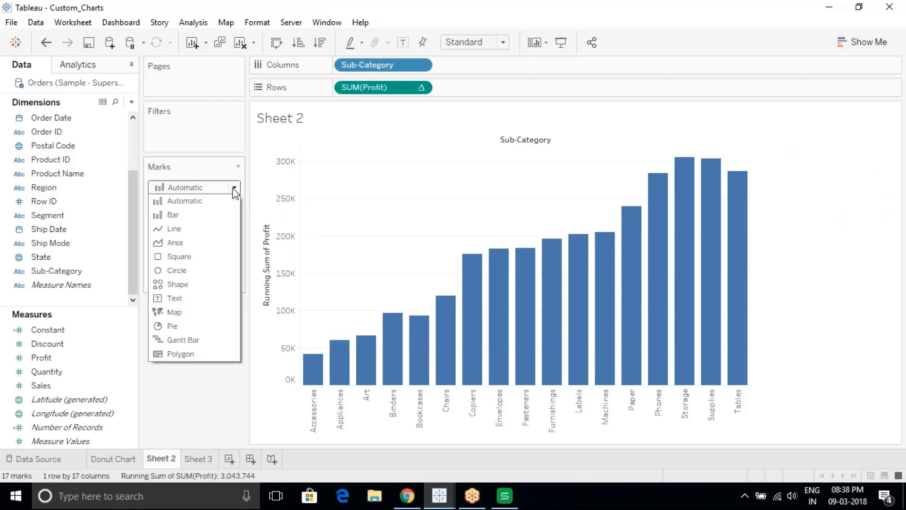
pyautogui.click(175, 344)
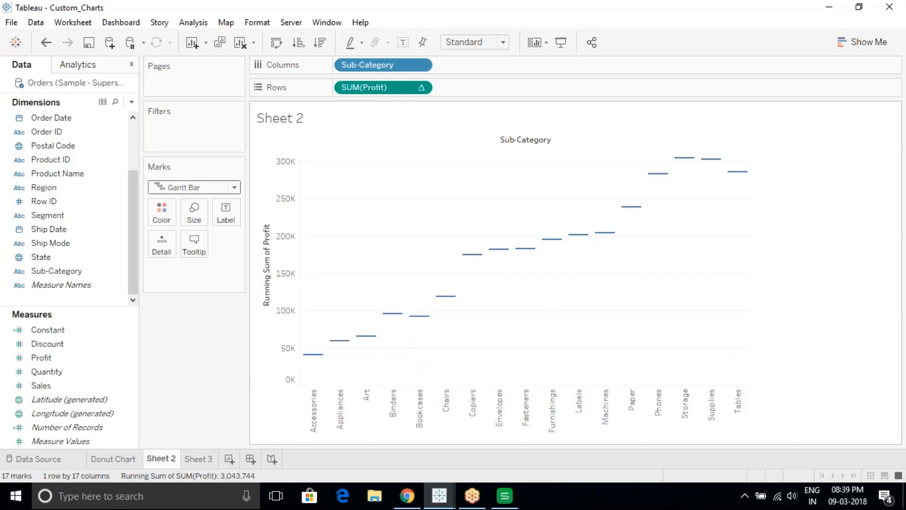
pyautogui.moveTo(336, 345)
pyautogui.moveTo(393, 320)
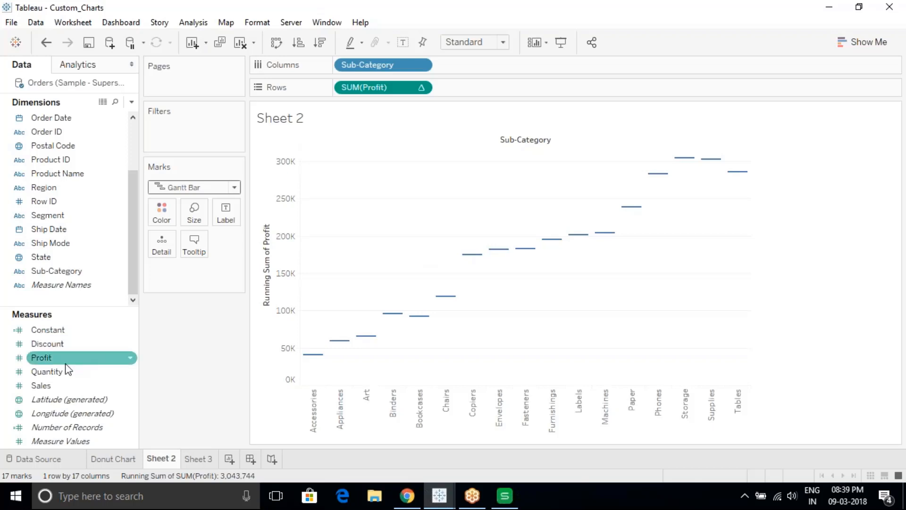
pyautogui.moveTo(65, 362); pyautogui.dragTo(194, 214)
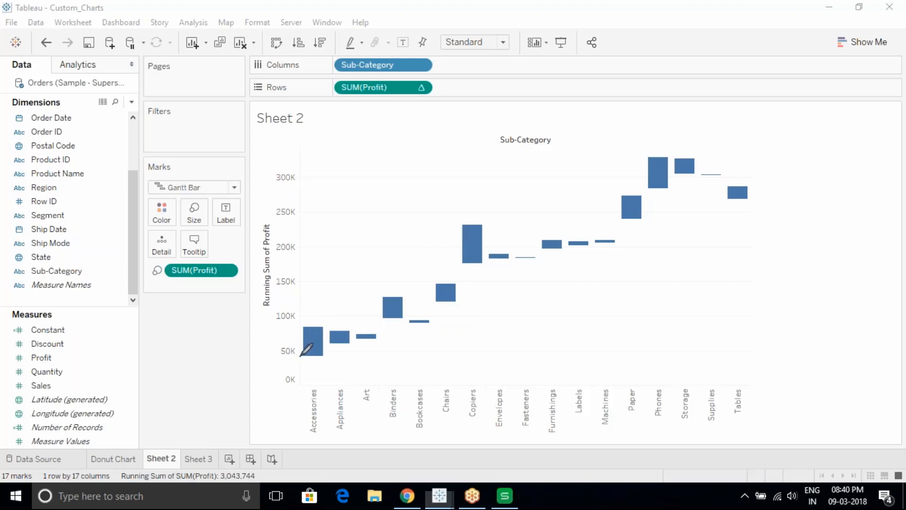
# Annotate the Accessories, Bookcases and Tables bars with temporary pen marks showing bar direction, and clear the drawing
pyautogui.moveTo(301, 356)
pyautogui.mouseDown()
pyautogui.moveTo(327, 356)
pyautogui.moveTo(300, 358)
pyautogui.mouseUp()
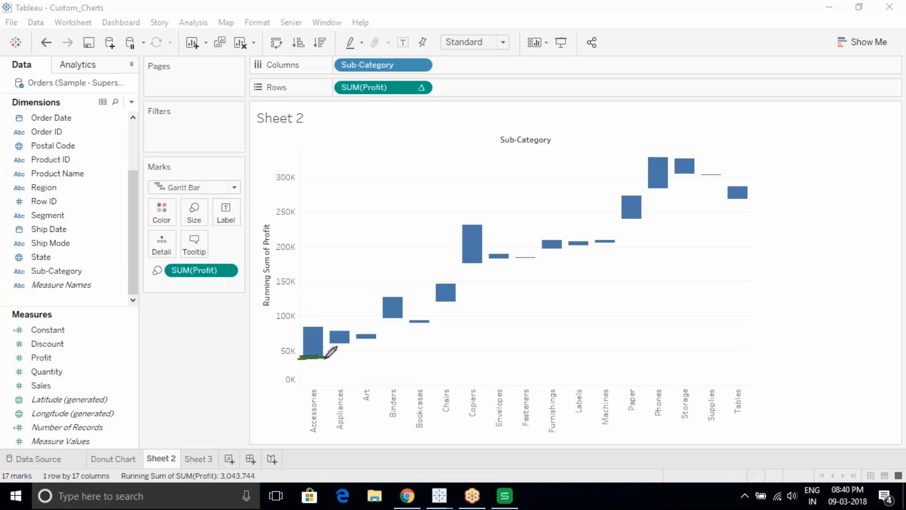
pyautogui.moveTo(315, 356); pyautogui.dragTo(319, 333)
pyautogui.moveTo(315, 326); pyautogui.dragTo(294, 326)
pyautogui.moveTo(305, 362)
pyautogui.mouseDown()
pyautogui.moveTo(304, 383)
pyautogui.moveTo(324, 385)
pyautogui.moveTo(325, 358)
pyautogui.moveTo(315, 383)
pyautogui.moveTo(312, 373)
pyautogui.moveTo(320, 383)
pyautogui.mouseUp()
pyautogui.moveTo(406, 318); pyautogui.dragTo(428, 321)
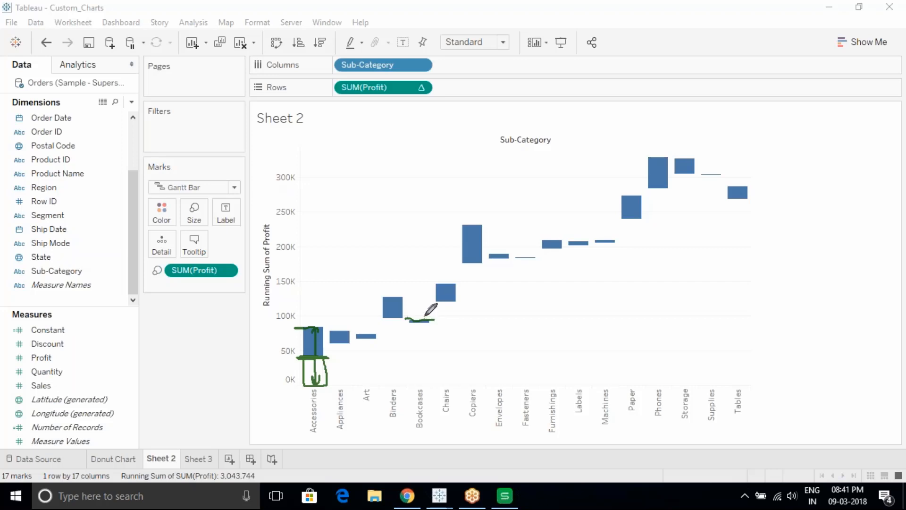
pyautogui.moveTo(422, 315); pyautogui.dragTo(428, 313)
pyautogui.moveTo(724, 189)
pyautogui.mouseDown()
pyautogui.moveTo(758, 184)
pyautogui.moveTo(737, 178)
pyautogui.moveTo(739, 161)
pyautogui.moveTo(745, 171)
pyautogui.moveTo(731, 191)
pyautogui.moveTo(739, 169)
pyautogui.mouseUp()
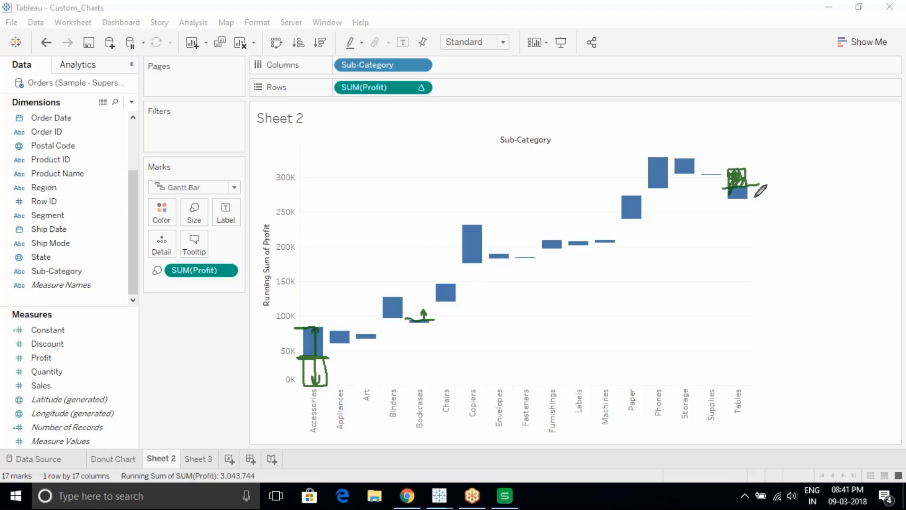
pyautogui.press('Escape')
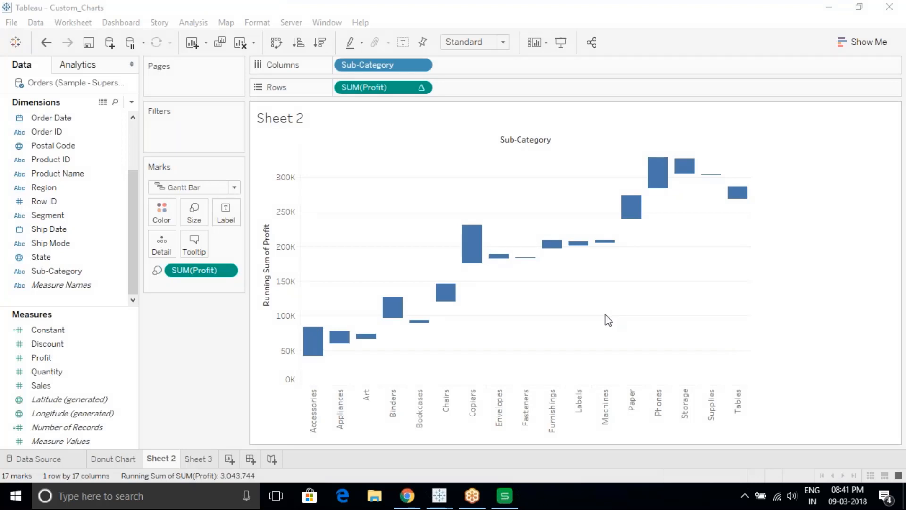
# Create a calculated field named Negative Profit from the Profit measure
pyautogui.click(130, 359)
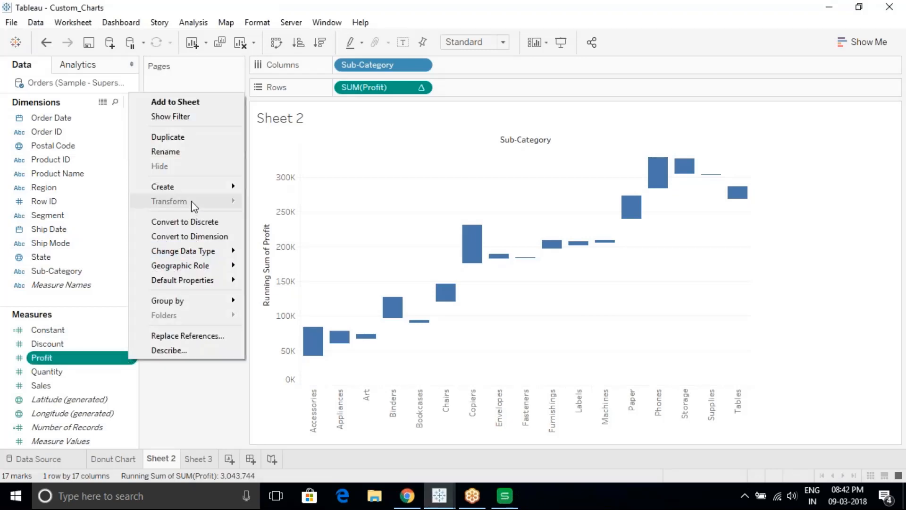
pyautogui.moveTo(194, 186)
pyautogui.click(304, 189)
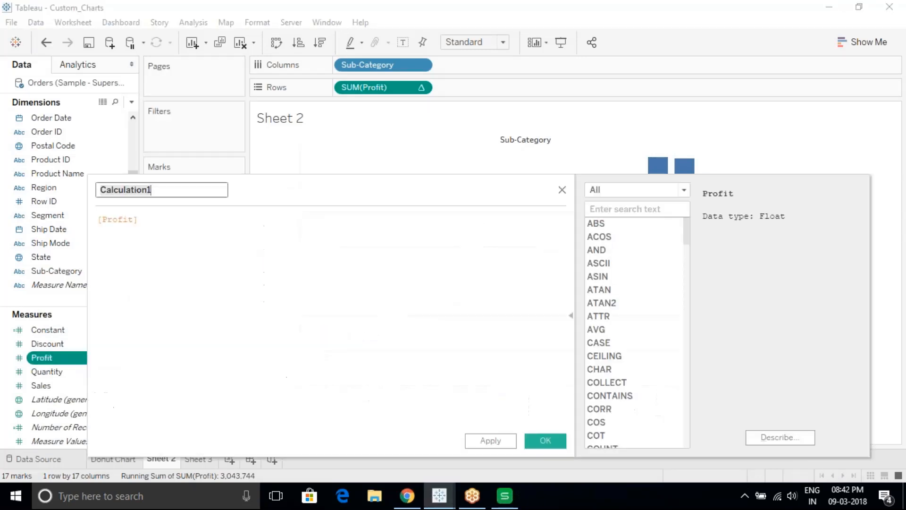
pyautogui.click(147, 218)
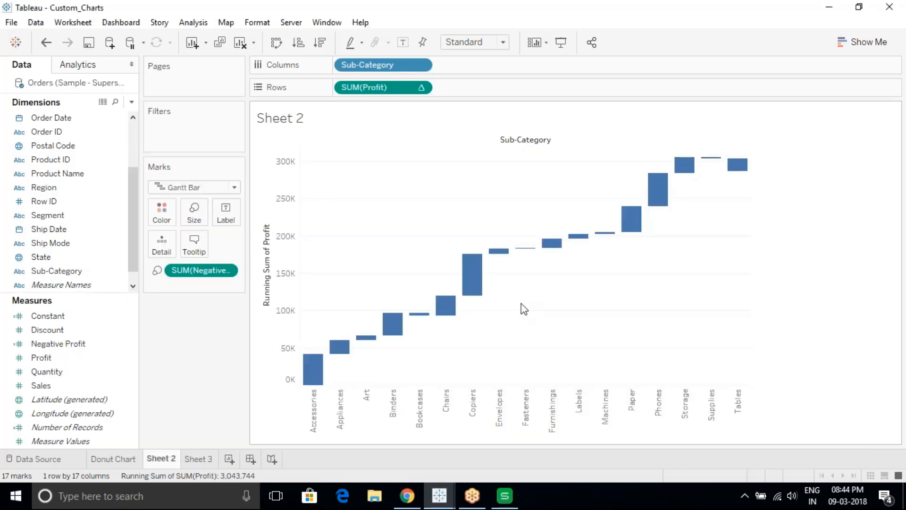
# Undo the recent Size changes and the creation of the Negative Profit field
pyautogui.hotkey('ctrl', 'z')
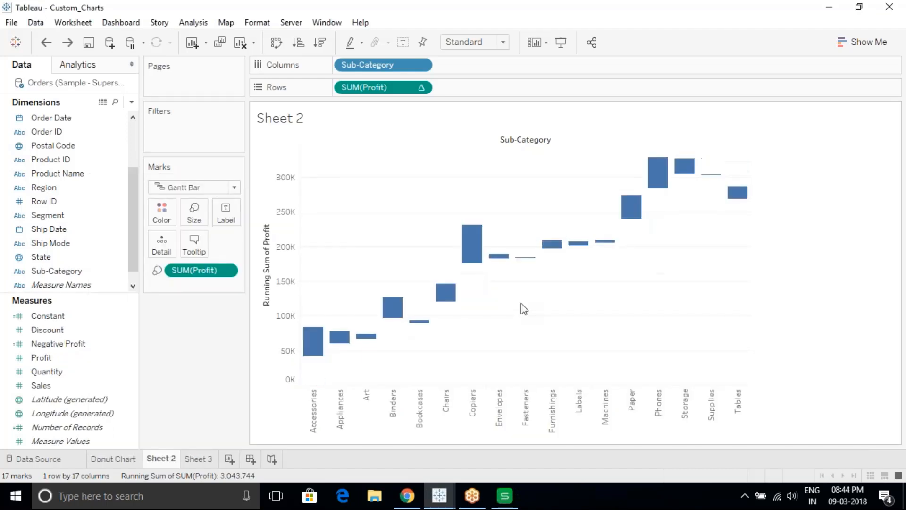
pyautogui.hotkey('ctrl', 'z')
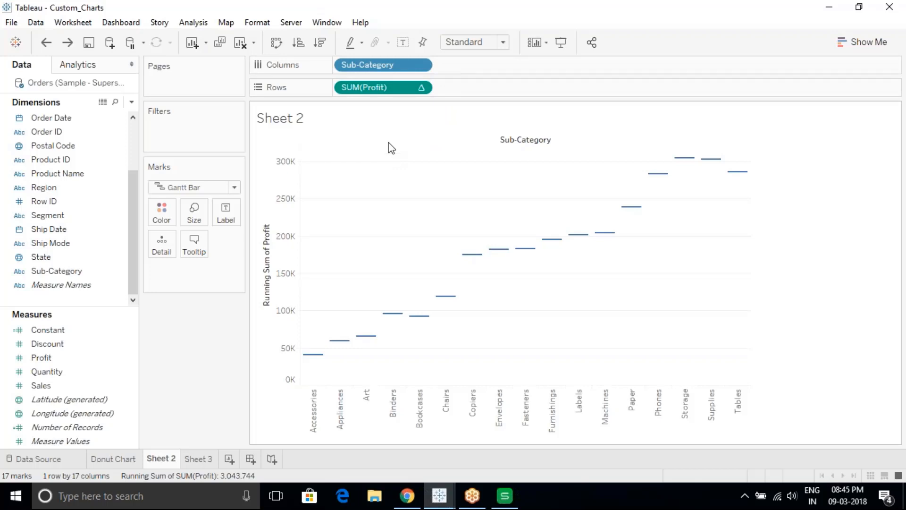
# Review the quick table calculation selected for SUM(Profit) and the mark type selected for the chart
pyautogui.click(421, 87)
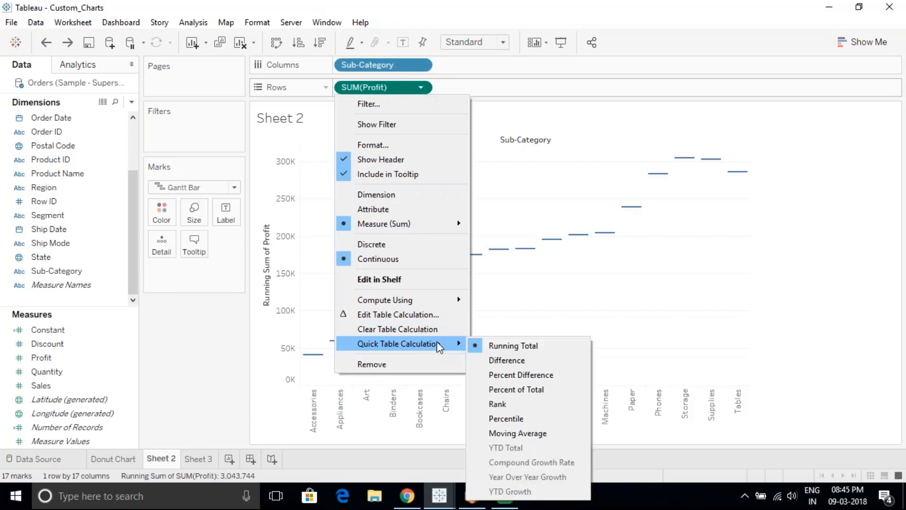
pyautogui.click(513, 190)
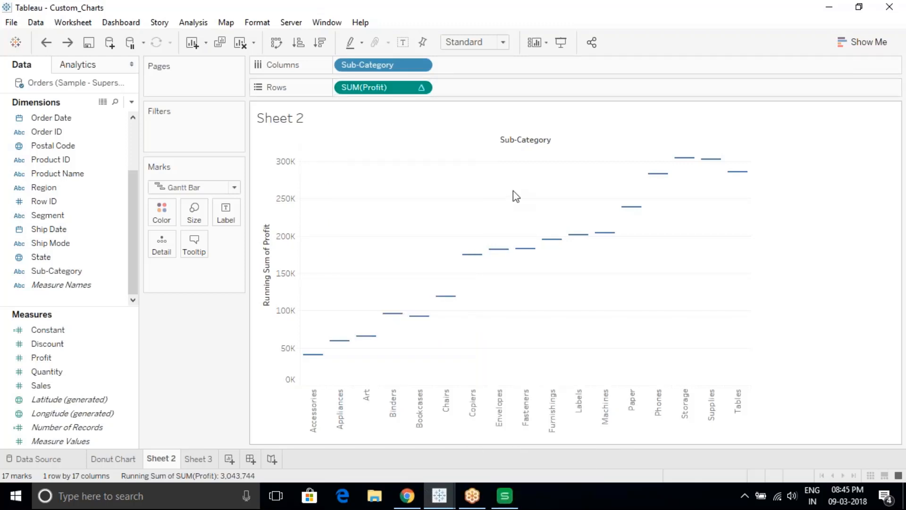
pyautogui.click(235, 188)
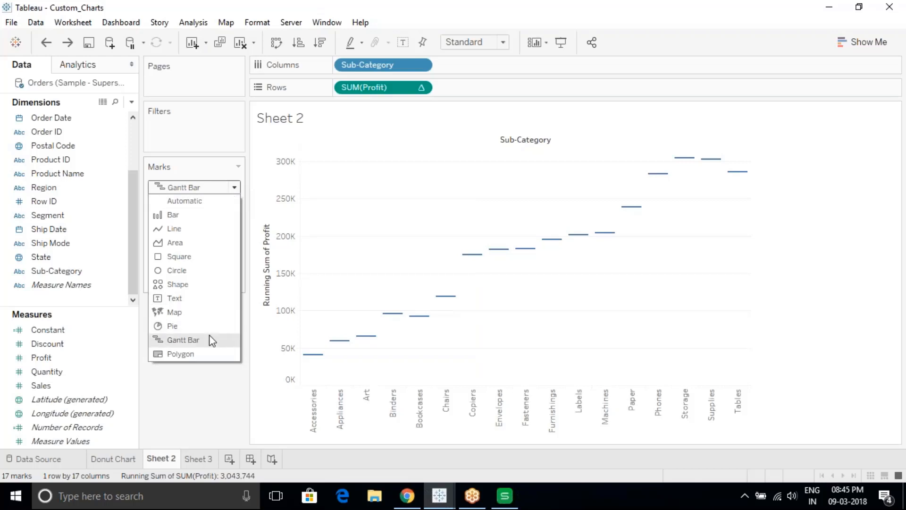
pyautogui.click(419, 243)
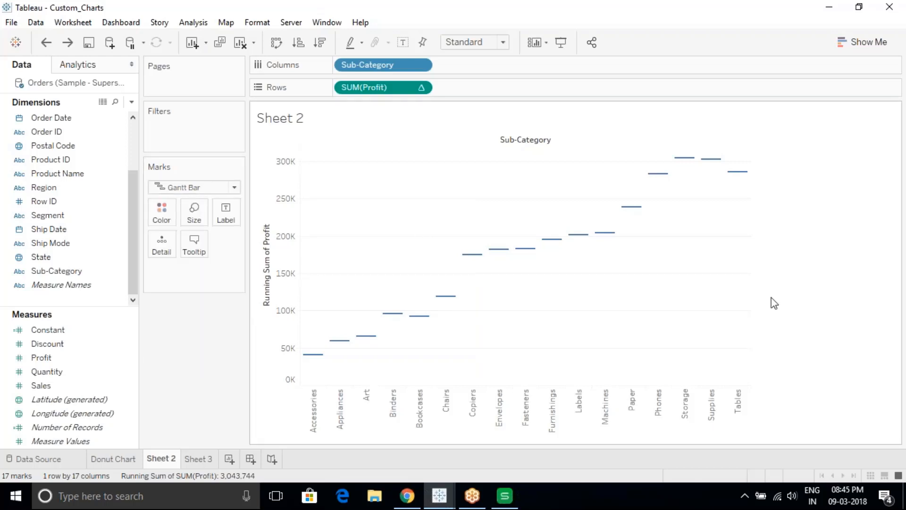
pyautogui.click(893, 315)
pyautogui.click(795, 28)
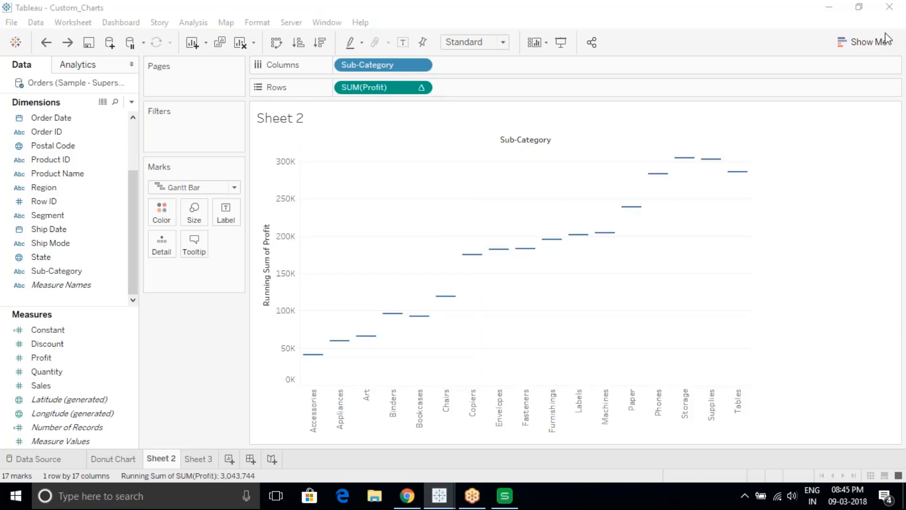
# Add Profit to Size again so the Gantt bars are sized by SUM(Profit)
pyautogui.click(77, 359)
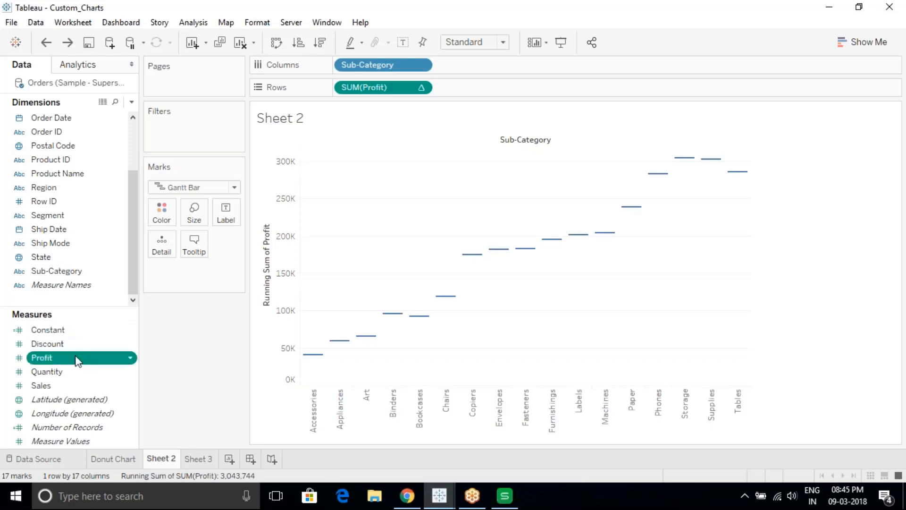
pyautogui.moveTo(77, 359); pyautogui.dragTo(194, 215)
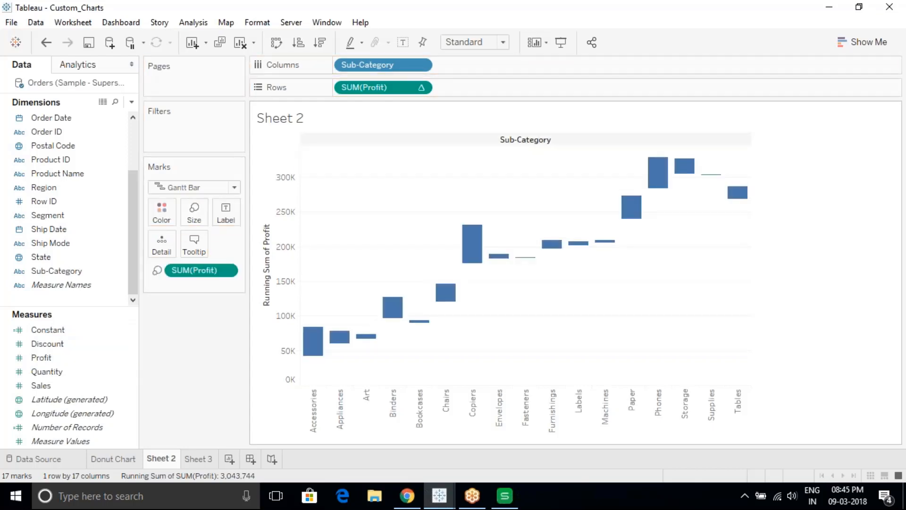
pyautogui.moveTo(481, 233)
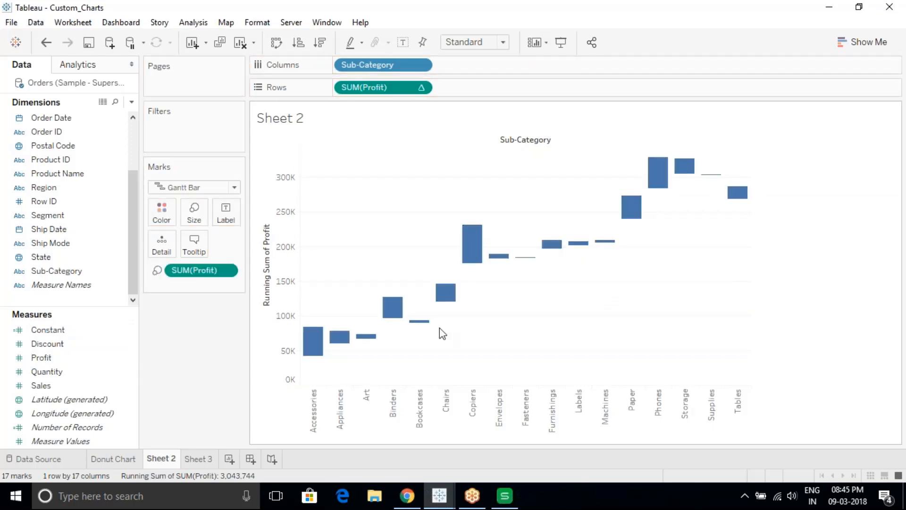
pyautogui.click(890, 302)
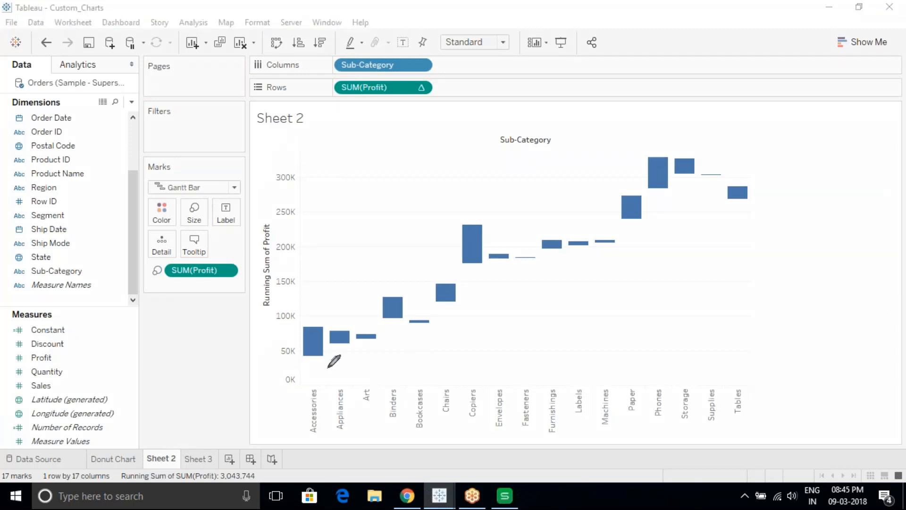
# Sketch on screen how the Accessories and Tables bars should extend from their running totals, and clear the drawing
pyautogui.moveTo(301, 356); pyautogui.dragTo(328, 357)
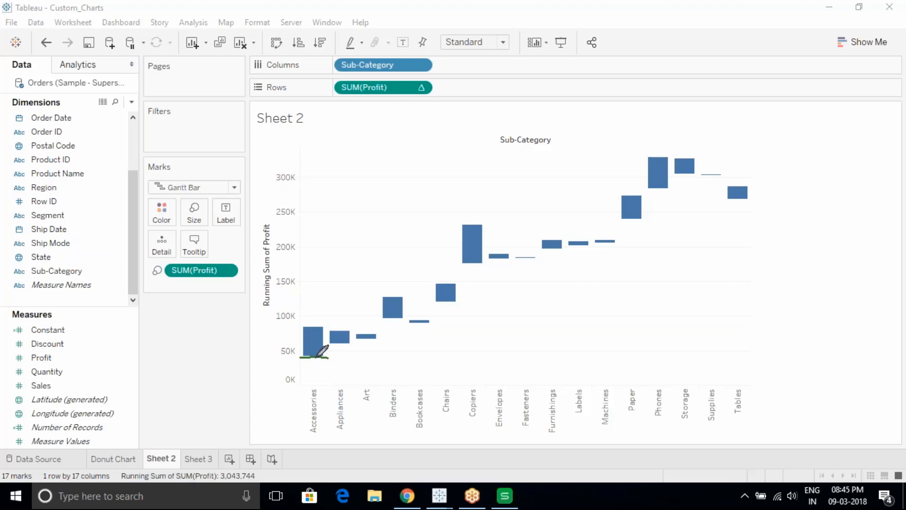
pyautogui.moveTo(316, 357)
pyautogui.mouseDown()
pyautogui.moveTo(316, 329)
pyautogui.moveTo(319, 336)
pyautogui.moveTo(293, 327)
pyautogui.mouseUp()
pyautogui.moveTo(305, 358)
pyautogui.mouseDown()
pyautogui.moveTo(305, 379)
pyautogui.moveTo(319, 387)
pyautogui.moveTo(324, 358)
pyautogui.mouseUp()
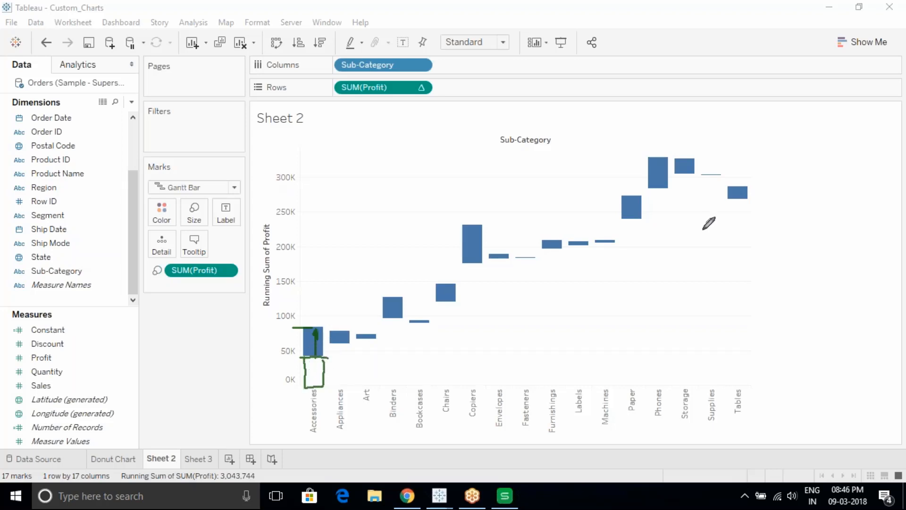
pyautogui.moveTo(722, 191)
pyautogui.mouseDown()
pyautogui.moveTo(755, 187)
pyautogui.moveTo(729, 175)
pyautogui.moveTo(750, 174)
pyautogui.moveTo(746, 188)
pyautogui.mouseUp()
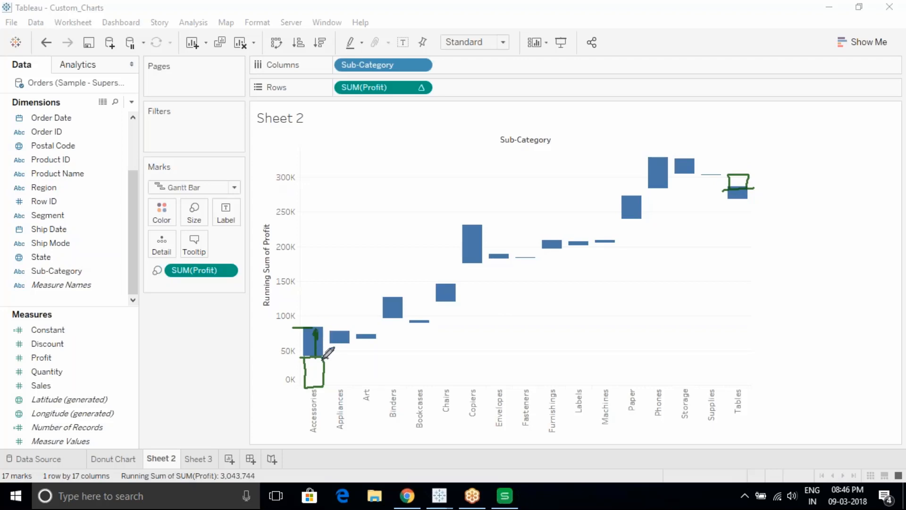
pyautogui.moveTo(318, 378)
pyautogui.mouseDown()
pyautogui.moveTo(316, 387)
pyautogui.moveTo(319, 378)
pyautogui.mouseUp()
pyautogui.moveTo(736, 187); pyautogui.dragTo(741, 182)
pyautogui.press('Escape')
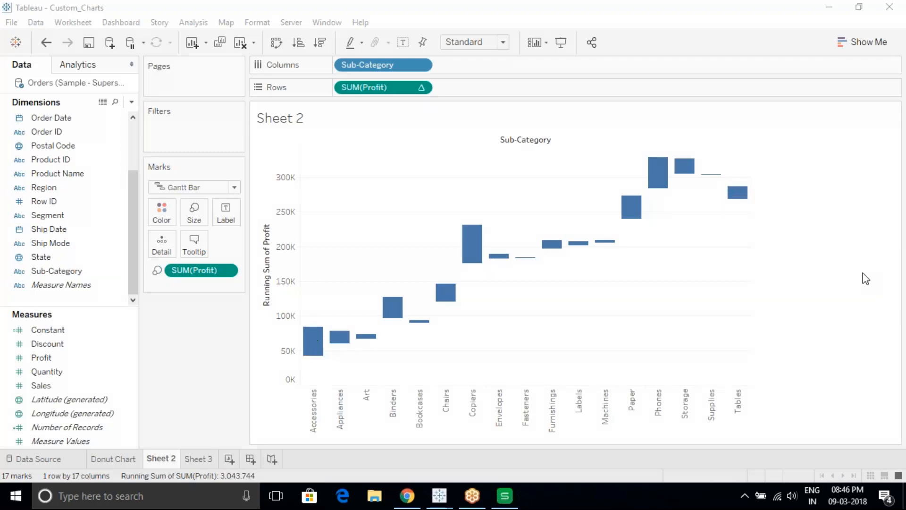
# Create a calculated field named Negative Profit with the formula -[Profit]
pyautogui.click(193, 22)
pyautogui.click(234, 279)
pyautogui.write('N')
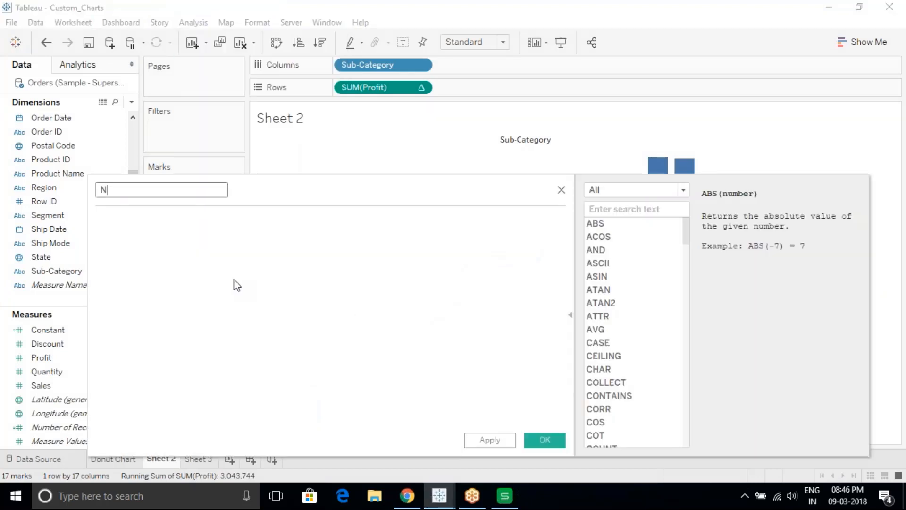
pyautogui.write('egative Profit')
pyautogui.click(149, 242)
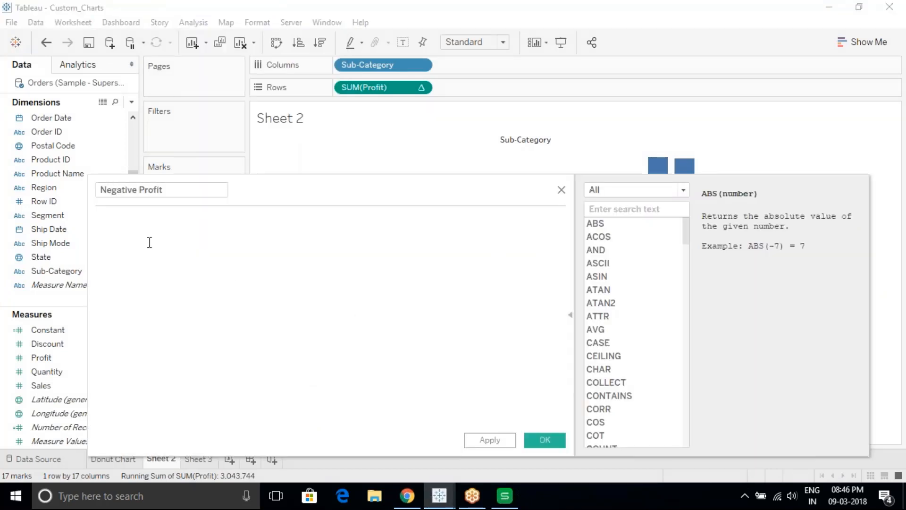
pyautogui.write('prof')
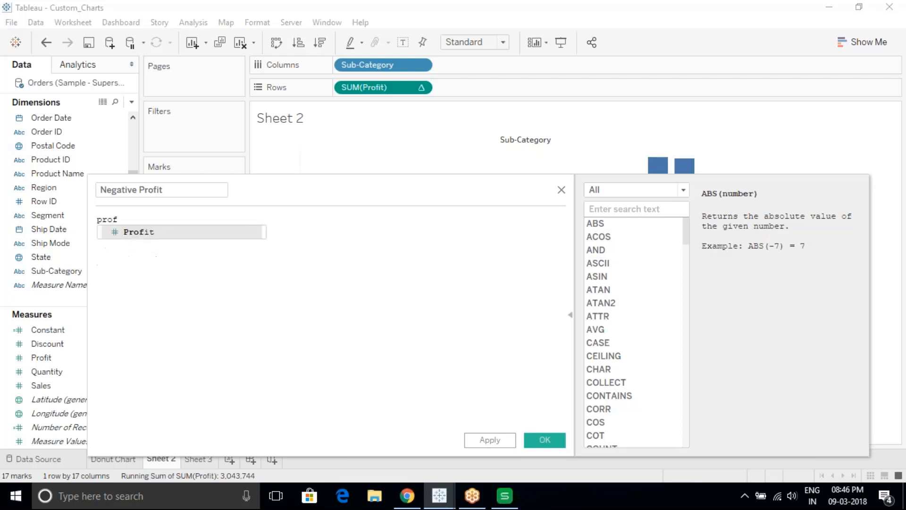
pyautogui.press('Return')
pyautogui.press('Home')
pyautogui.write('-')
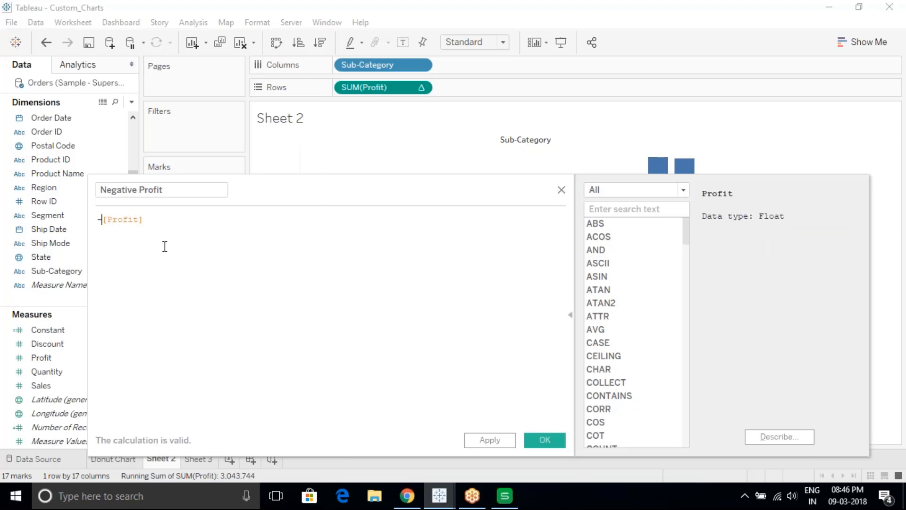
pyautogui.click(547, 441)
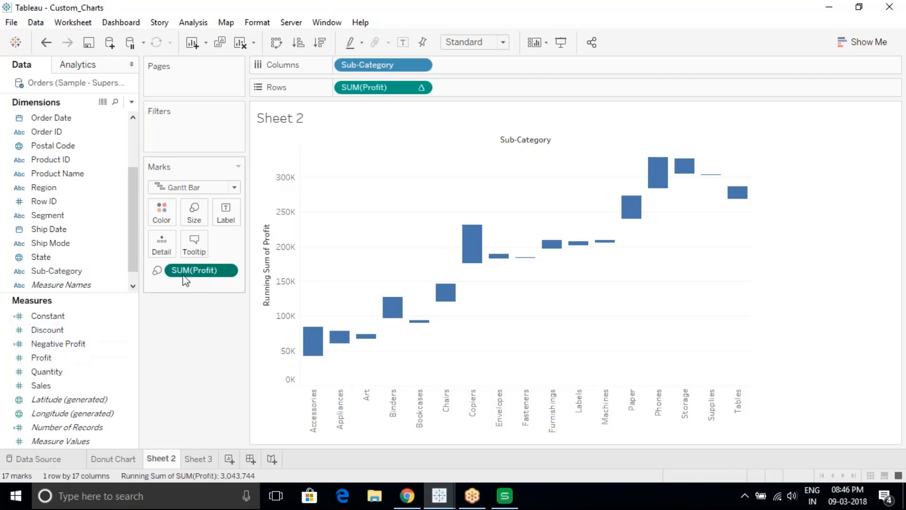
# Size the Gantt bars by Negative Profit in place of Profit, and color them by Profit
pyautogui.moveTo(184, 270); pyautogui.dragTo(194, 214)
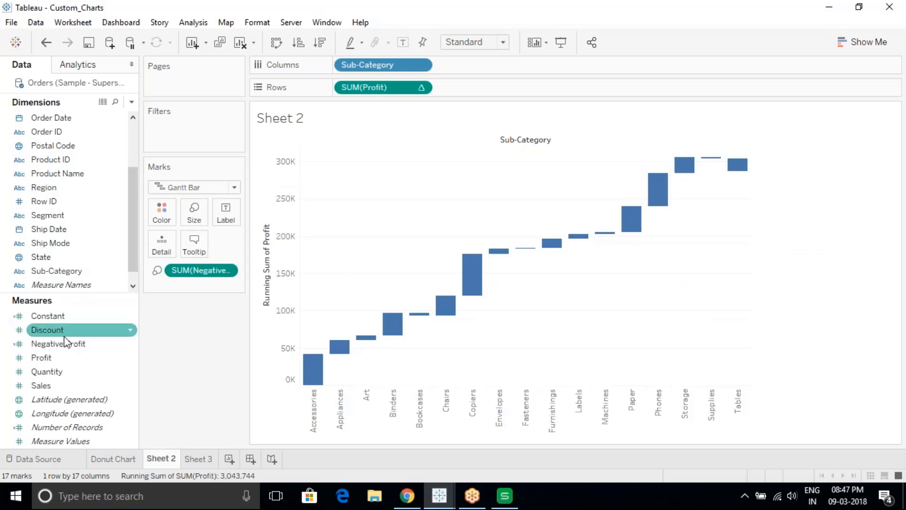
pyautogui.moveTo(54, 361); pyautogui.dragTo(161, 213)
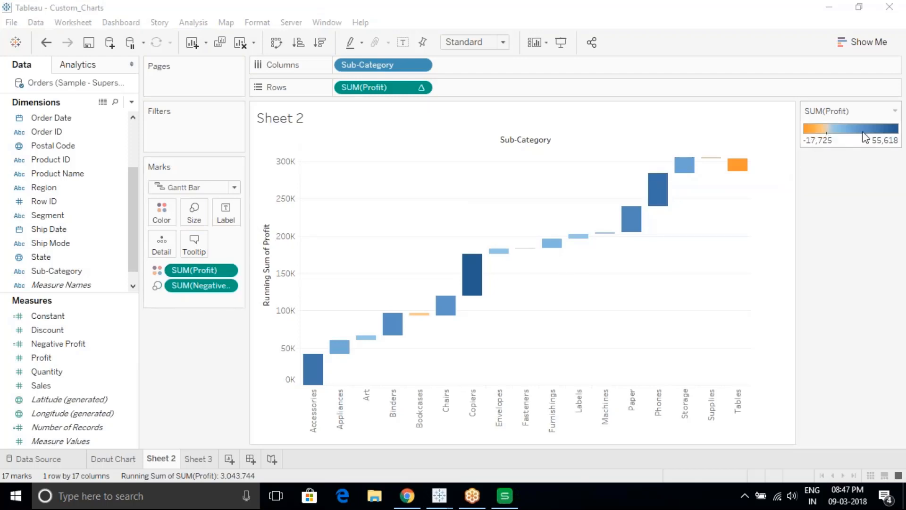
pyautogui.click(894, 111)
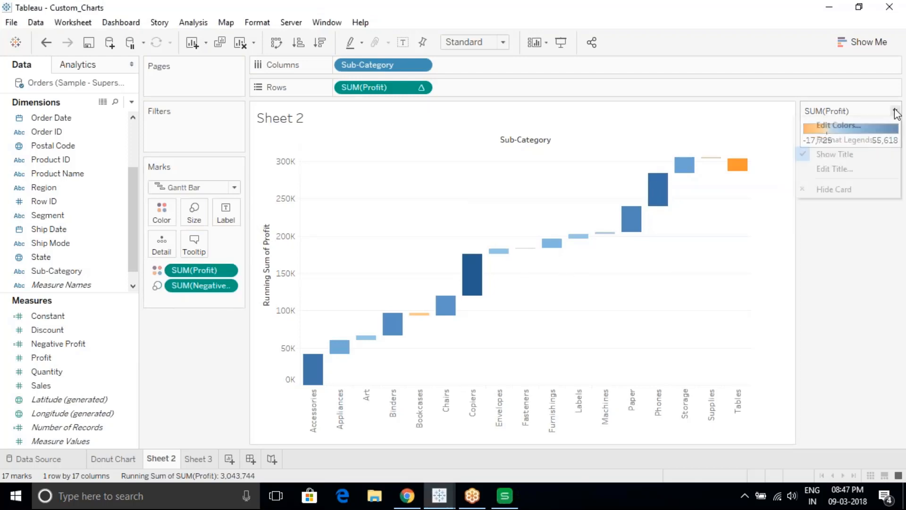
pyautogui.click(838, 125)
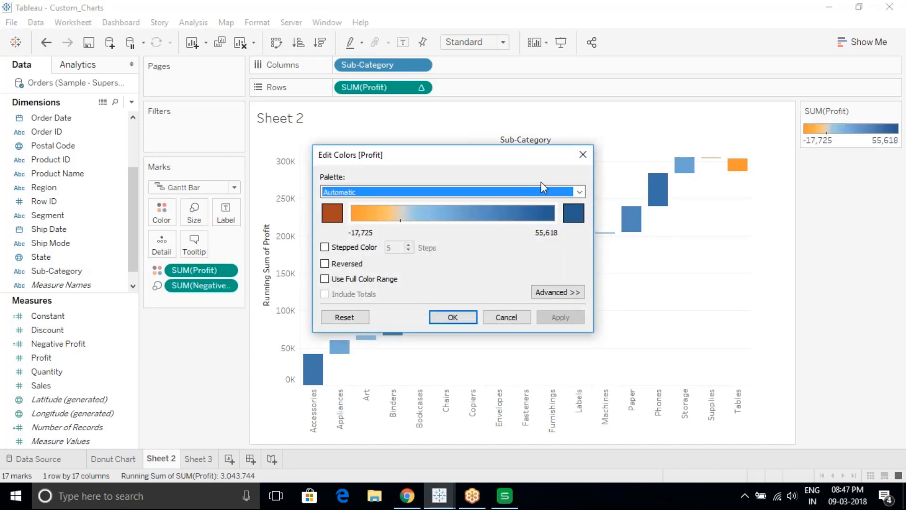
pyautogui.click(583, 155)
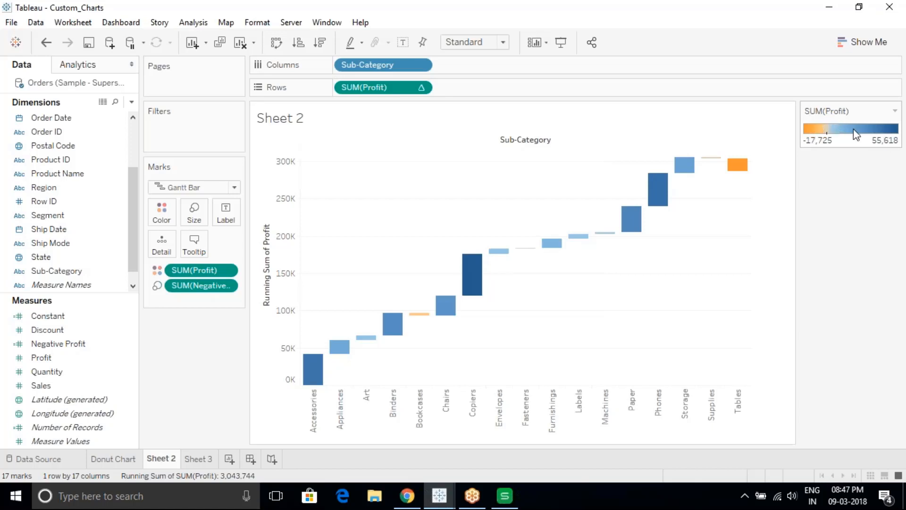
# Set the Profit colors to the Red-Green Diverging palette with stepped color in 2 steps
pyautogui.click(895, 112)
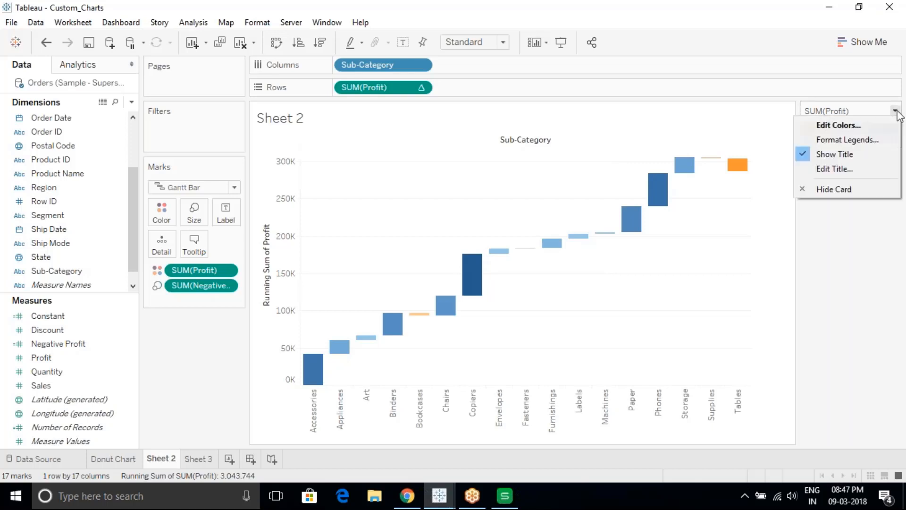
pyautogui.click(840, 124)
pyautogui.click(558, 192)
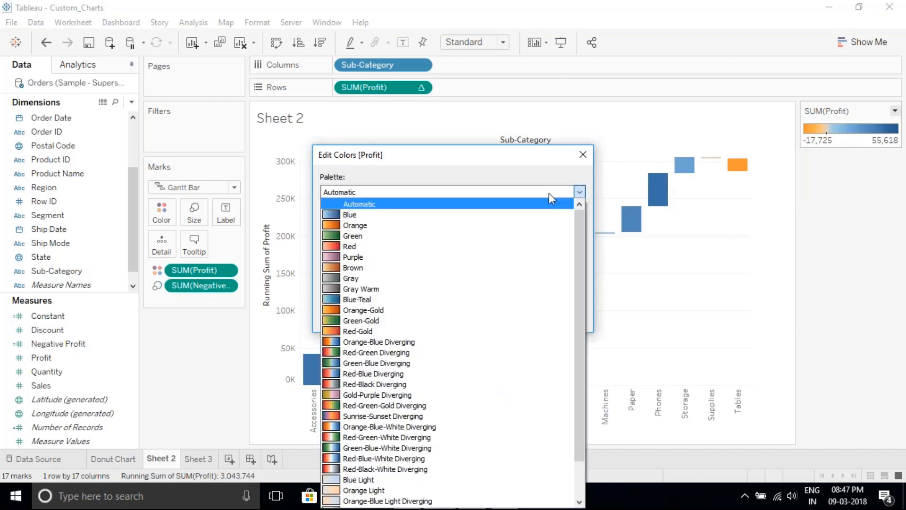
pyautogui.click(375, 352)
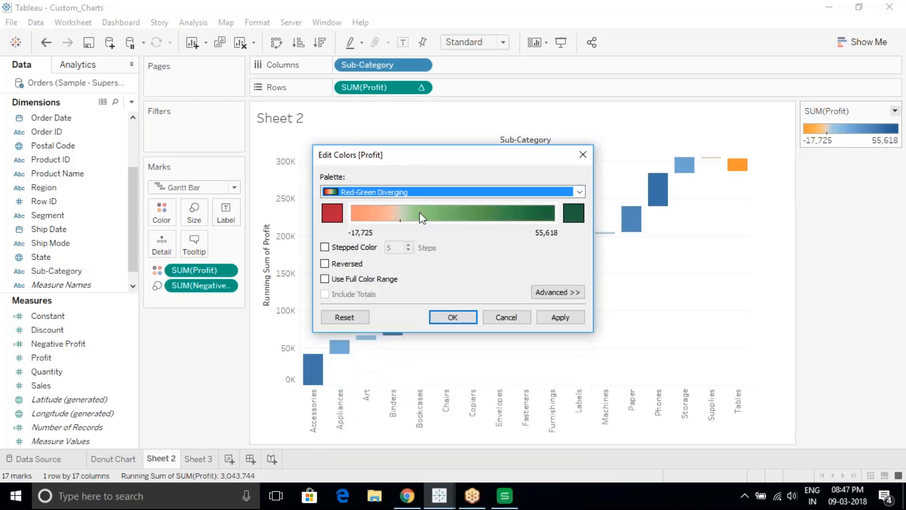
pyautogui.click(324, 248)
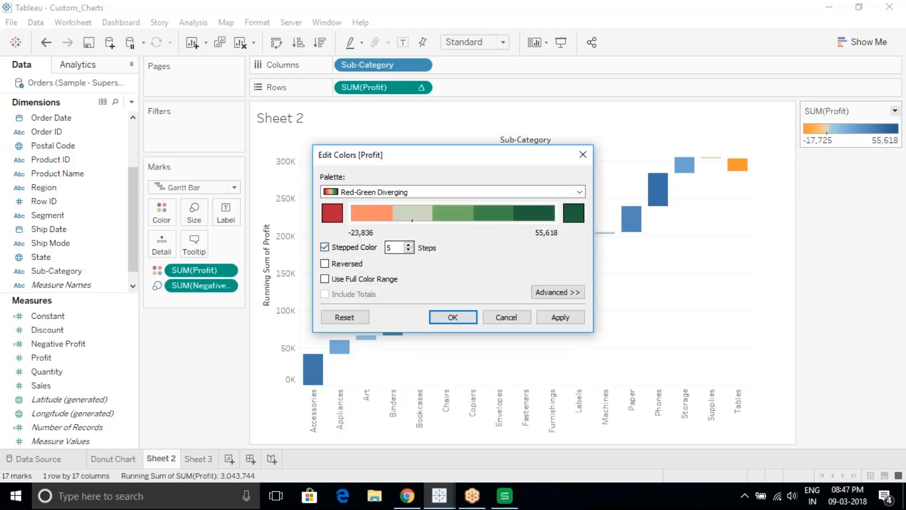
pyautogui.click(409, 250)
pyautogui.click(408, 250)
pyautogui.click(408, 250)
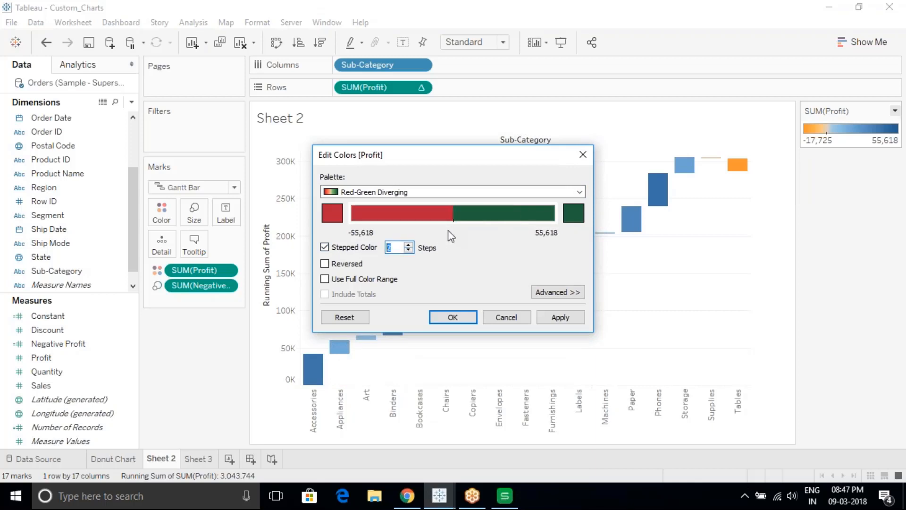
pyautogui.click(550, 293)
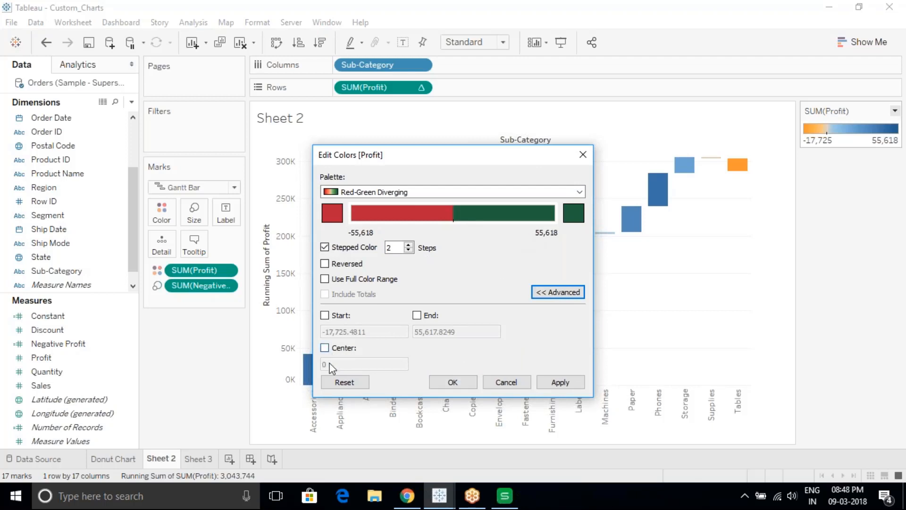
pyautogui.click(325, 349)
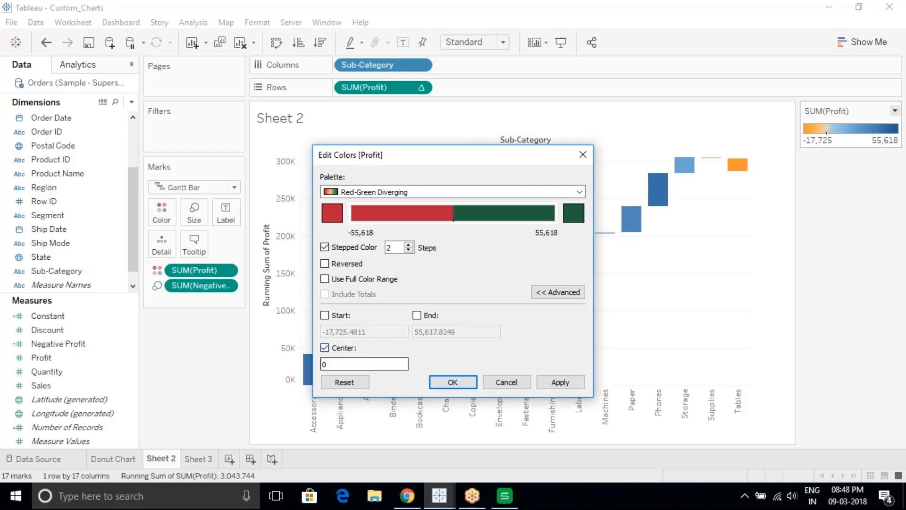
pyautogui.click(325, 348)
pyautogui.click(466, 386)
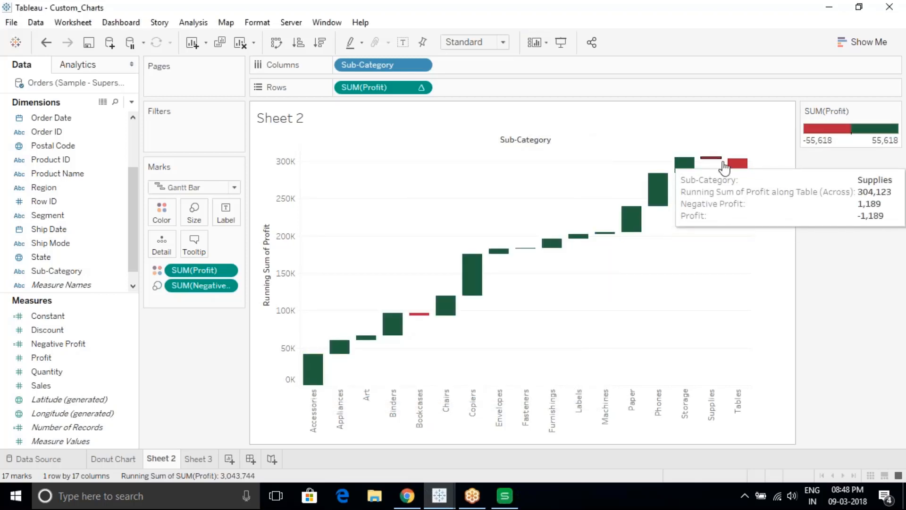
# Examine the profit, negative profit and running sum details of the Tables, Accessories and Bookcases bars
pyautogui.moveTo(736, 177)
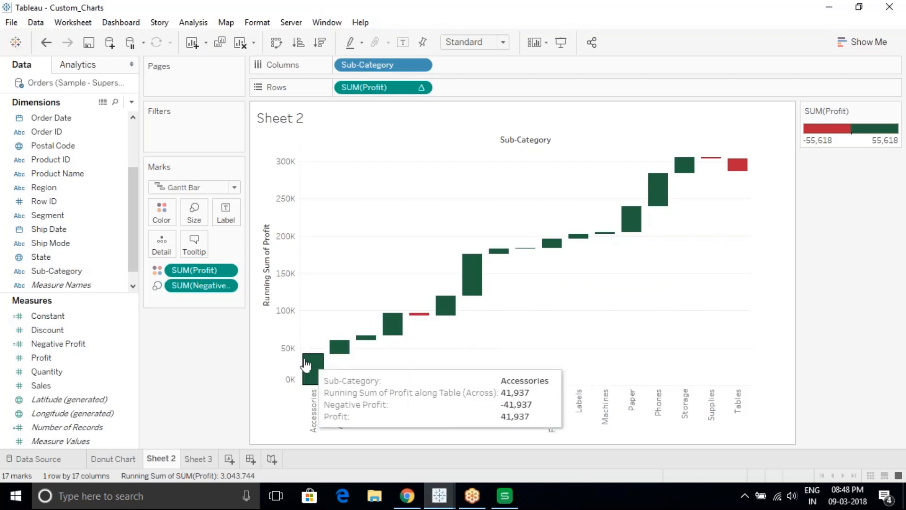
pyautogui.moveTo(309, 361)
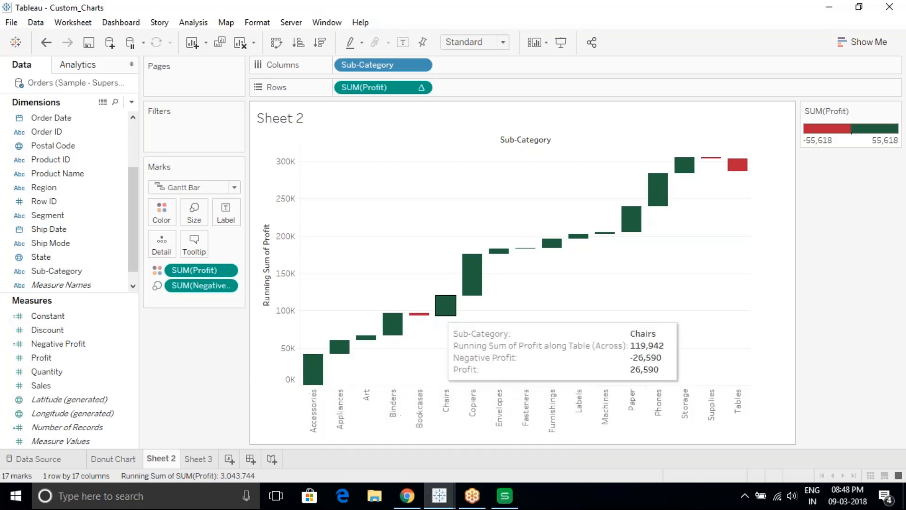
pyautogui.moveTo(420, 322)
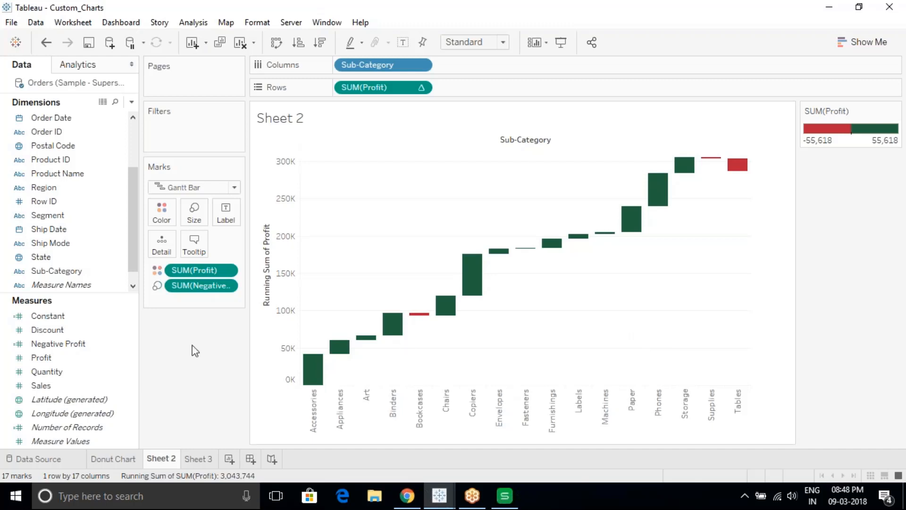
# Add Profit to Rows a second time and apply the Running Total quick table calculation to it
pyautogui.moveTo(68, 360); pyautogui.dragTo(486, 87)
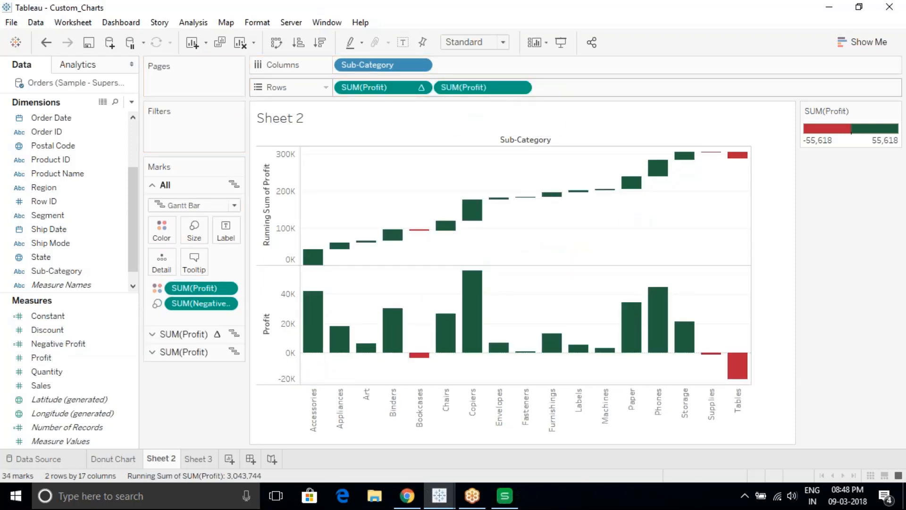
pyautogui.click(520, 88)
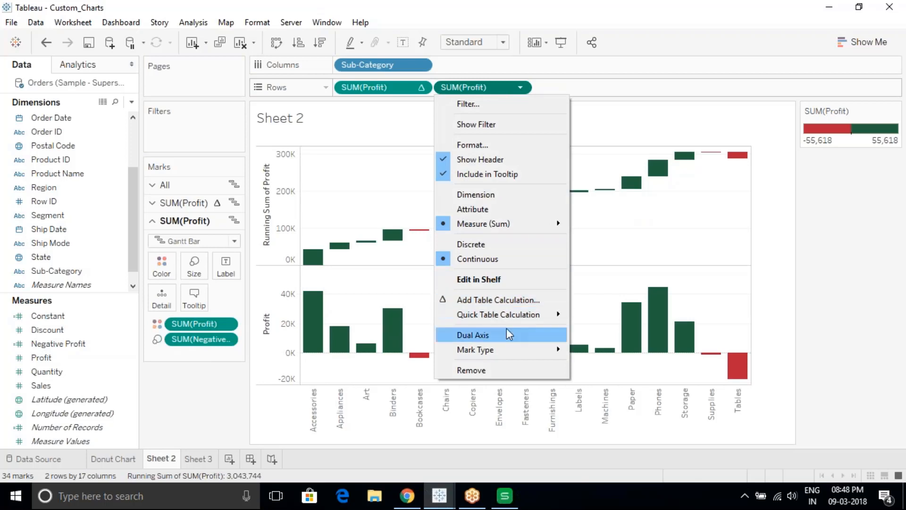
pyautogui.moveTo(508, 313)
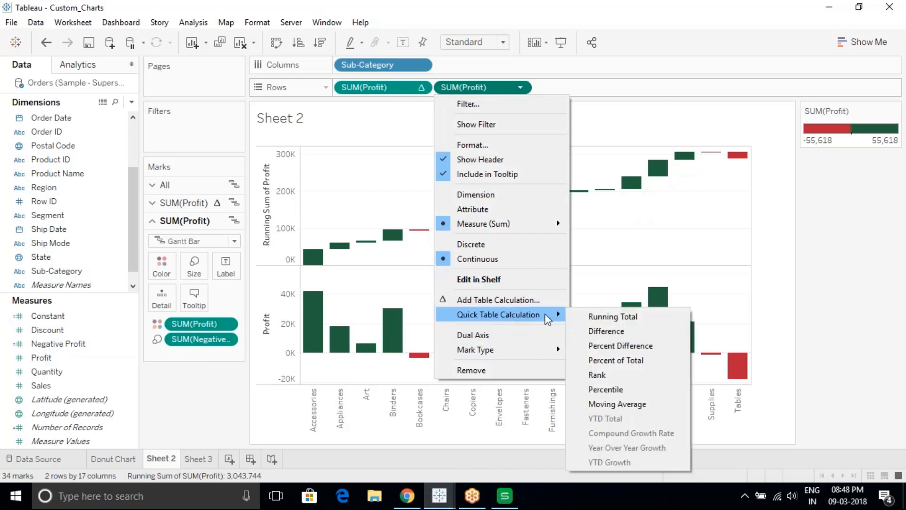
pyautogui.click(591, 316)
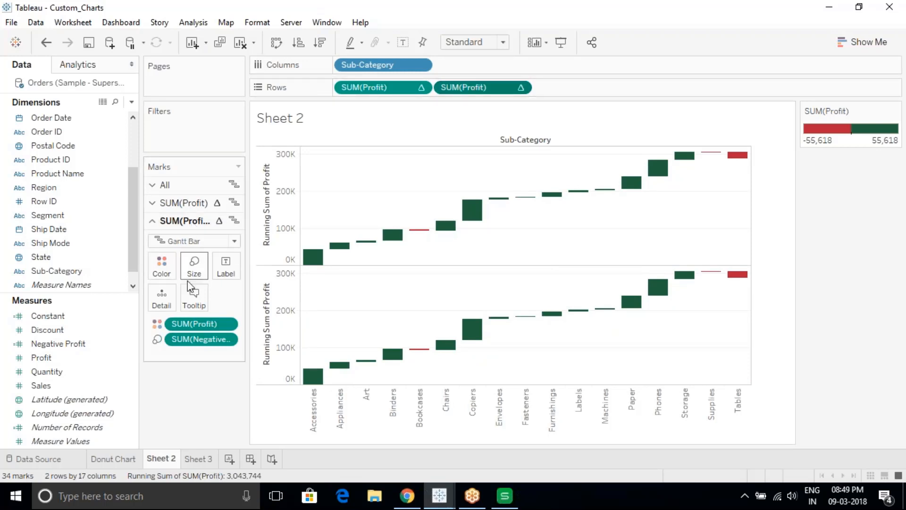
# Remove Negative Profit and Profit from the second running-total chart's marks and color those marks black
pyautogui.moveTo(202, 339); pyautogui.dragTo(16, 364)
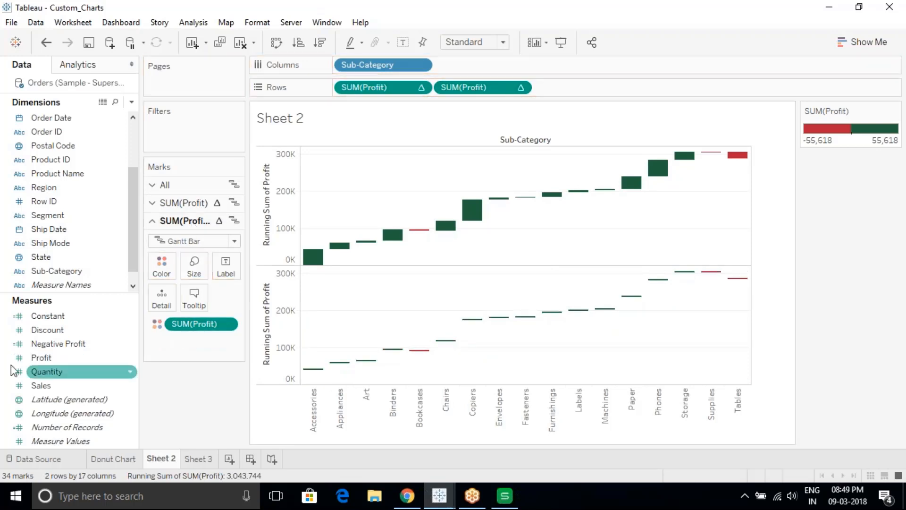
pyautogui.moveTo(182, 325); pyautogui.dragTo(75, 315)
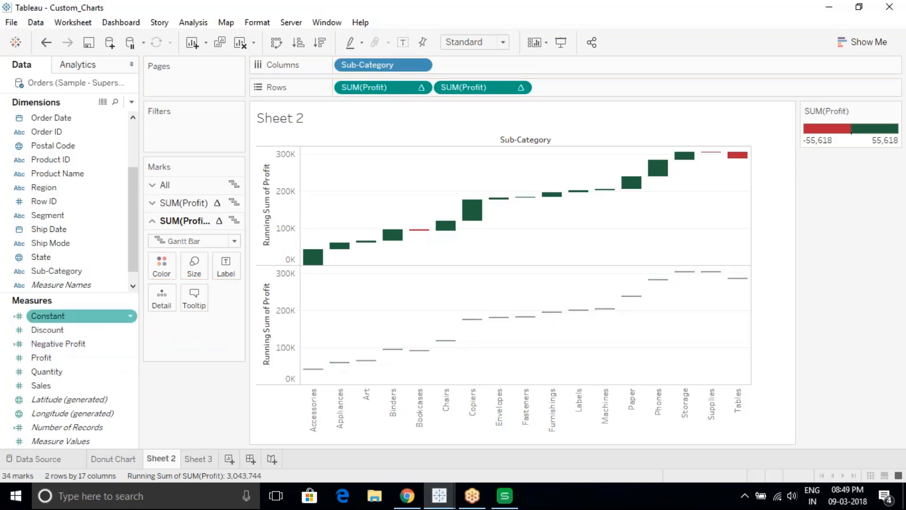
pyautogui.click(162, 268)
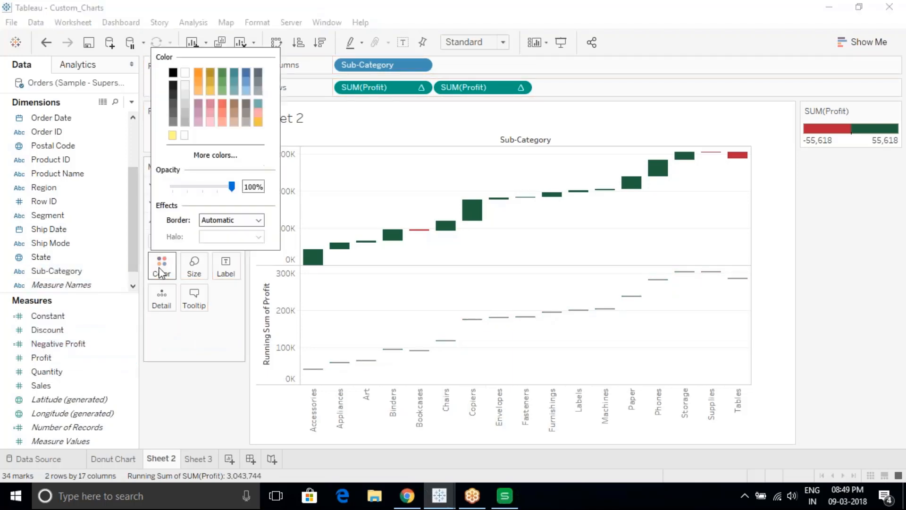
pyautogui.click(172, 72)
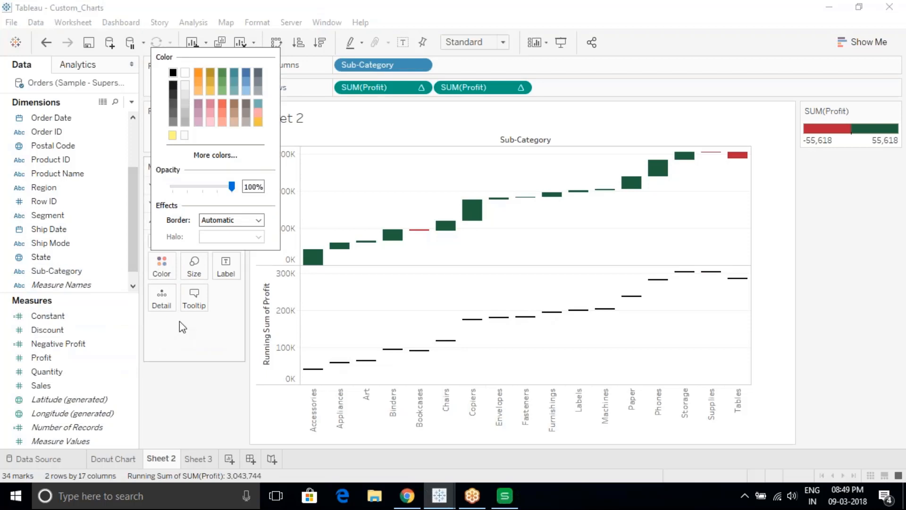
pyautogui.click(187, 354)
# Enlarge the second chart's mark size to nearly the maximum so that the black lines meet between neighbouring sub-categories
pyautogui.click(194, 265)
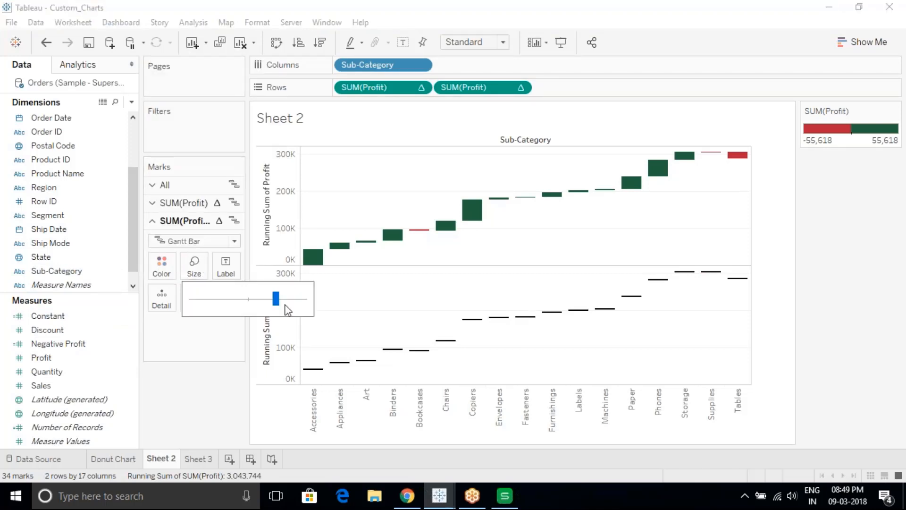
pyautogui.moveTo(276, 299); pyautogui.dragTo(304, 300)
pyautogui.click(400, 203)
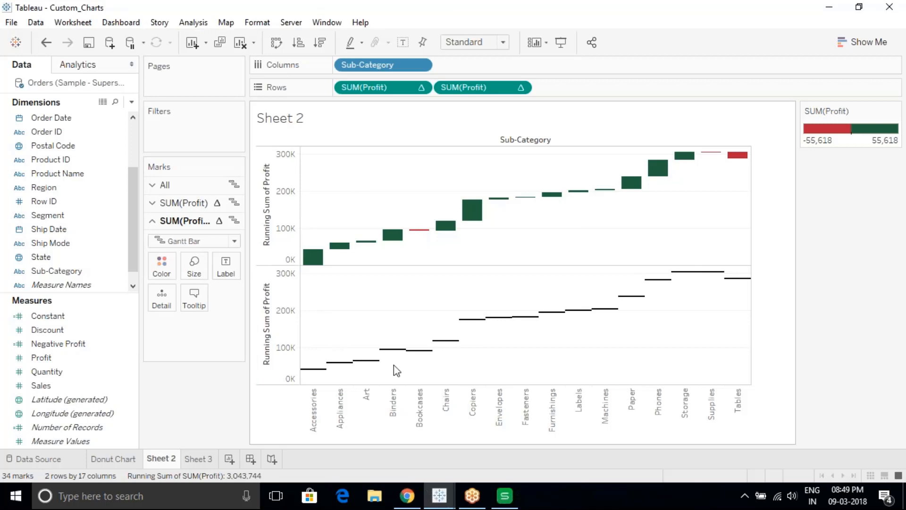
# Combine the two running-total Profit charts into a dual-axis chart and synchronize the axes
pyautogui.click(521, 88)
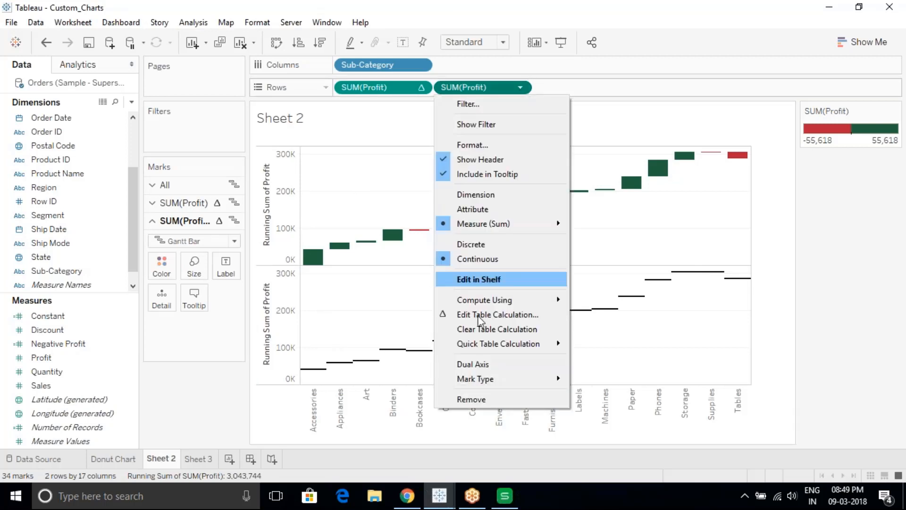
pyautogui.click(477, 364)
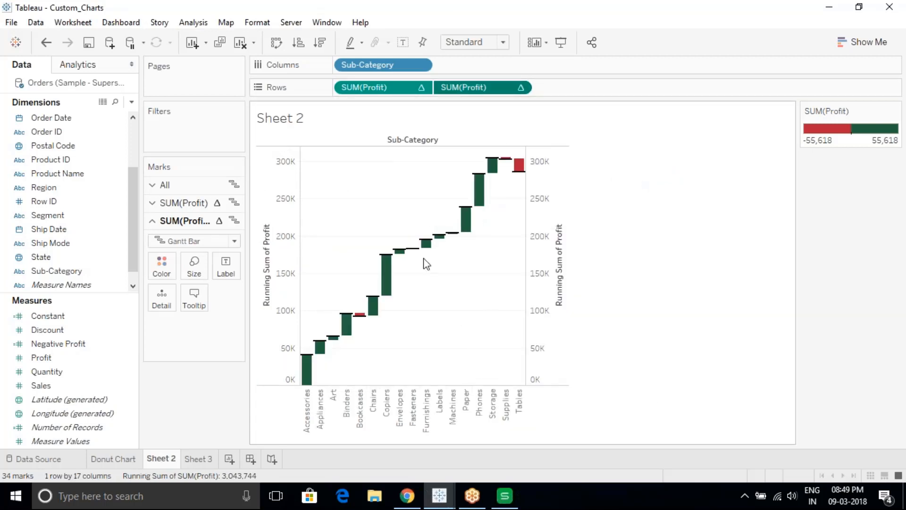
pyautogui.rightClick(547, 247)
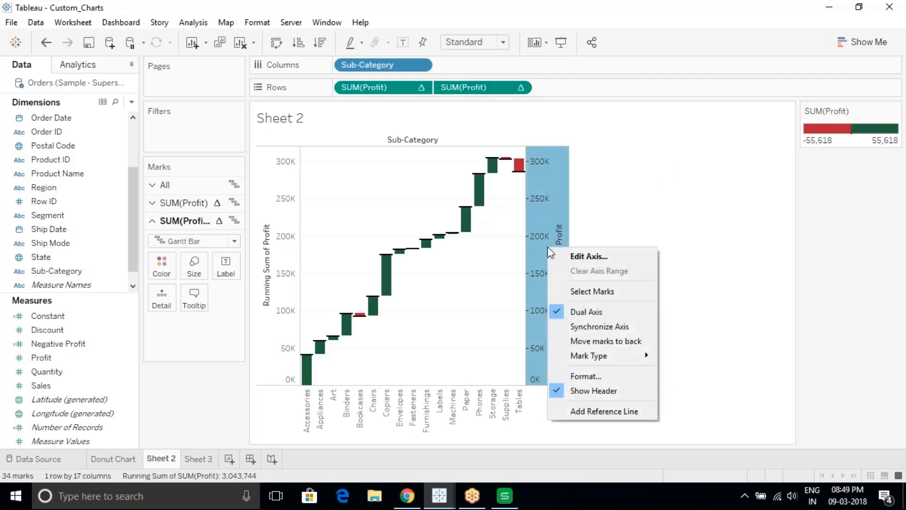
pyautogui.click(588, 326)
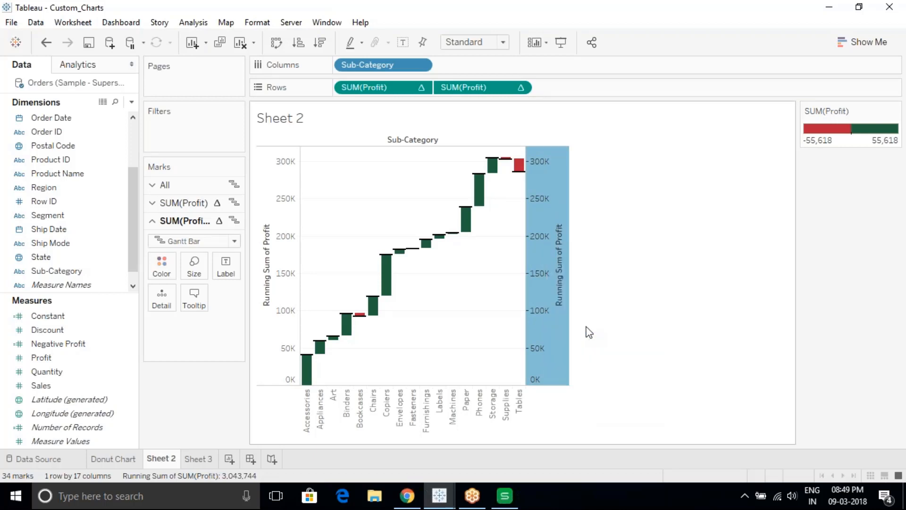
# Hide the header of the secondary running-sum axis and check the mark size of the black lines
pyautogui.rightClick(554, 225)
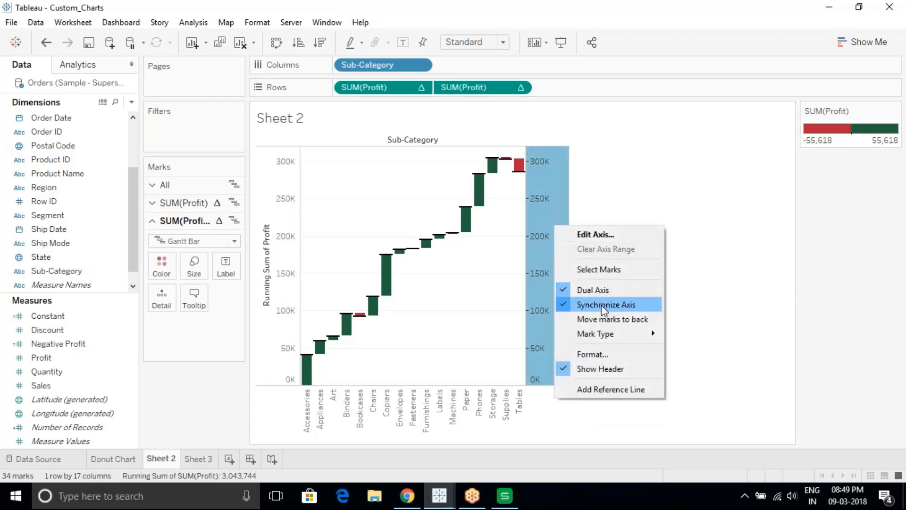
pyautogui.click(597, 369)
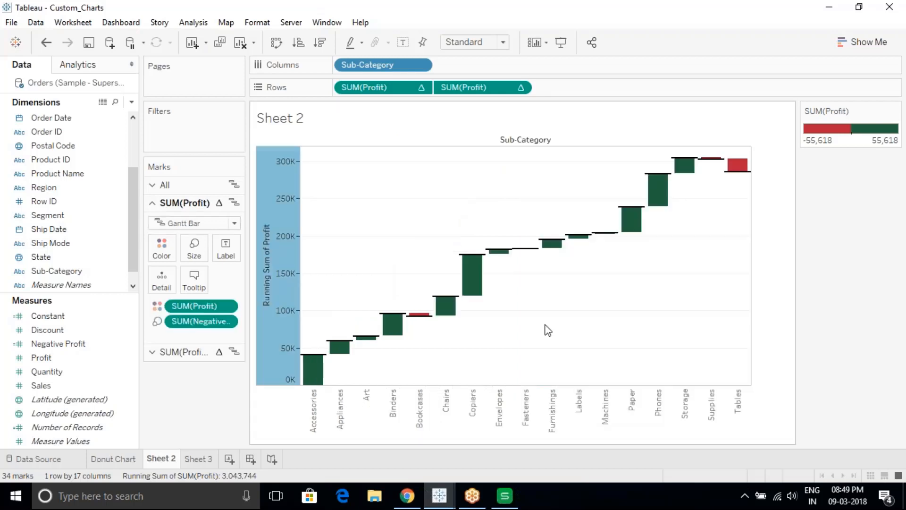
pyautogui.click(197, 353)
pyautogui.click(195, 267)
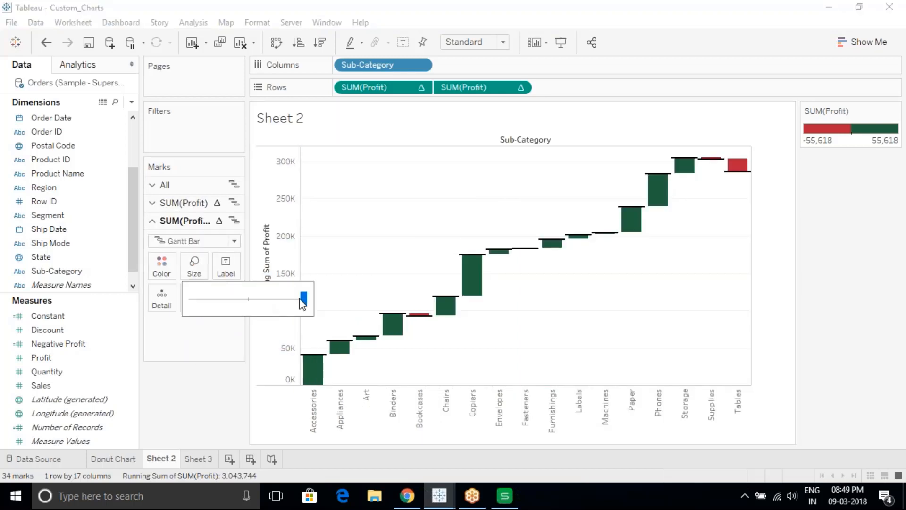
pyautogui.click(206, 395)
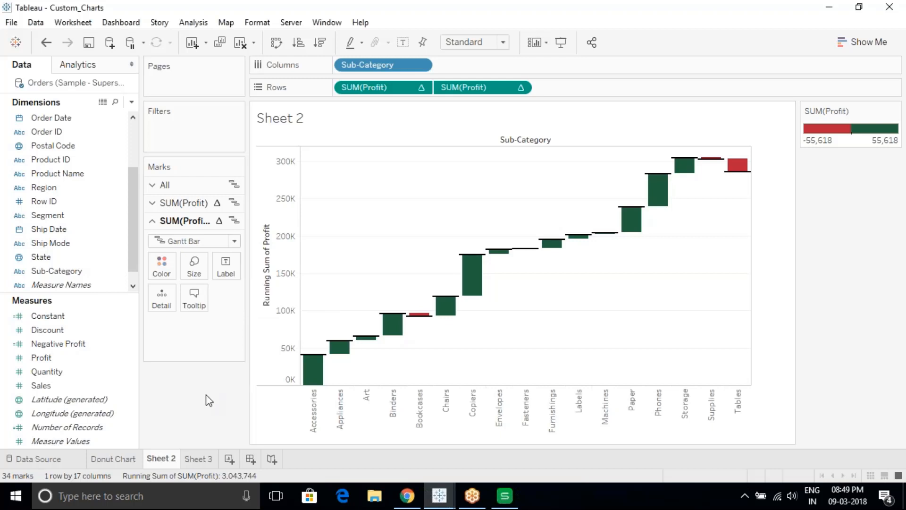
# Show row grand totals so the waterfall chart ends with a Grand Total bar
pyautogui.moveTo(534, 250)
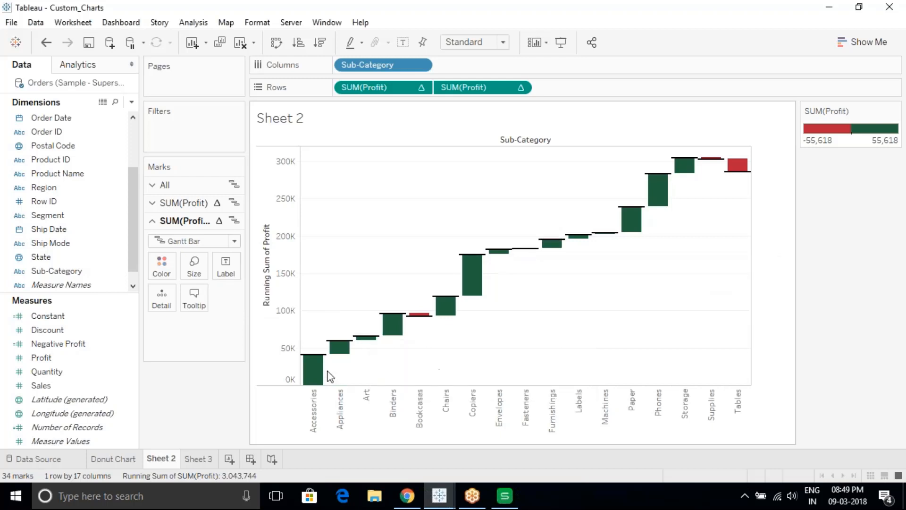
pyautogui.moveTo(309, 361)
pyautogui.moveTo(413, 326)
pyautogui.click(192, 23)
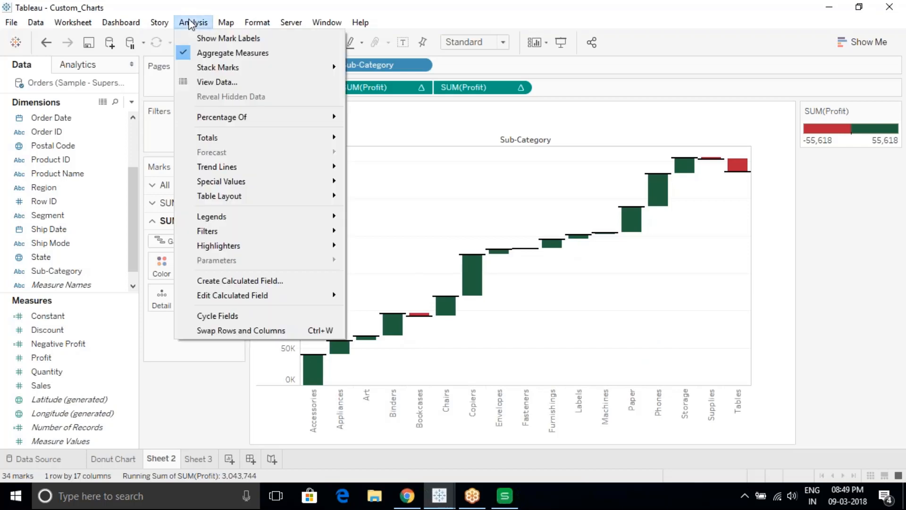
pyautogui.moveTo(248, 137)
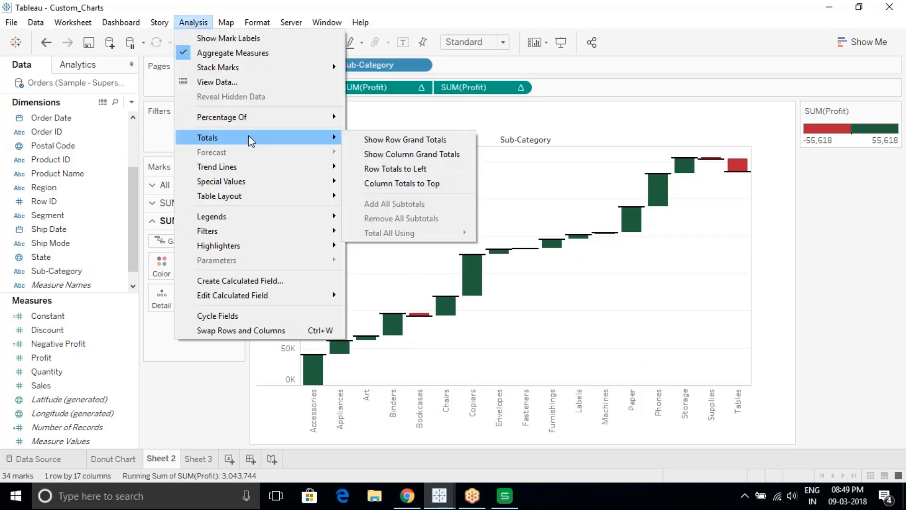
pyautogui.click(374, 143)
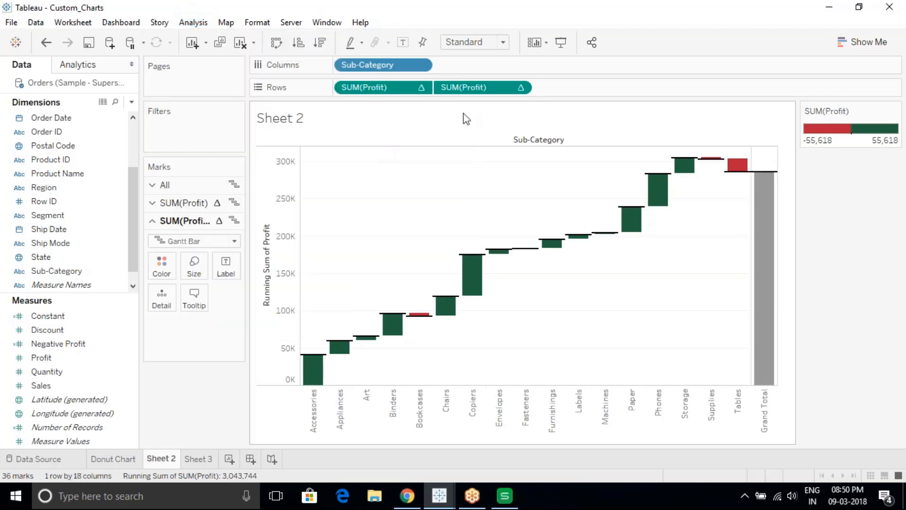
pyautogui.moveTo(770, 234)
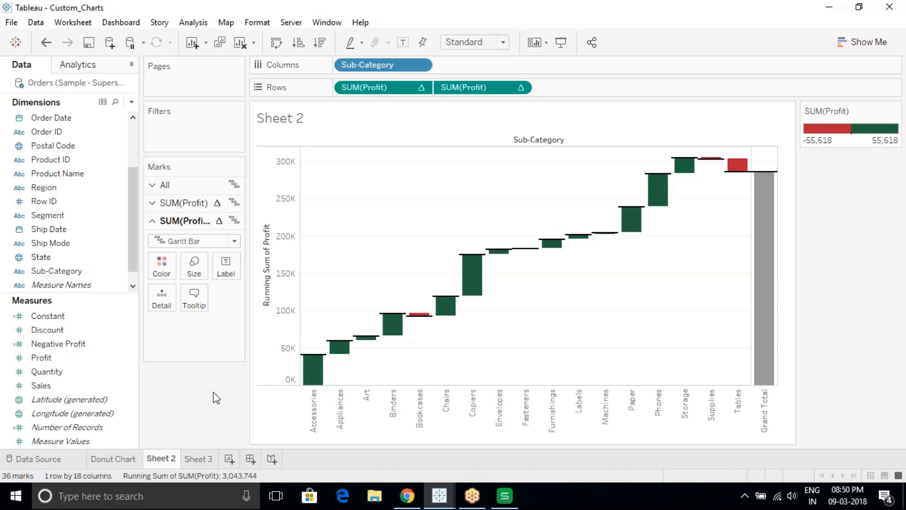
# Rename the Sheet 2 worksheet as Waterfall Chart
pyautogui.click(197, 460)
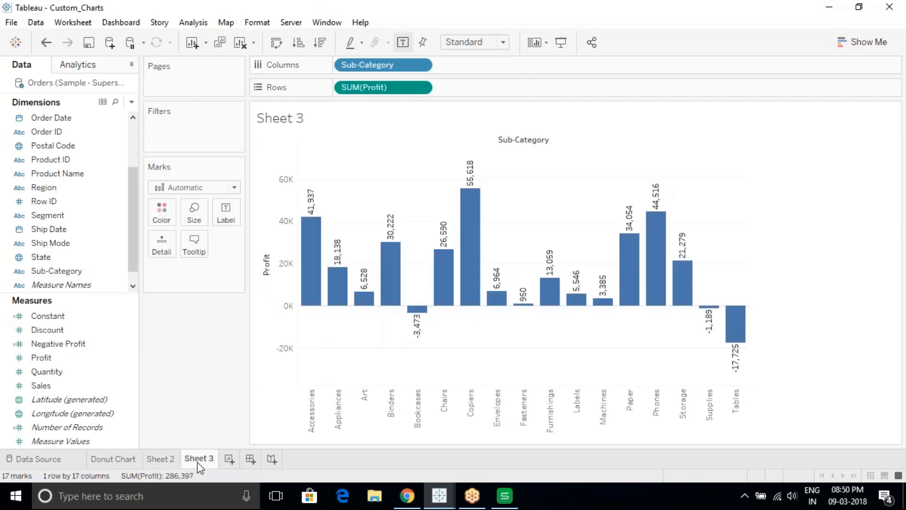
pyautogui.click(160, 458)
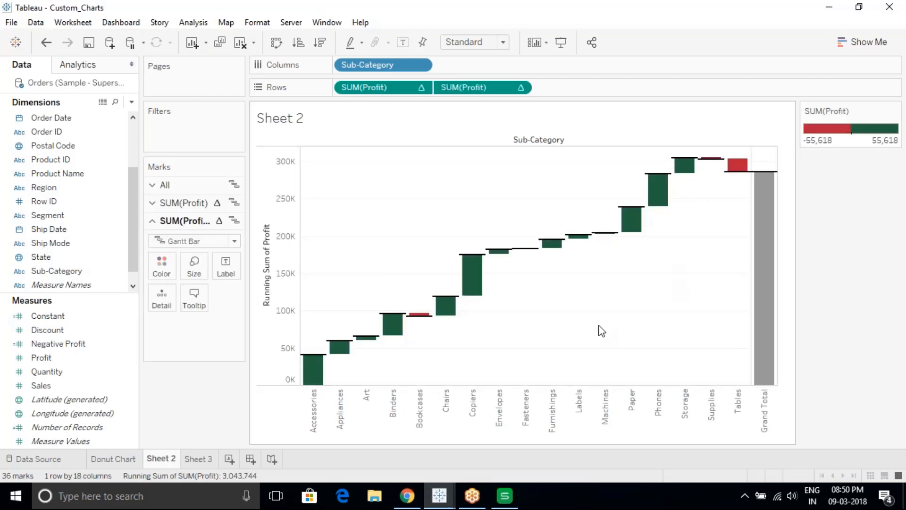
pyautogui.doubleClick(173, 462)
pyautogui.write('Waterfall Chart')
pyautogui.press('Return')
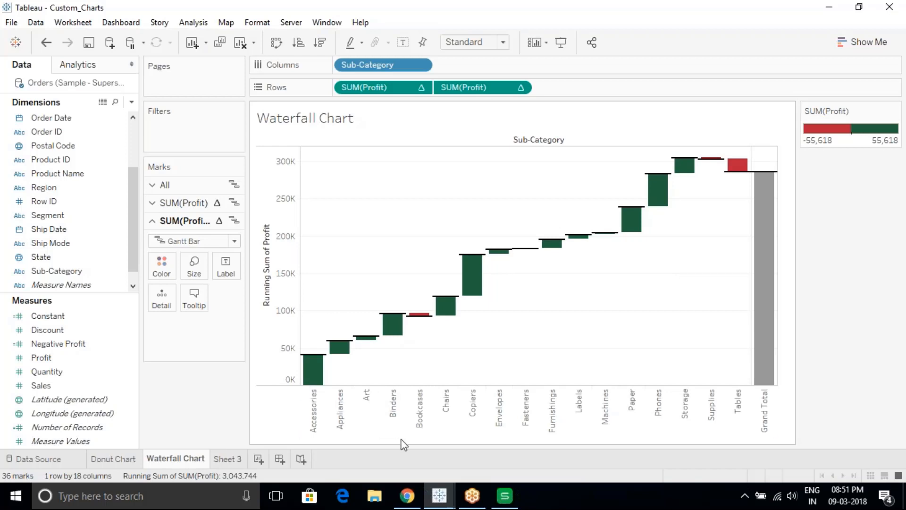
# Clear all fields and marks from the Sheet 3 worksheet
pyautogui.click(231, 461)
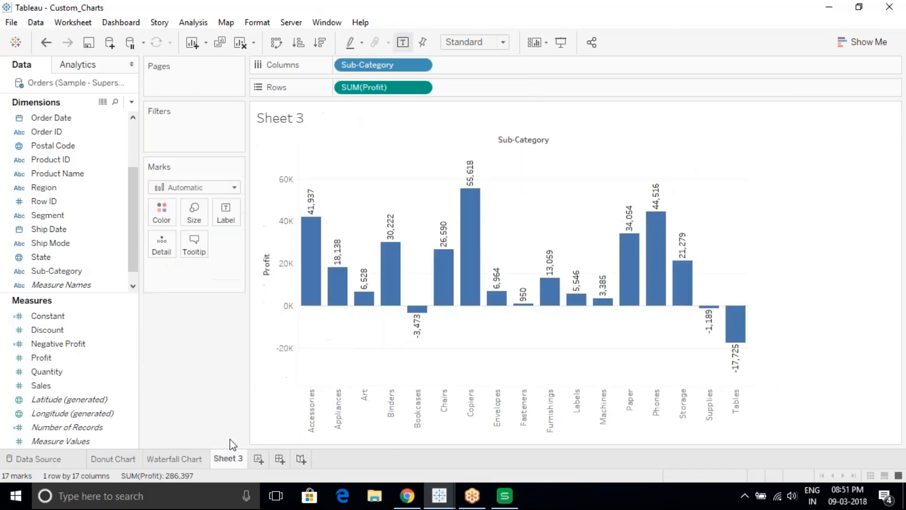
pyautogui.click(240, 43)
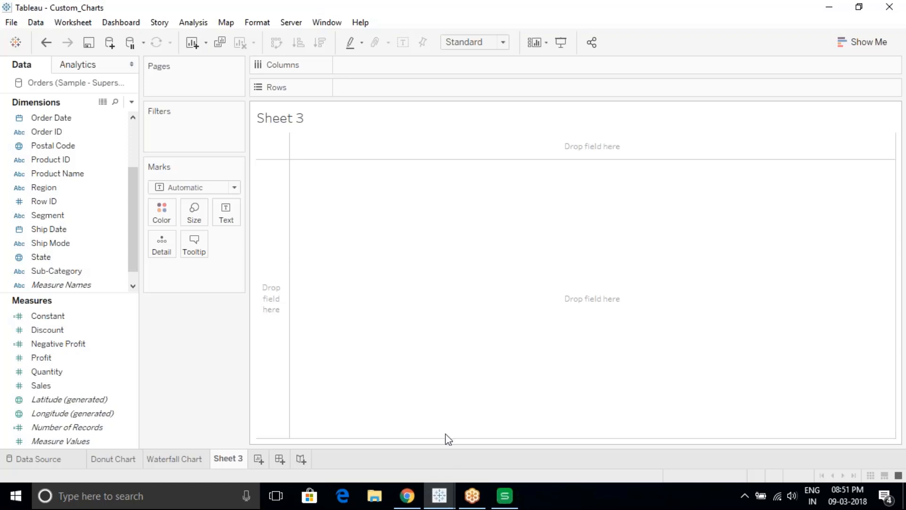
# Switch to the Butterfly_chart workbook and examine how Budget Profit and Profit are compared for the individual states
pyautogui.moveTo(441, 504)
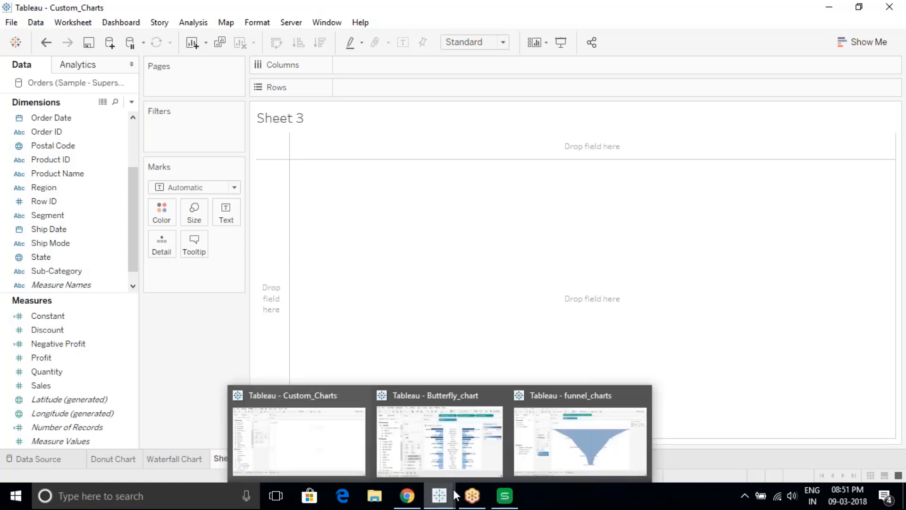
pyautogui.click(455, 436)
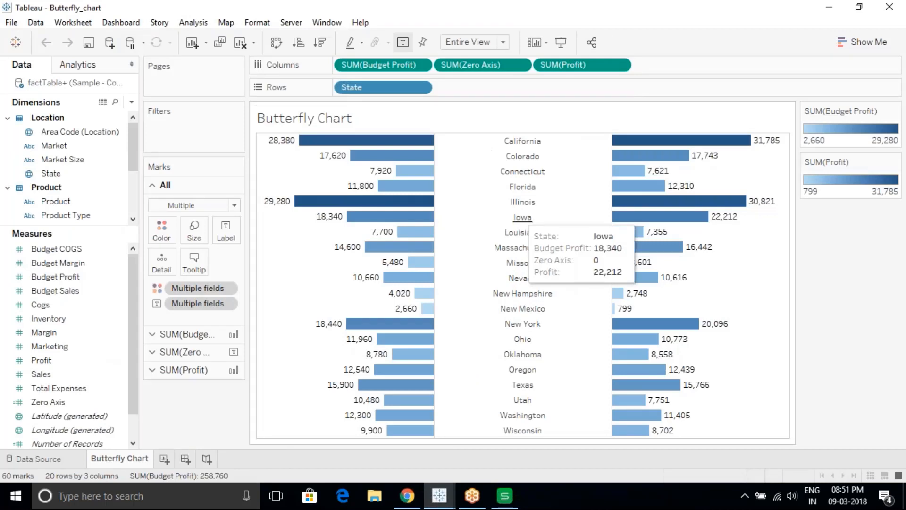
pyautogui.moveTo(479, 215); pyautogui.dragTo(522, 259)
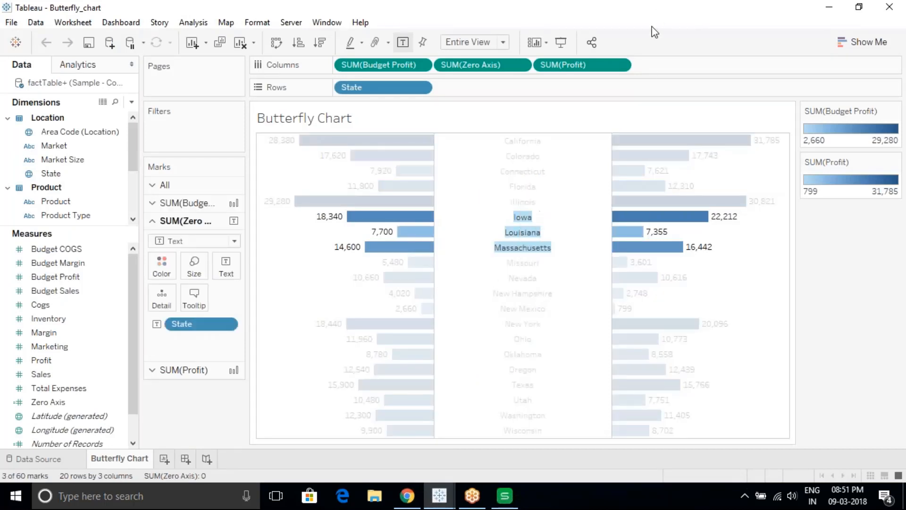
pyautogui.click(792, 274)
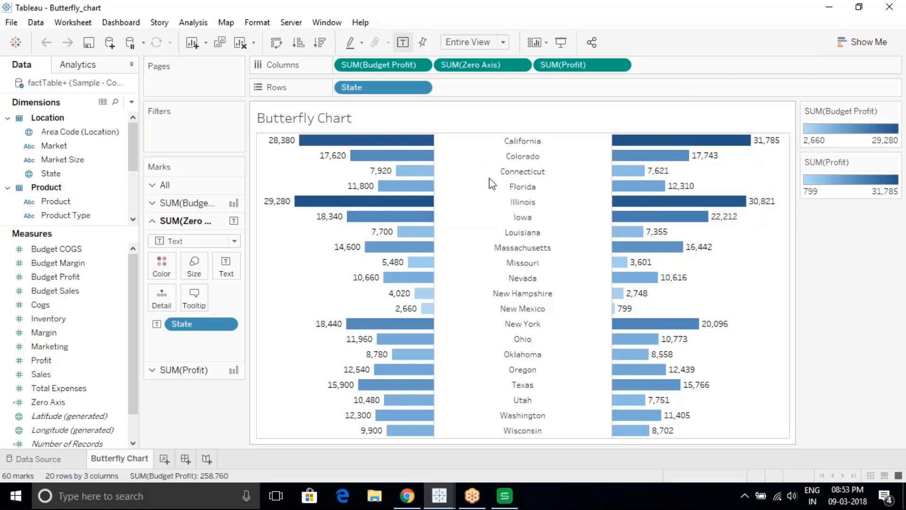
pyautogui.moveTo(386, 143)
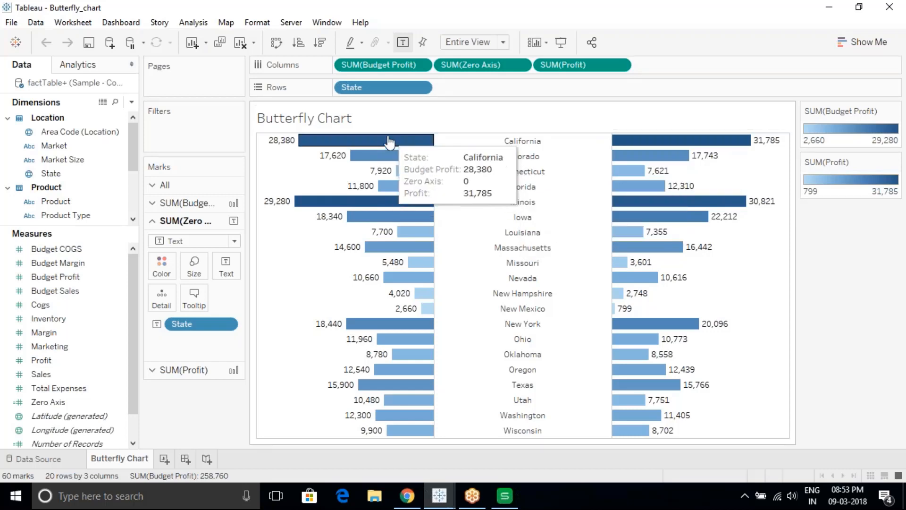
pyautogui.moveTo(670, 146)
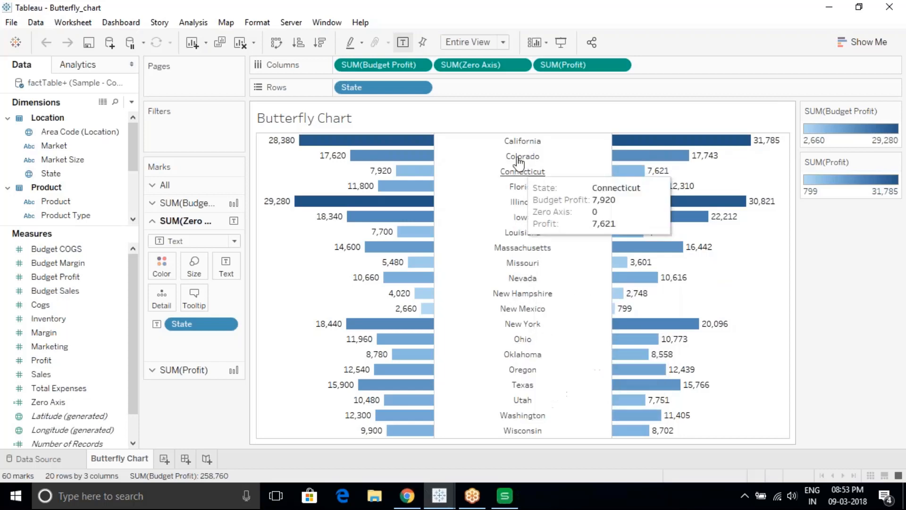
pyautogui.moveTo(632, 173)
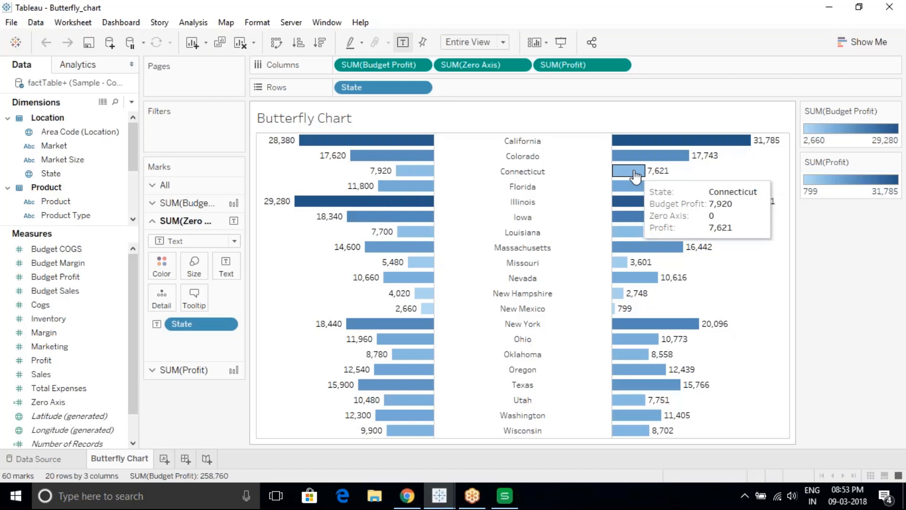
pyautogui.moveTo(535, 219)
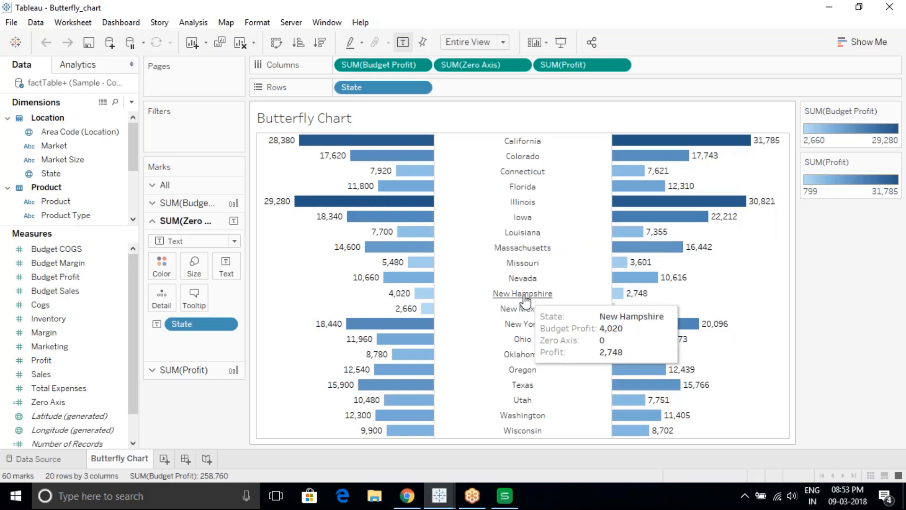
pyautogui.moveTo(521, 378)
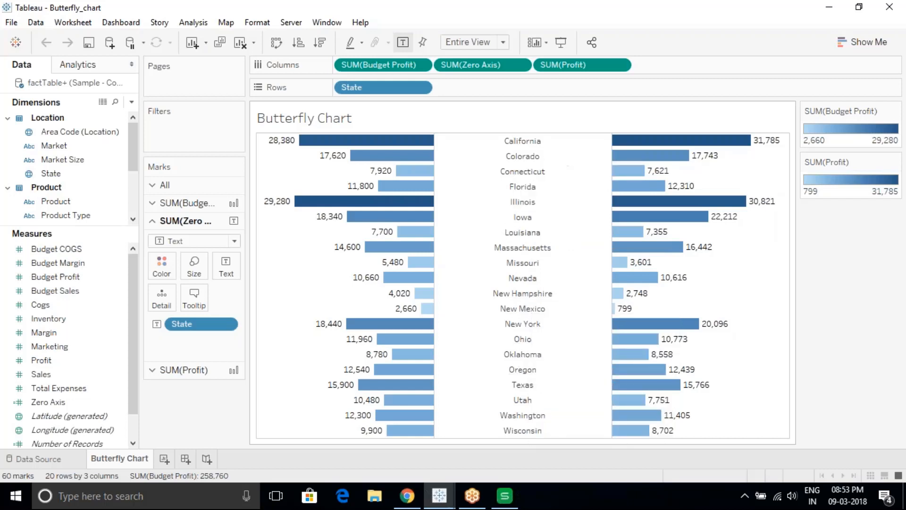
pyautogui.moveTo(511, 147)
pyautogui.moveTo(533, 198)
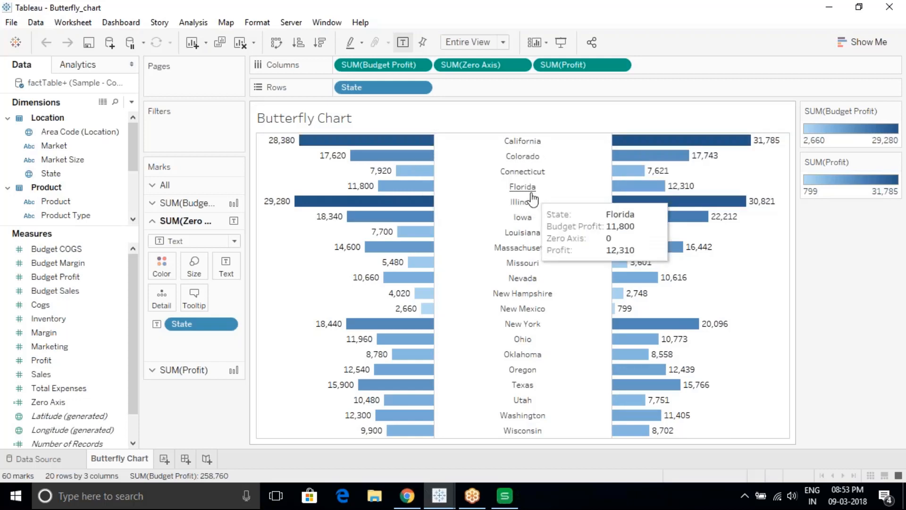
# On a new worksheet, build side-by-side bars with State on Rows and Budget Profit and Profit on Columns
pyautogui.click(164, 458)
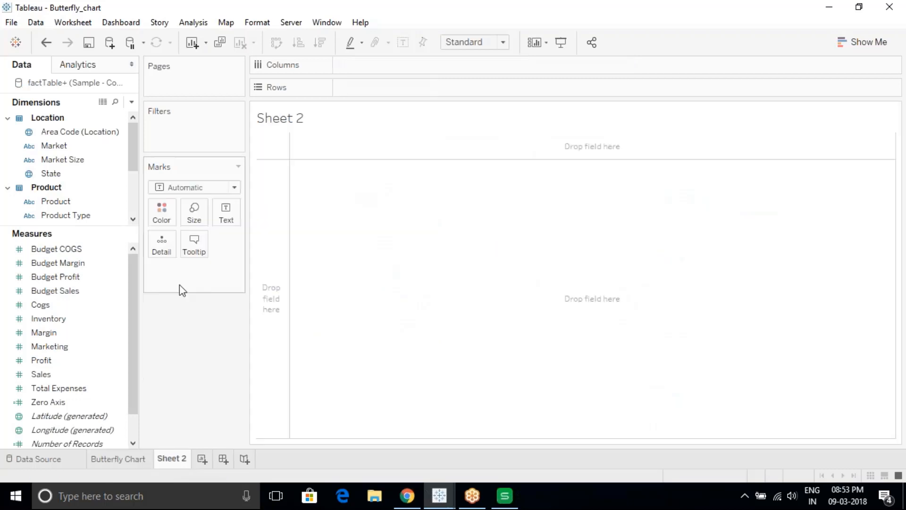
pyautogui.click(134, 194)
pyautogui.moveTo(132, 172); pyautogui.dragTo(132, 140)
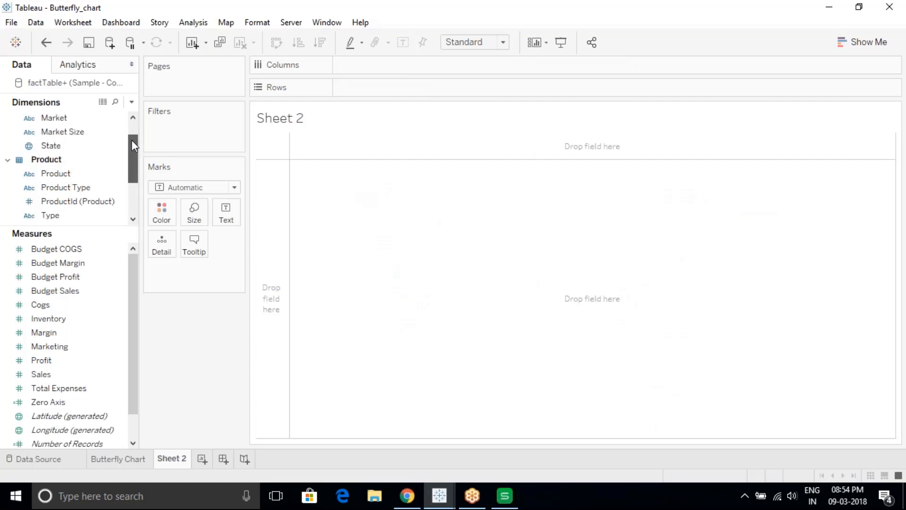
pyautogui.moveTo(70, 151); pyautogui.dragTo(382, 89)
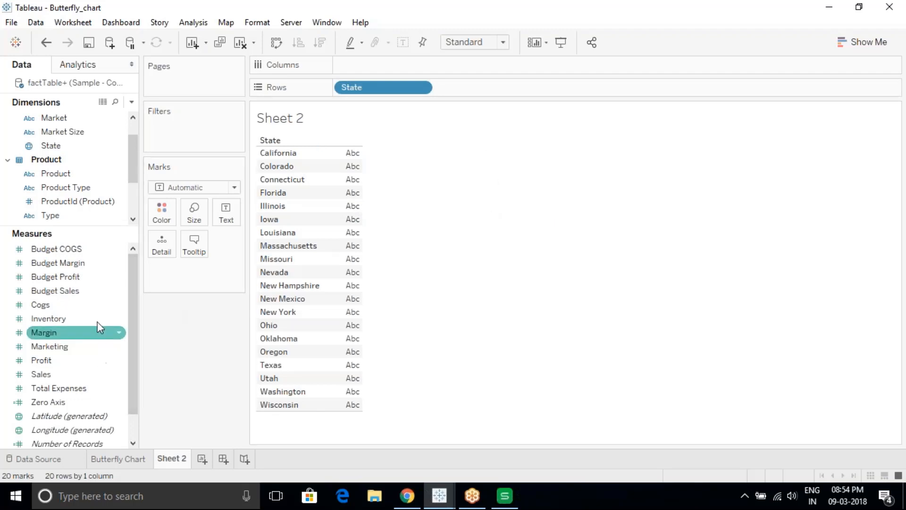
pyautogui.moveTo(96, 274); pyautogui.dragTo(405, 64)
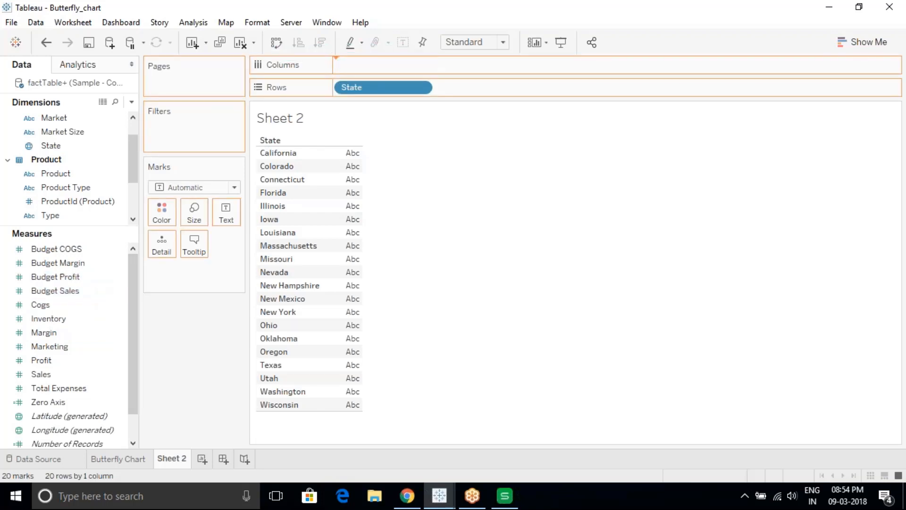
pyautogui.moveTo(56, 361); pyautogui.dragTo(475, 69)
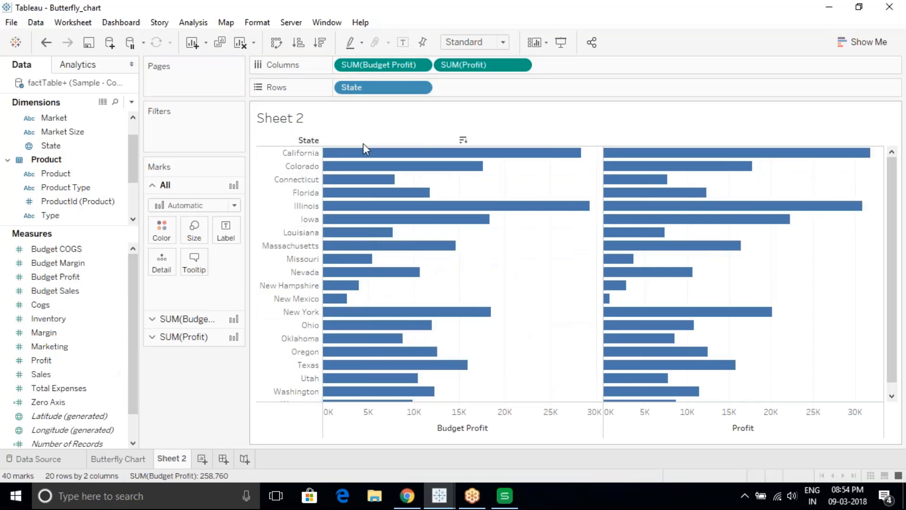
# Reverse the scale of the Budget Profit axis so its bars extend in the opposite direction to Profit
pyautogui.moveTo(363, 154)
pyautogui.moveTo(425, 393)
pyautogui.doubleClick(482, 417)
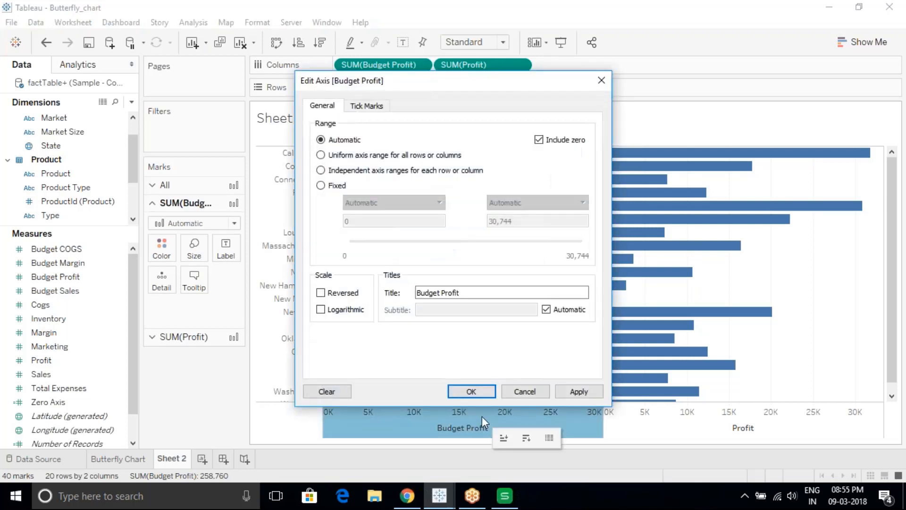
pyautogui.click(321, 293)
pyautogui.click(471, 392)
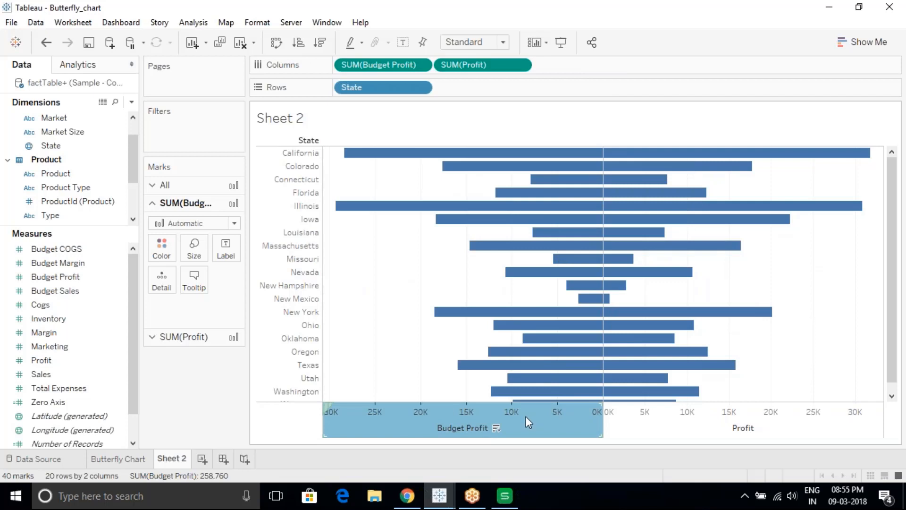
# Try to create a calculated field named Zero Axis with the formula 0
pyautogui.click(210, 415)
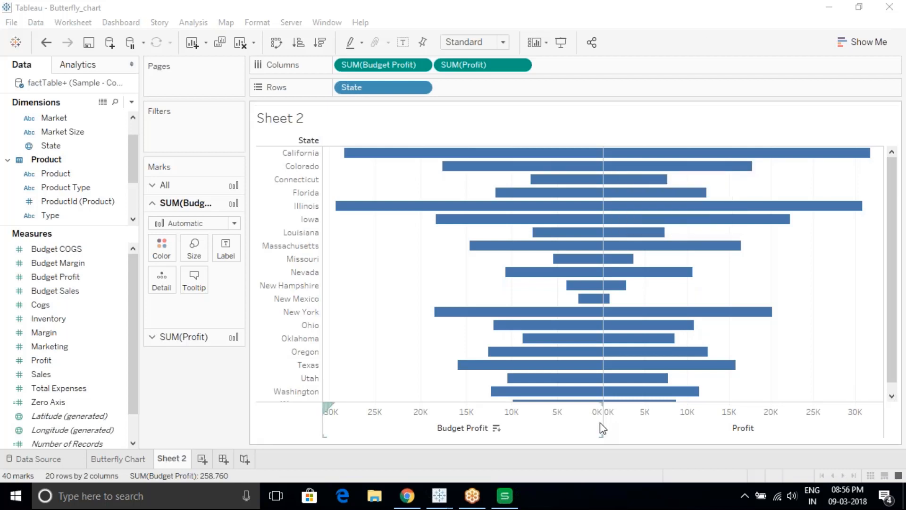
pyautogui.click(194, 23)
pyautogui.click(241, 279)
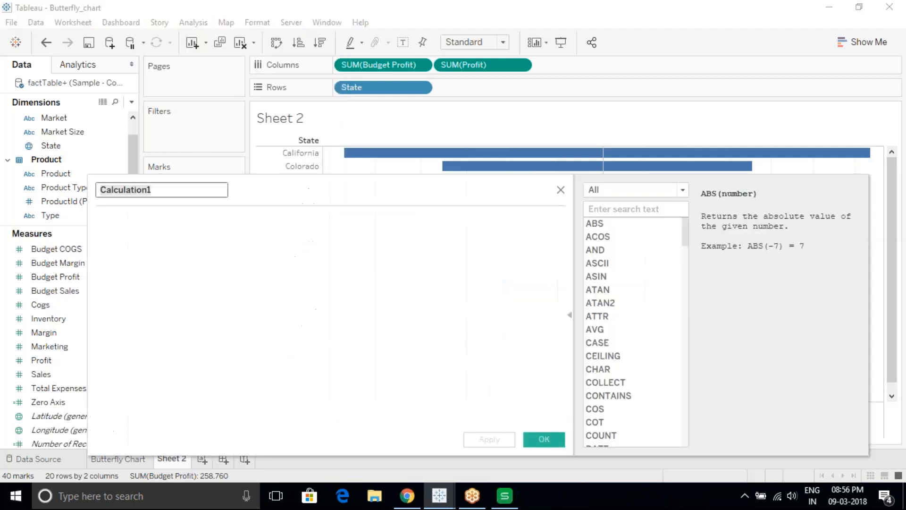
pyautogui.write('Zero Axis')
pyautogui.click(173, 251)
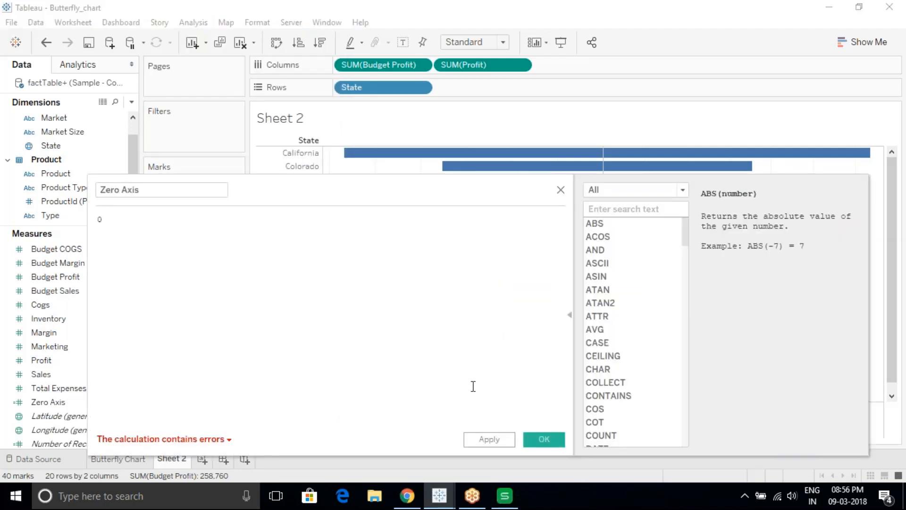
pyautogui.click(229, 444)
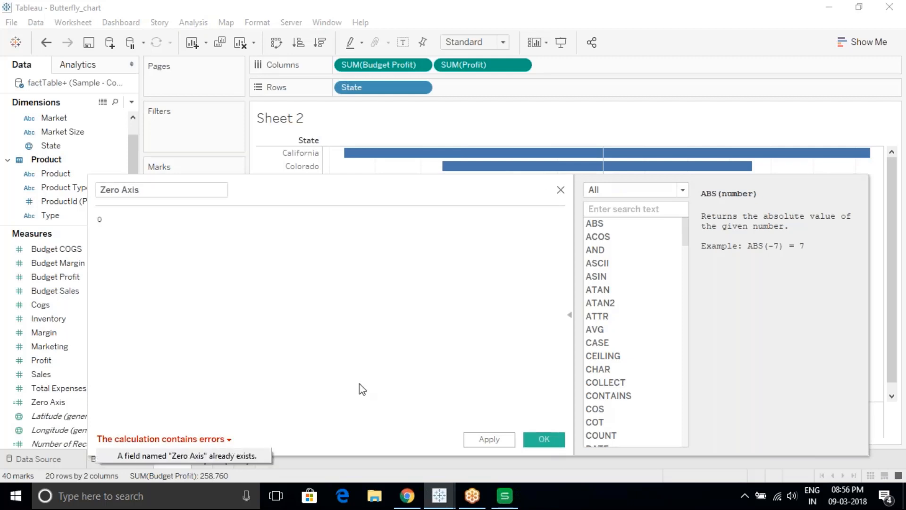
pyautogui.click(561, 189)
# Check the existing Zero Axis calculation and place it on Columns between Budget Profit and Profit
pyautogui.click(71, 401)
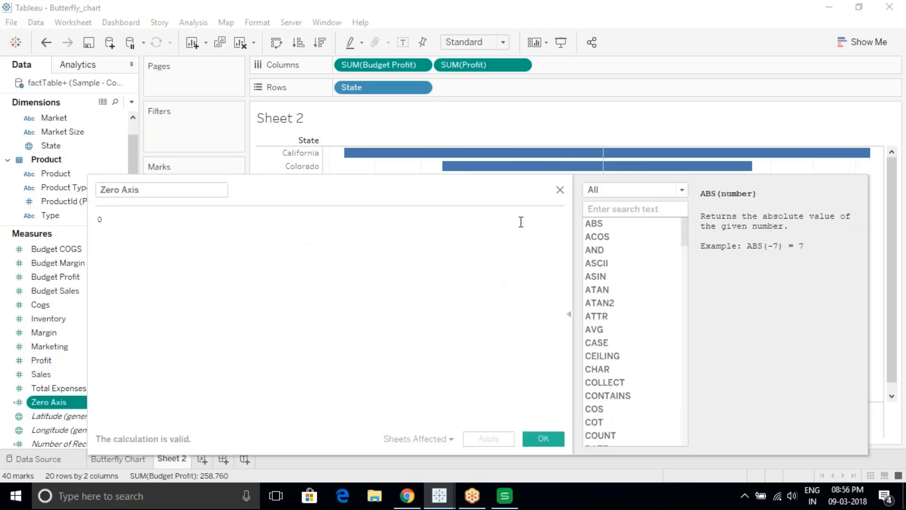
pyautogui.click(560, 190)
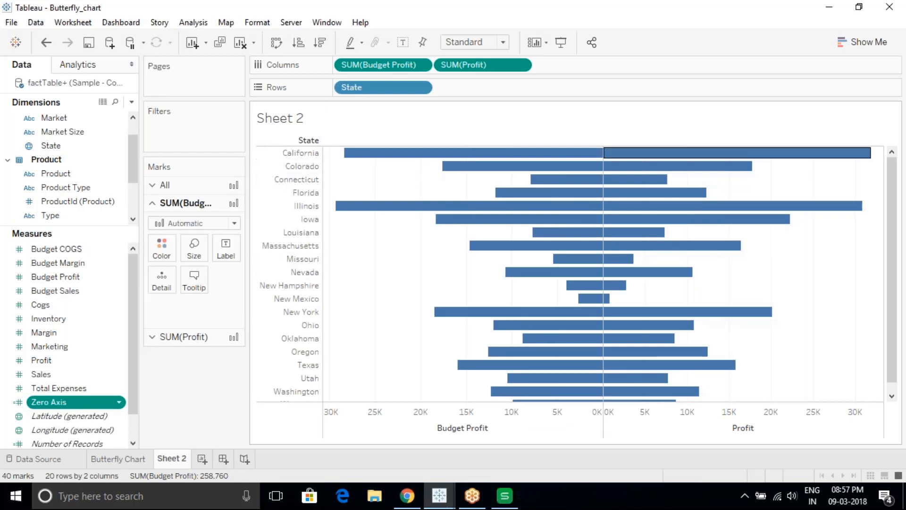
pyautogui.moveTo(603, 178)
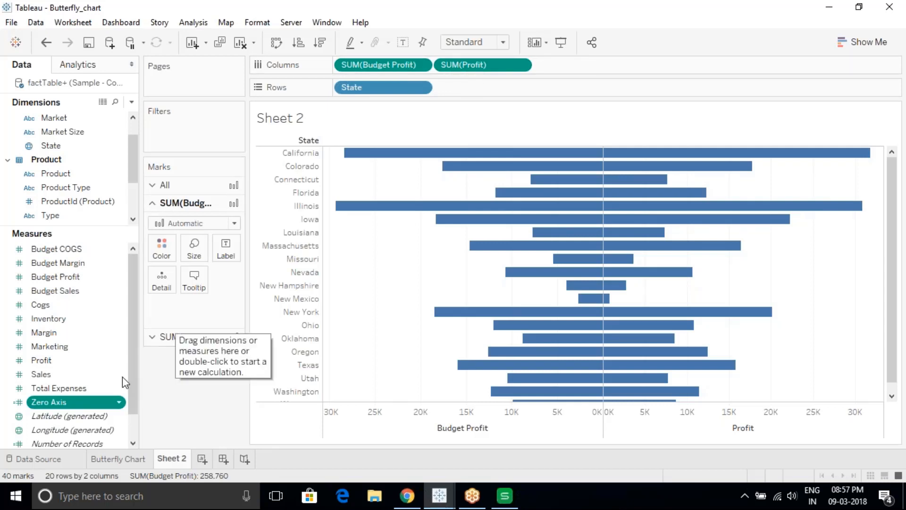
pyautogui.moveTo(97, 405); pyautogui.dragTo(433, 65)
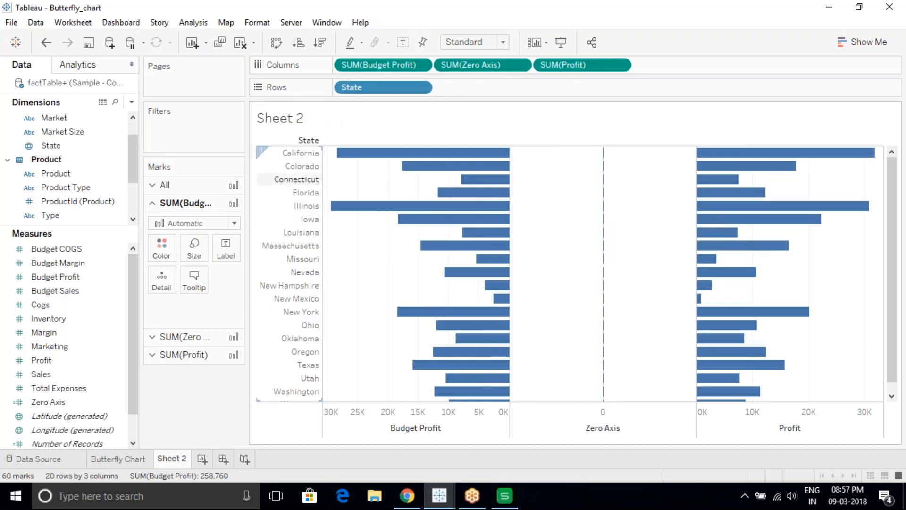
# Hide the State row header and change the Zero Axis marks to Text showing the State names
pyautogui.click(420, 87)
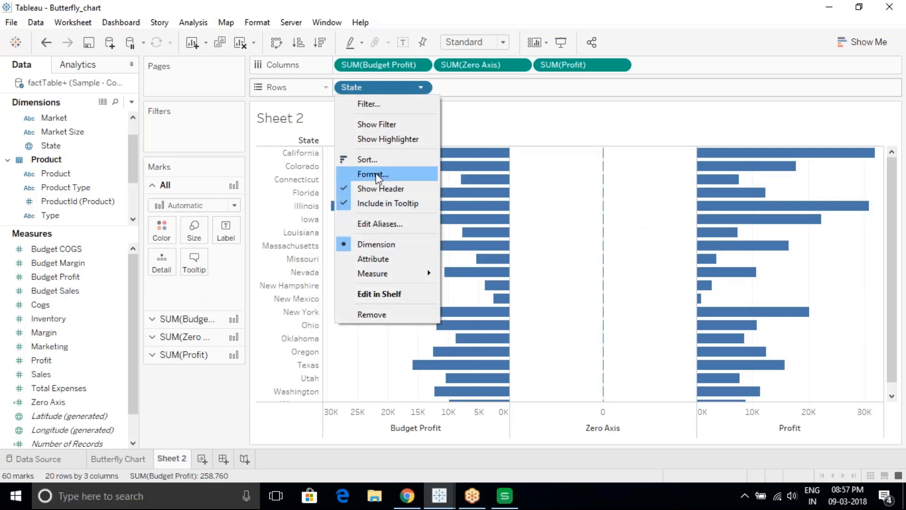
pyautogui.click(376, 190)
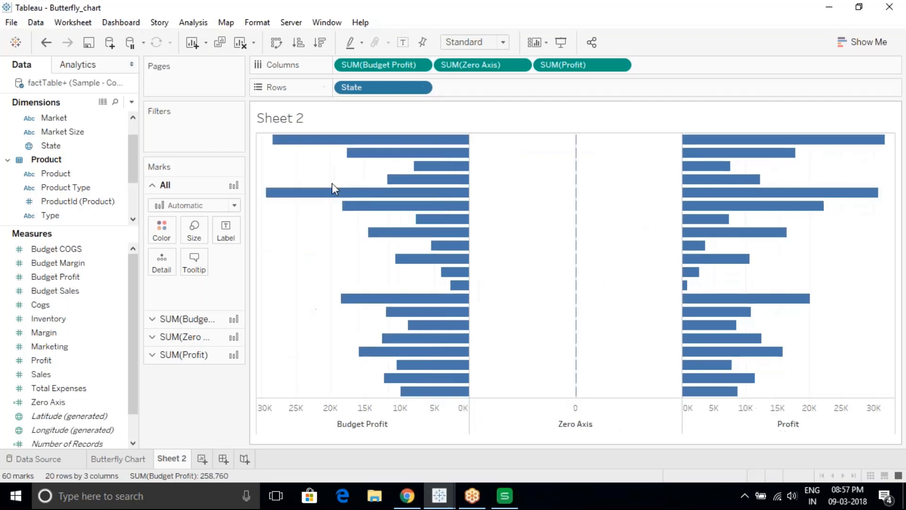
pyautogui.click(212, 337)
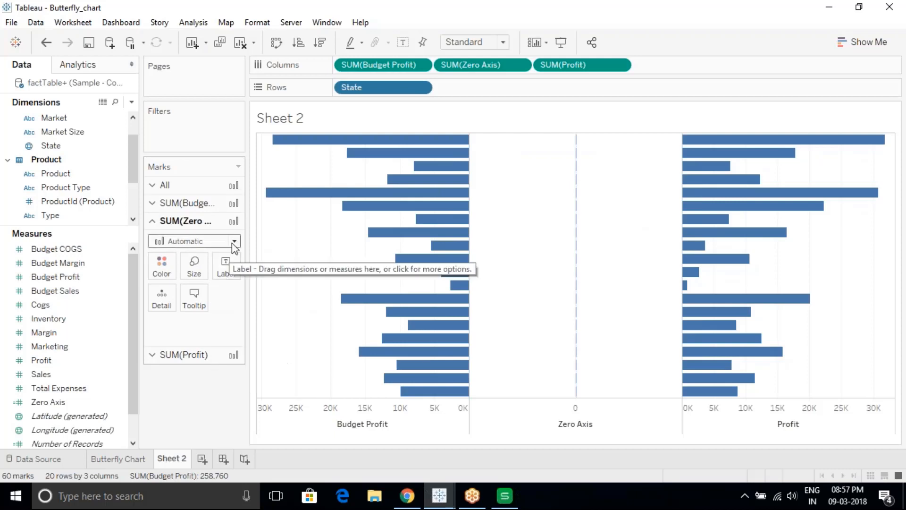
pyautogui.moveTo(577, 140)
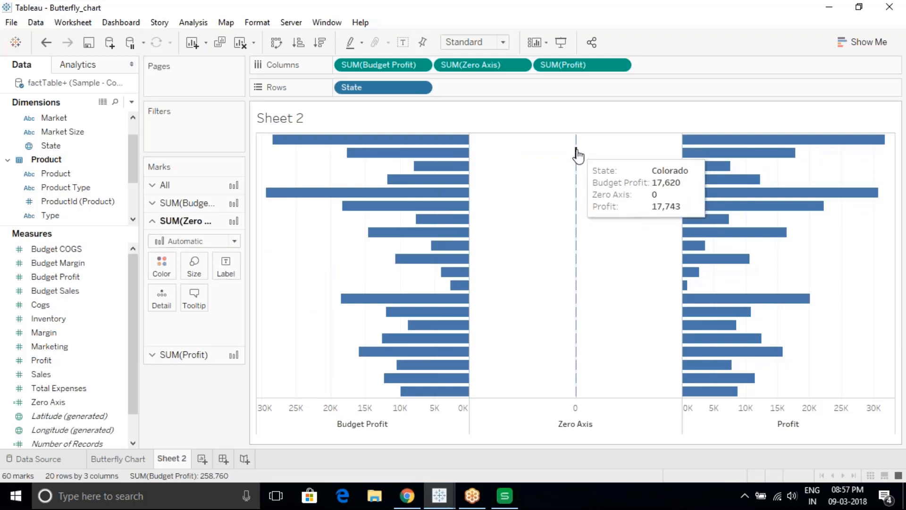
pyautogui.moveTo(577, 157)
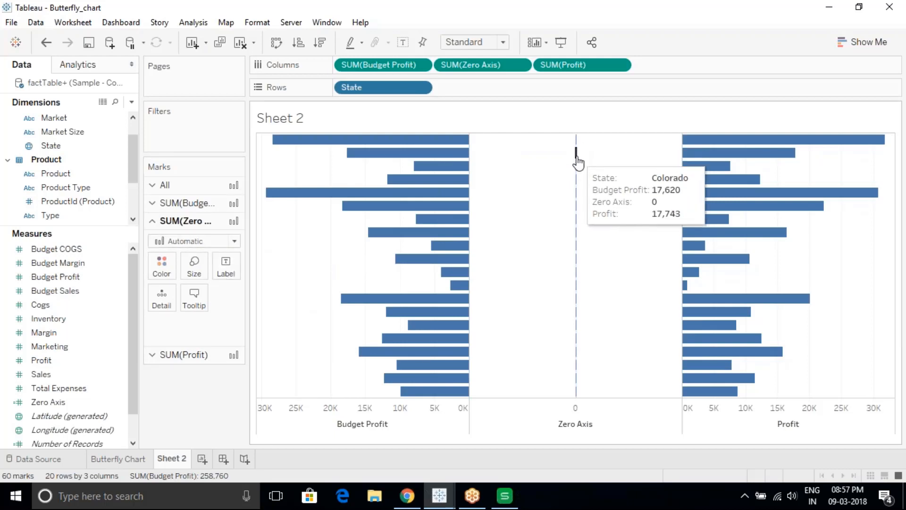
pyautogui.click(203, 243)
pyautogui.click(180, 353)
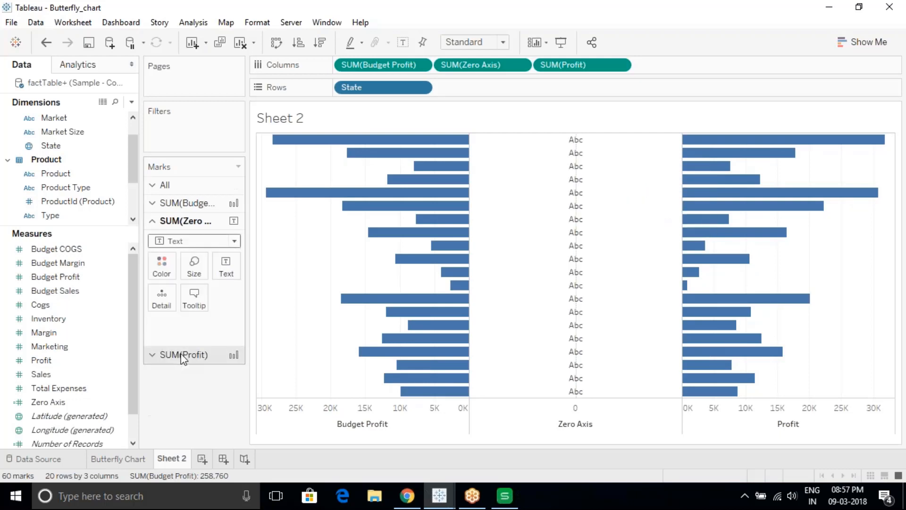
pyautogui.moveTo(583, 146)
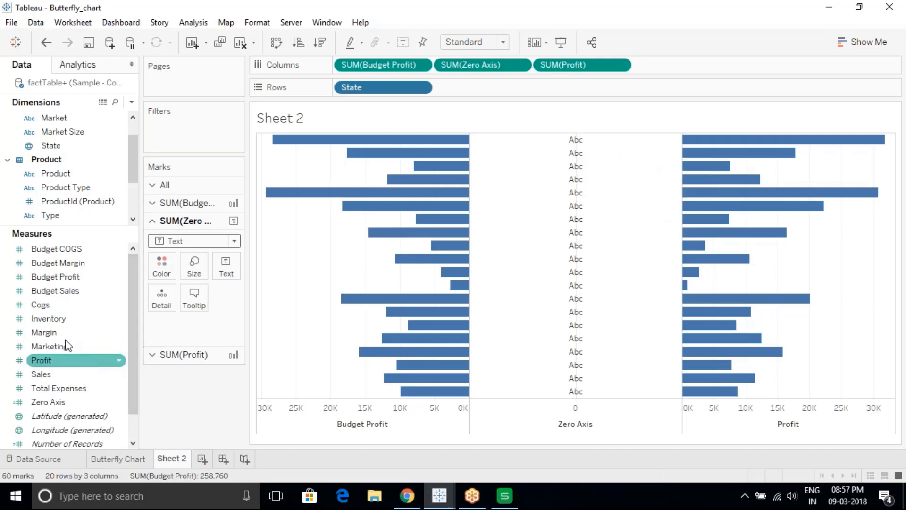
pyautogui.moveTo(79, 148); pyautogui.dragTo(226, 266)
pyautogui.moveTo(577, 158)
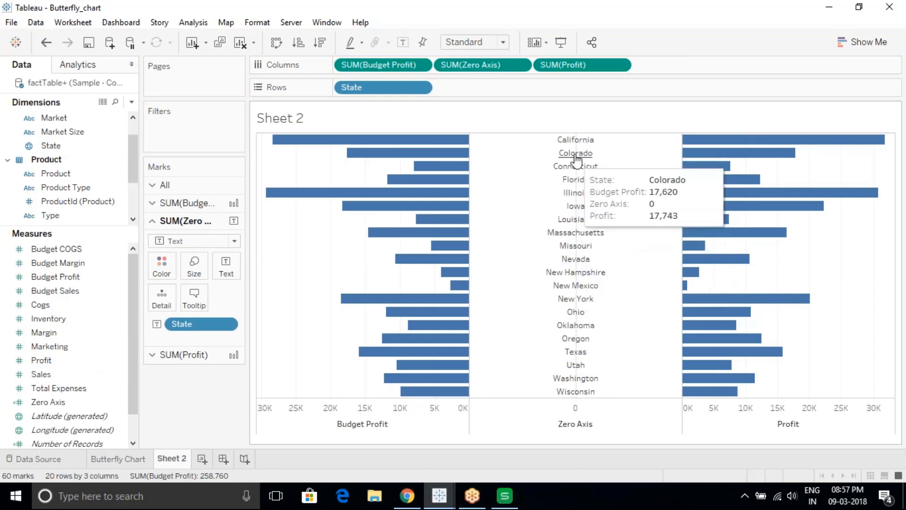
# Hide the axis headers below the chart and set the sheet's zero lines to None
pyautogui.rightClick(379, 413)
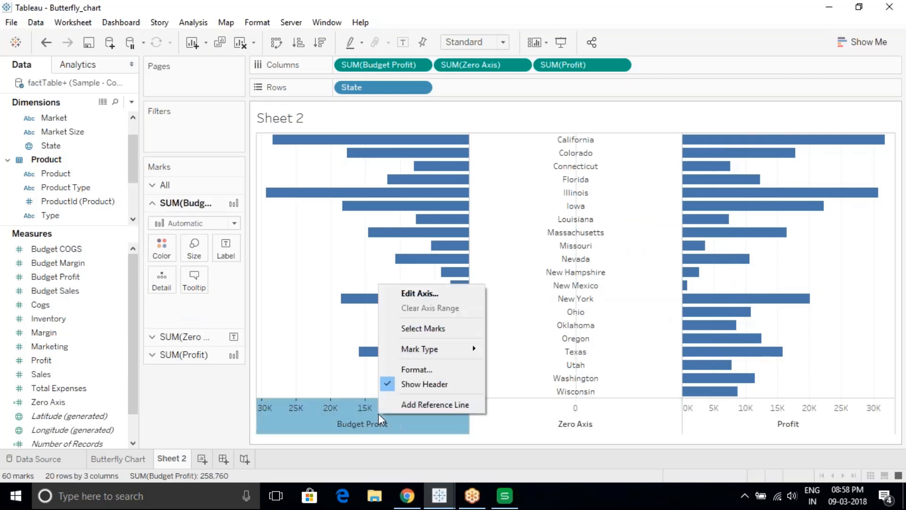
pyautogui.click(432, 386)
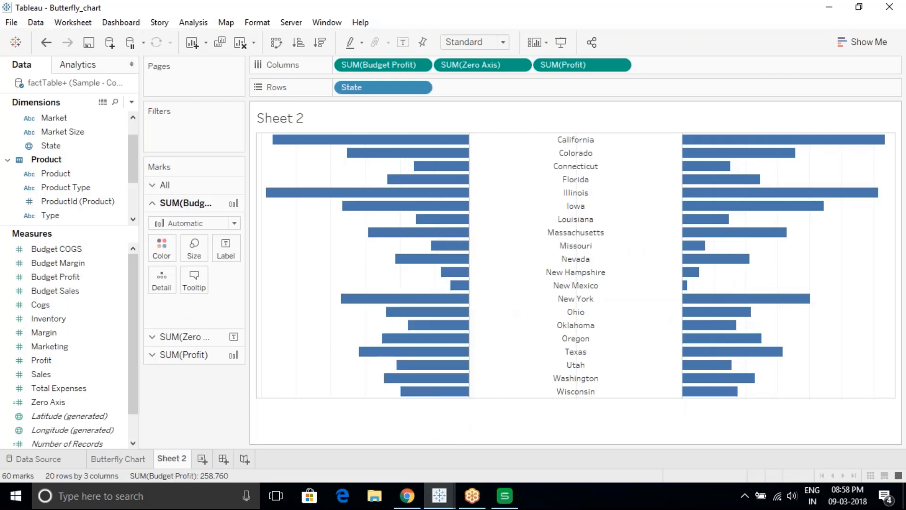
pyautogui.click(258, 22)
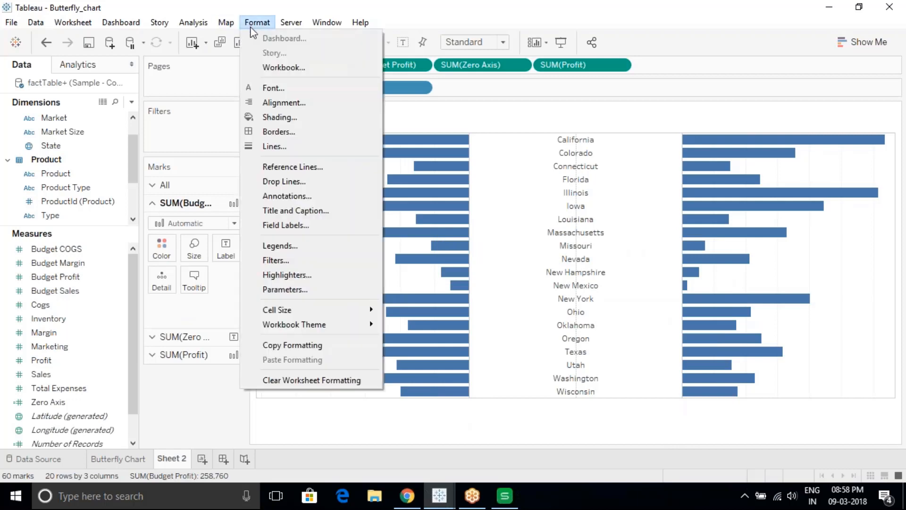
pyautogui.click(276, 147)
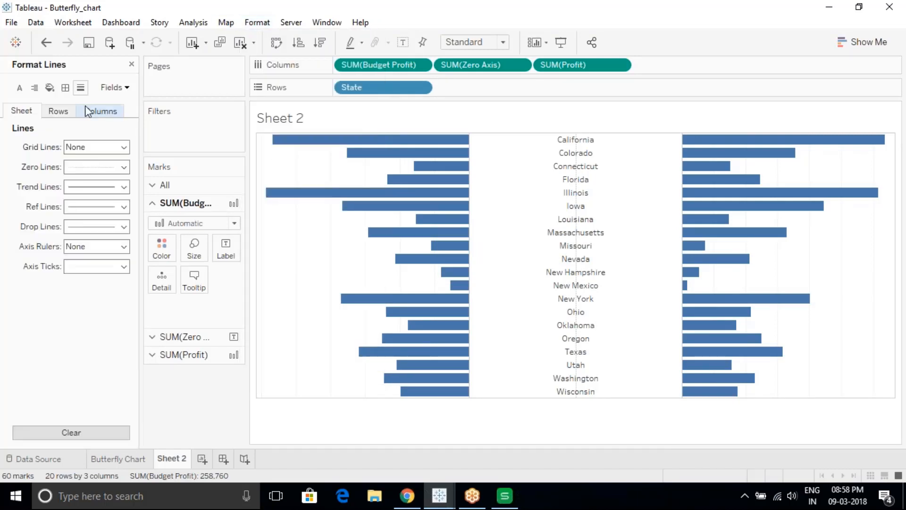
pyautogui.click(71, 168)
pyautogui.click(84, 184)
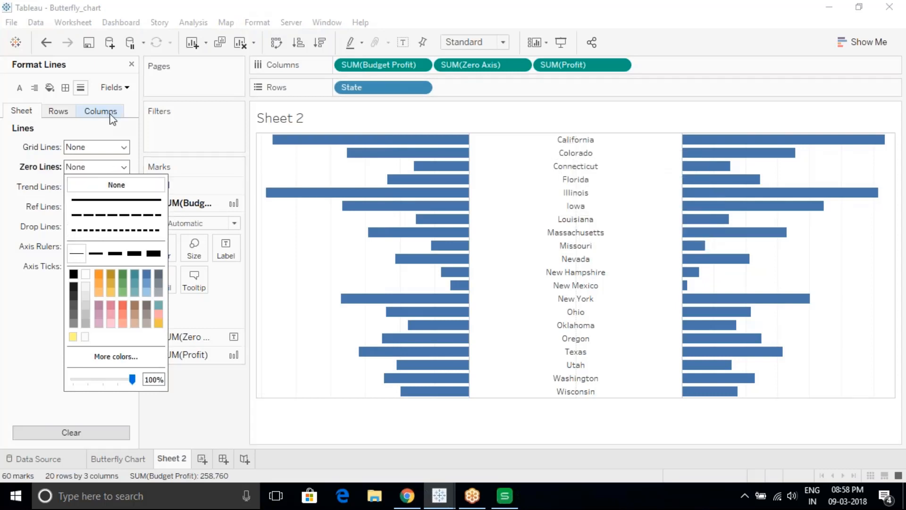
pyautogui.click(106, 126)
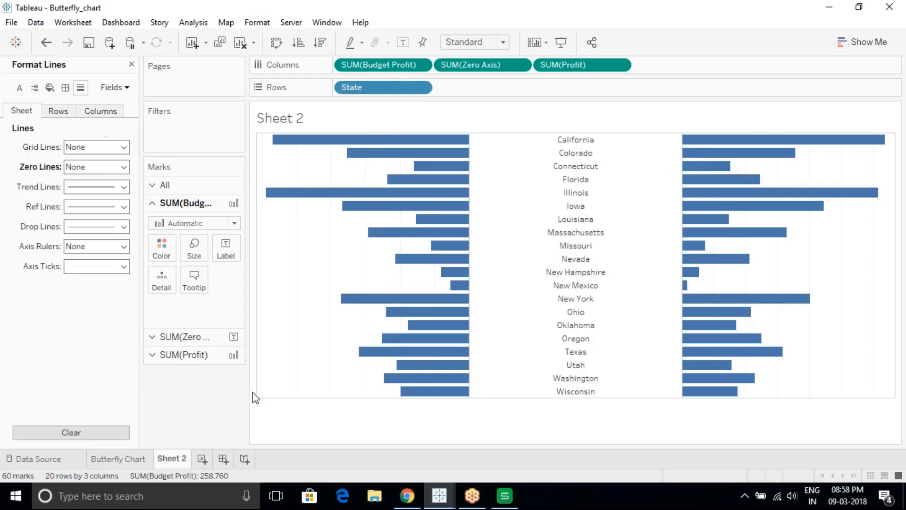
# Set the sheet's axis ticks and the column grid lines to None, and close the line formatting
pyautogui.click(78, 268)
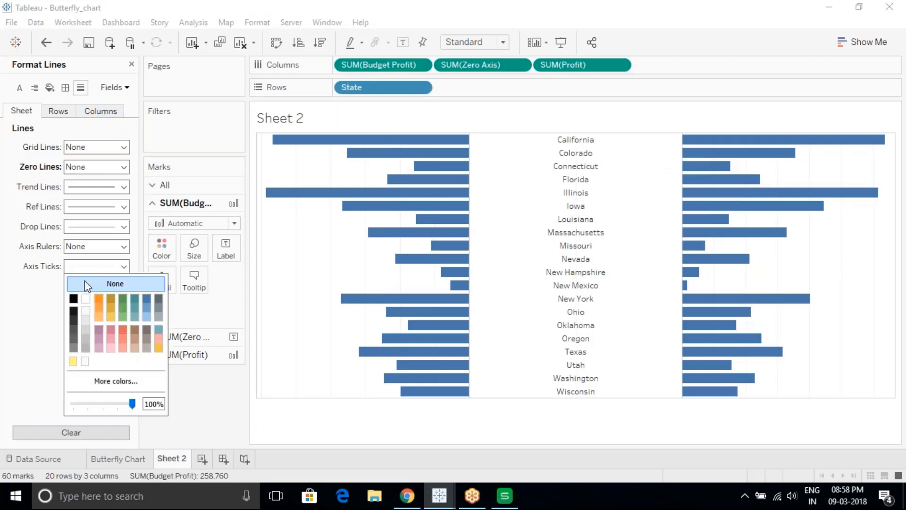
pyautogui.click(86, 285)
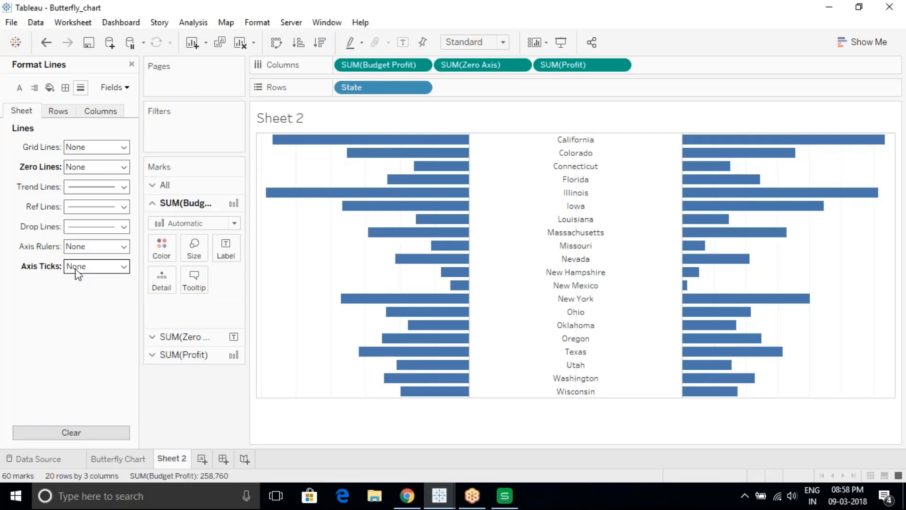
pyautogui.click(106, 110)
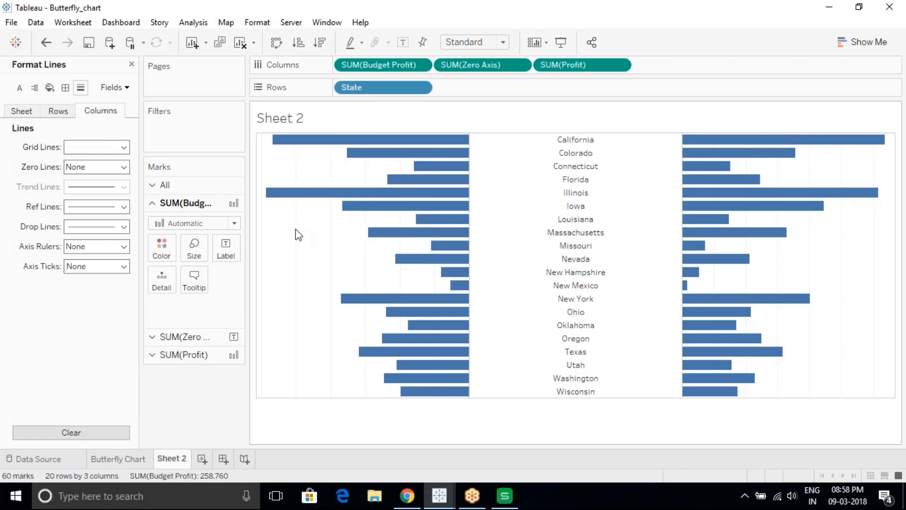
pyautogui.click(101, 147)
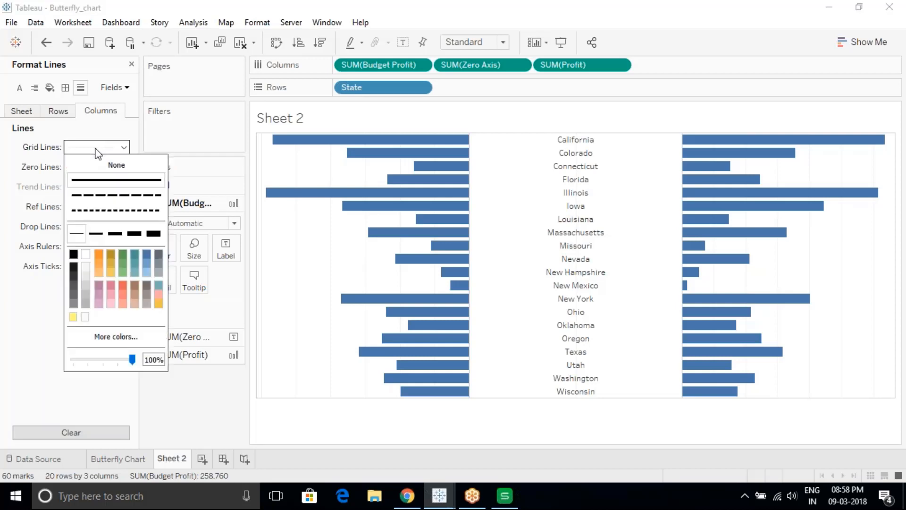
pyautogui.click(101, 169)
pyautogui.click(132, 63)
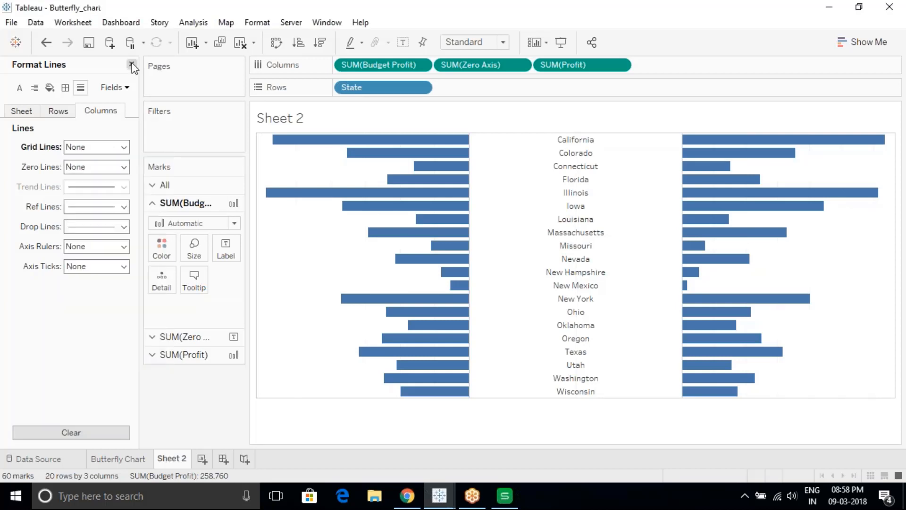
pyautogui.click(131, 63)
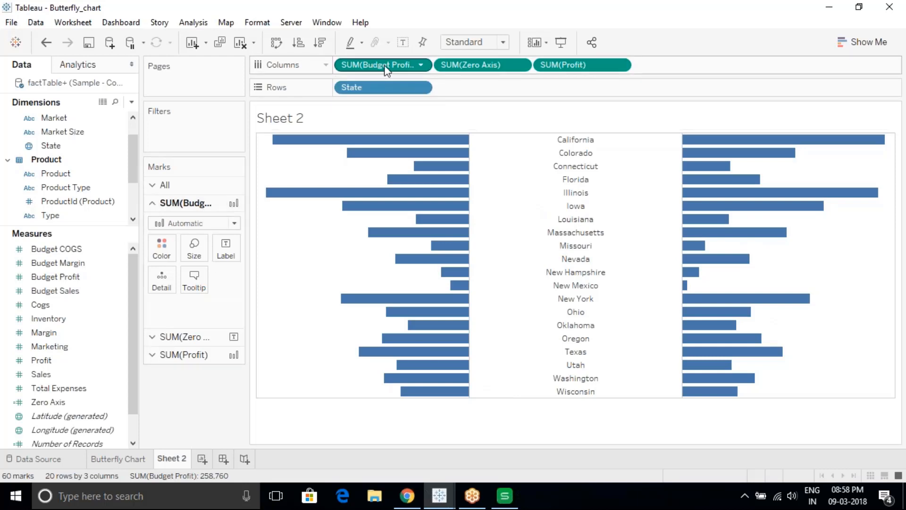
# Color the Budget Profit bars by SUM(Budget Profit) and the Profit bars by SUM(Profit)
pyautogui.moveTo(386, 64)
pyautogui.mouseDown()
pyautogui.moveTo(210, 229)
pyautogui.moveTo(163, 245)
pyautogui.mouseUp()
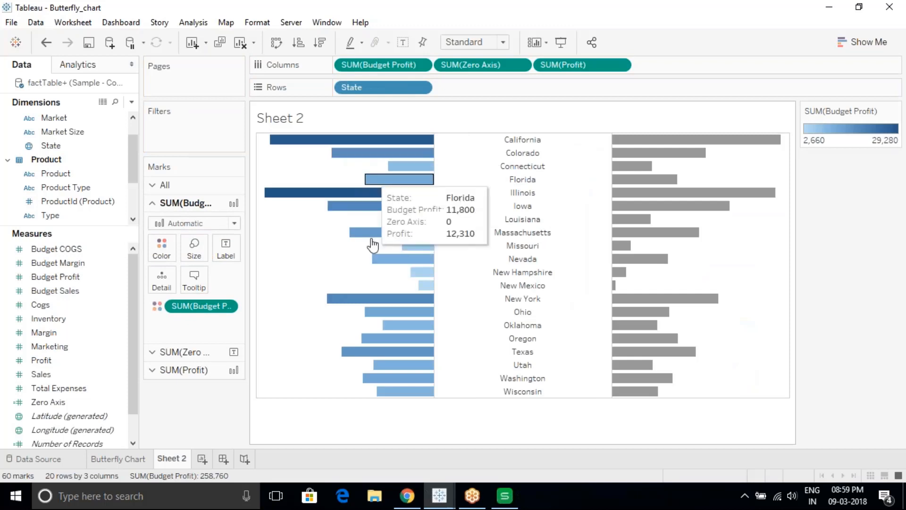
pyautogui.click(186, 369)
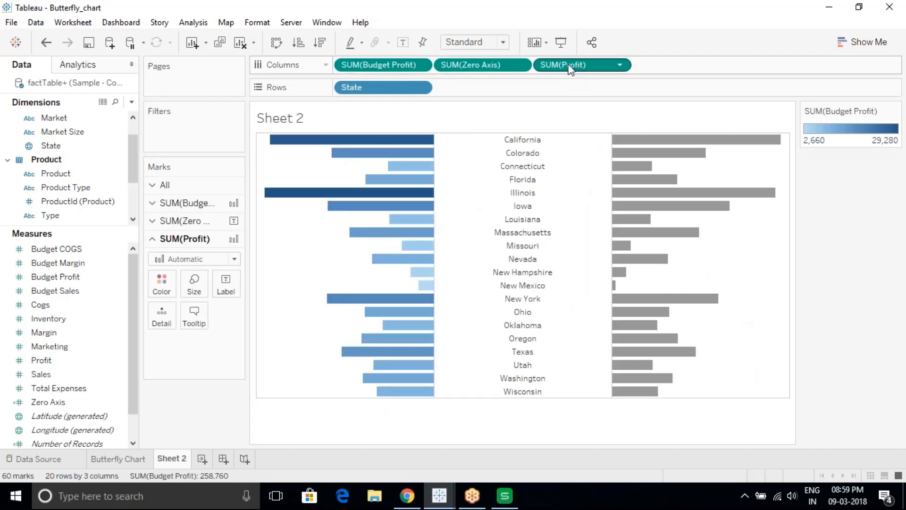
pyautogui.moveTo(570, 68); pyautogui.dragTo(160, 286)
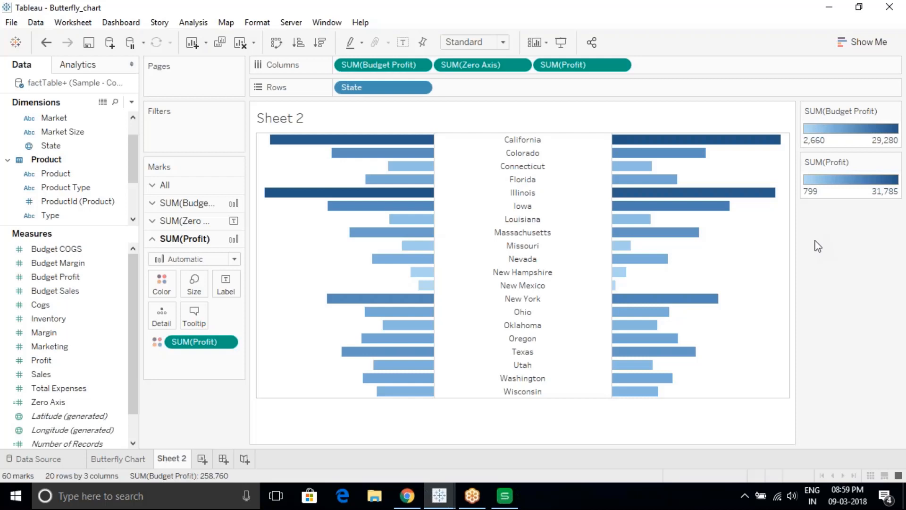
pyautogui.moveTo(517, 293)
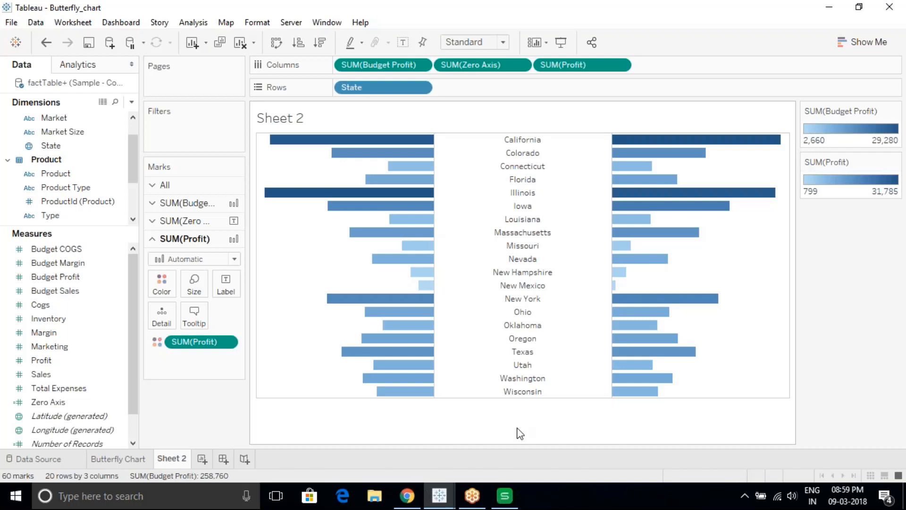
pyautogui.moveTo(425, 166)
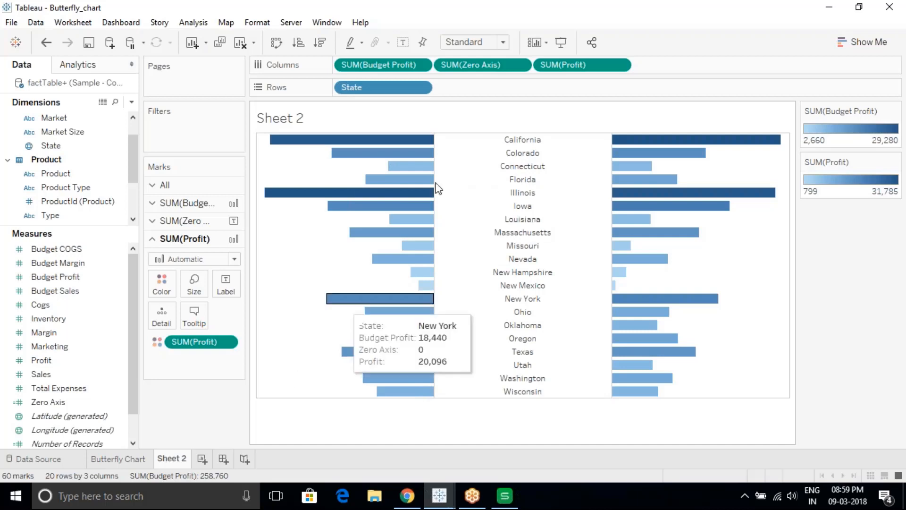
pyautogui.moveTo(522, 140)
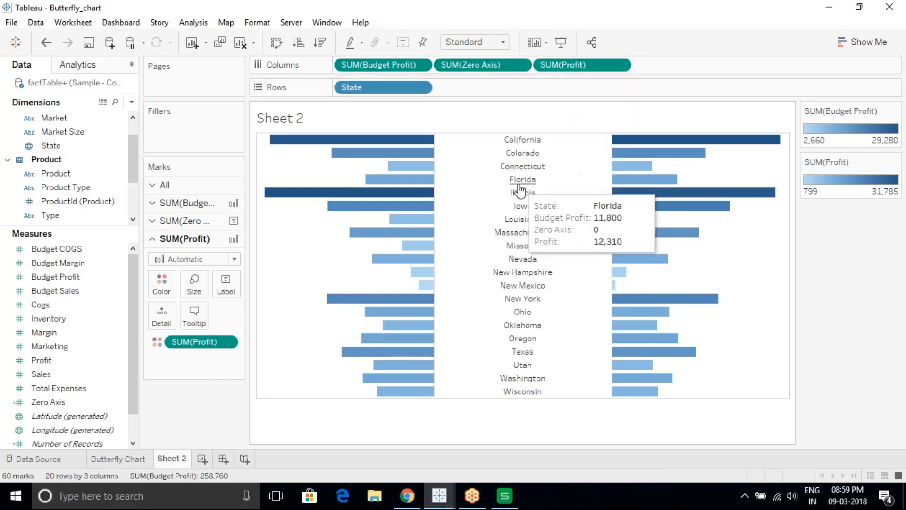
pyautogui.click(197, 222)
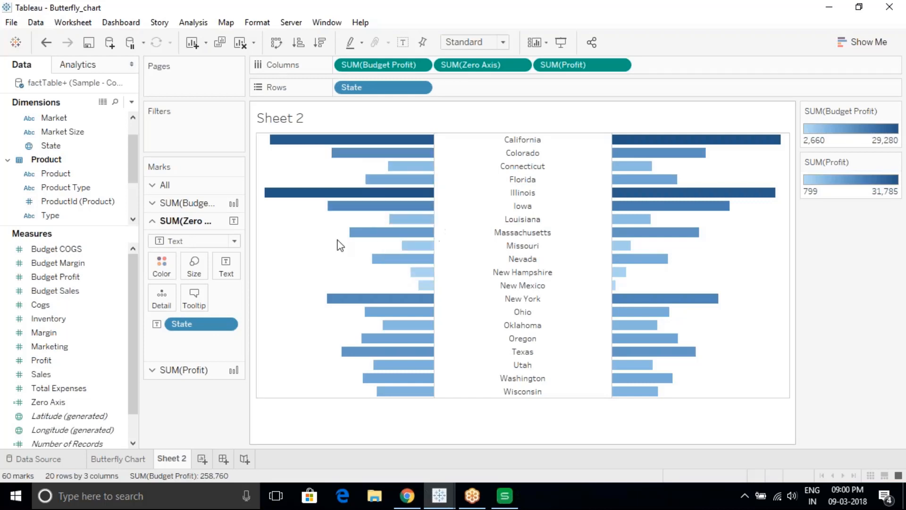
# Show mark labels with the Budget Profit values on the Budget Profit bars of the butterfly chart
pyautogui.click(208, 204)
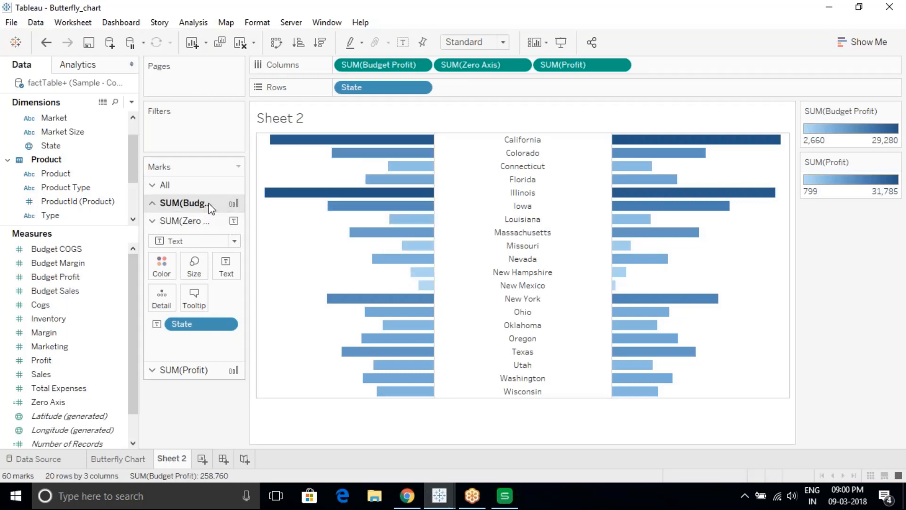
pyautogui.moveTo(288, 147)
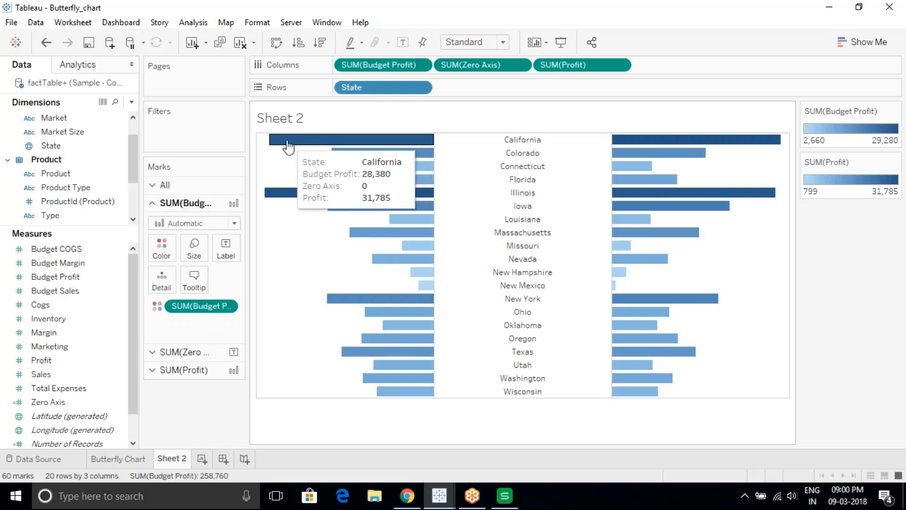
pyautogui.click(224, 256)
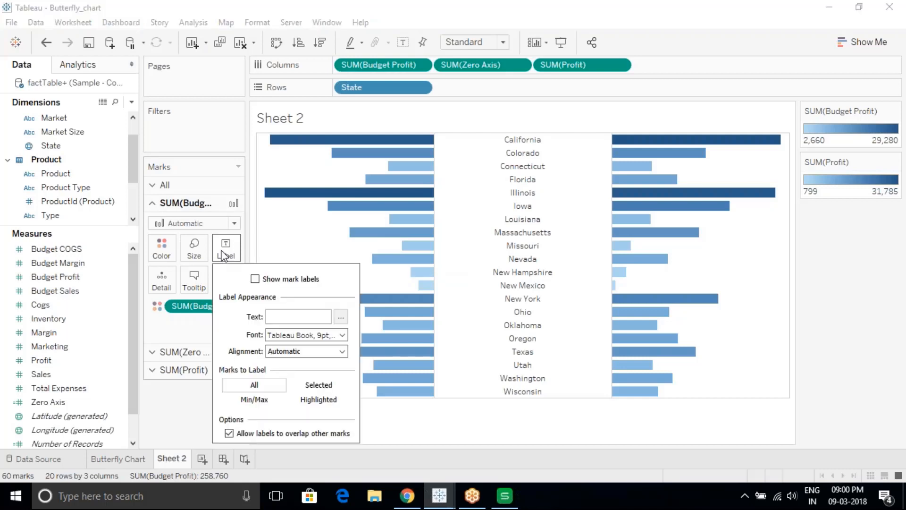
pyautogui.click(255, 279)
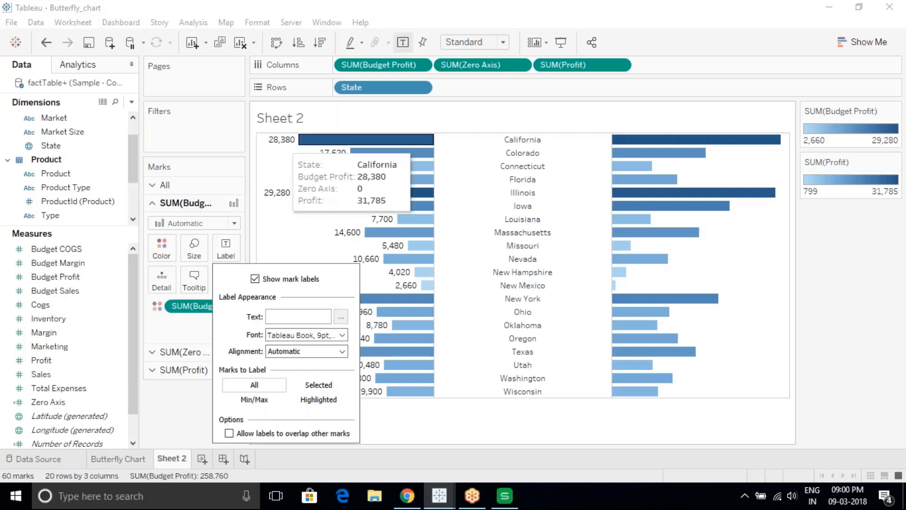
pyautogui.moveTo(346, 210)
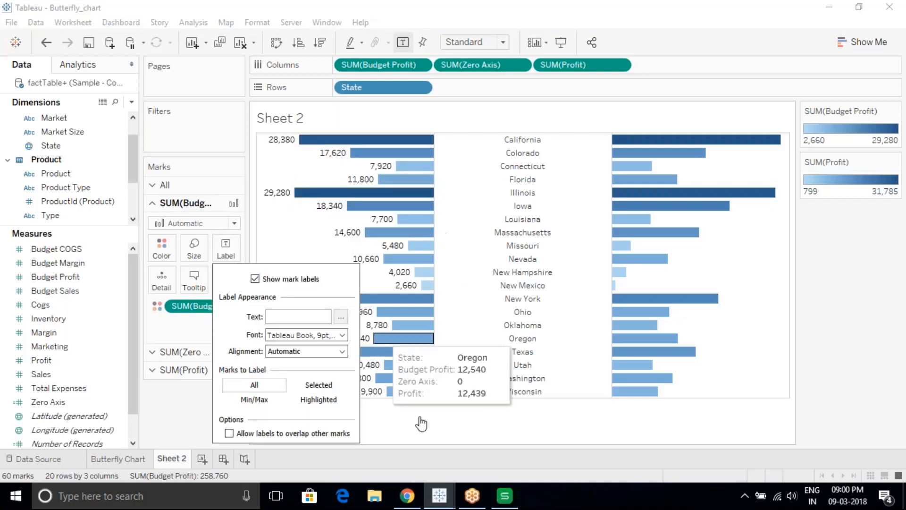
pyautogui.click(432, 432)
# Show mark labels with the Profit values on the Profit bars of the butterfly chart
pyautogui.click(186, 370)
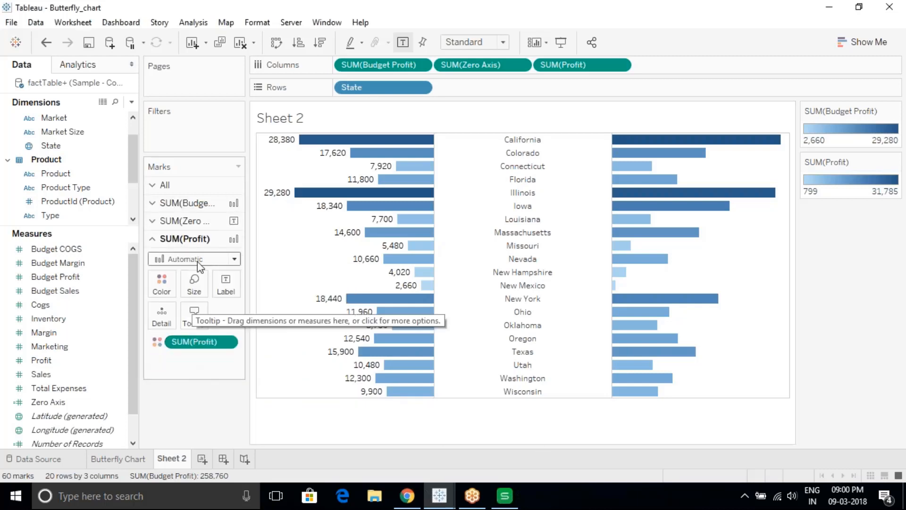
pyautogui.click(226, 283)
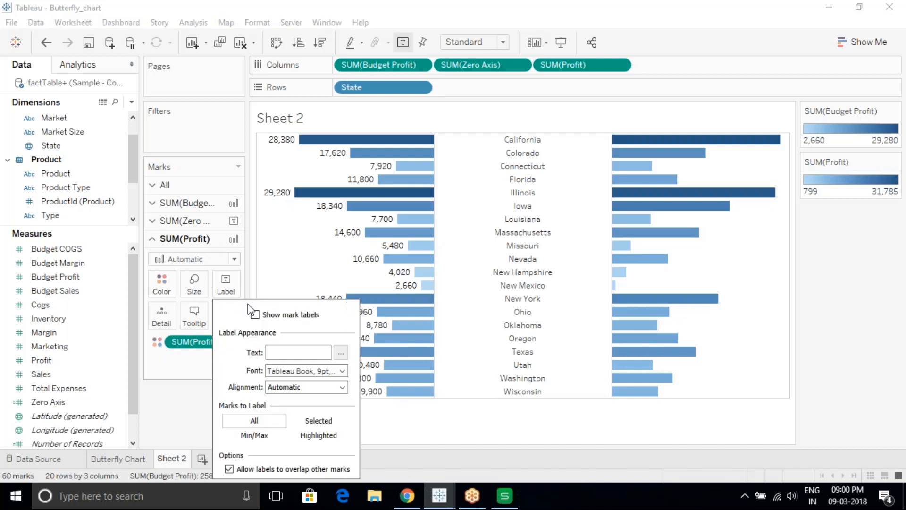
pyautogui.click(255, 314)
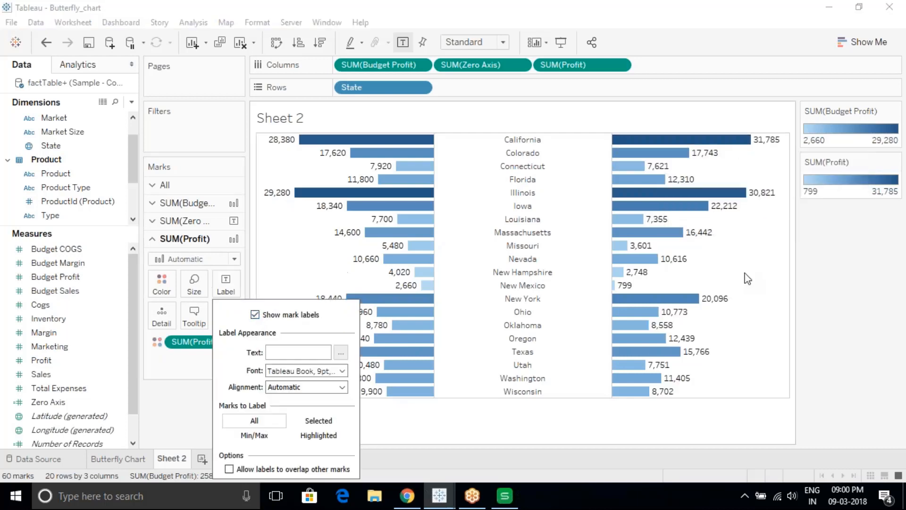
pyautogui.click(707, 420)
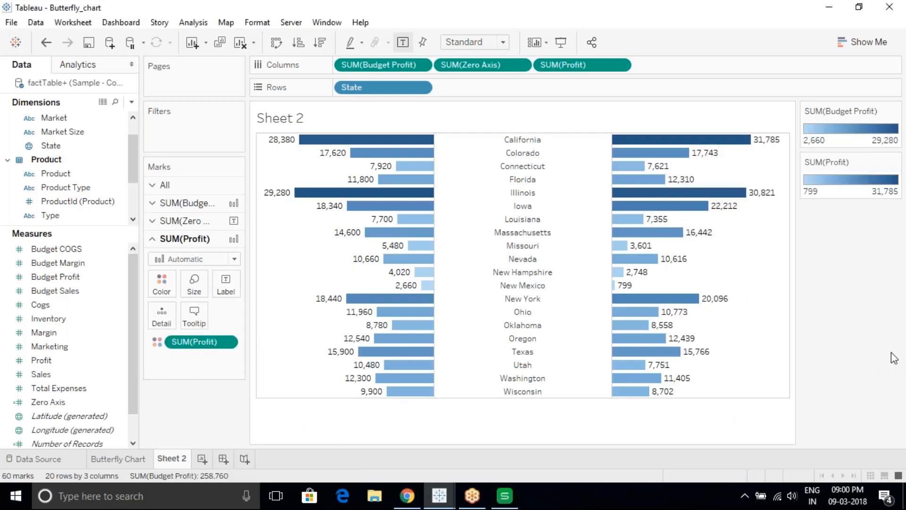